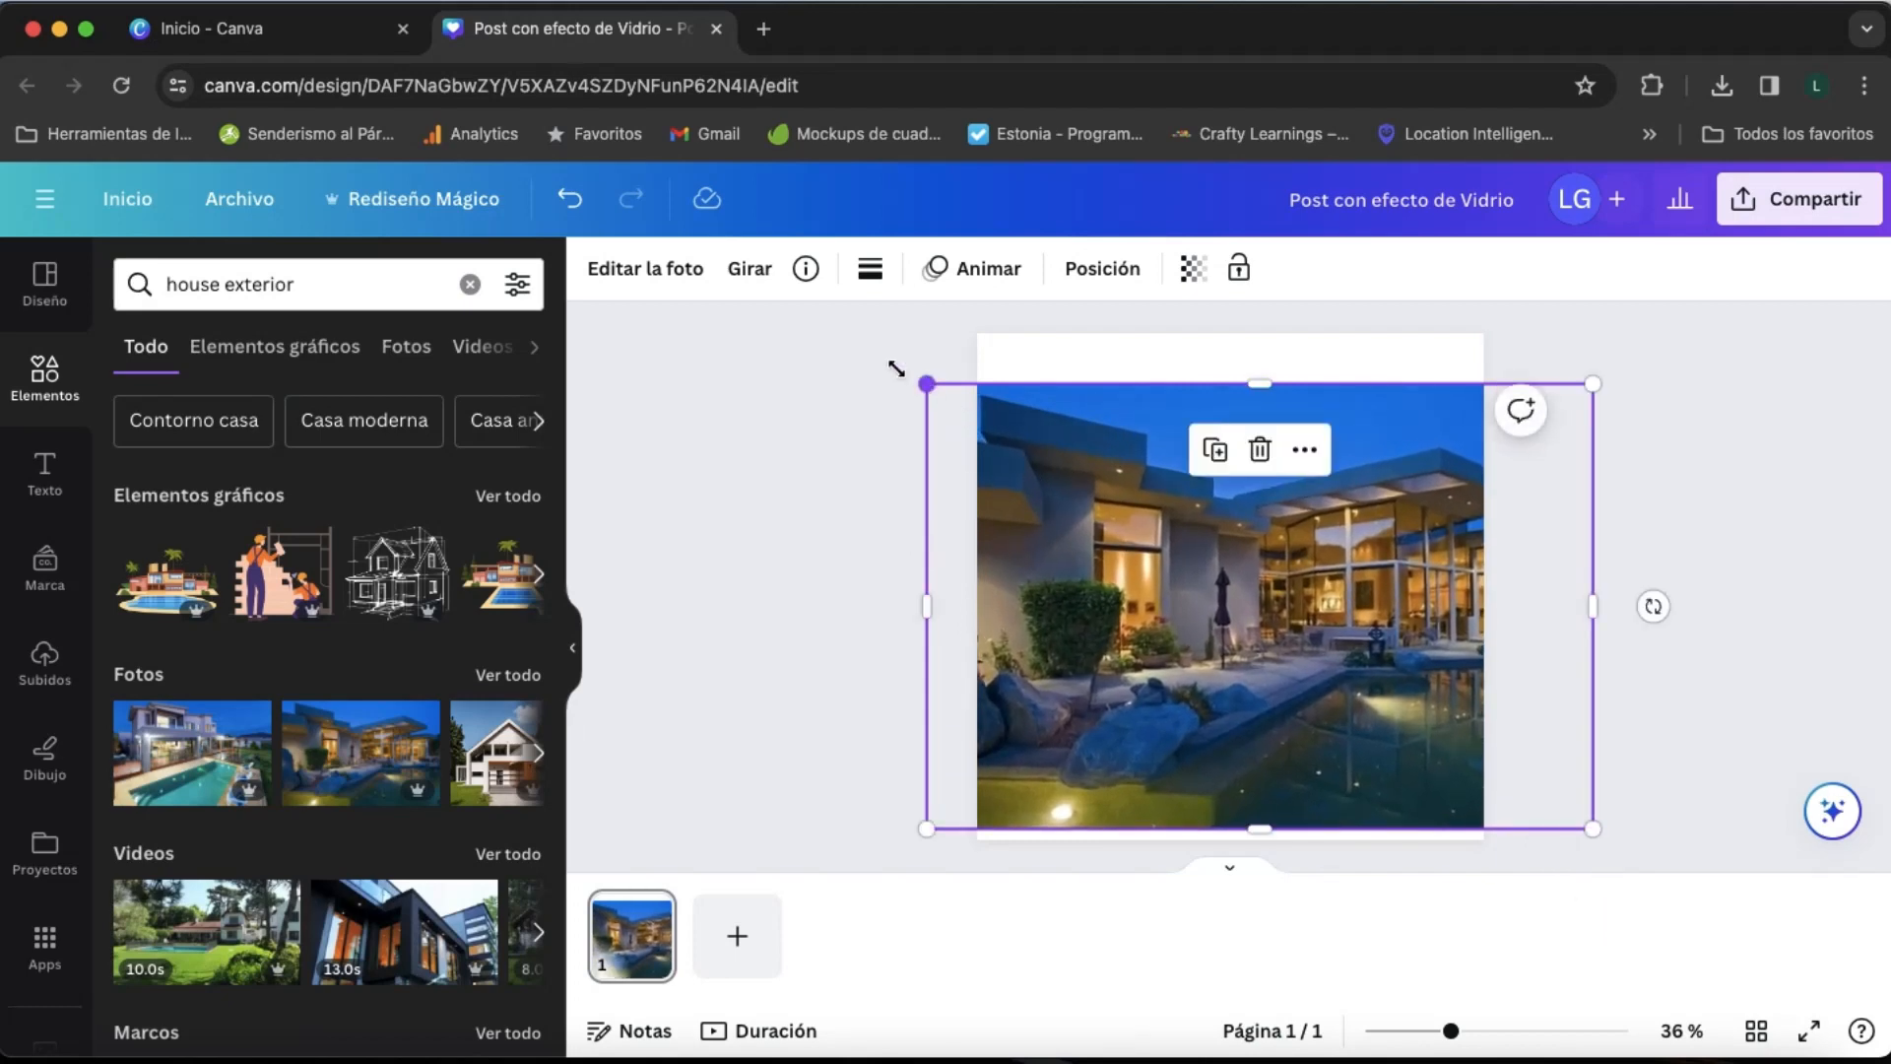
- Enlarge the house photo until it covers the whole page and shift it left to reframe the house
left_click_drag(924, 382, 850, 331)
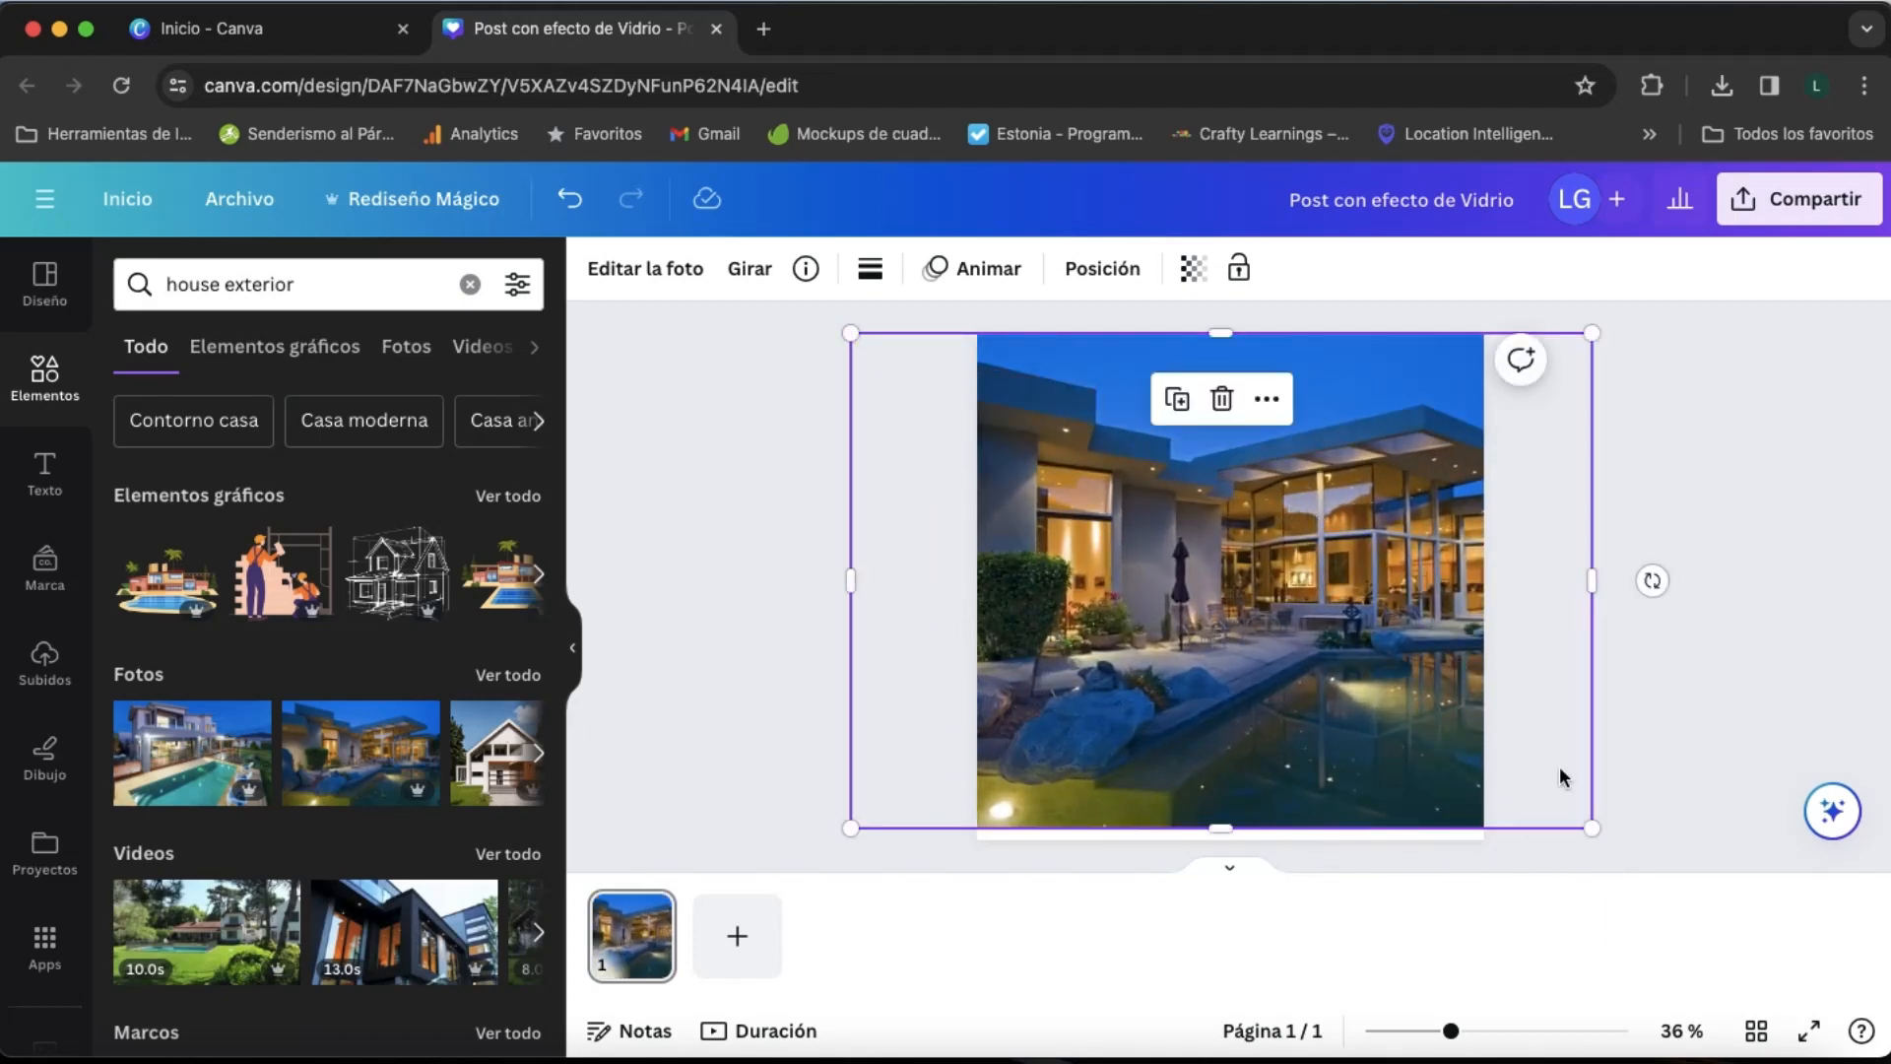
left_click_drag(1591, 827, 1609, 840)
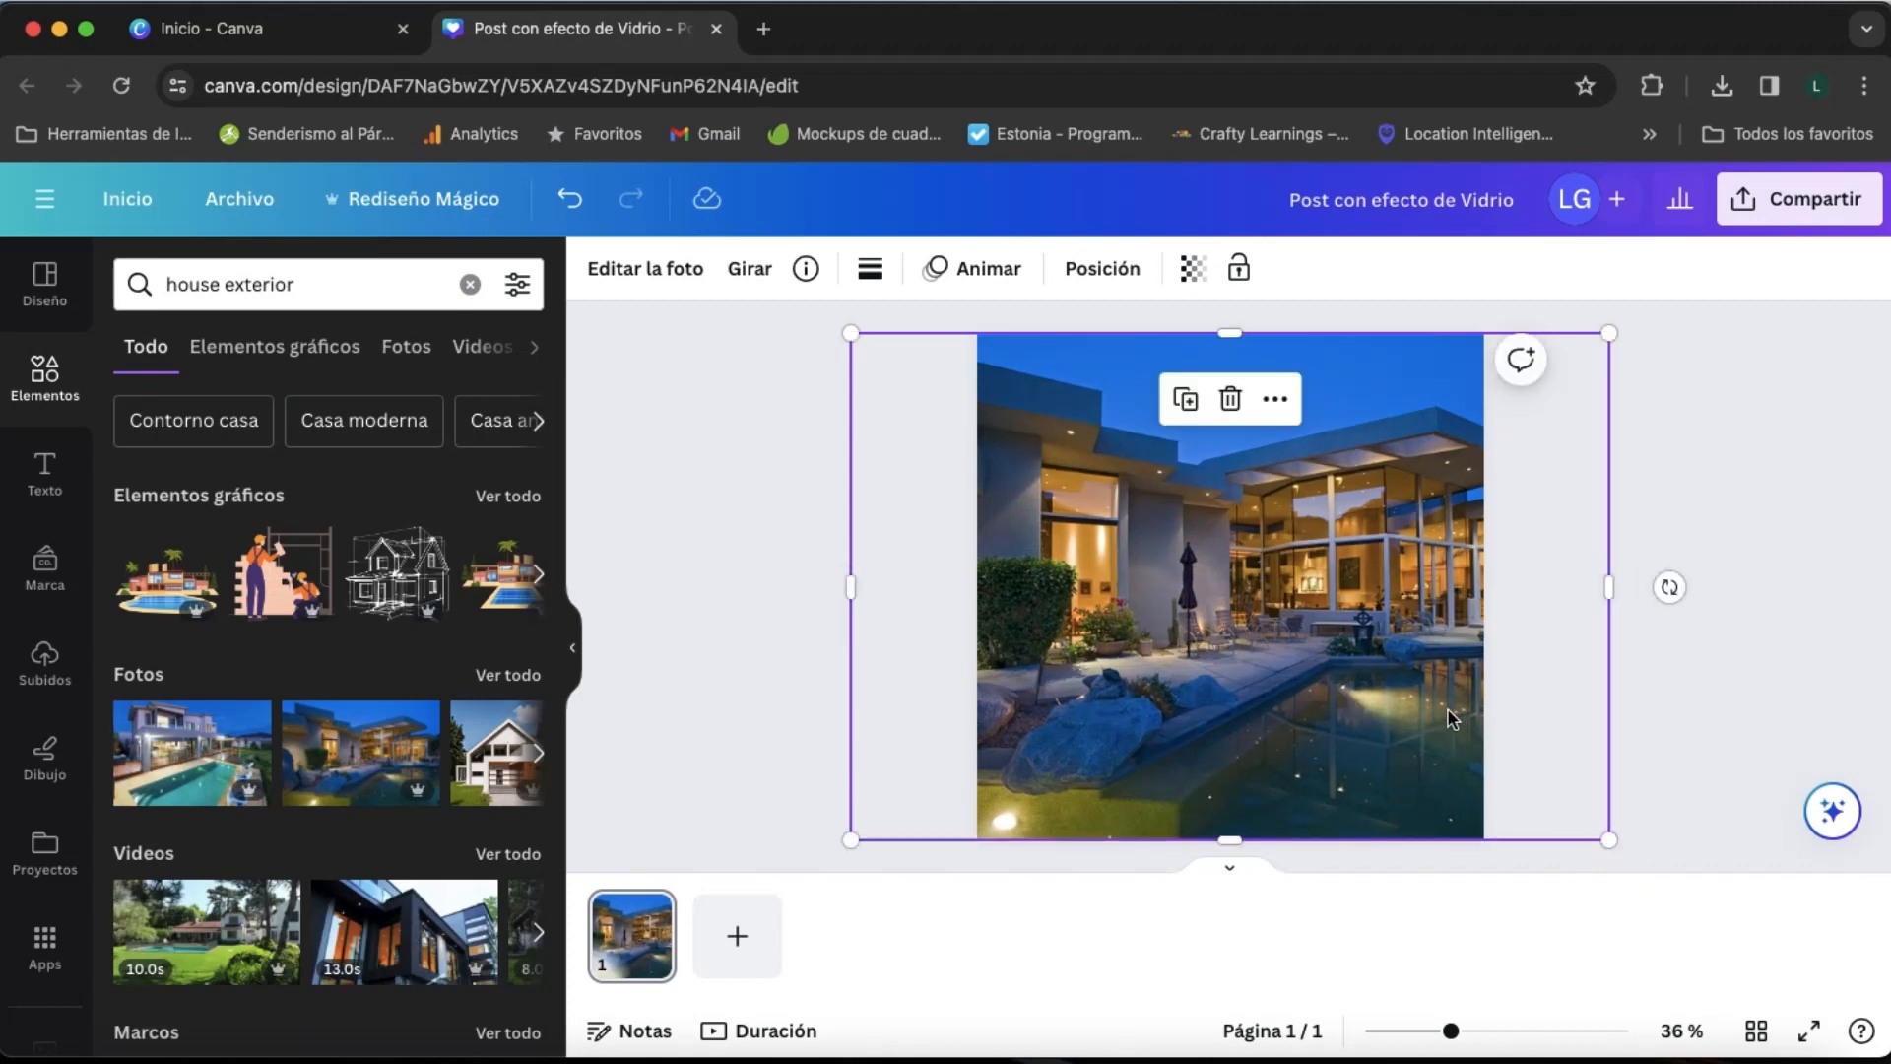
left_click_drag(1452, 719, 1387, 712)
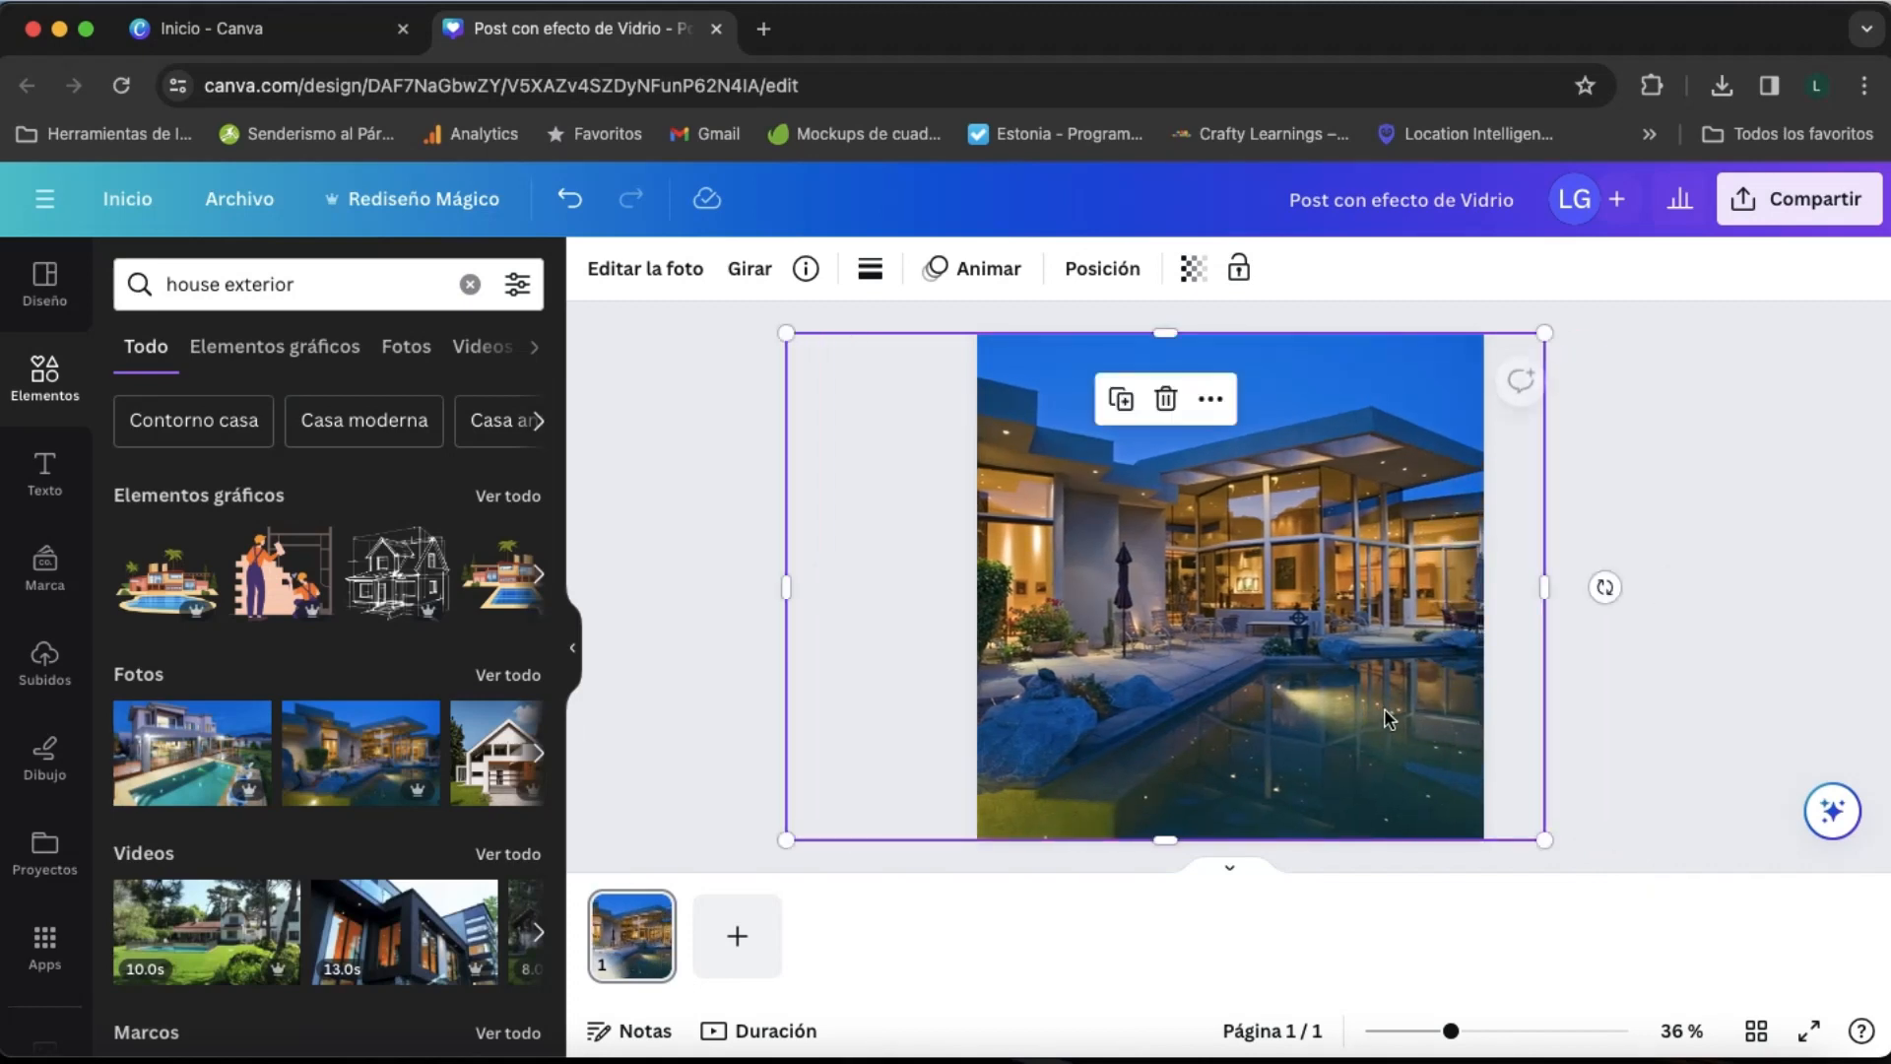
left_click(1694, 674)
- Duplicate the house photo and align the copy exactly over the original
left_click(1302, 640)
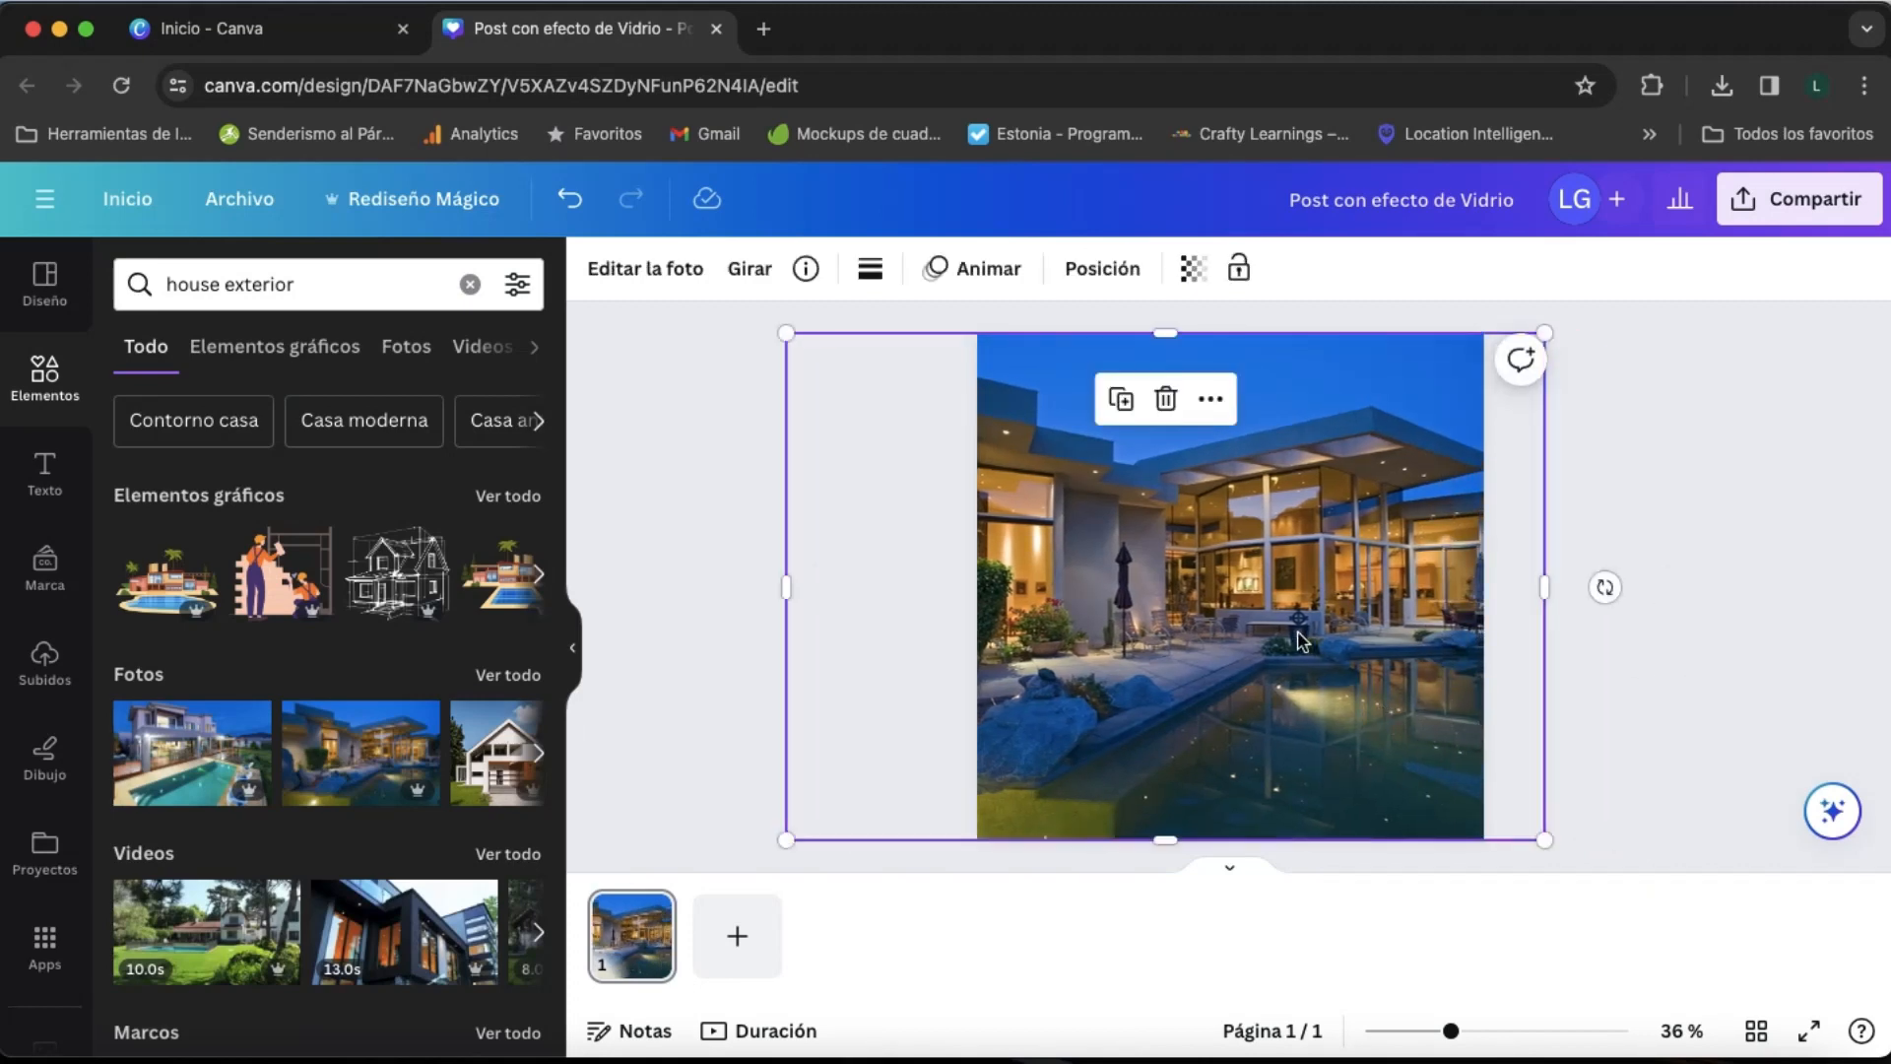
left_click(1126, 398)
left_click_drag(1212, 574, 1210, 567)
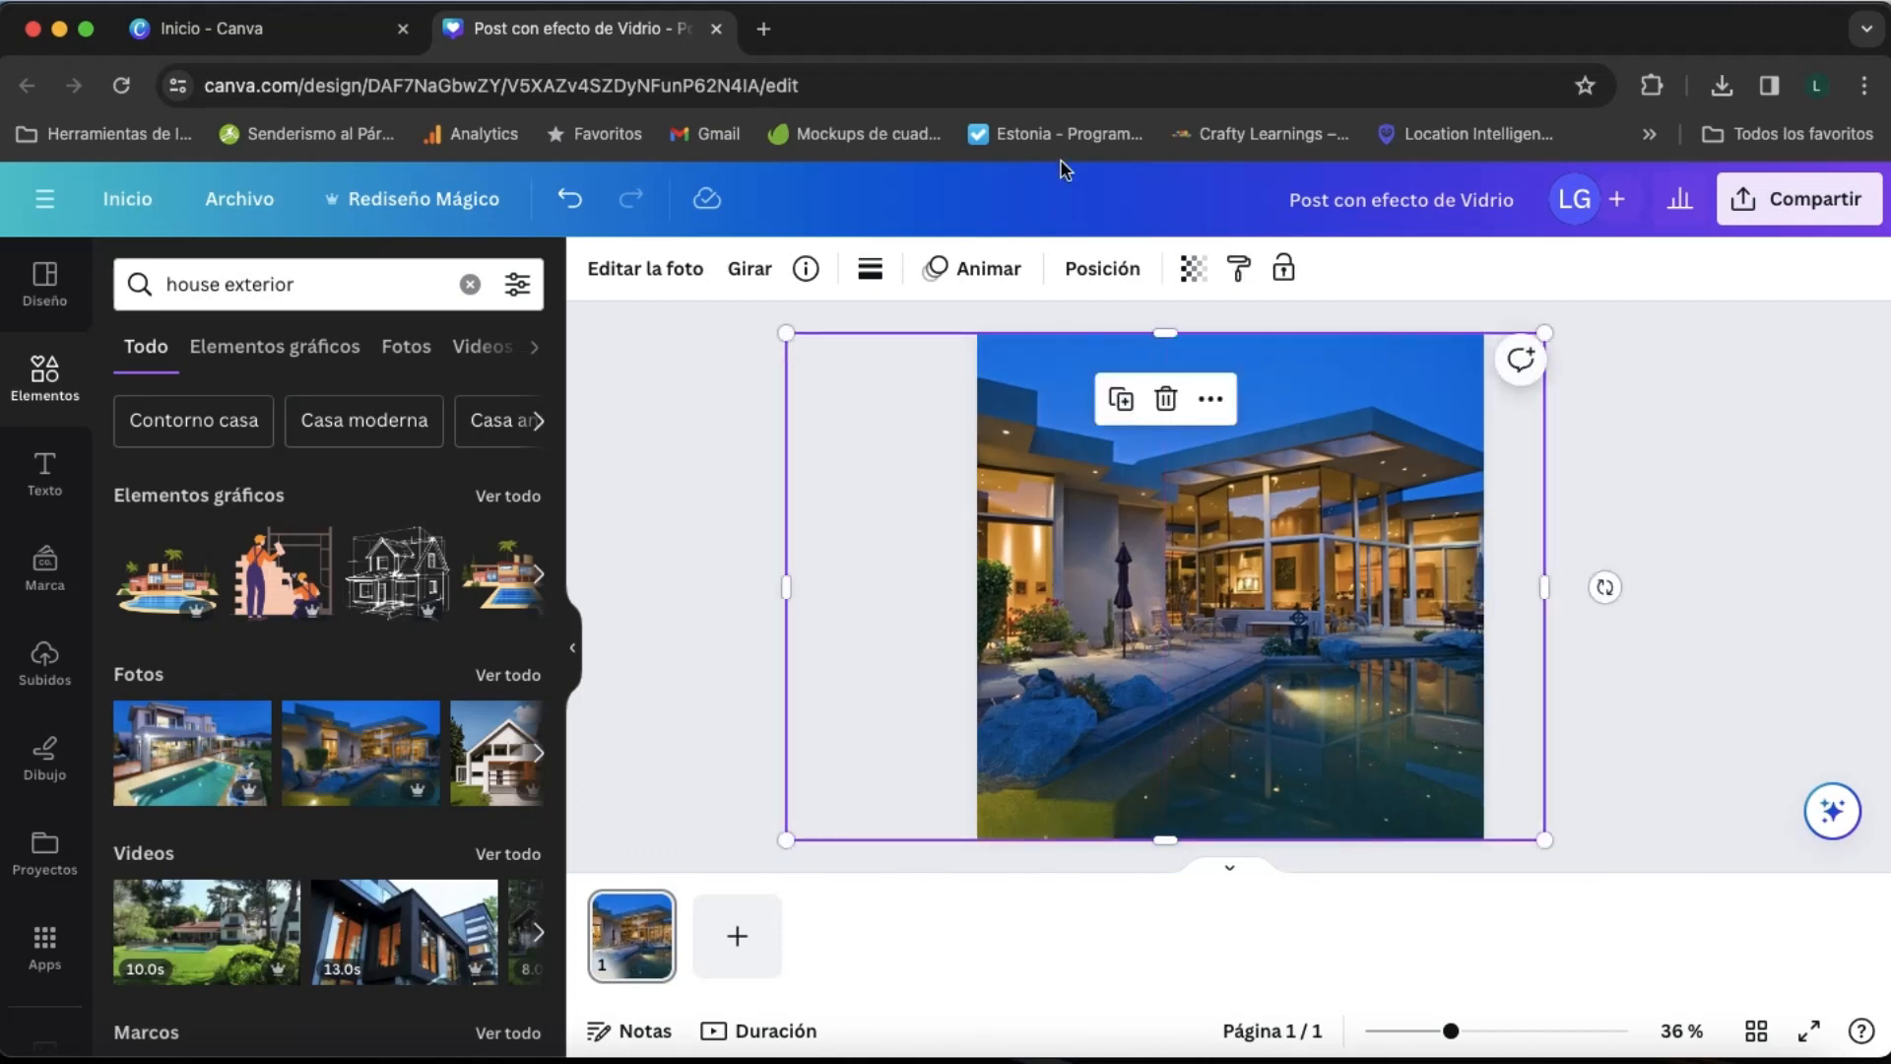
left_click(1193, 268)
left_click_drag(1193, 377, 1574, 408)
left_click(1617, 441)
left_click(1617, 441)
- Apply a full-image blur (Desenfoque, Imagen completa) with intensity 50 to the duplicated photo
left_click(1343, 532)
left_click(667, 274)
scroll(464, 837, "down", 3)
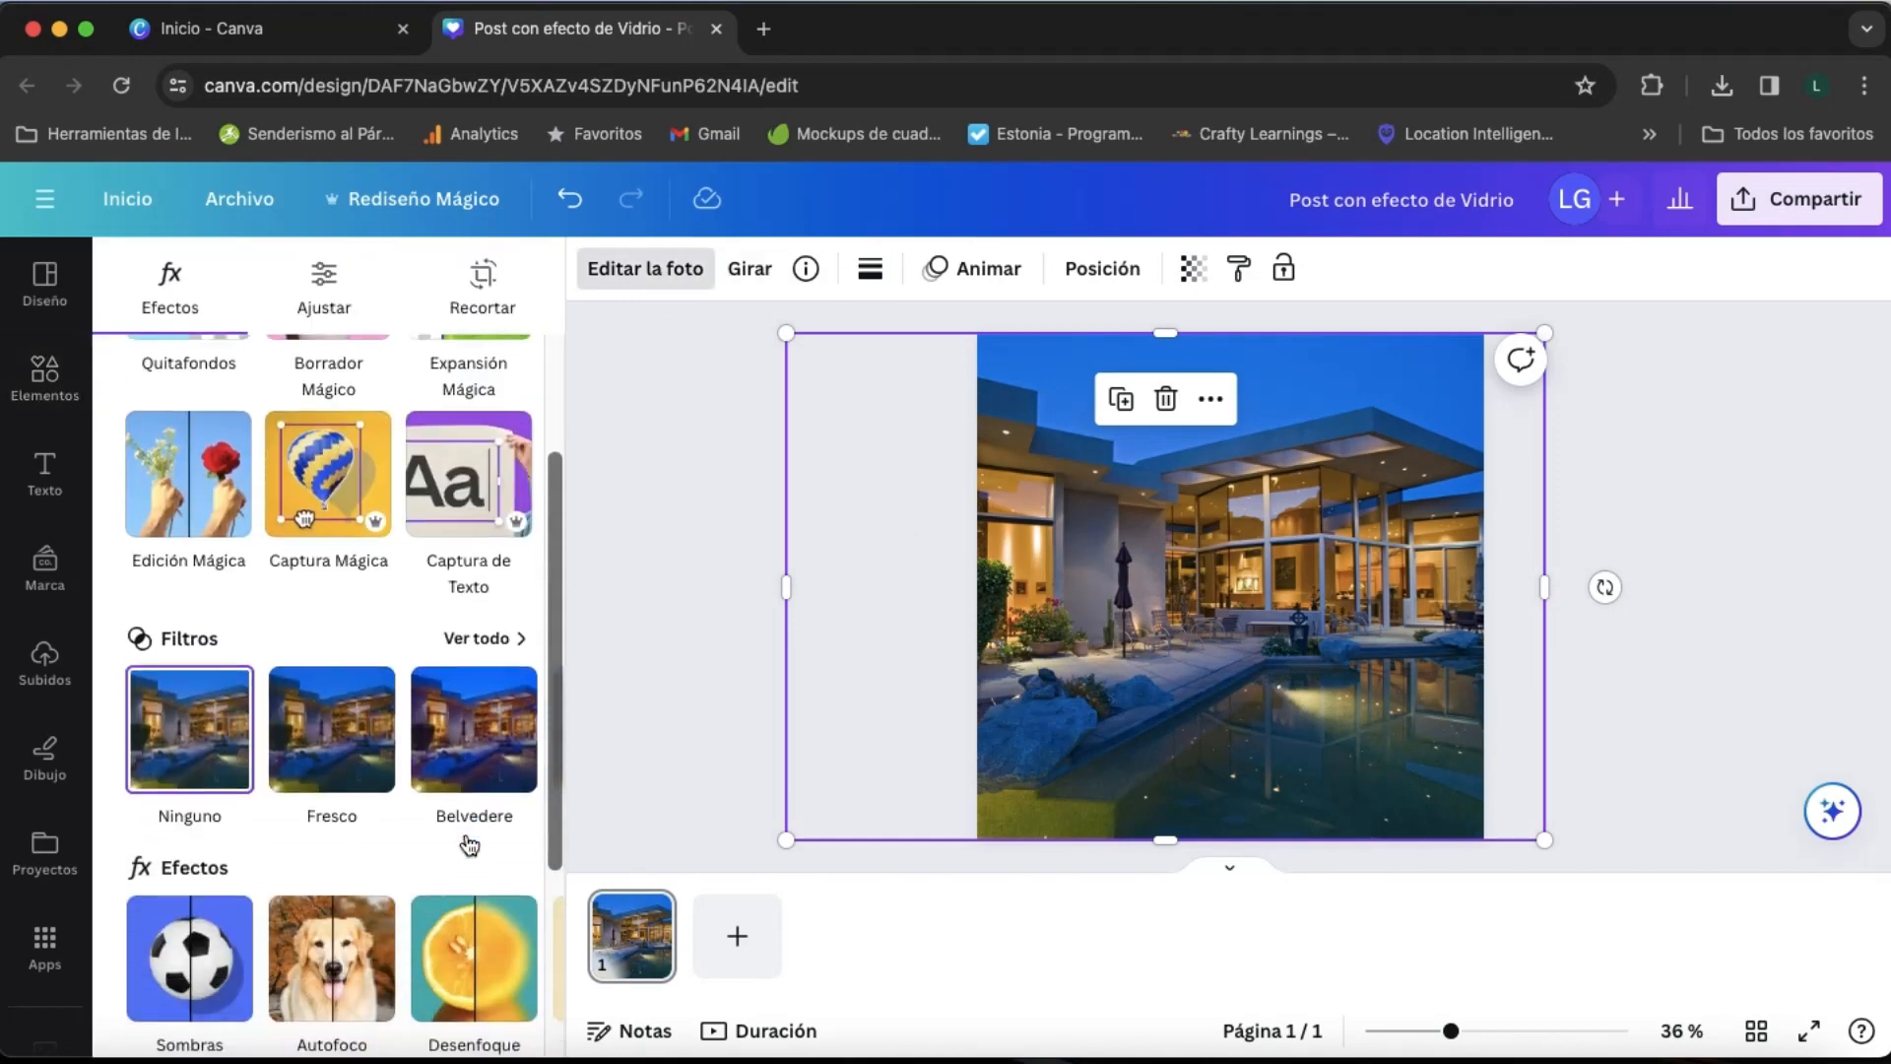
left_click(477, 936)
left_click(429, 349)
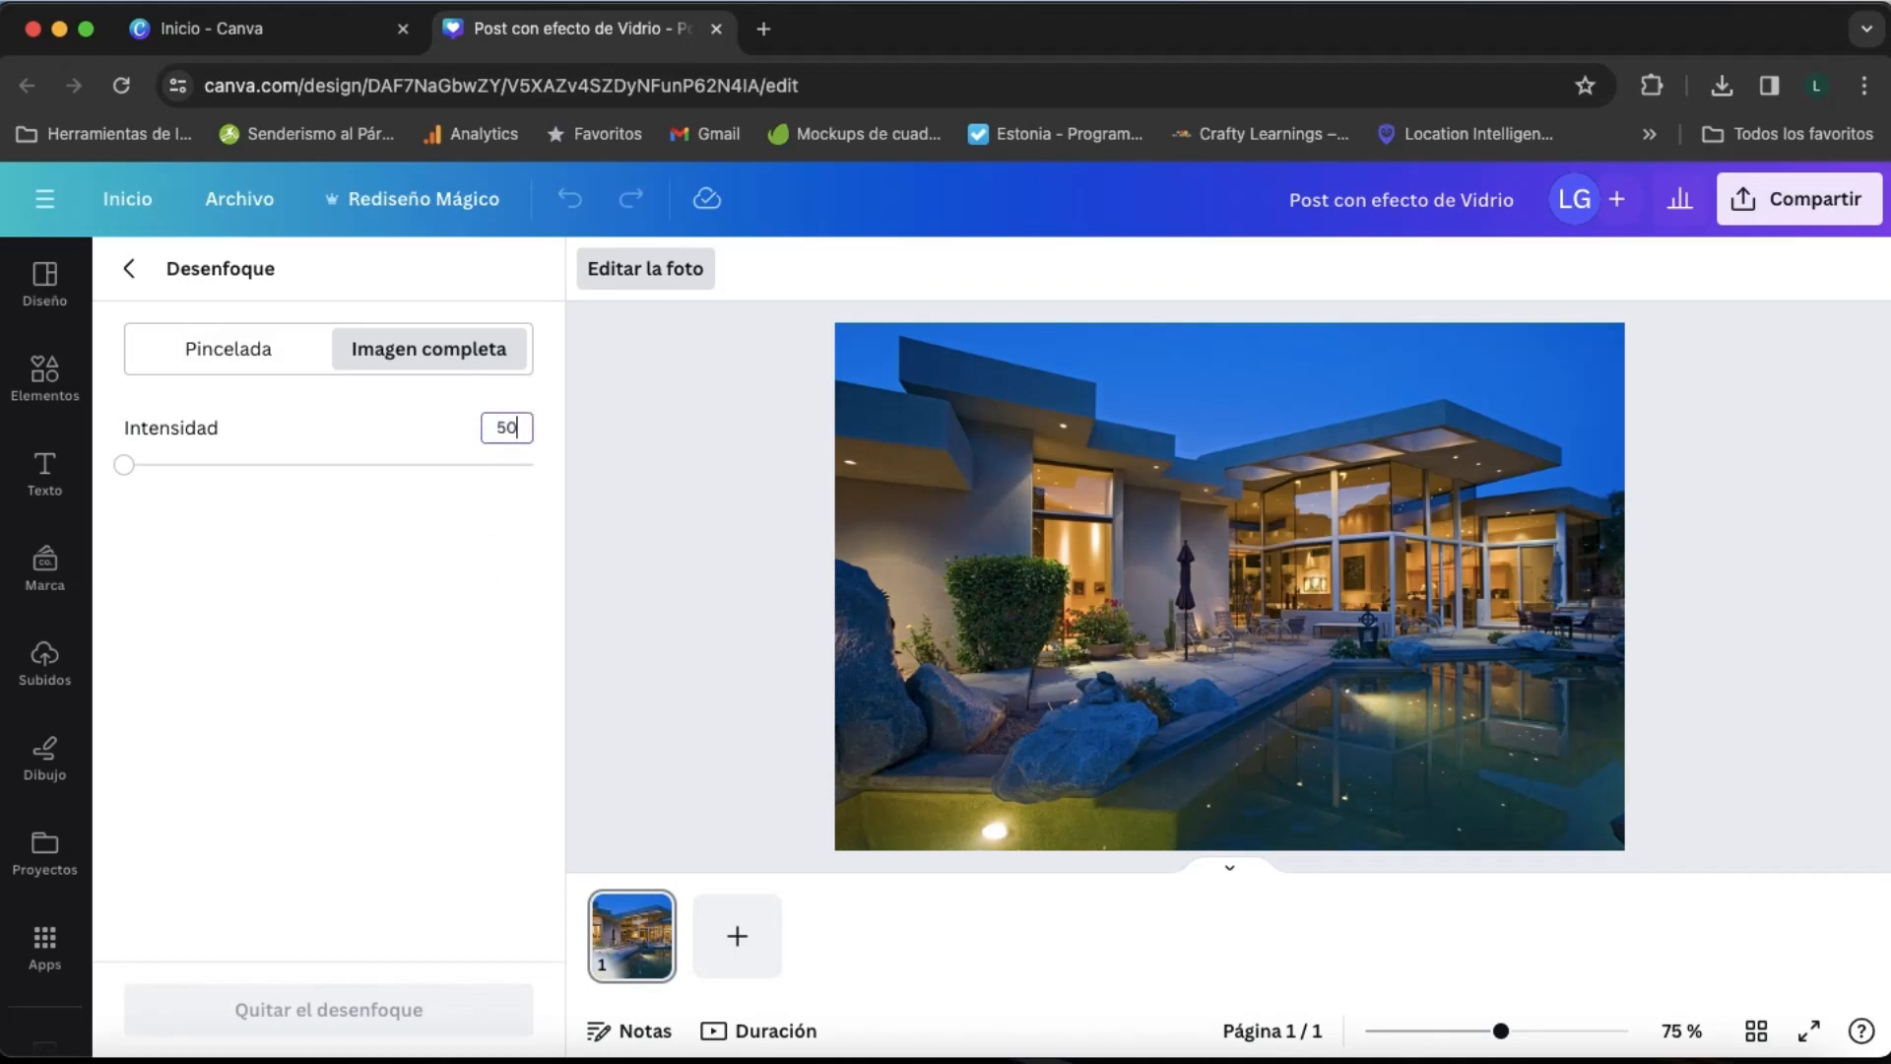
type("50")
key("Return")
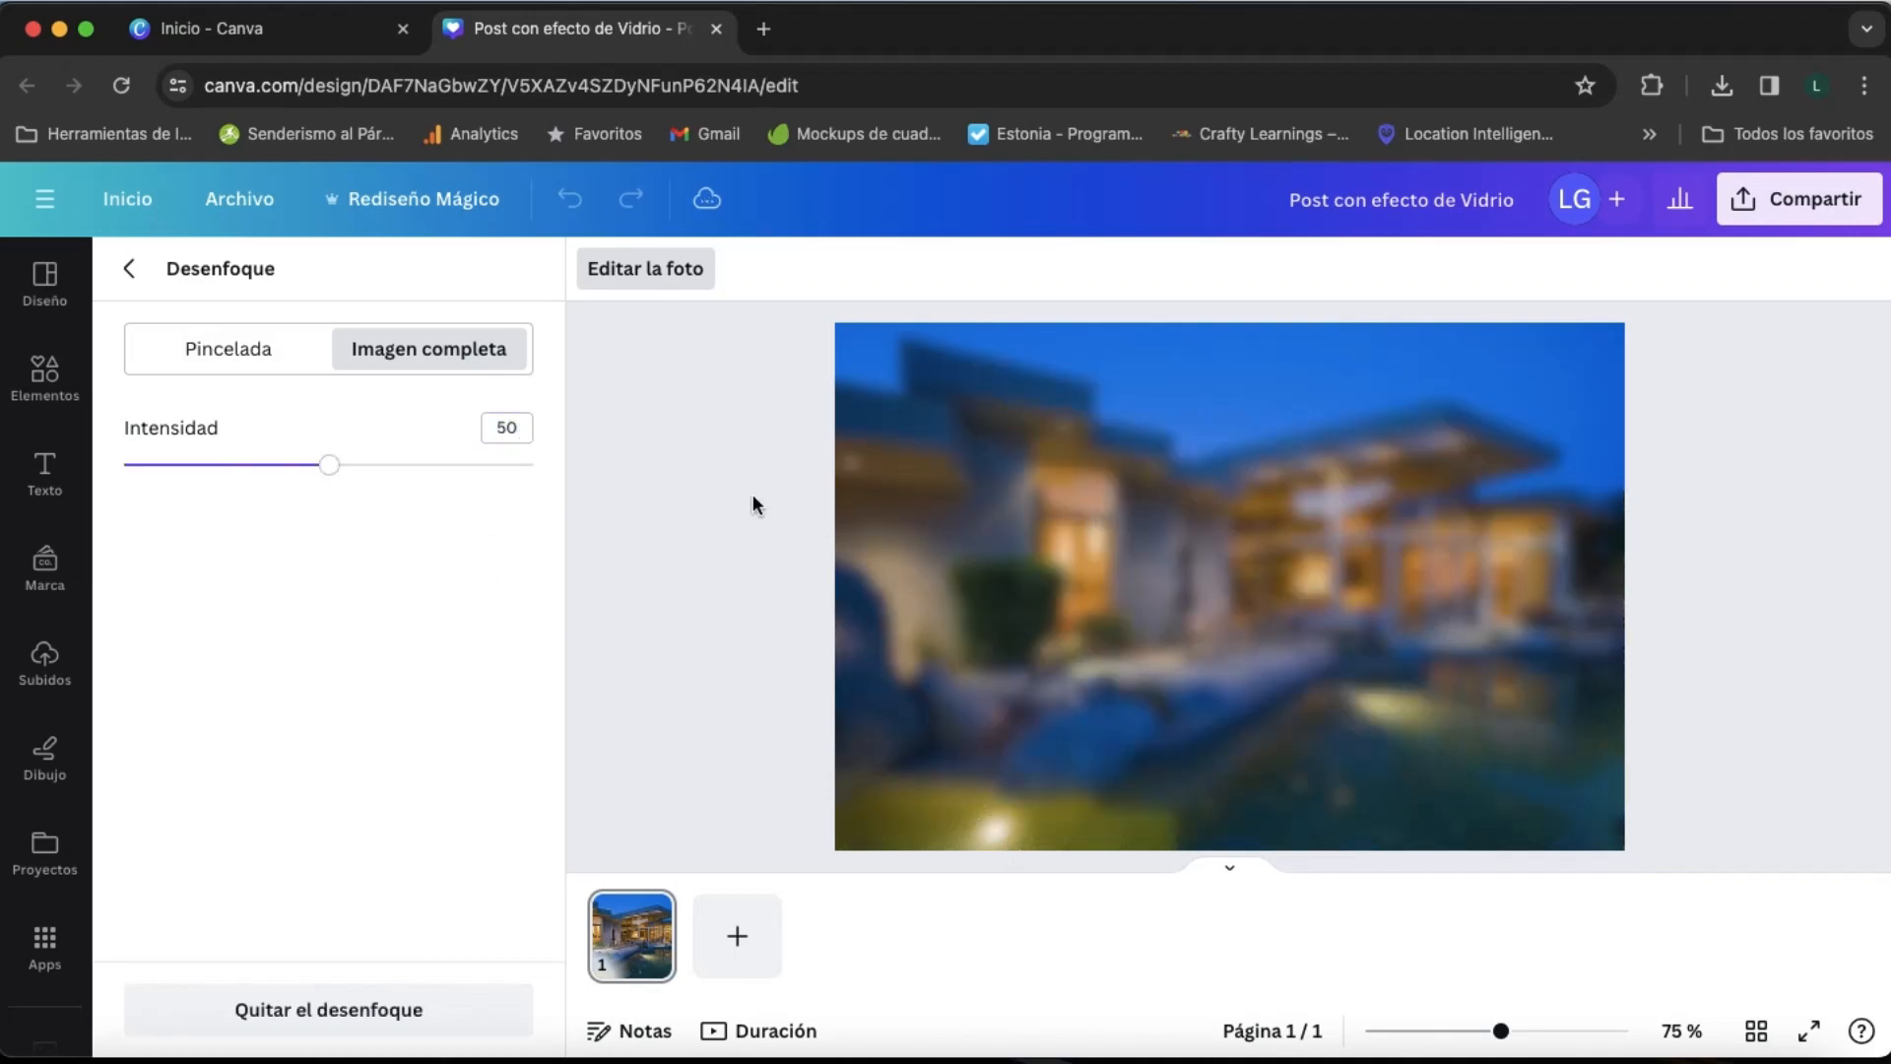
left_click(129, 268)
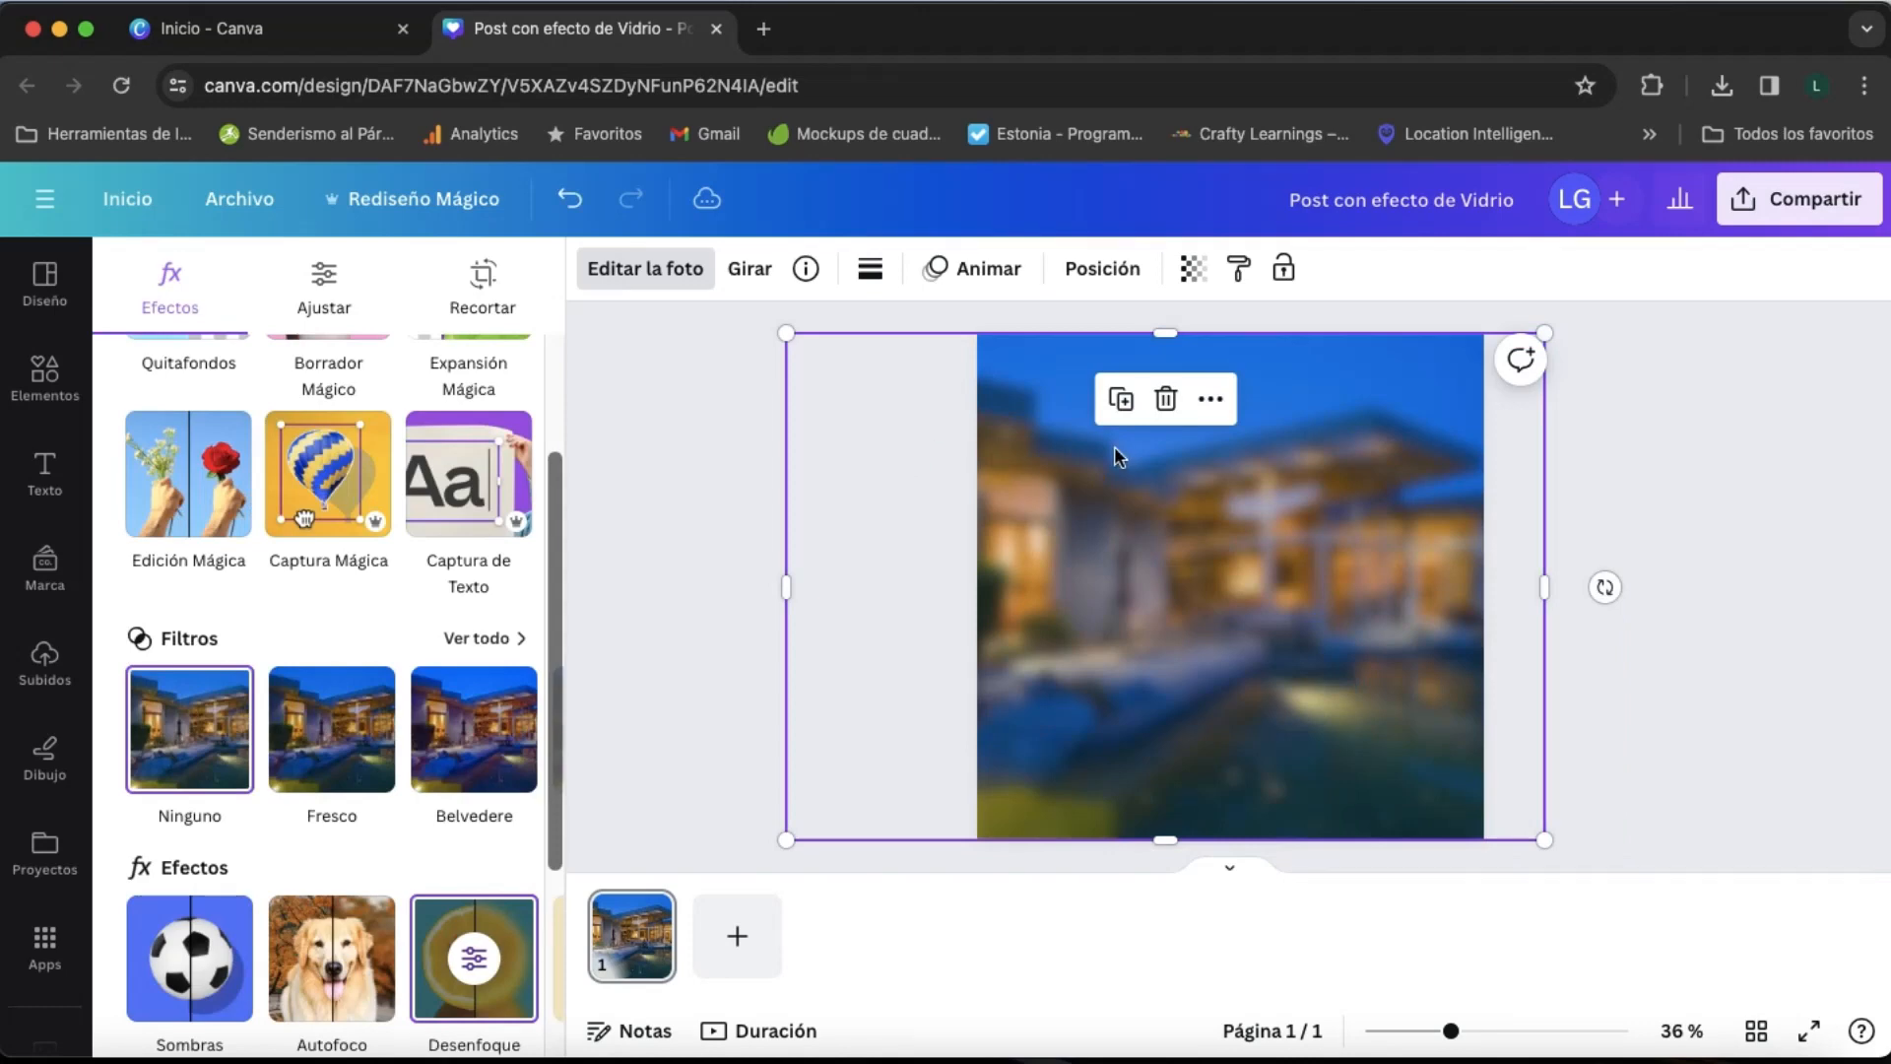
- Crop the blurred copy on all four sides to a central panel with the sharp photo around it
left_click_drag(1167, 342, 1157, 438)
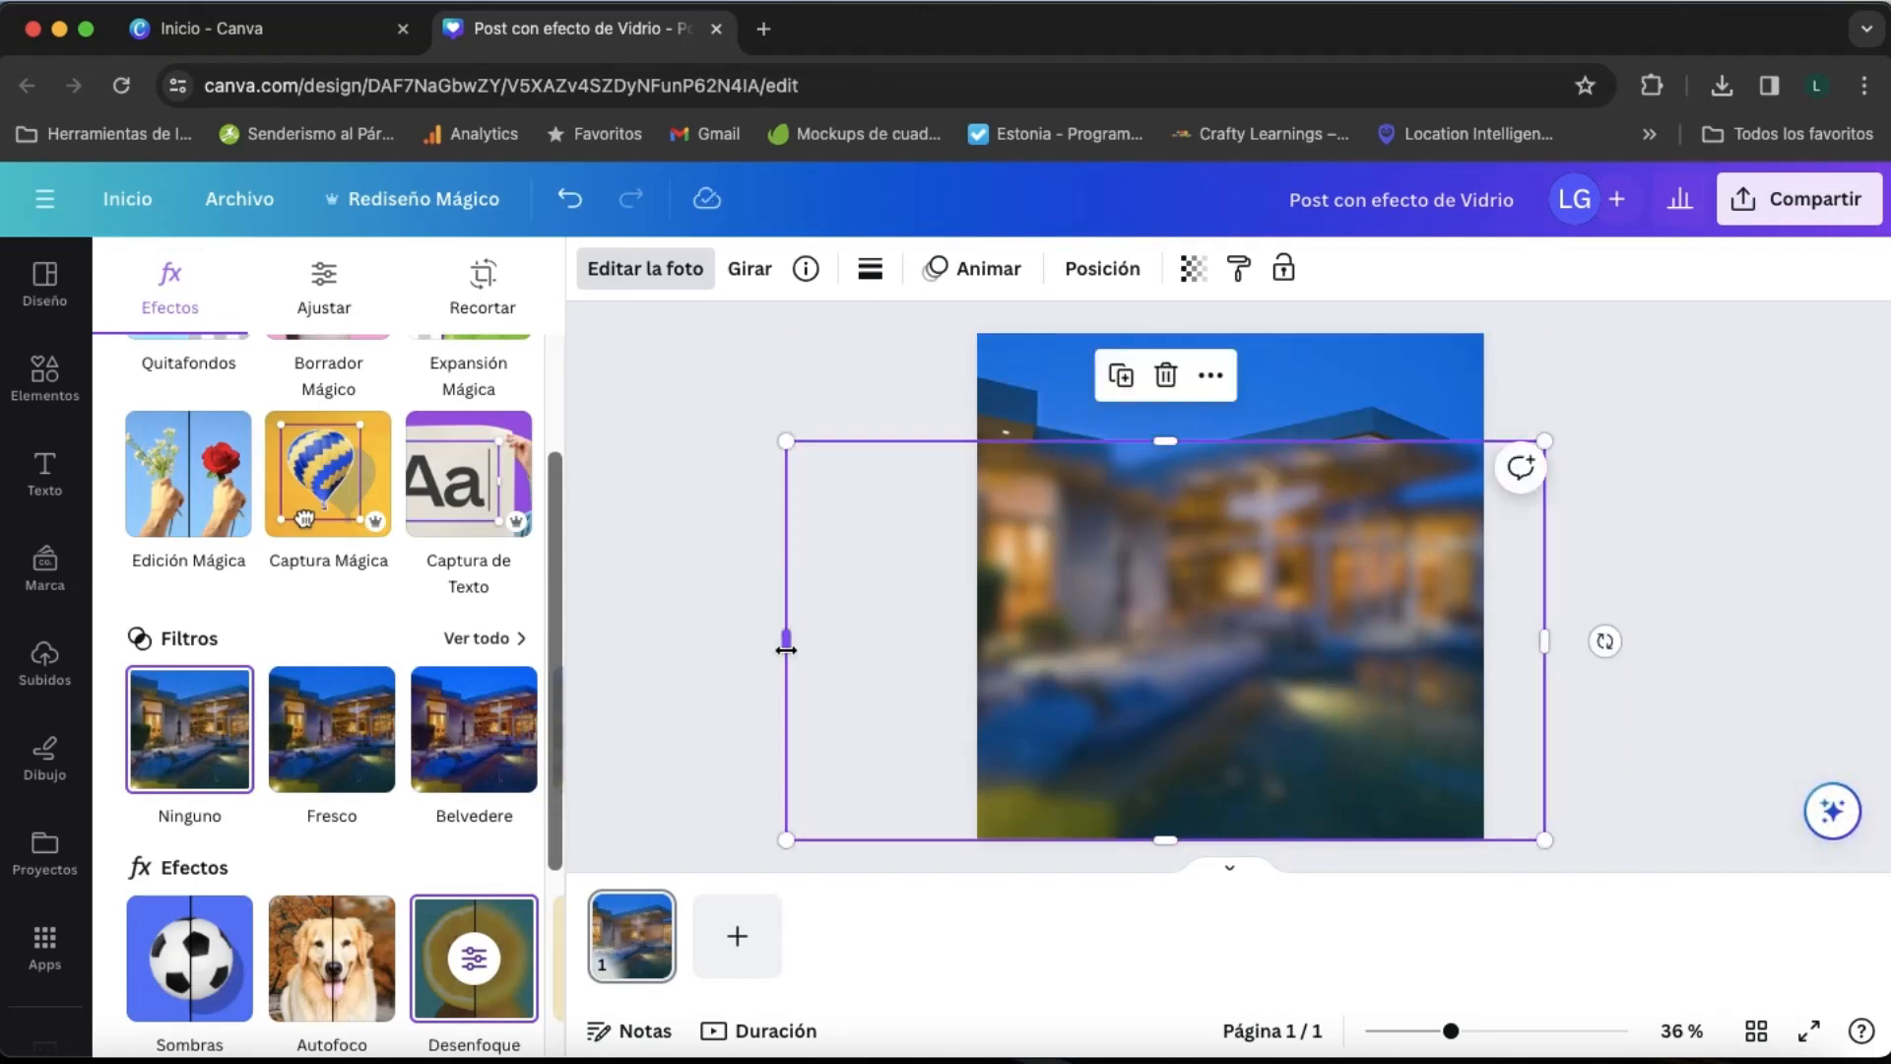
left_click_drag(785, 641, 1032, 624)
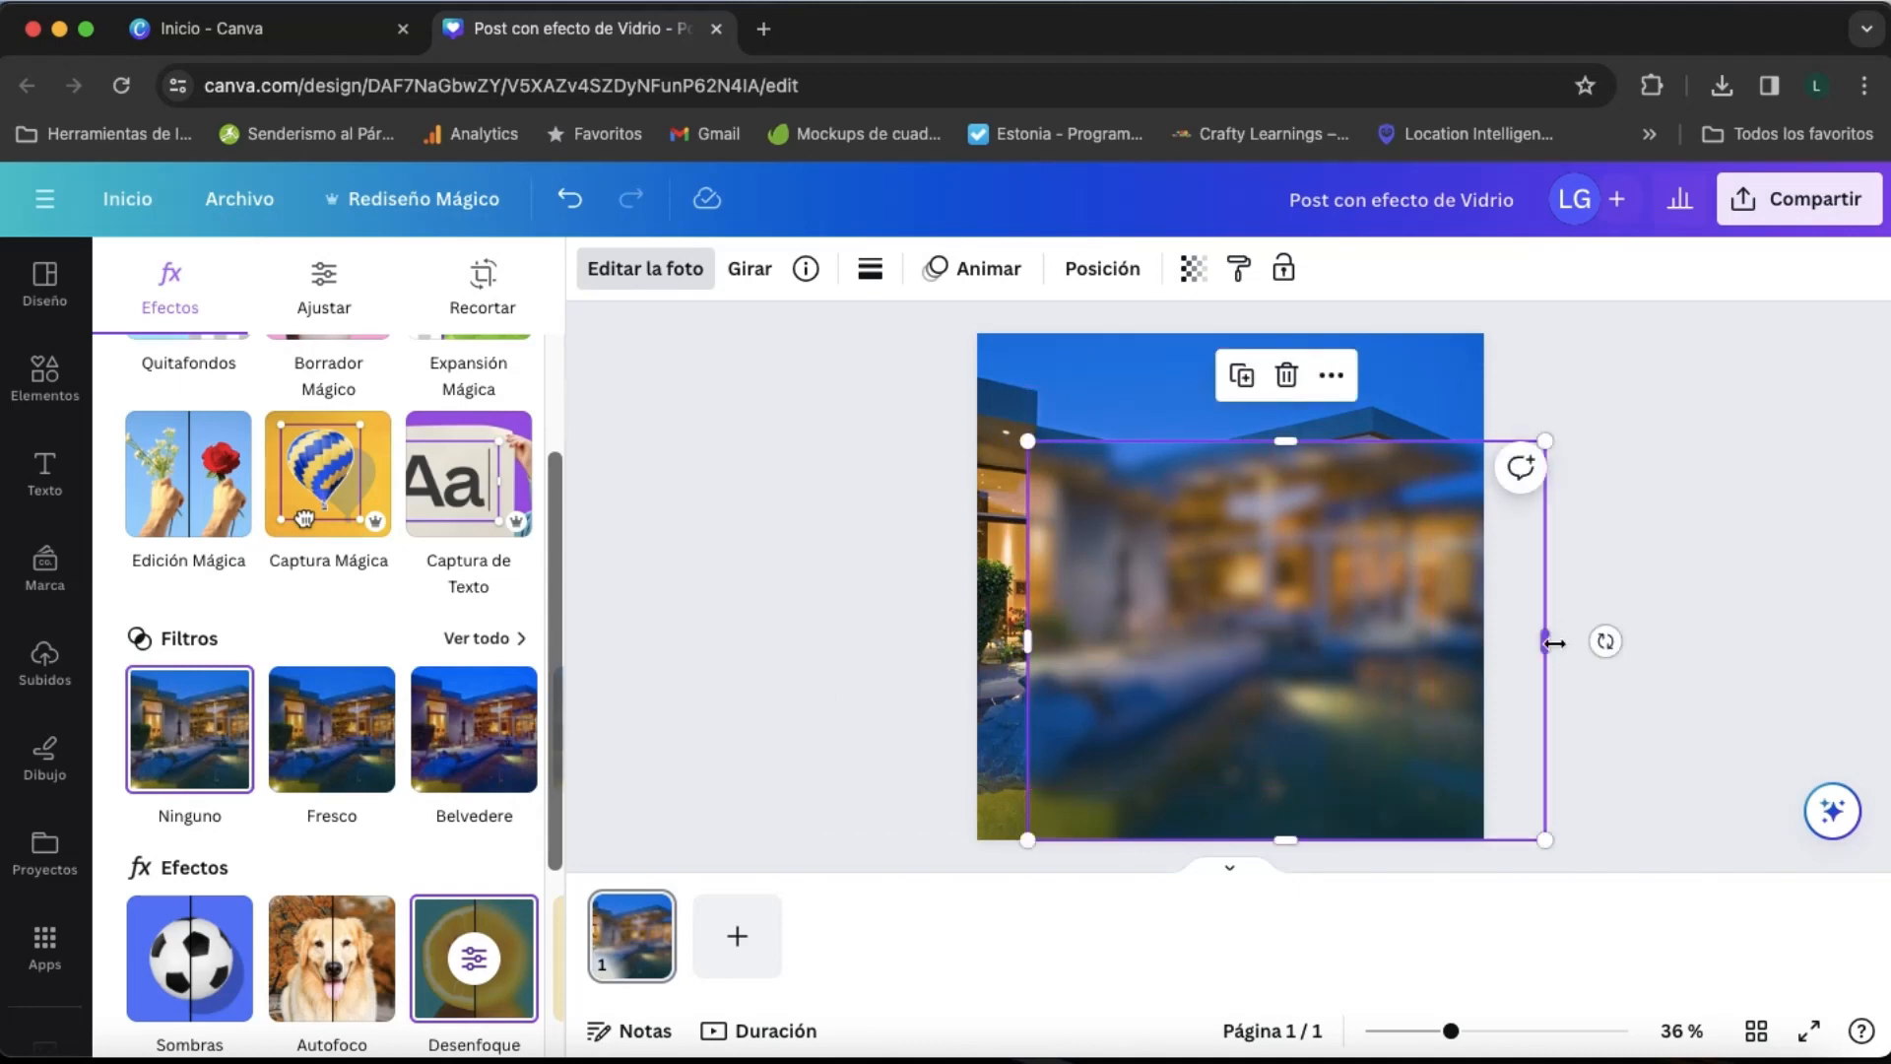
left_click_drag(1544, 641, 1435, 650)
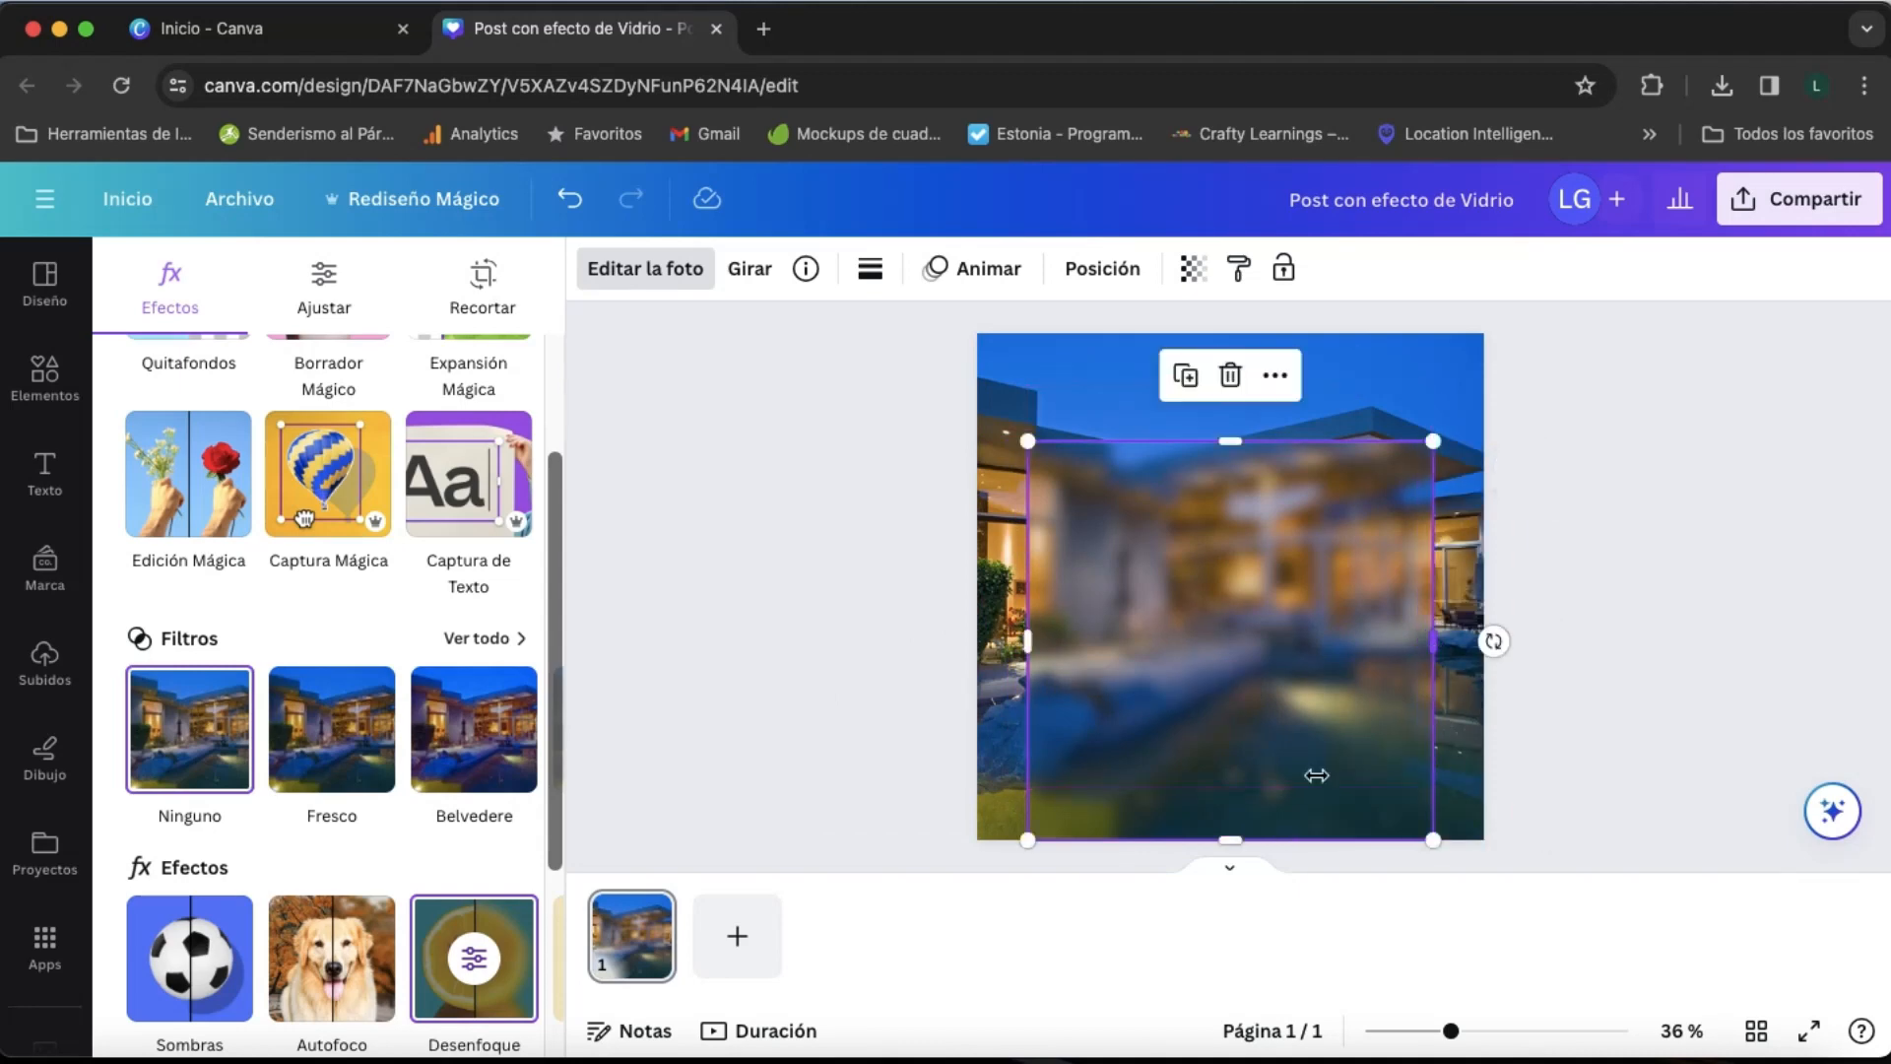
right_click(1249, 847)
mouse_move(1248, 847)
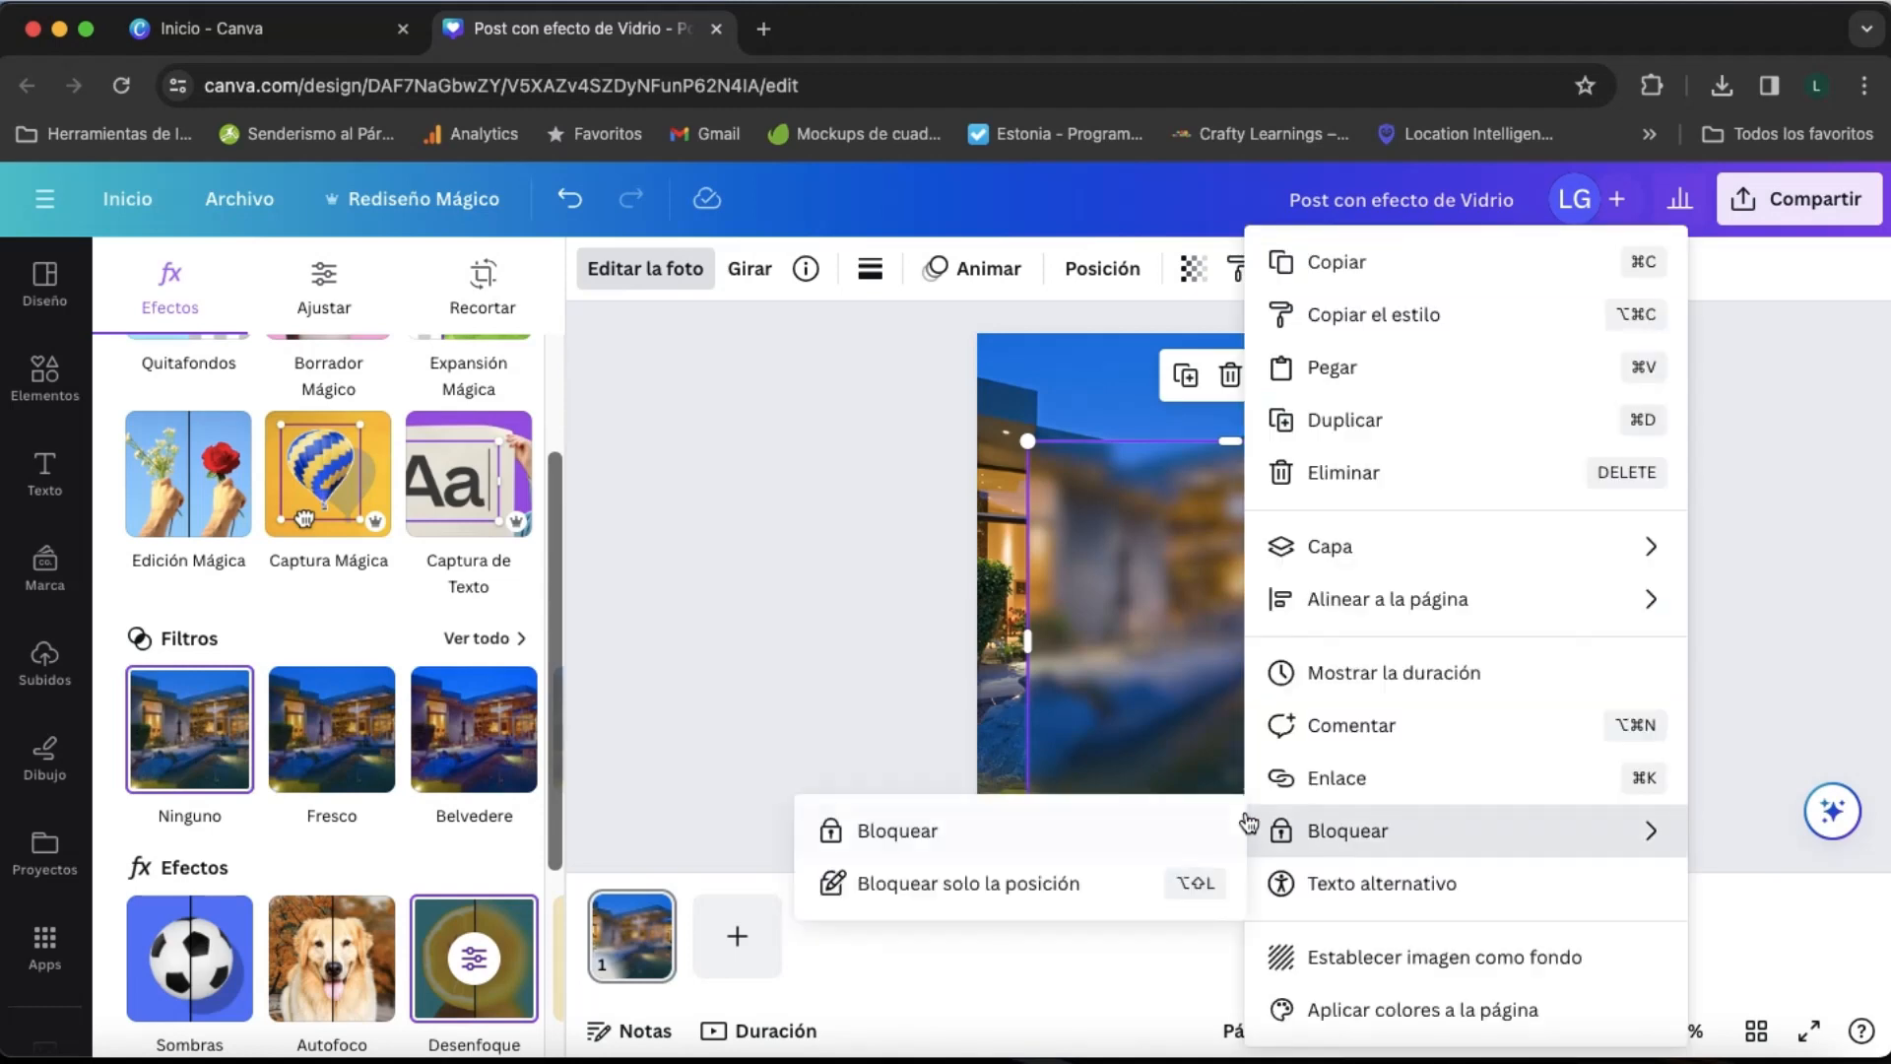
left_click(865, 702)
left_click_drag(1228, 777, 1228, 759)
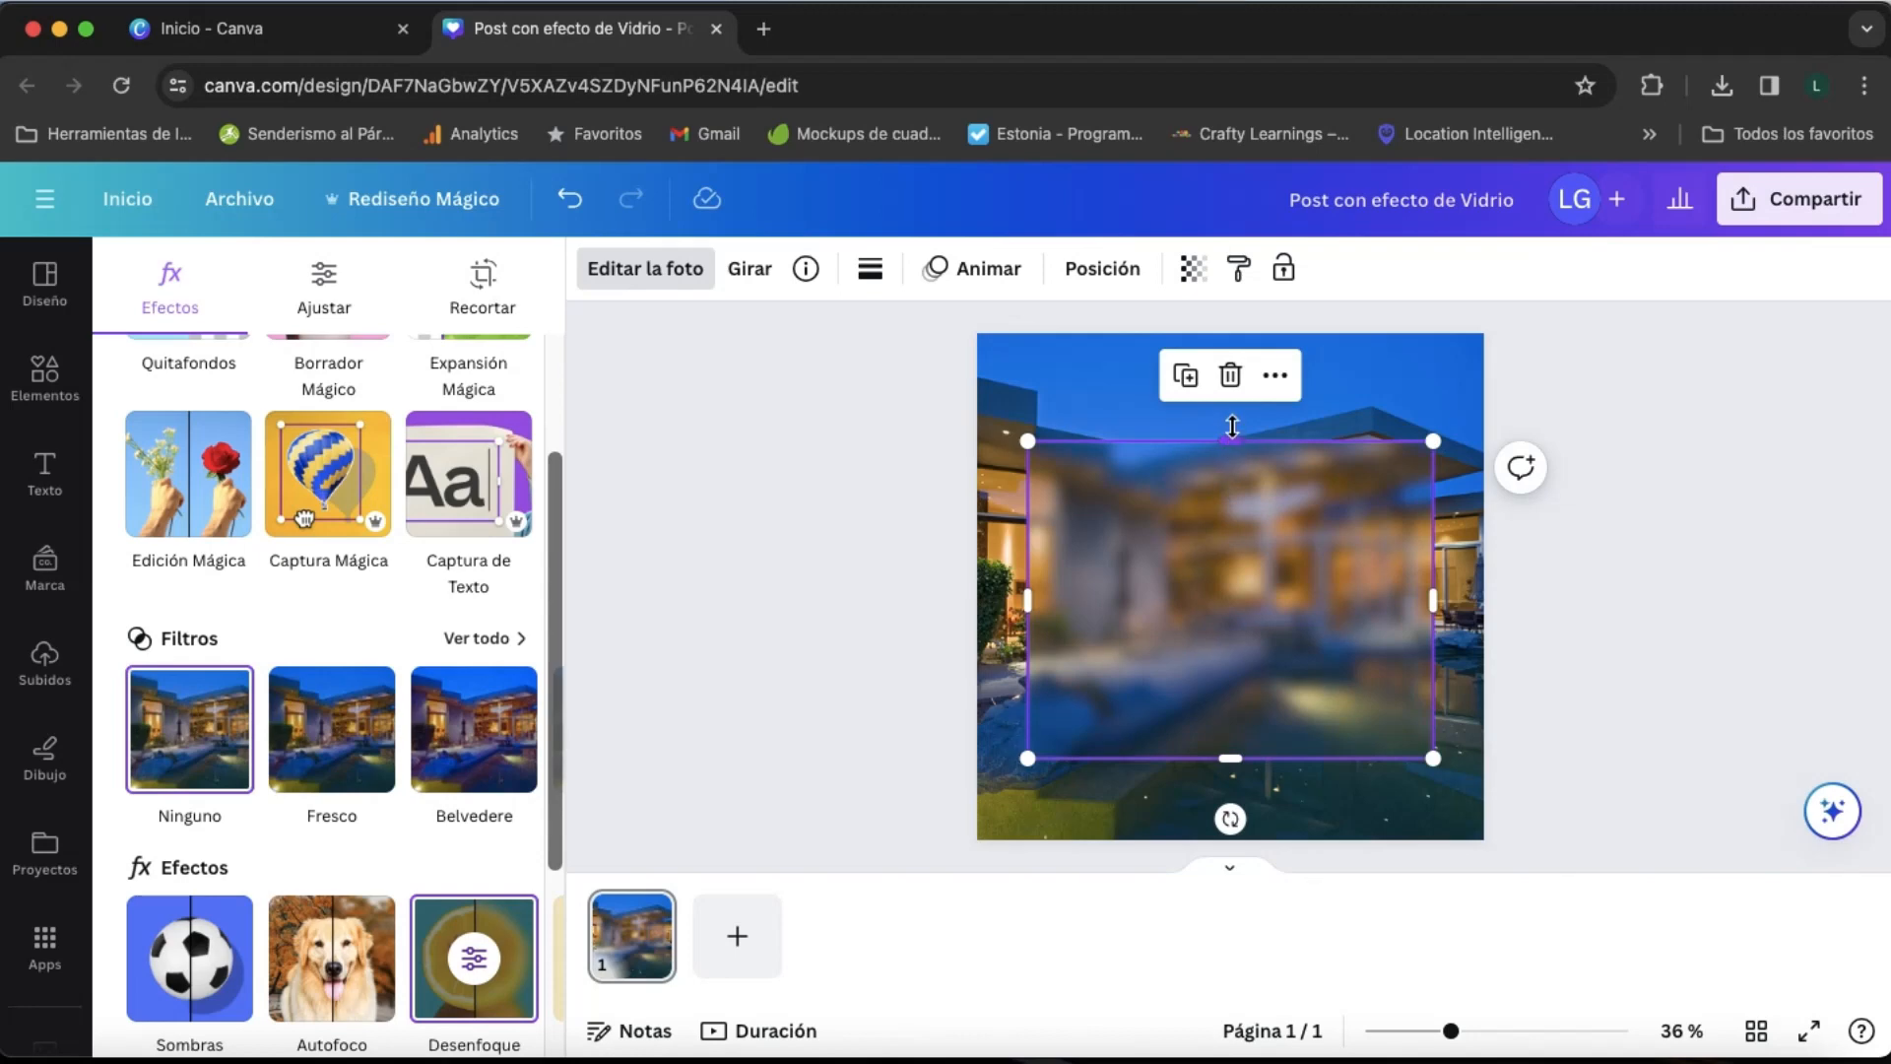
- Extend the blurred panel slightly upward and trim both of its sides to centre it on the page
left_click_drag(1231, 425, 1231, 412)
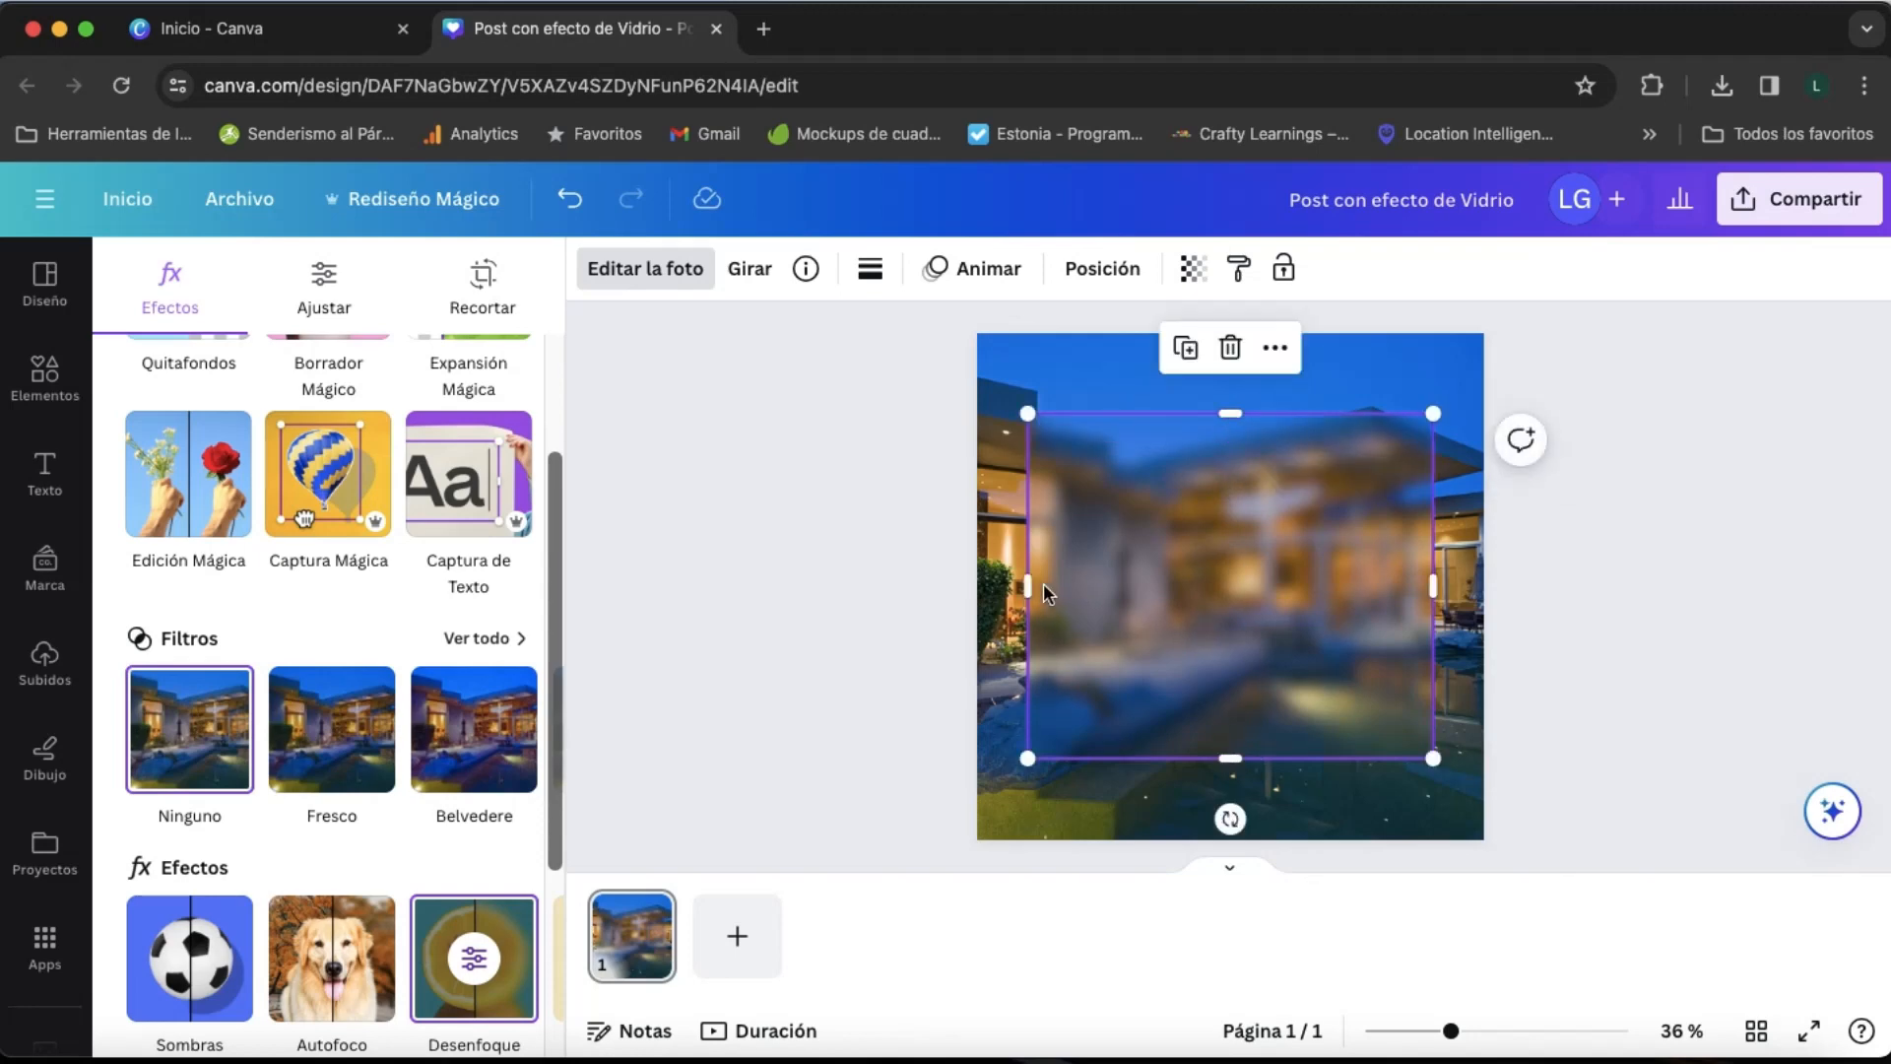
left_click_drag(1031, 585, 1054, 585)
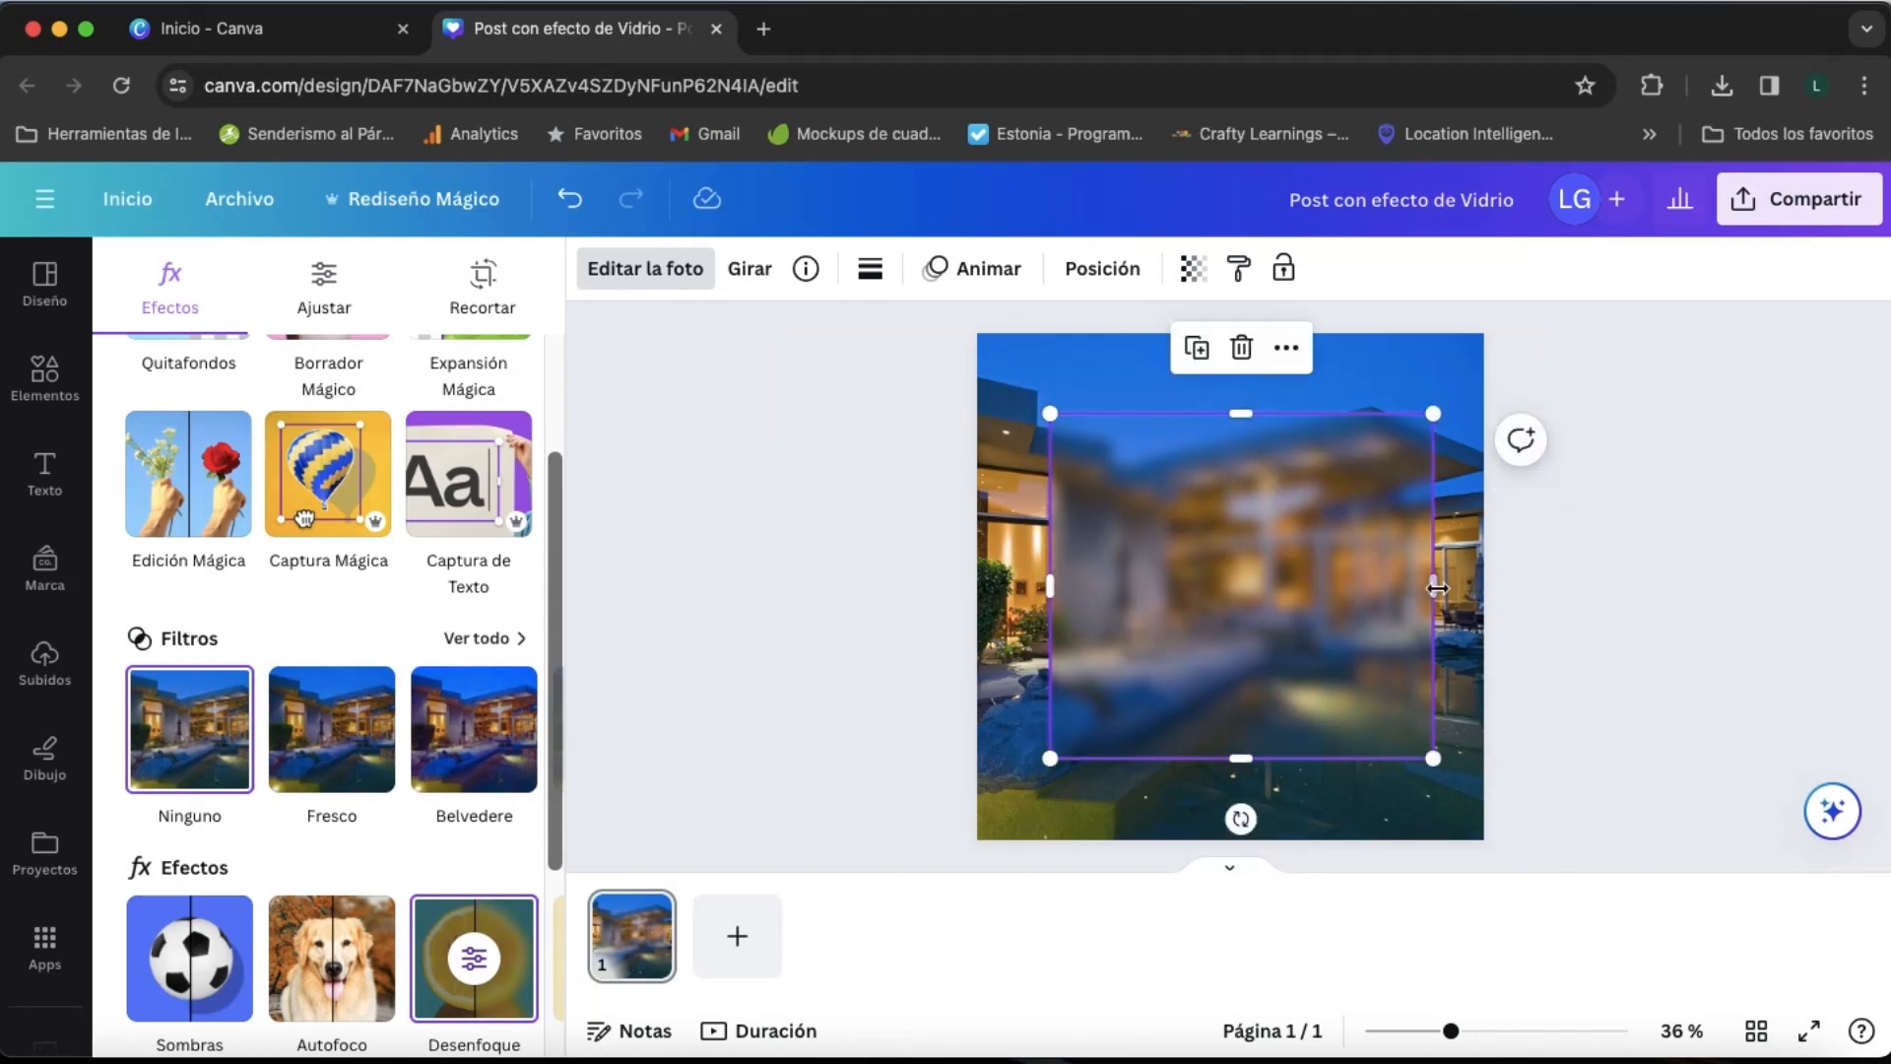
left_click_drag(1428, 583, 1410, 583)
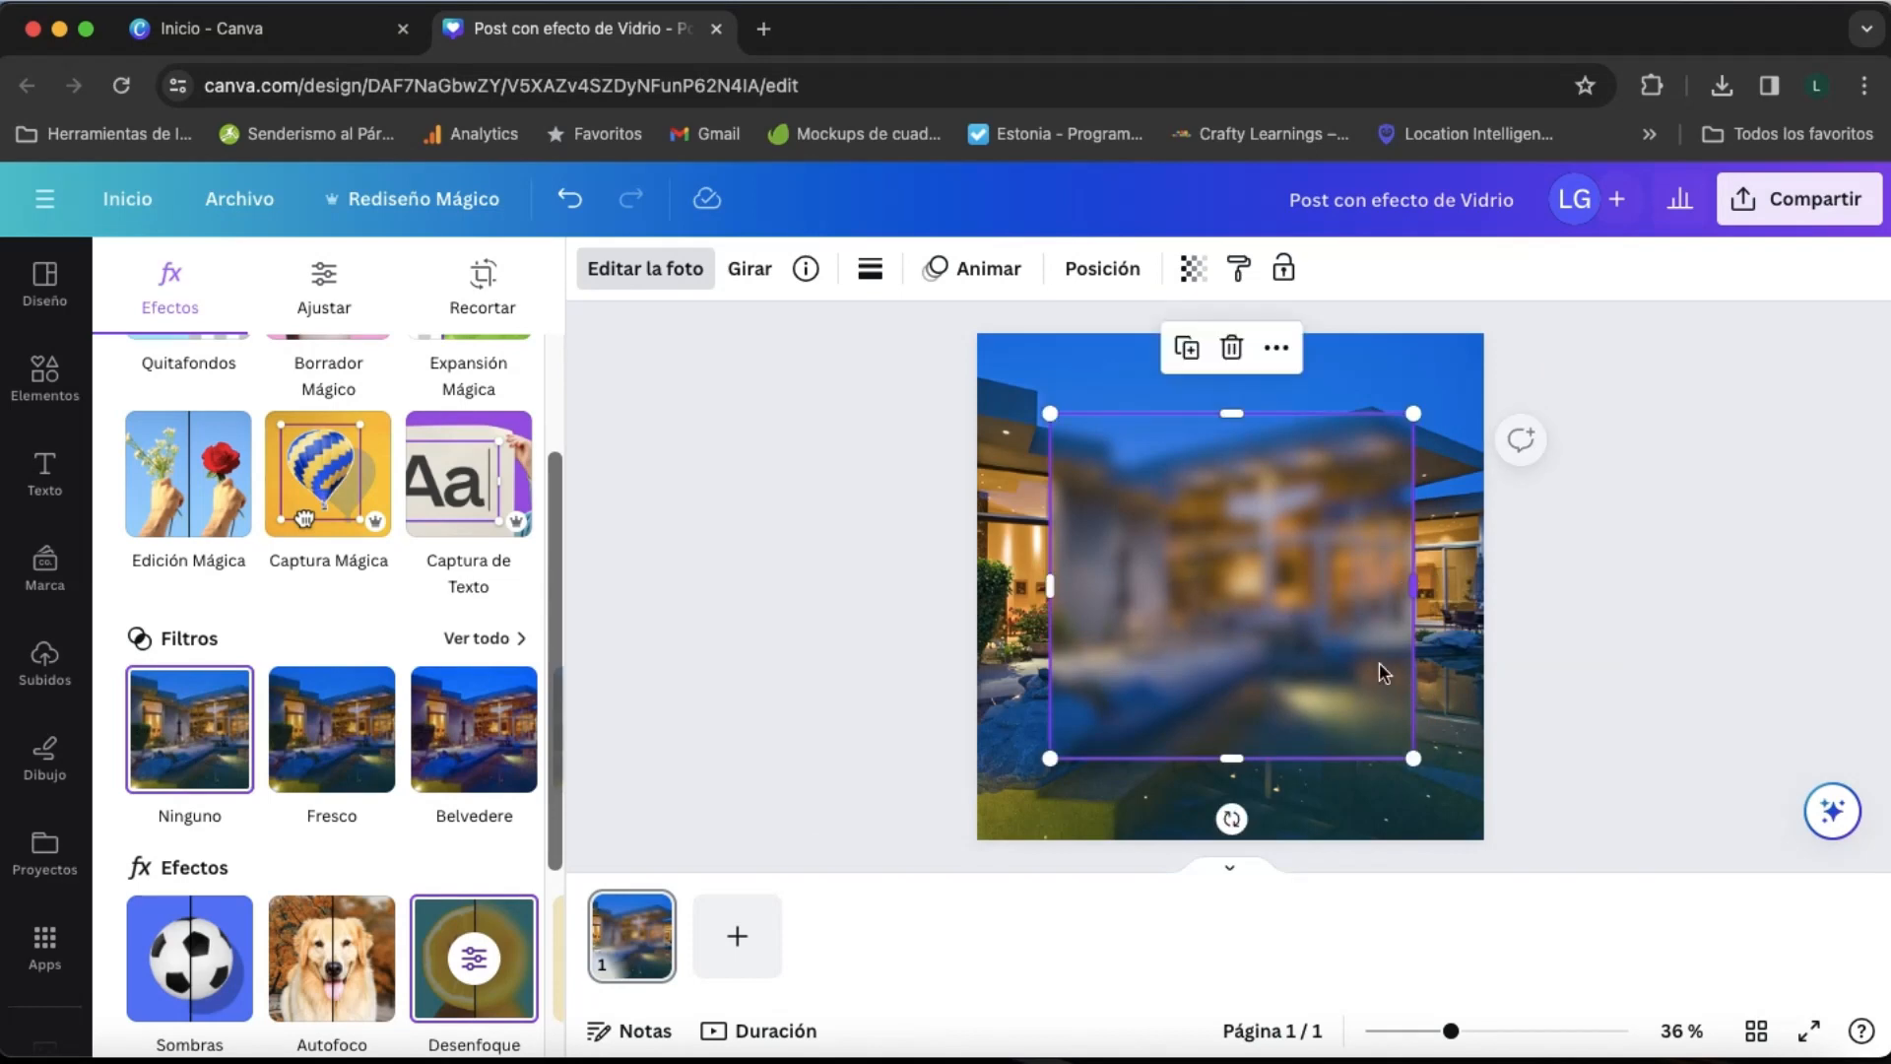
- Give the blurred panel a solid white border of thickness 5 with corner rounding of 50
left_click(1288, 621)
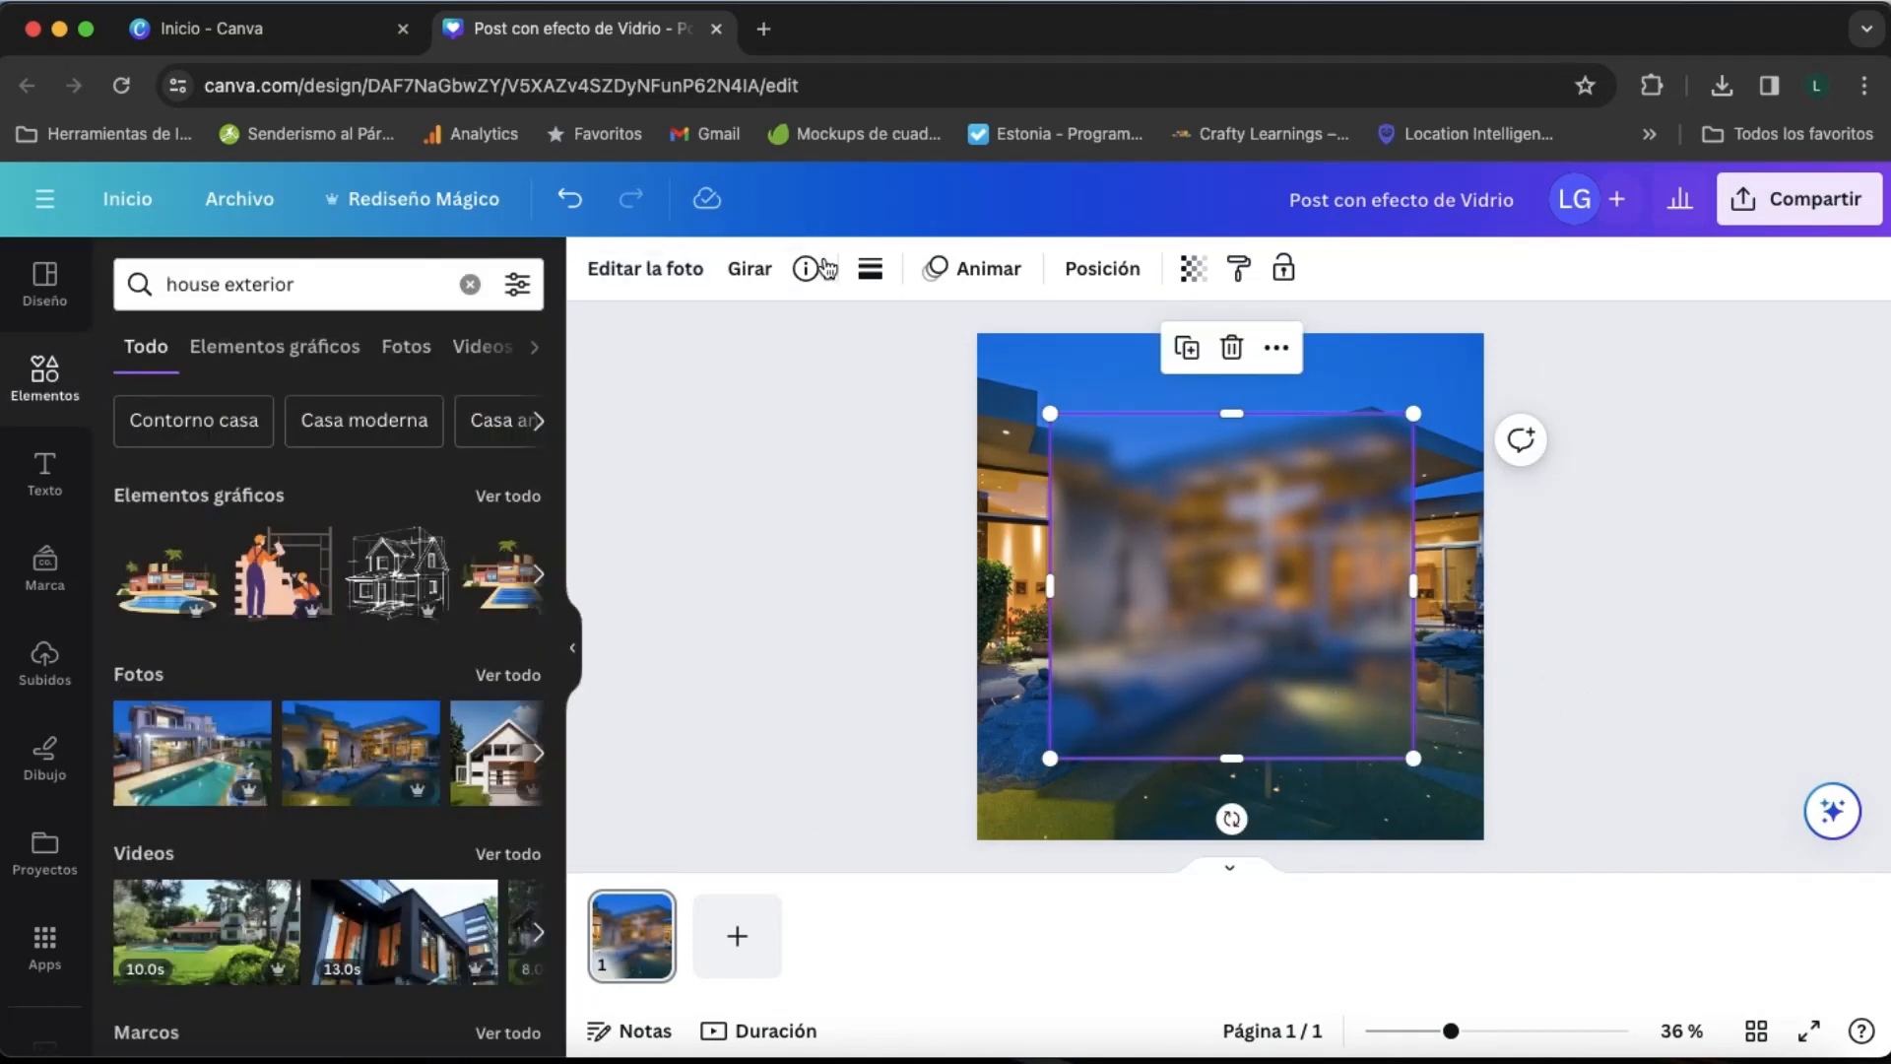
left_click(869, 270)
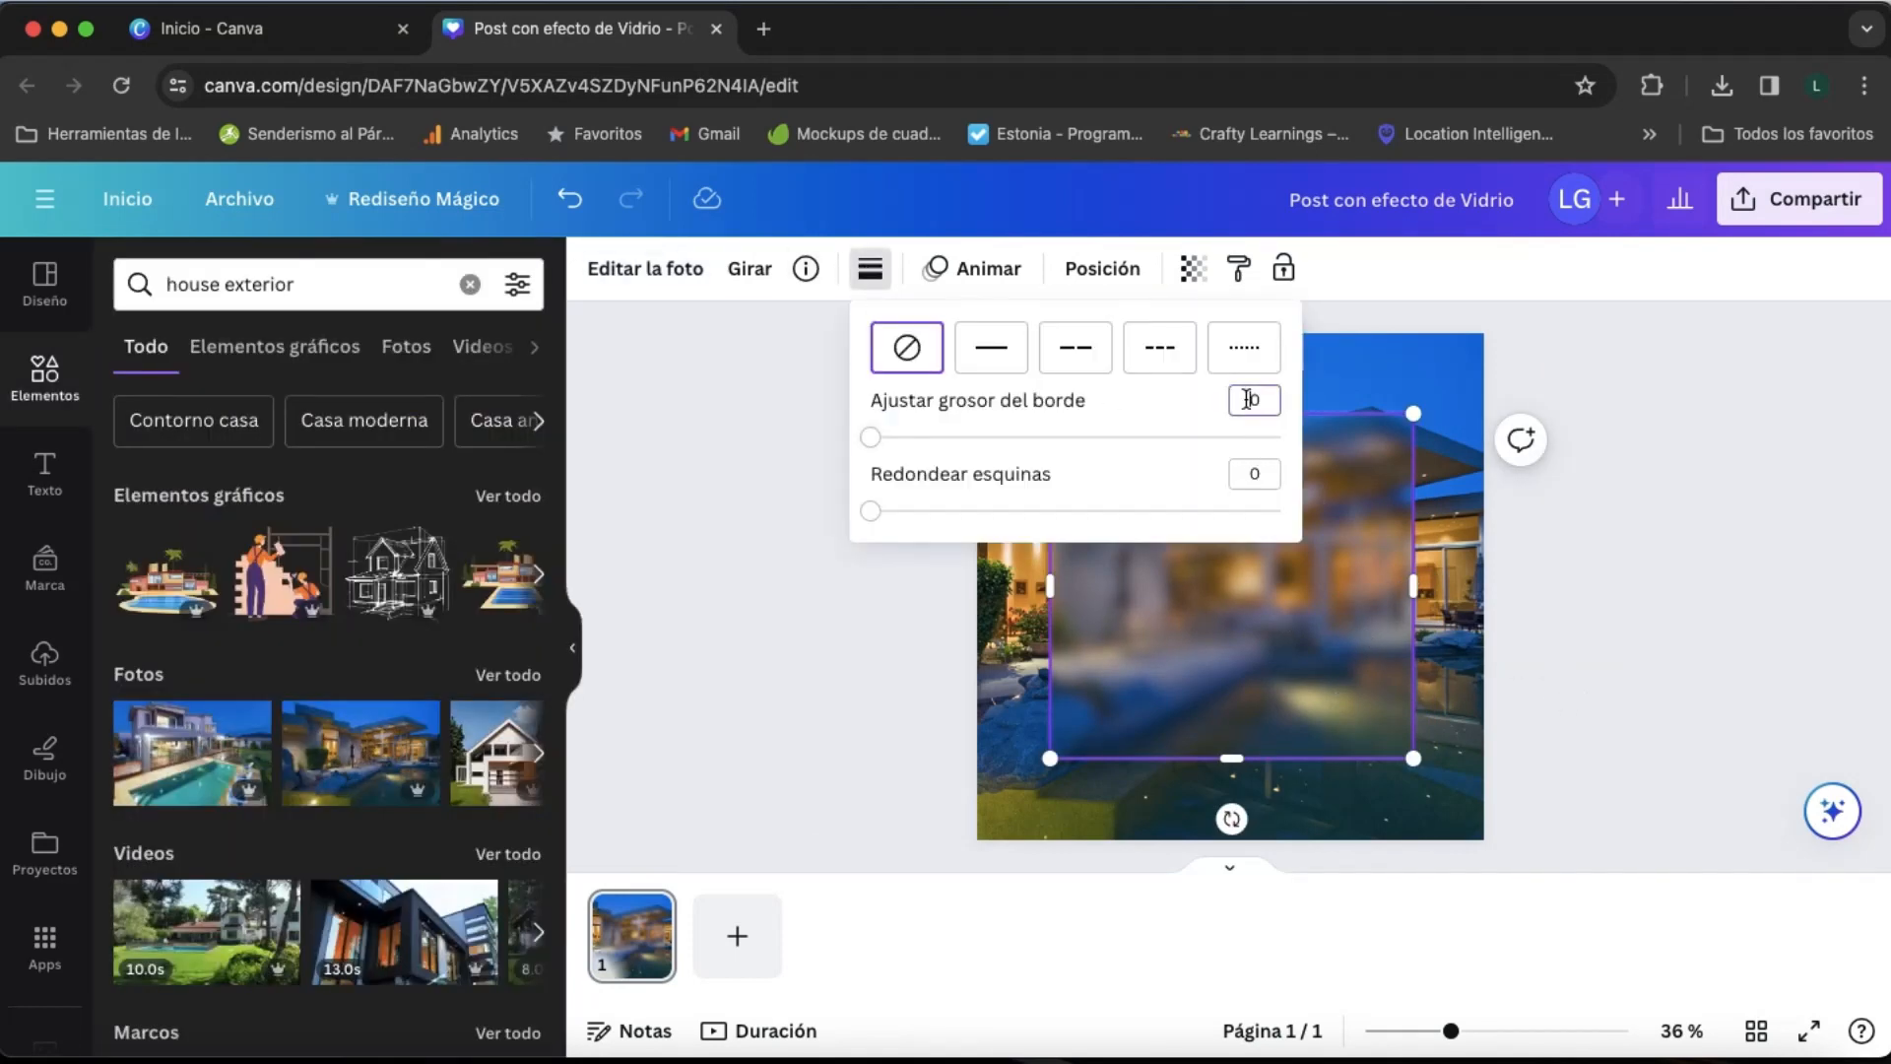
type("5")
key("Return")
left_click(1258, 471)
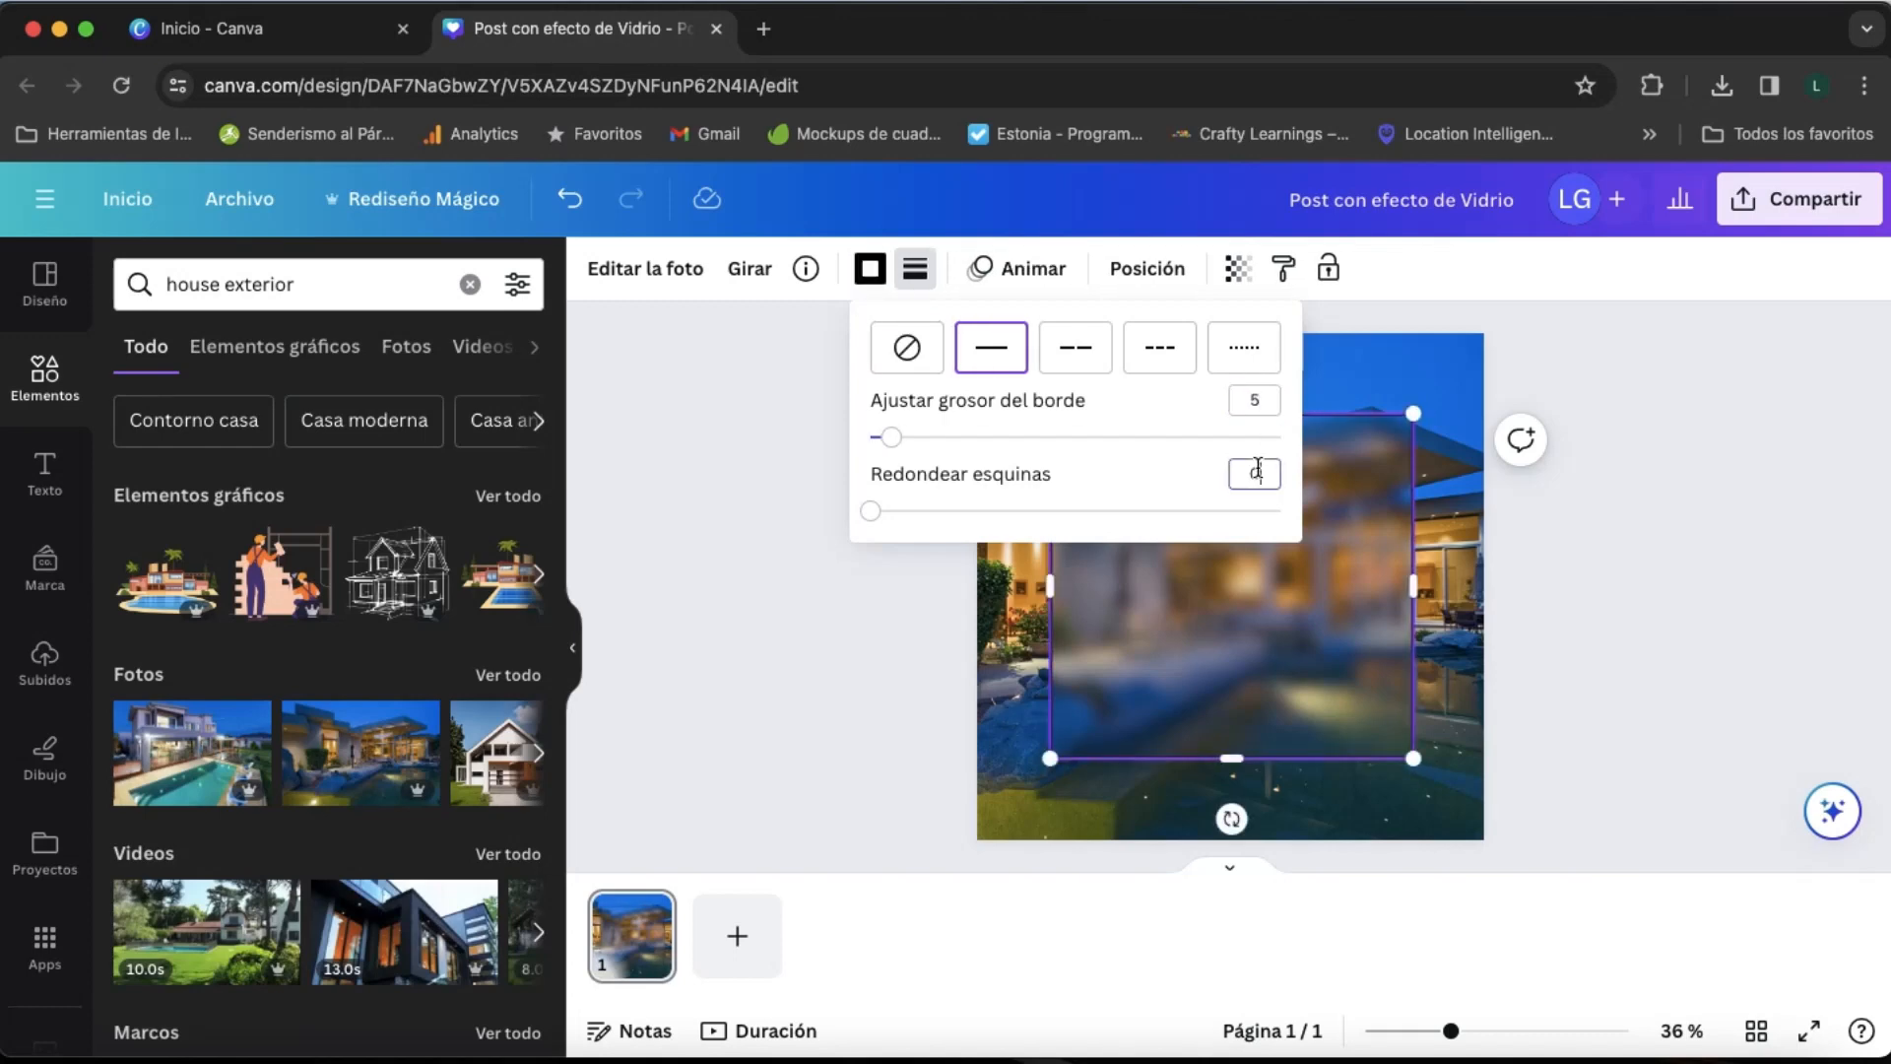
key("Return")
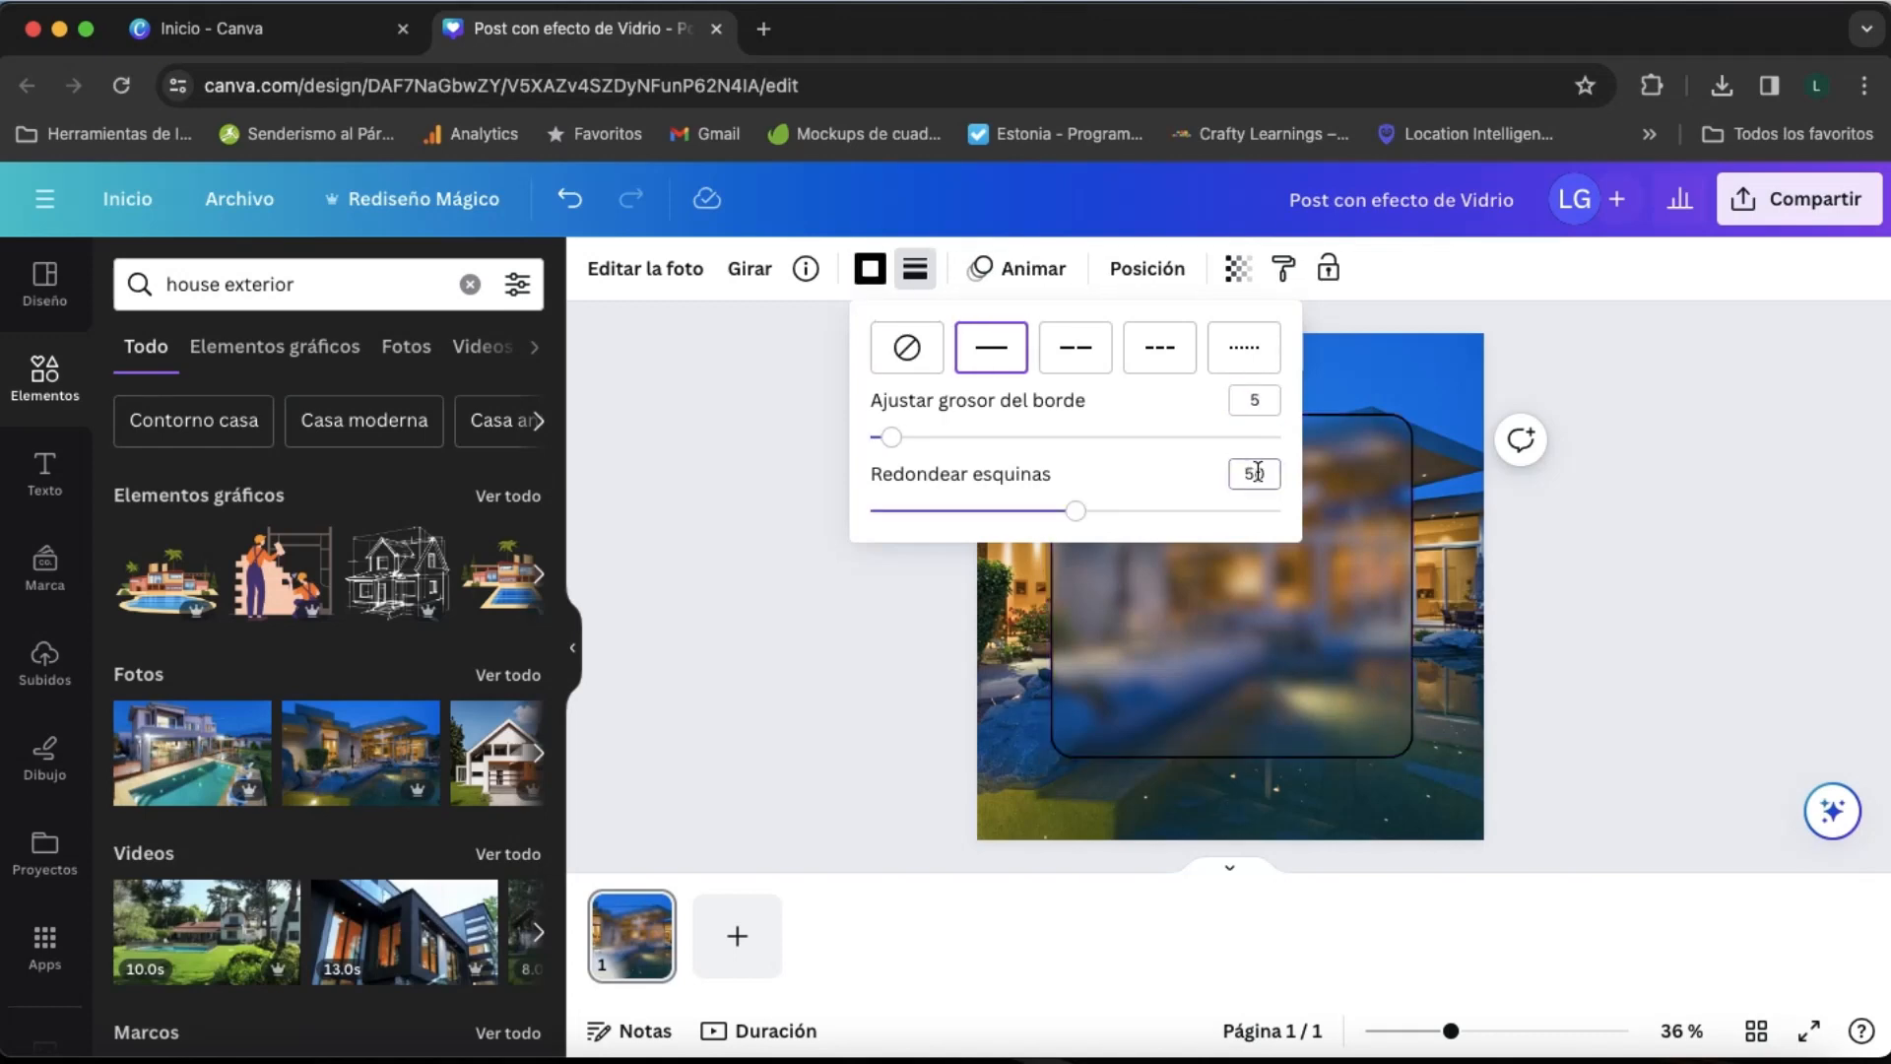
left_click(871, 275)
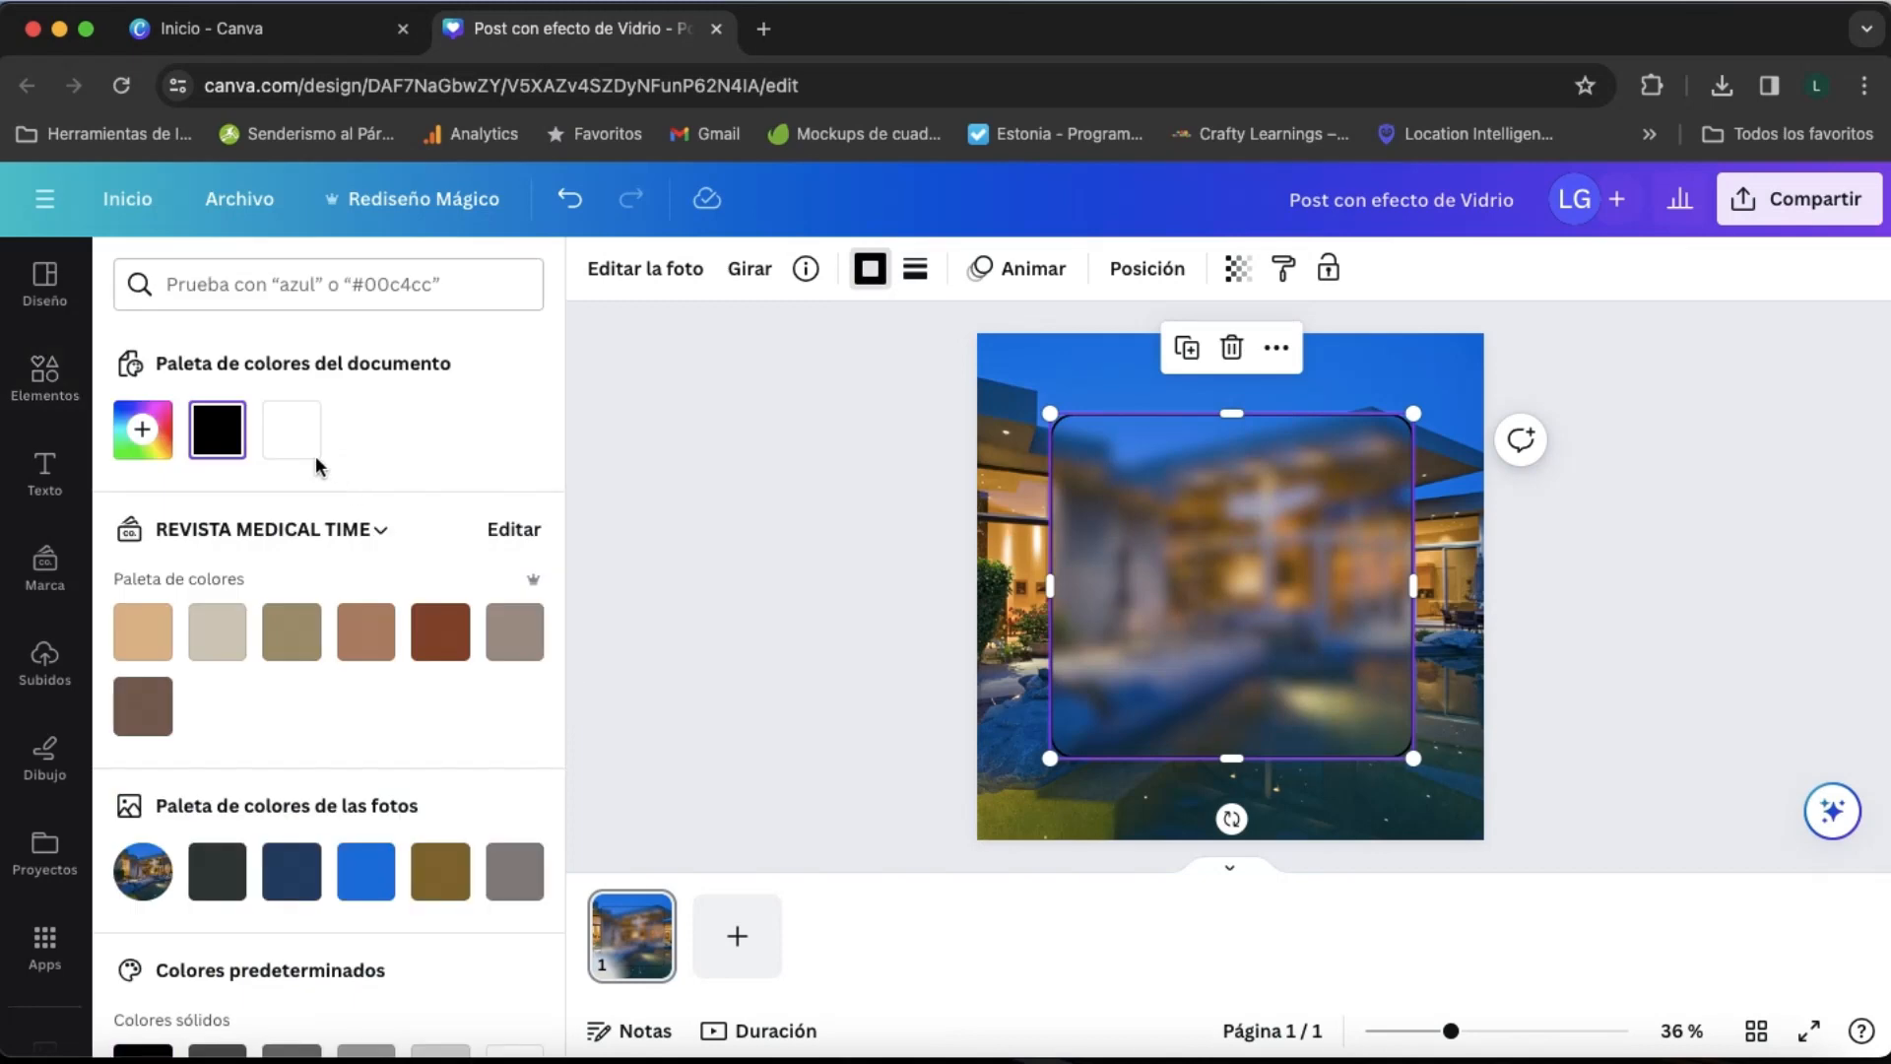
left_click(1012, 522)
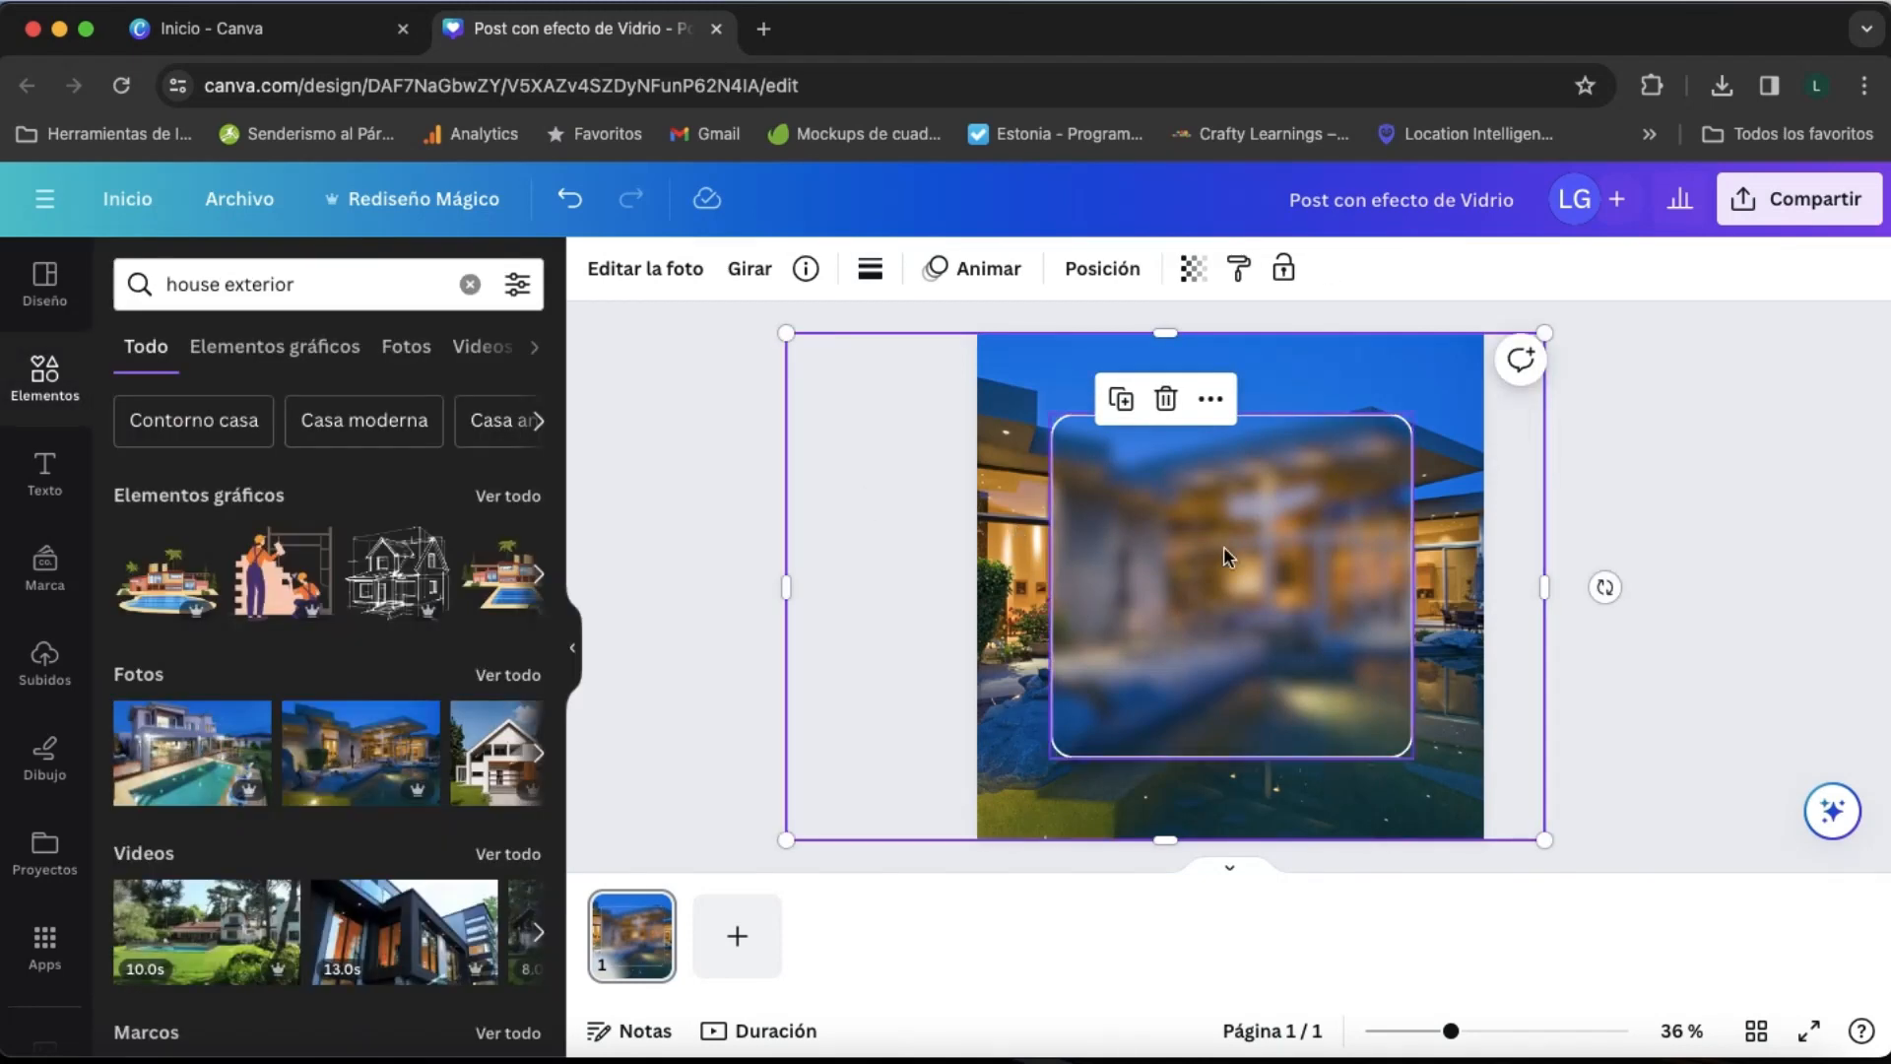
- Add a text box reading "CASA MODERNA" in the upper part of the blurred panel
left_click(1223, 546)
key("t")
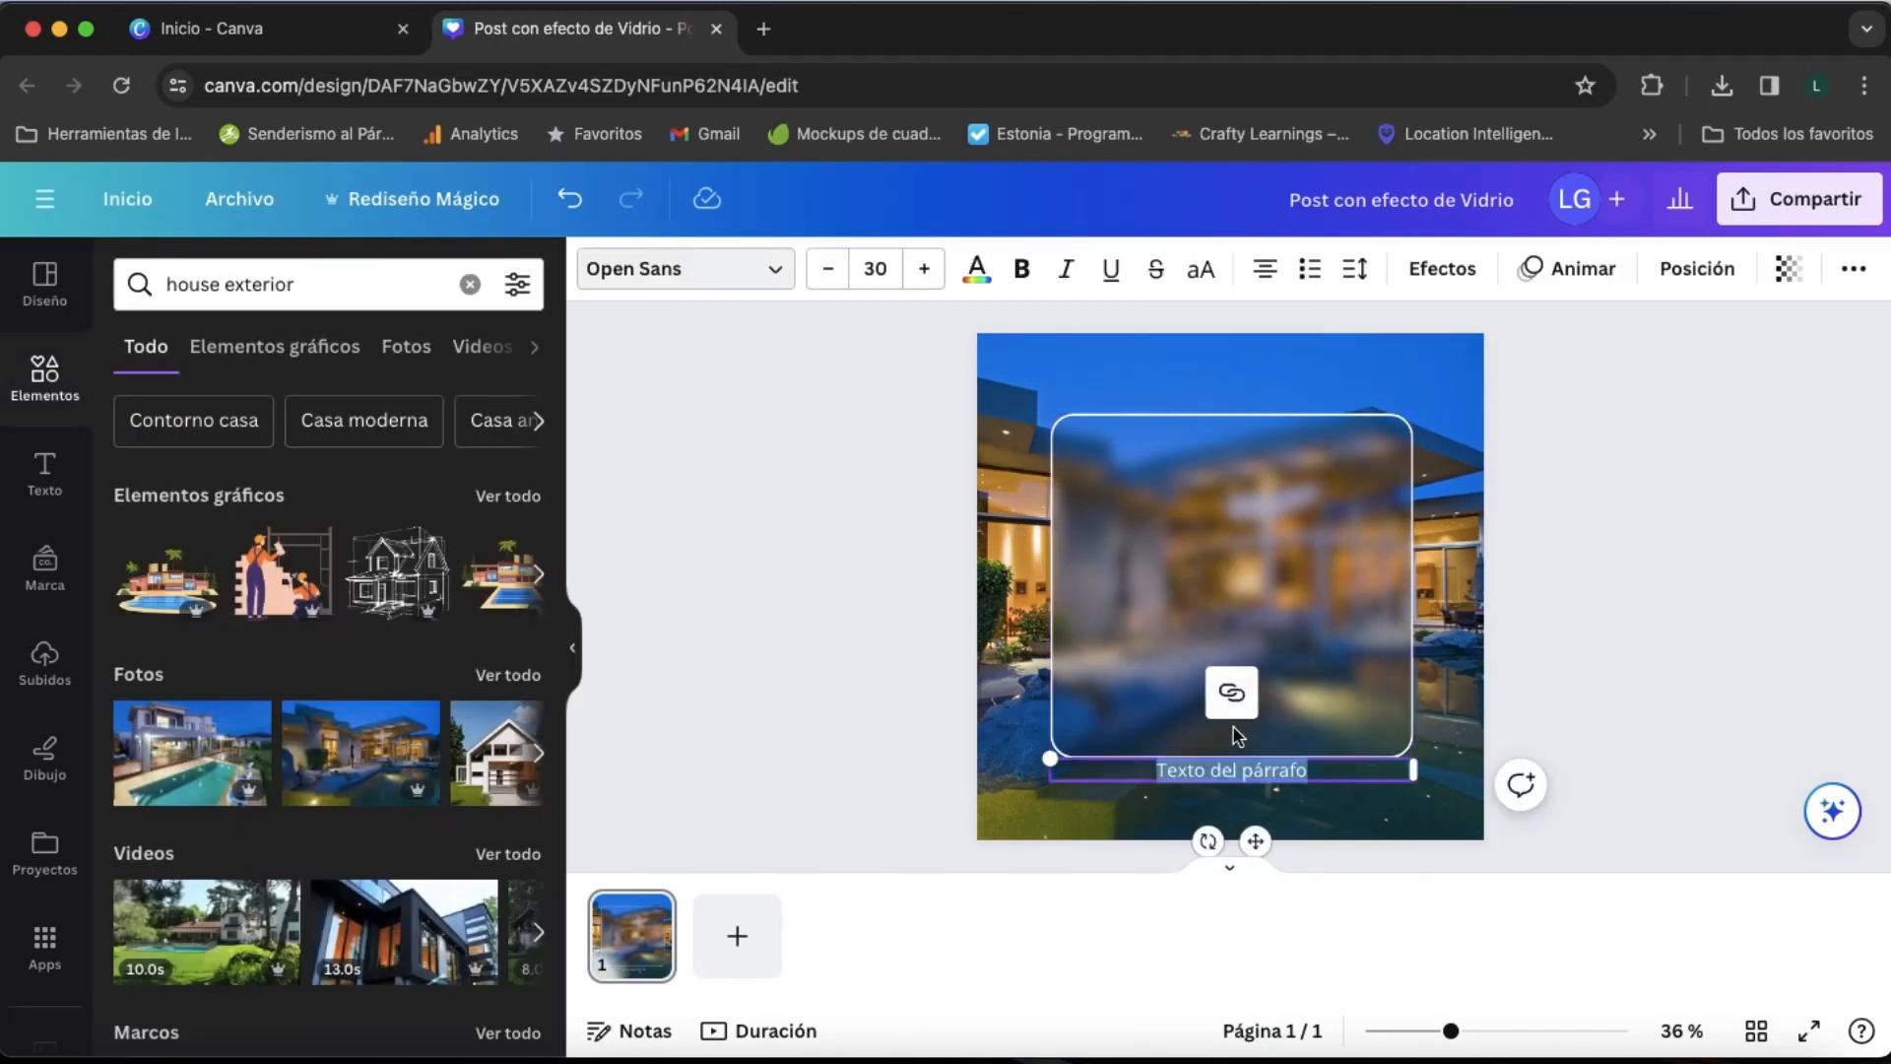
left_click_drag(1255, 843, 1160, 479)
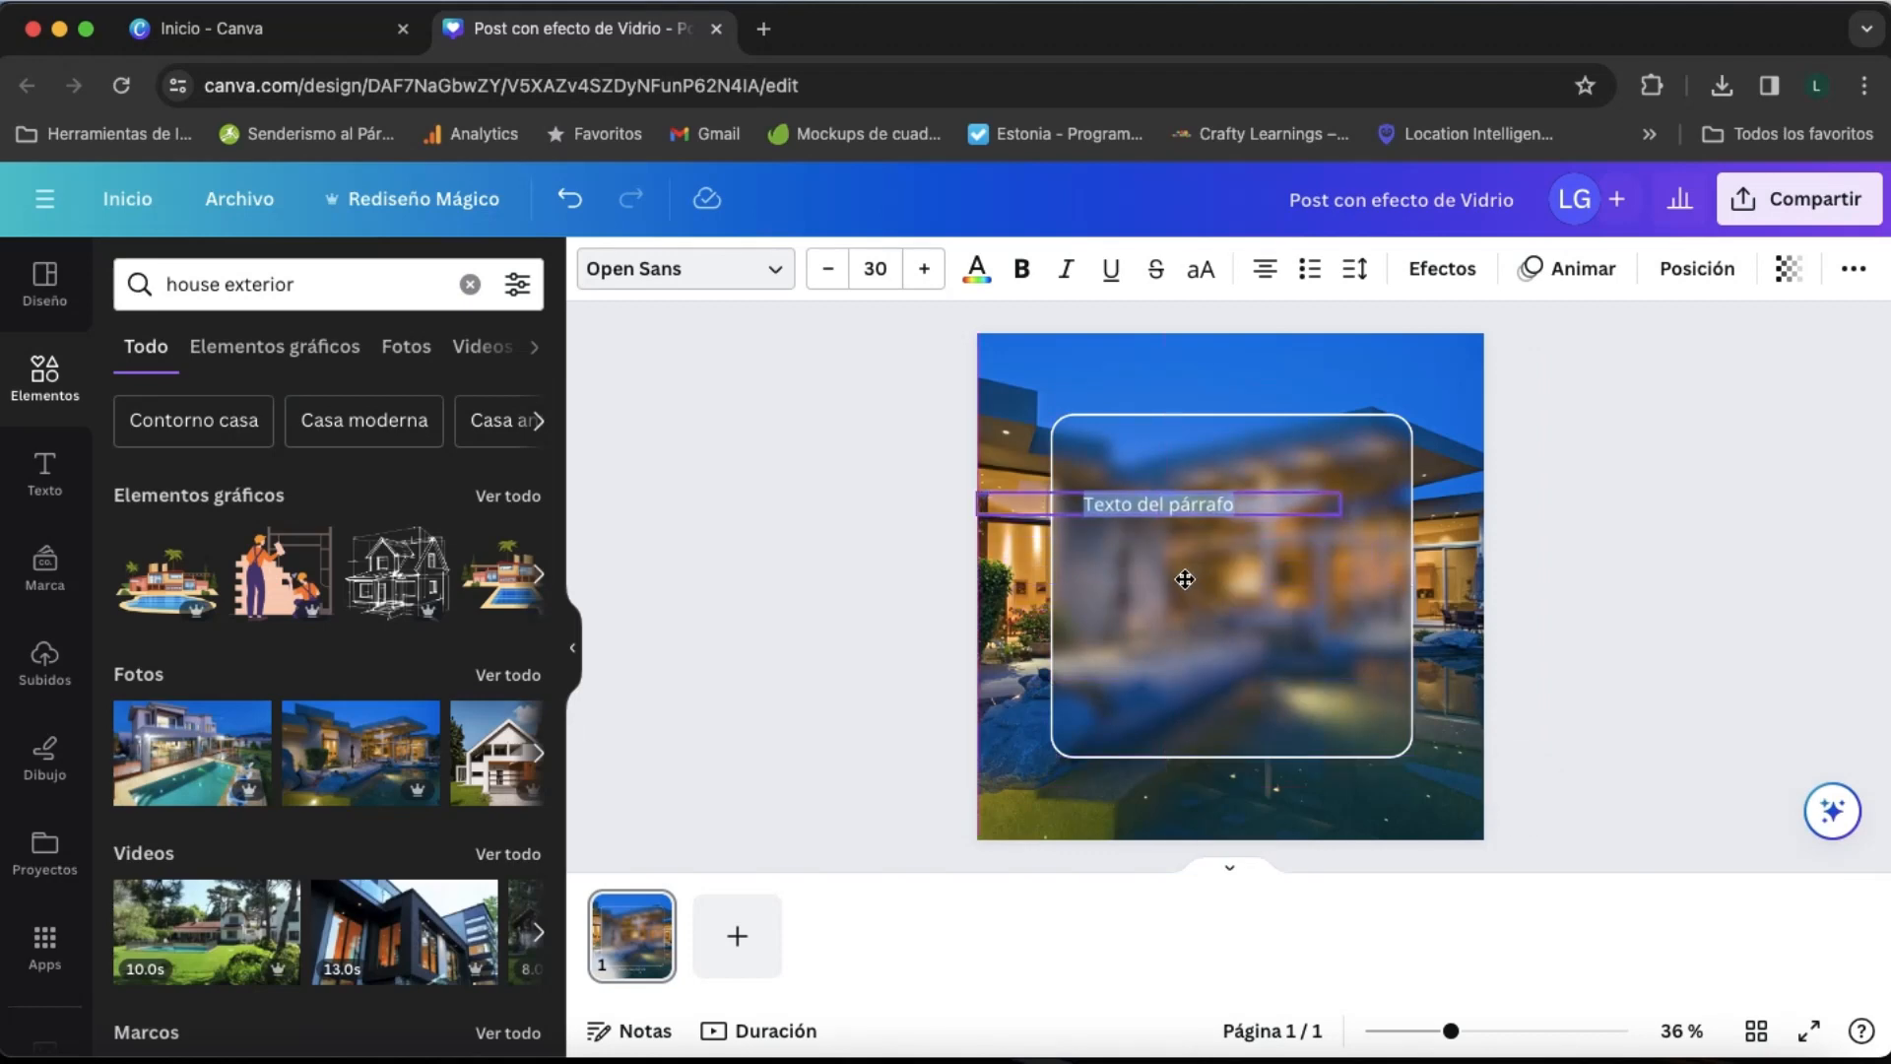
triple_click(1198, 512)
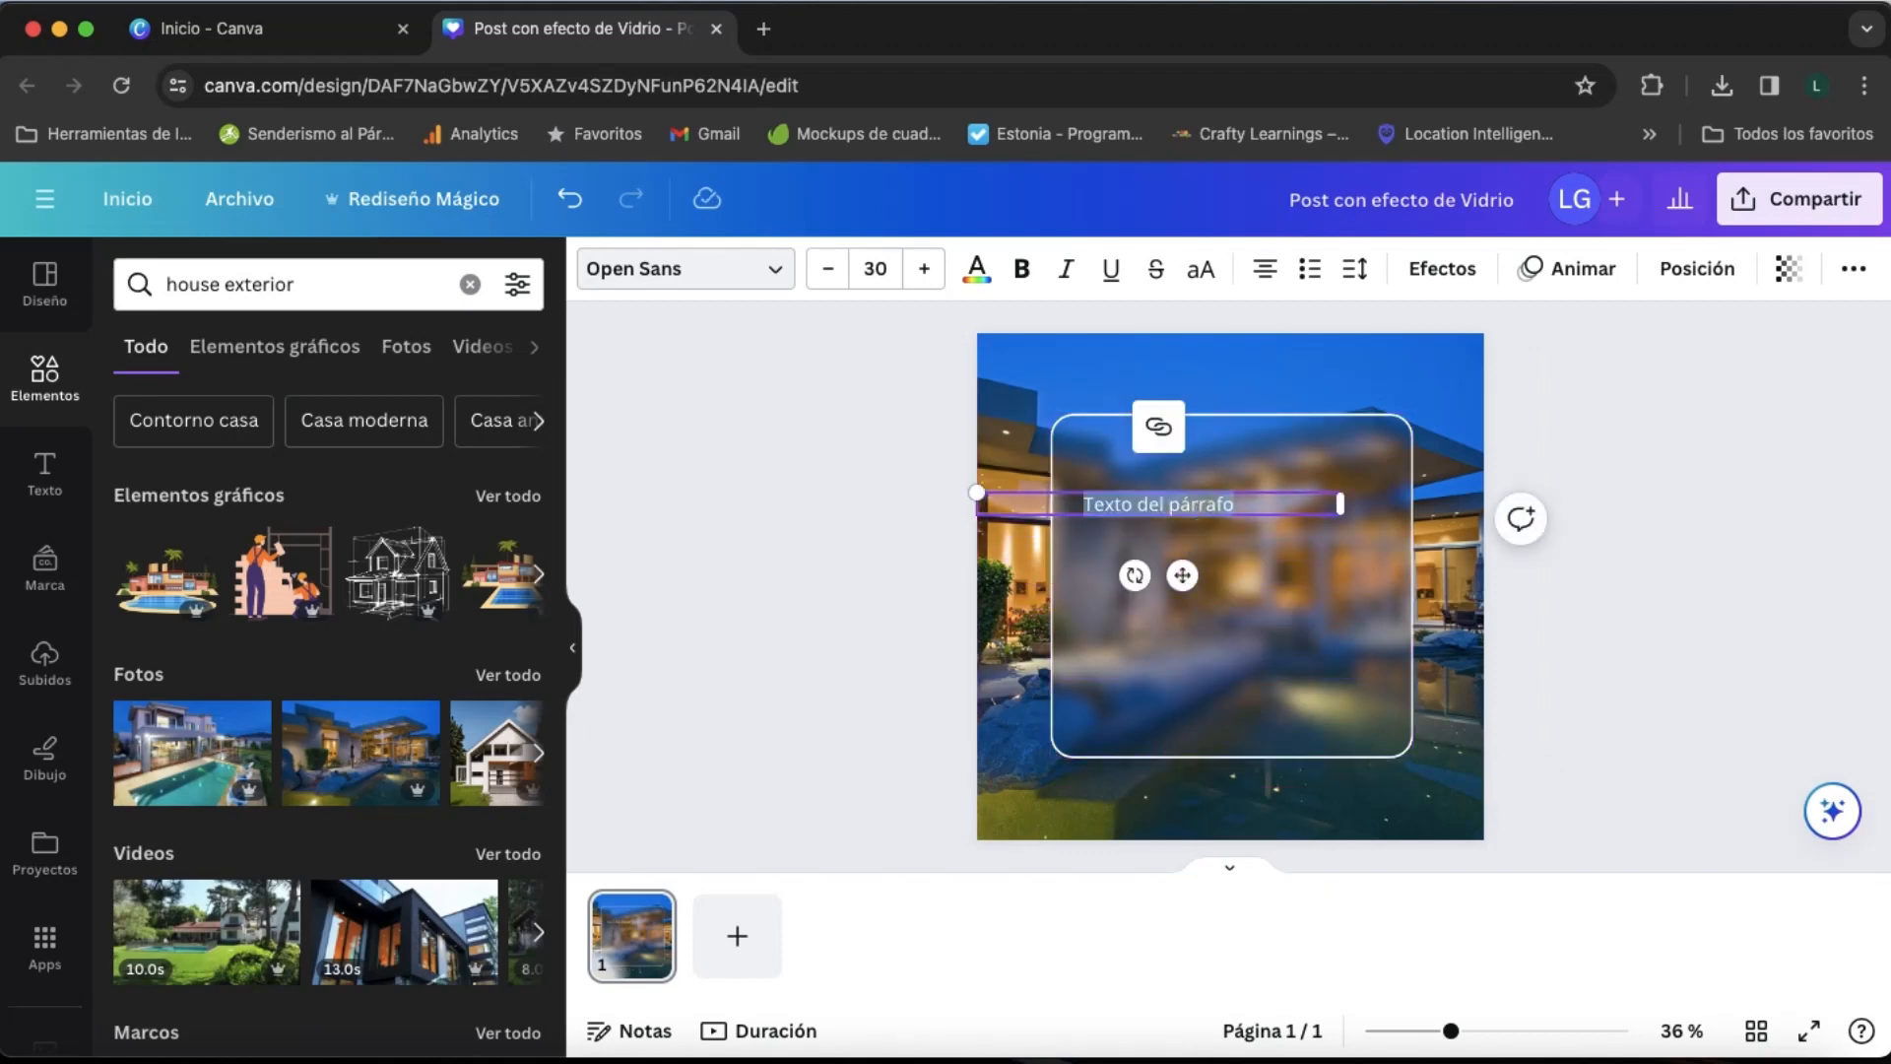
type("Cs")
type("SA")
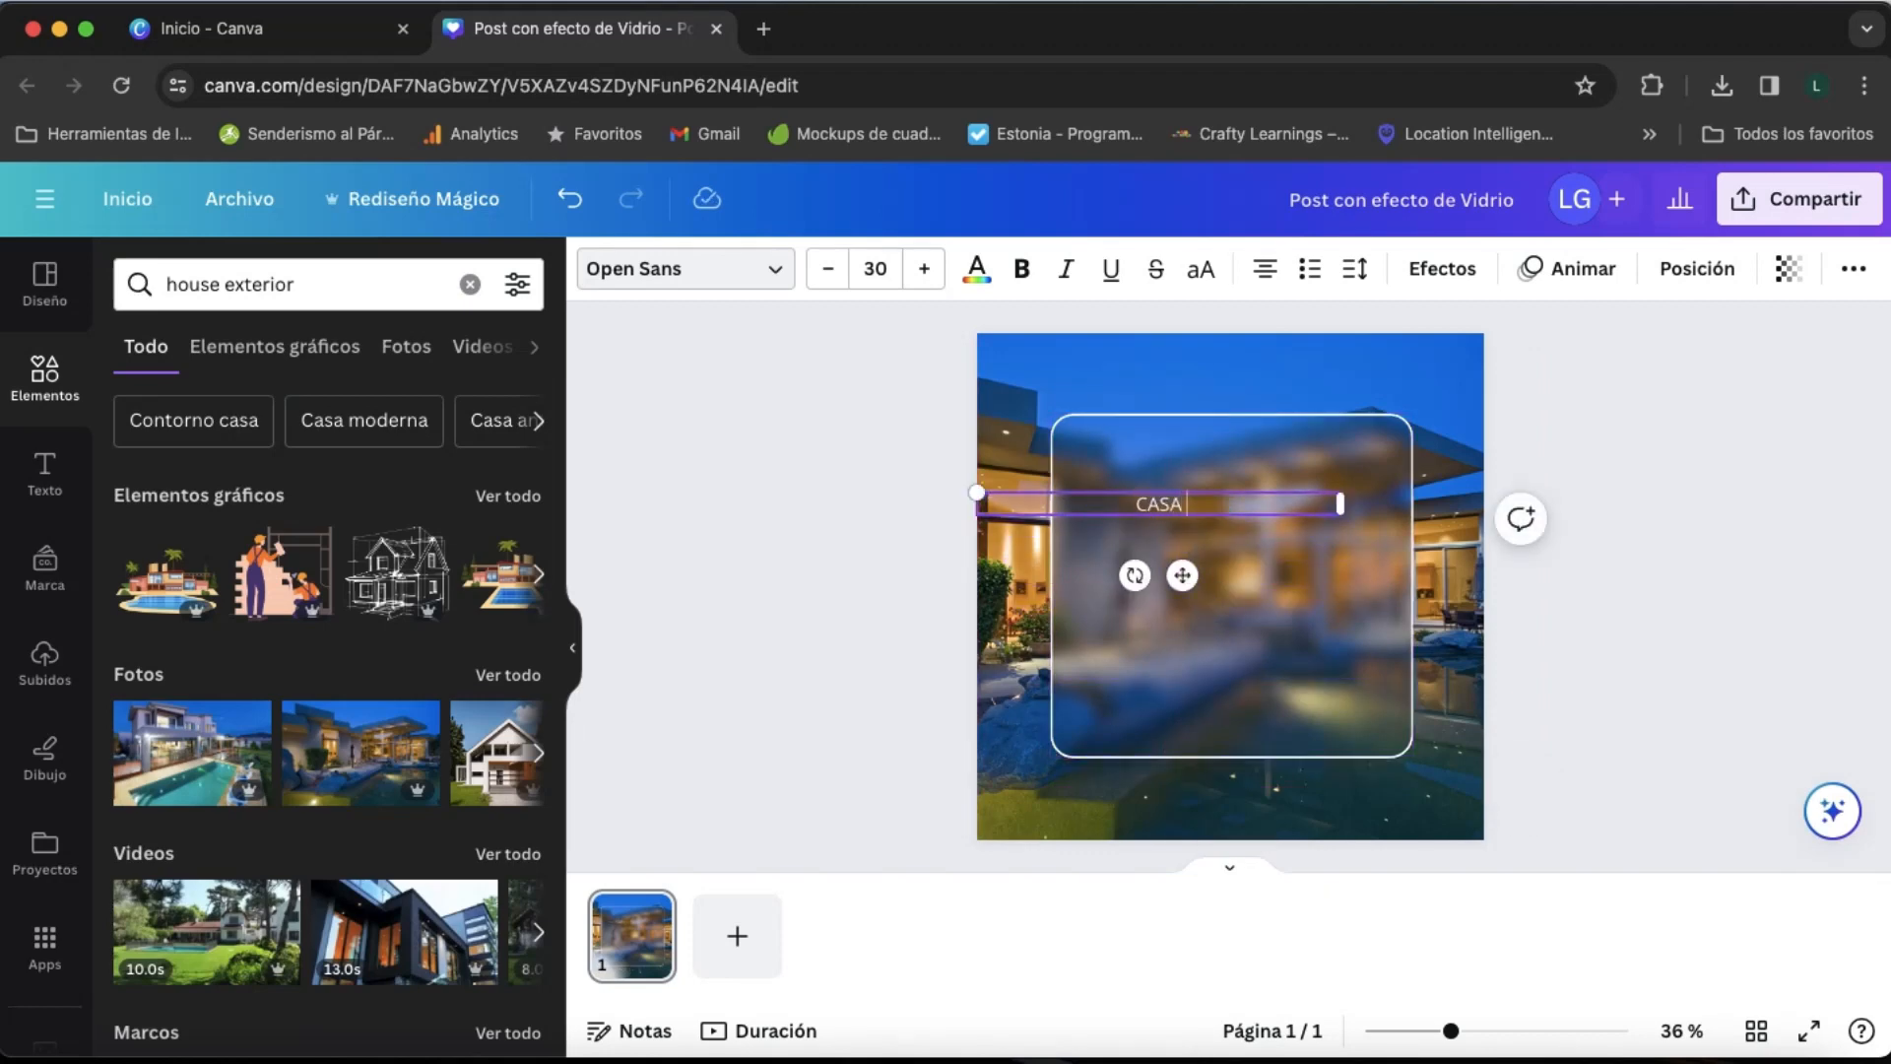
type(" MODERNA")
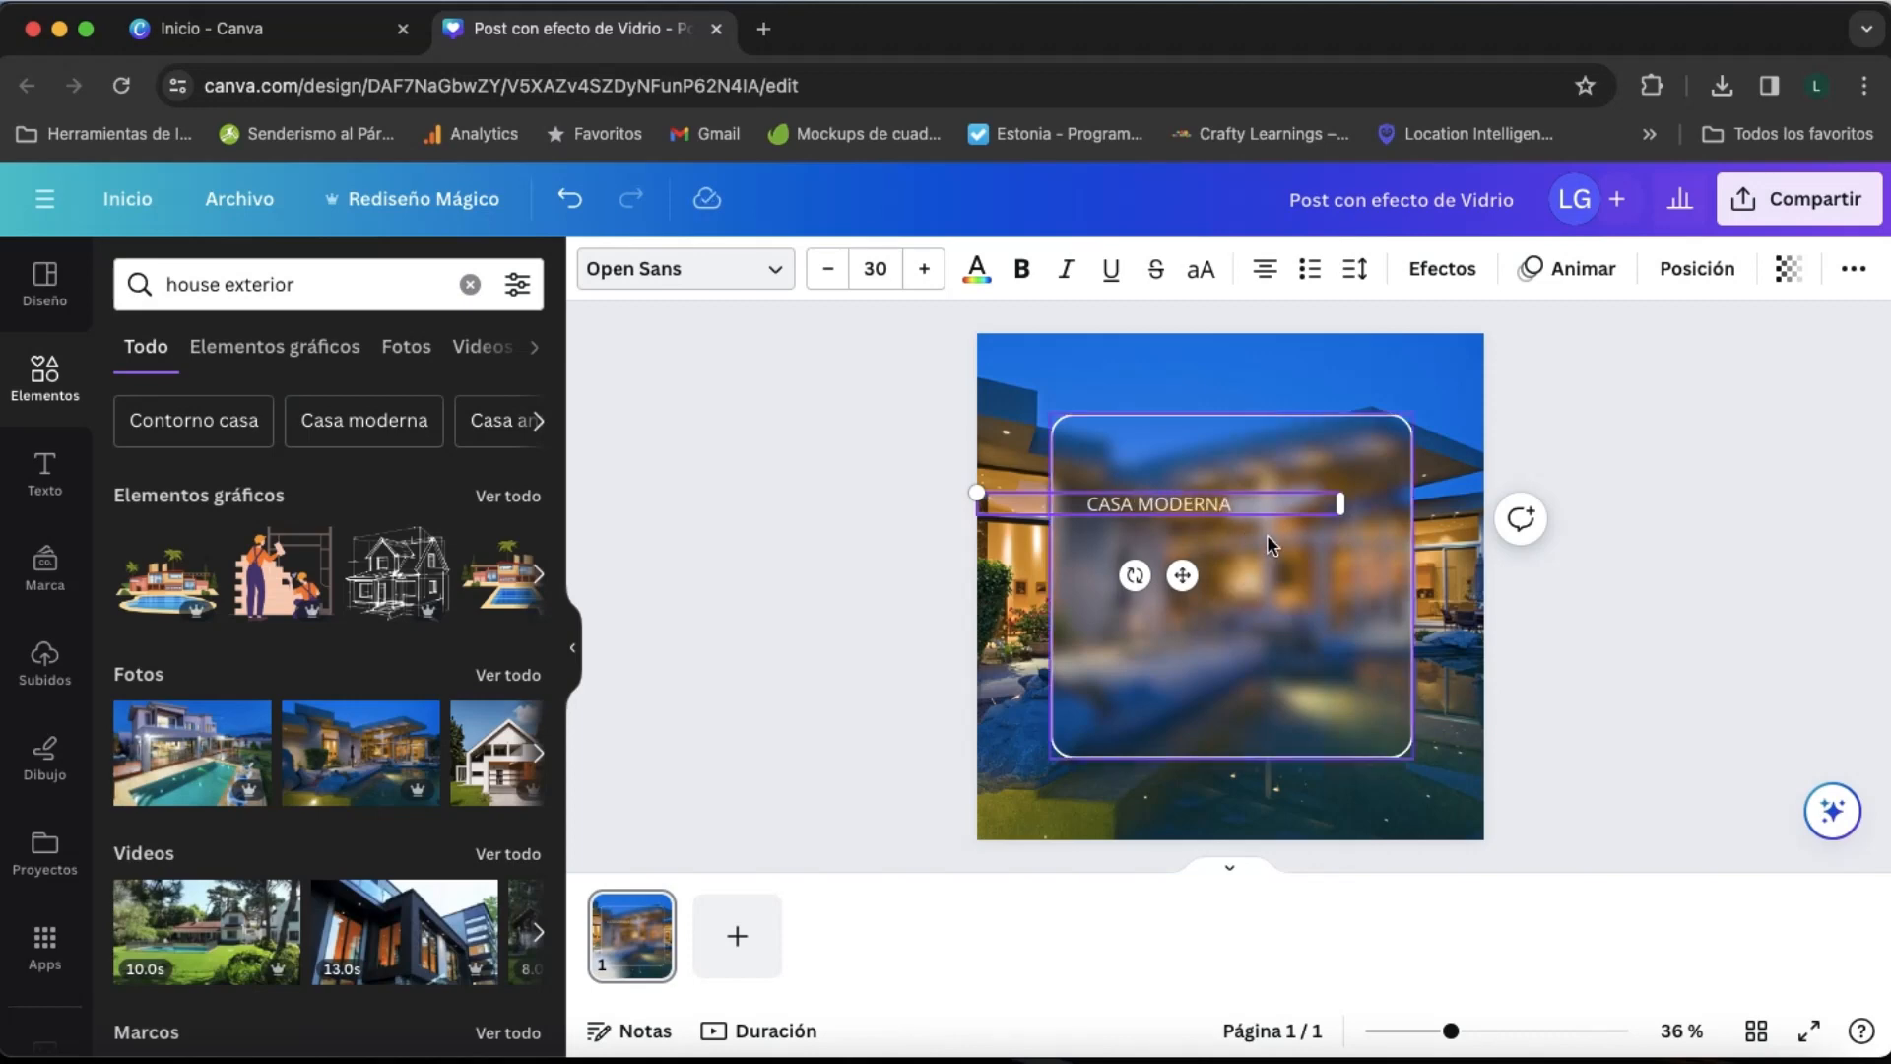
left_click(1266, 534)
- Duplicate the "CASA MODERNA" text directly below itself and change the copy to "EN VENTA"
left_click(1215, 506)
left_click_drag(1216, 506, 1212, 539)
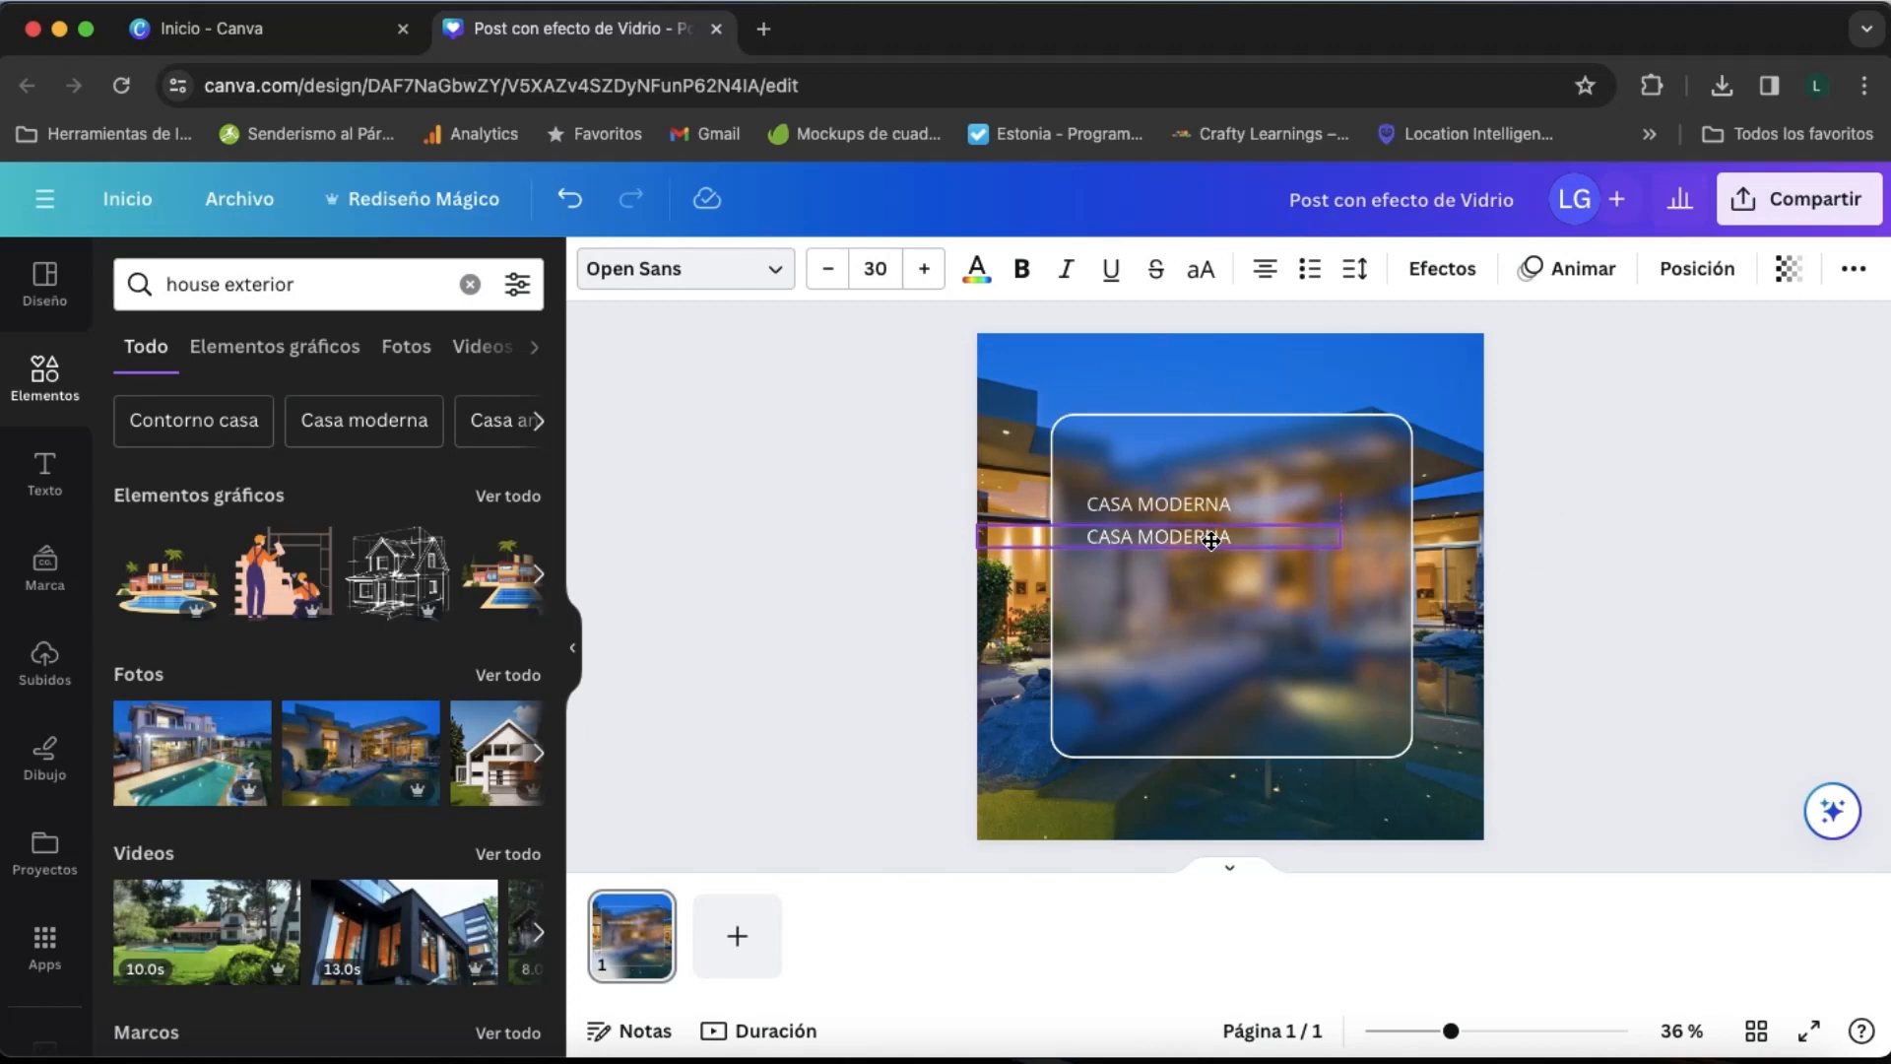
double_click(1211, 540)
type("N")
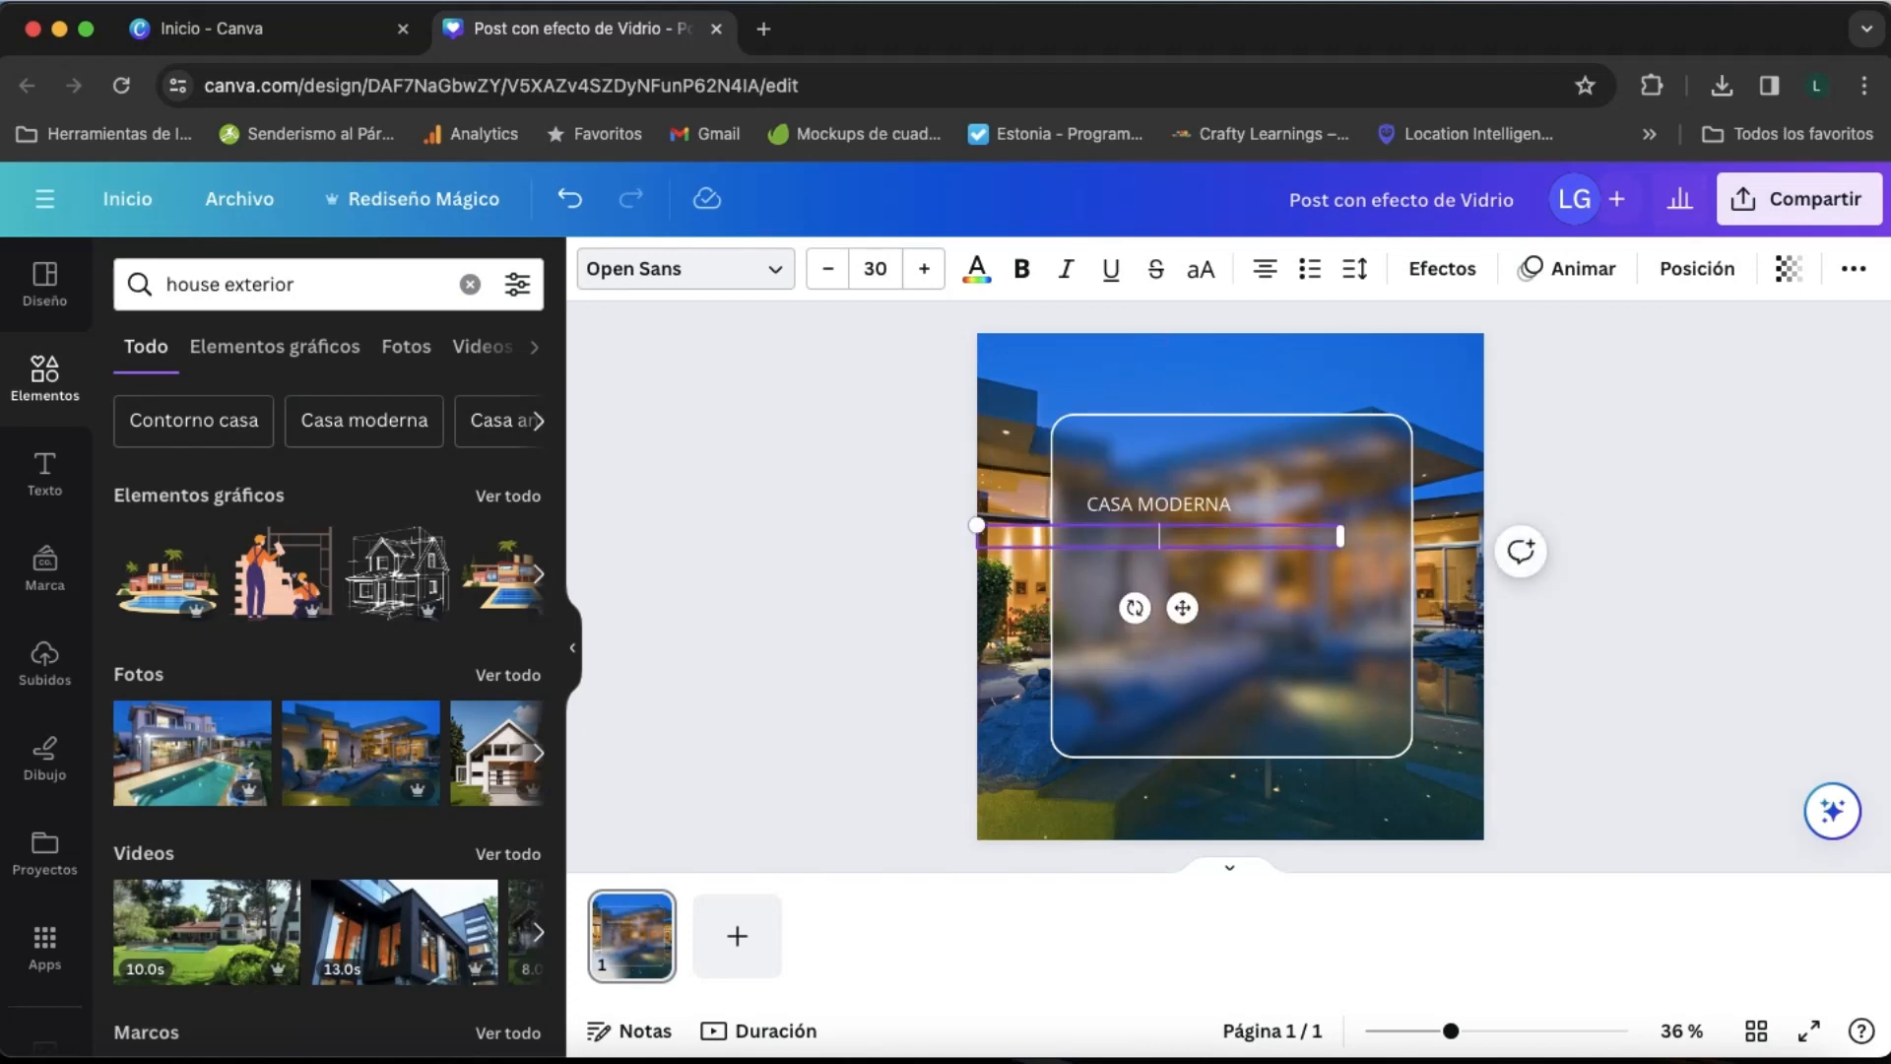
type("N VENTA")
- Set the font of the "CASA MODERNA" text to League Spartan
left_click(1180, 508)
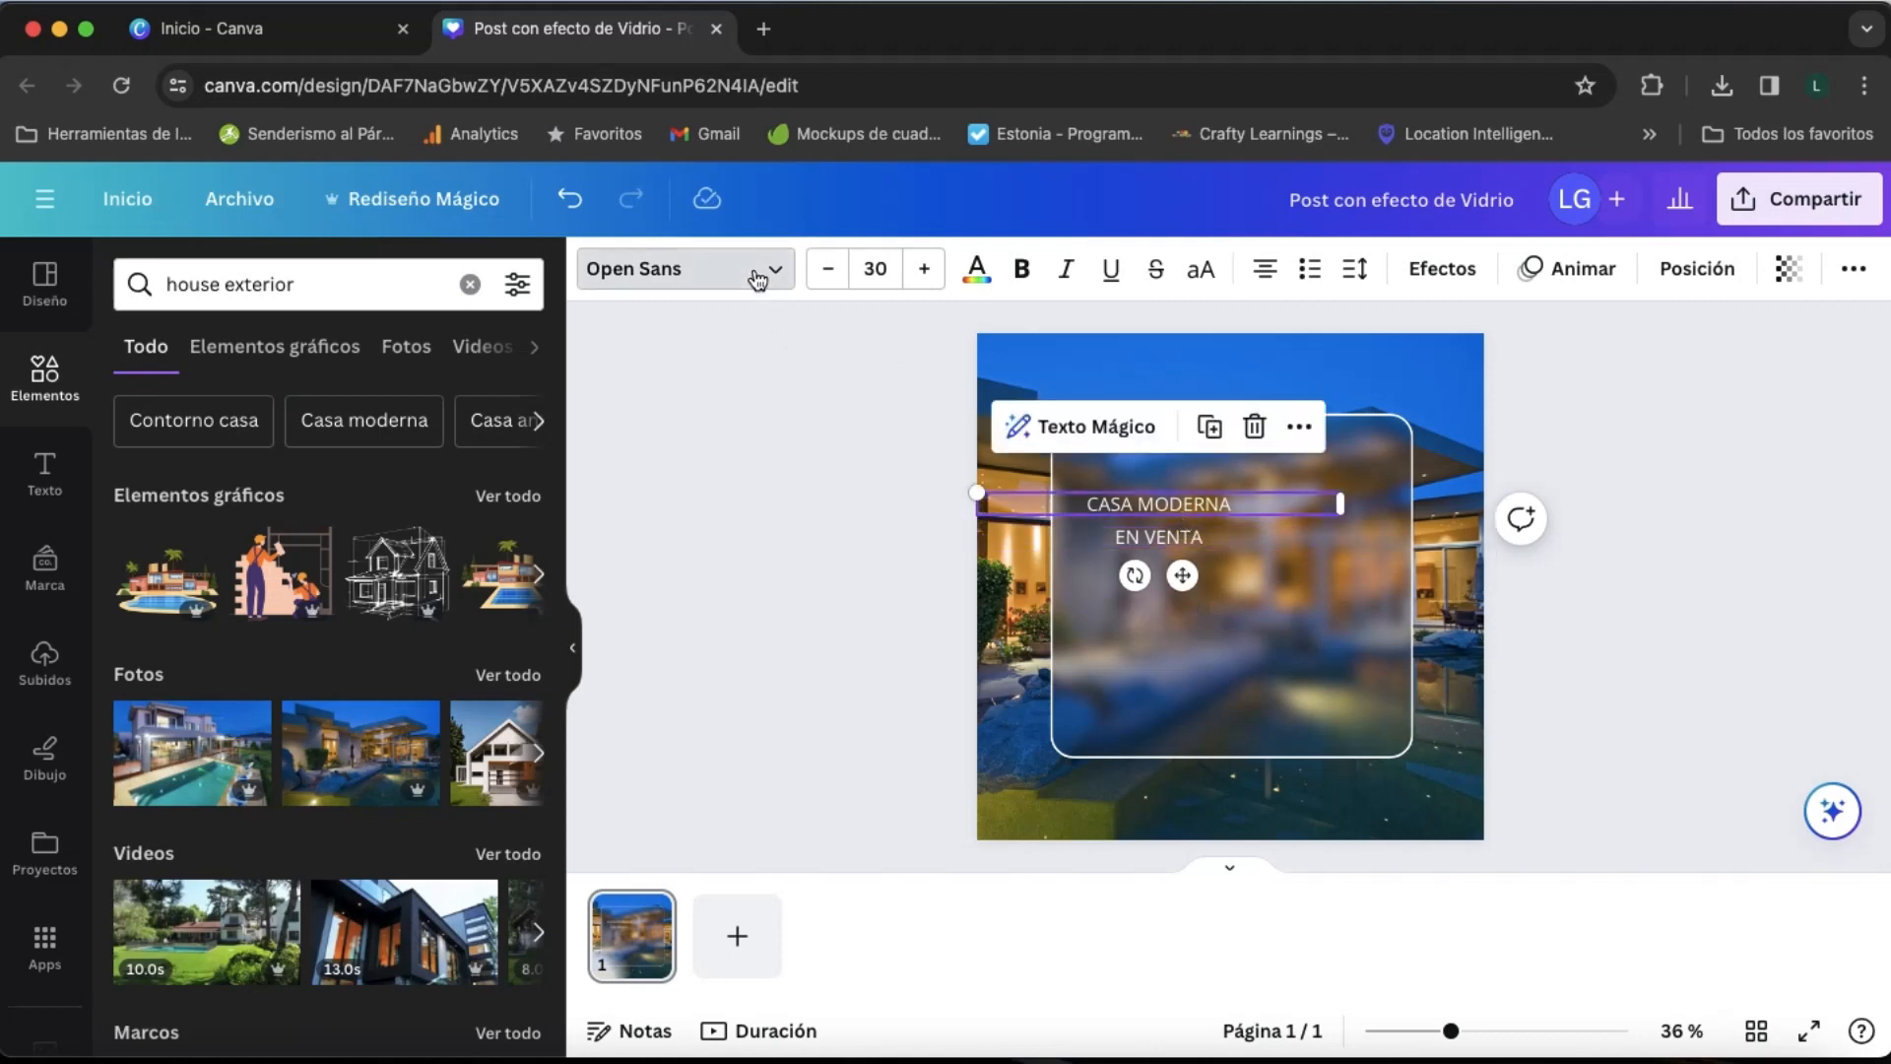
left_click(756, 274)
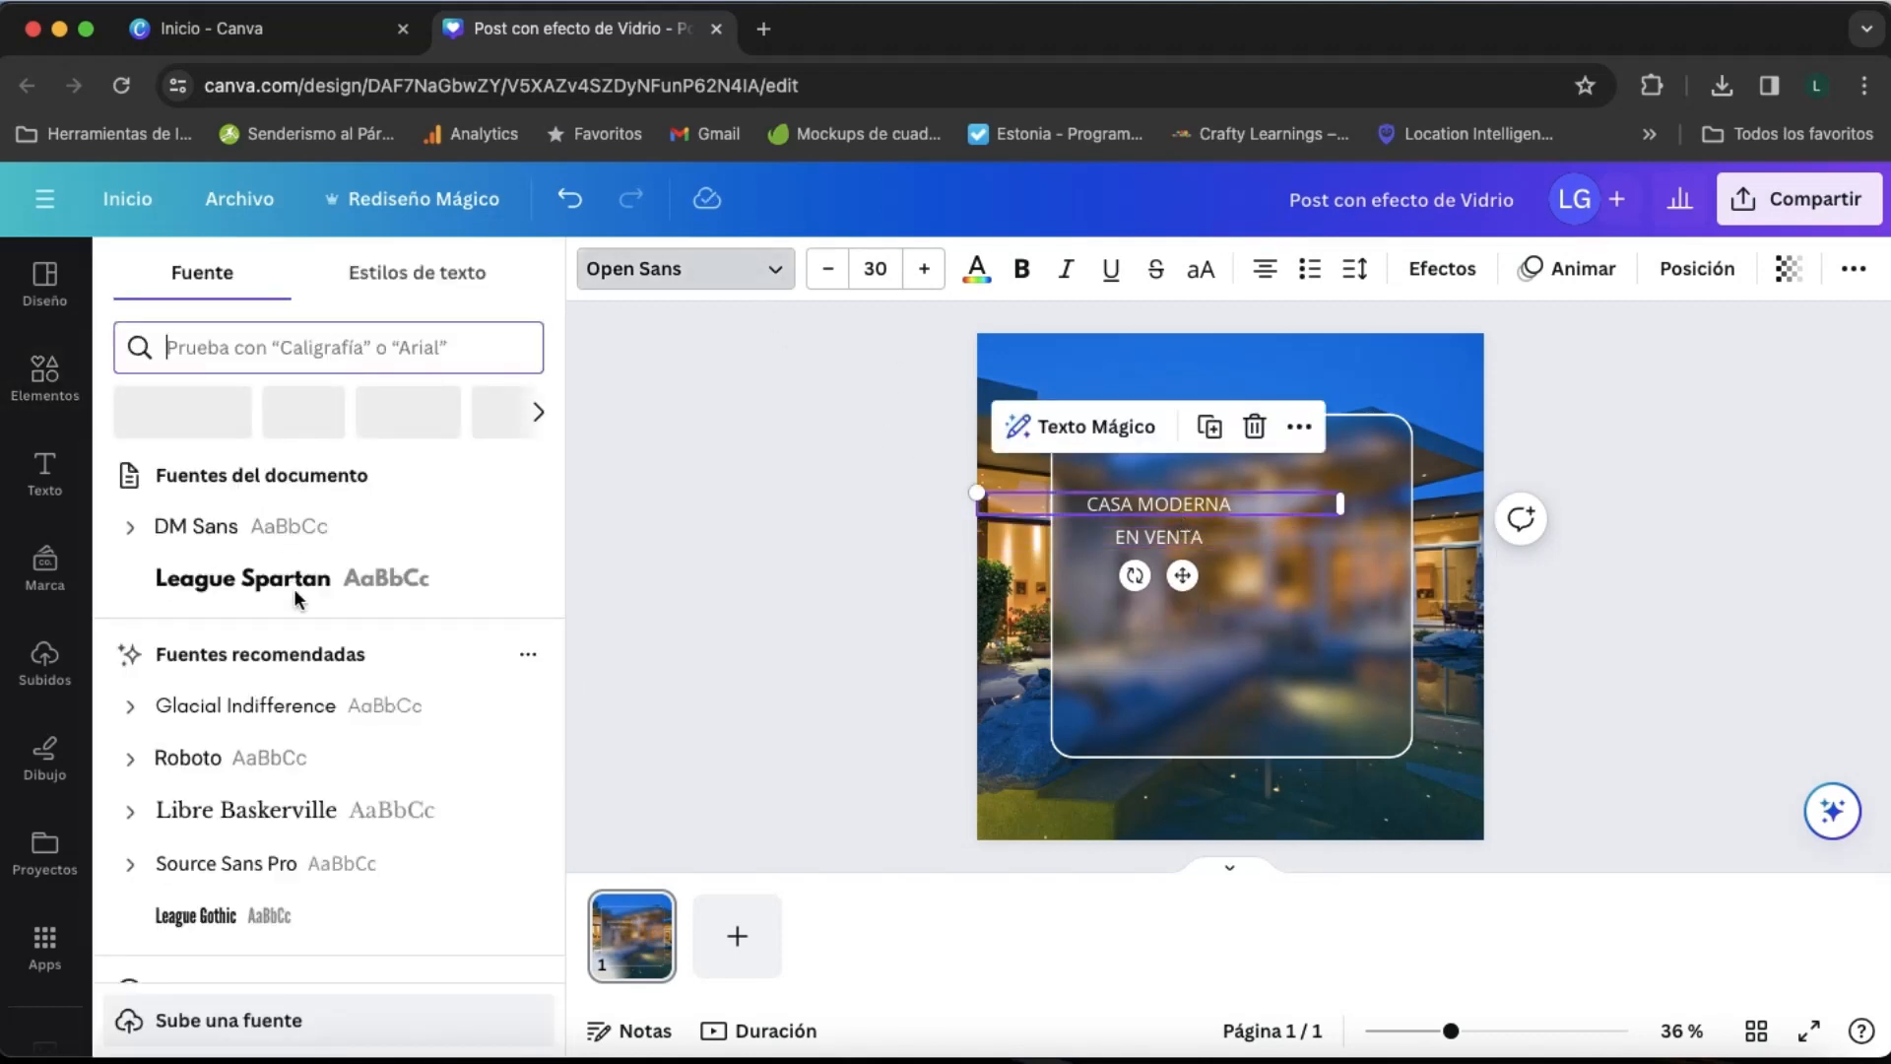
type("LE")
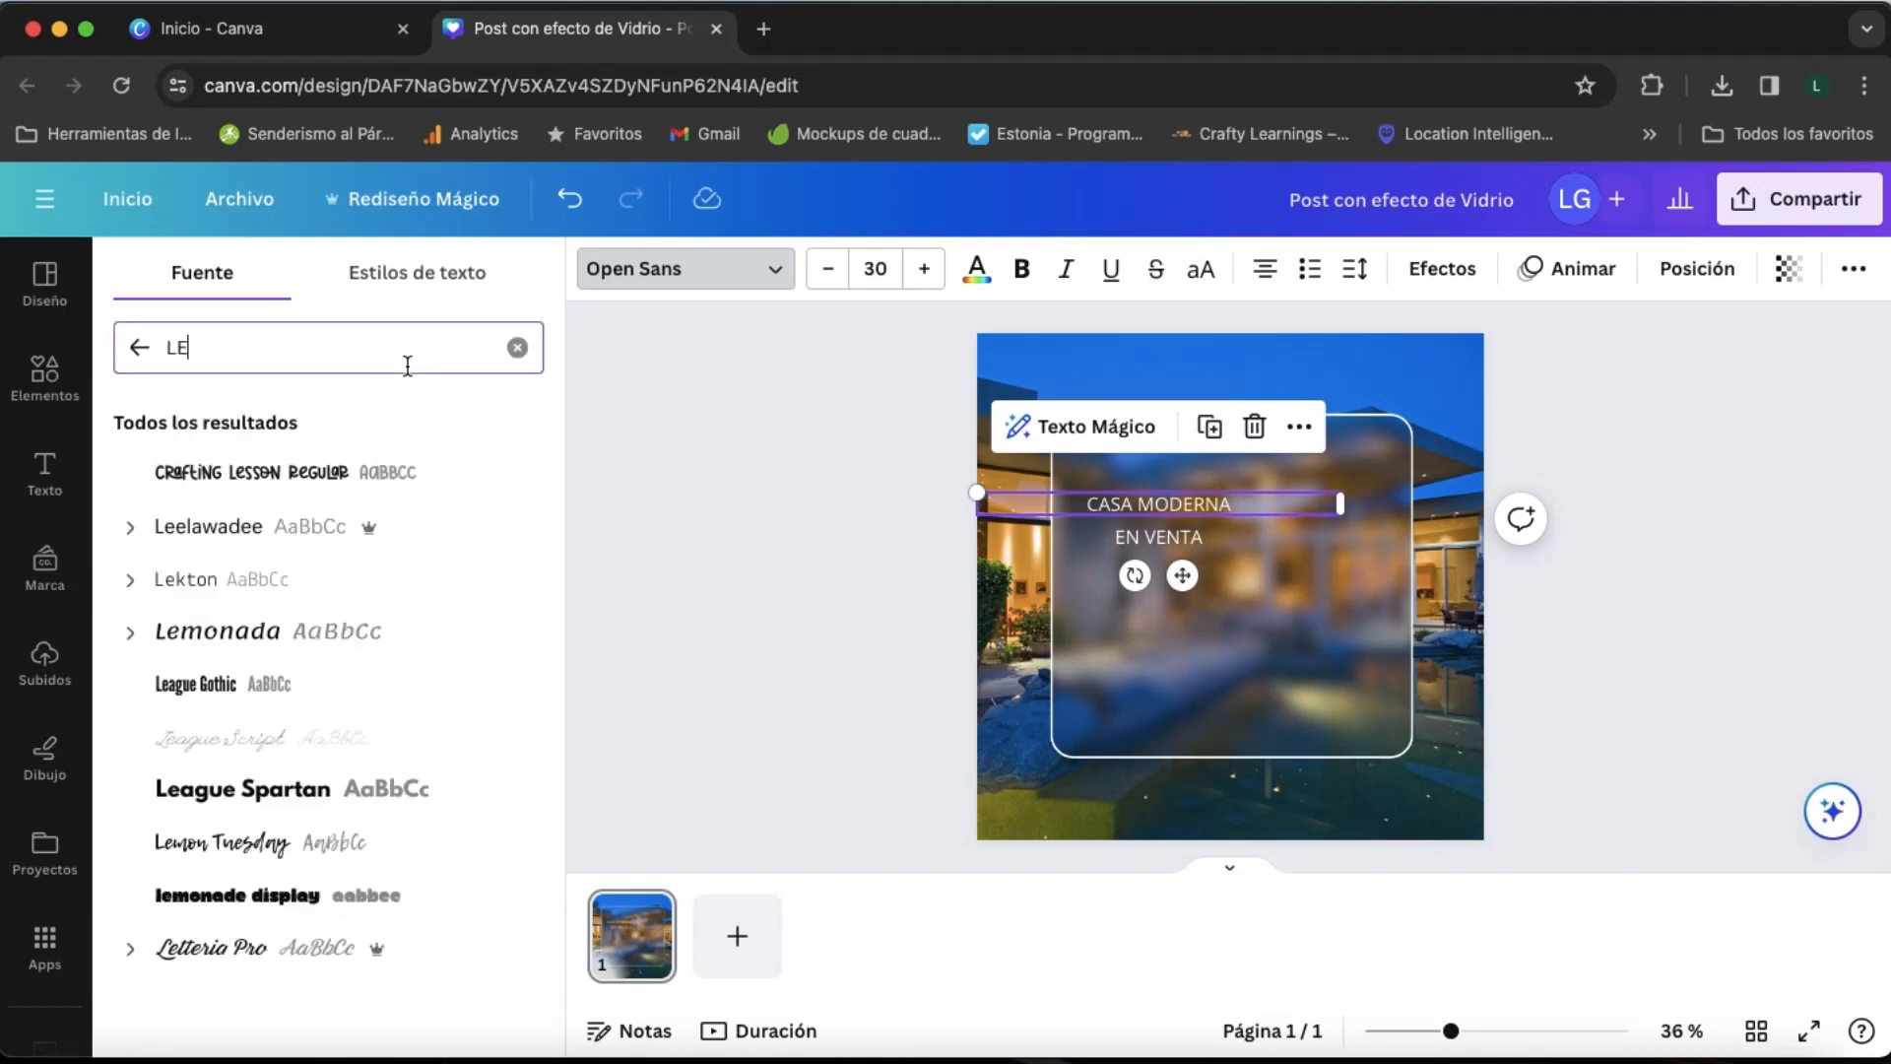
type("AGU")
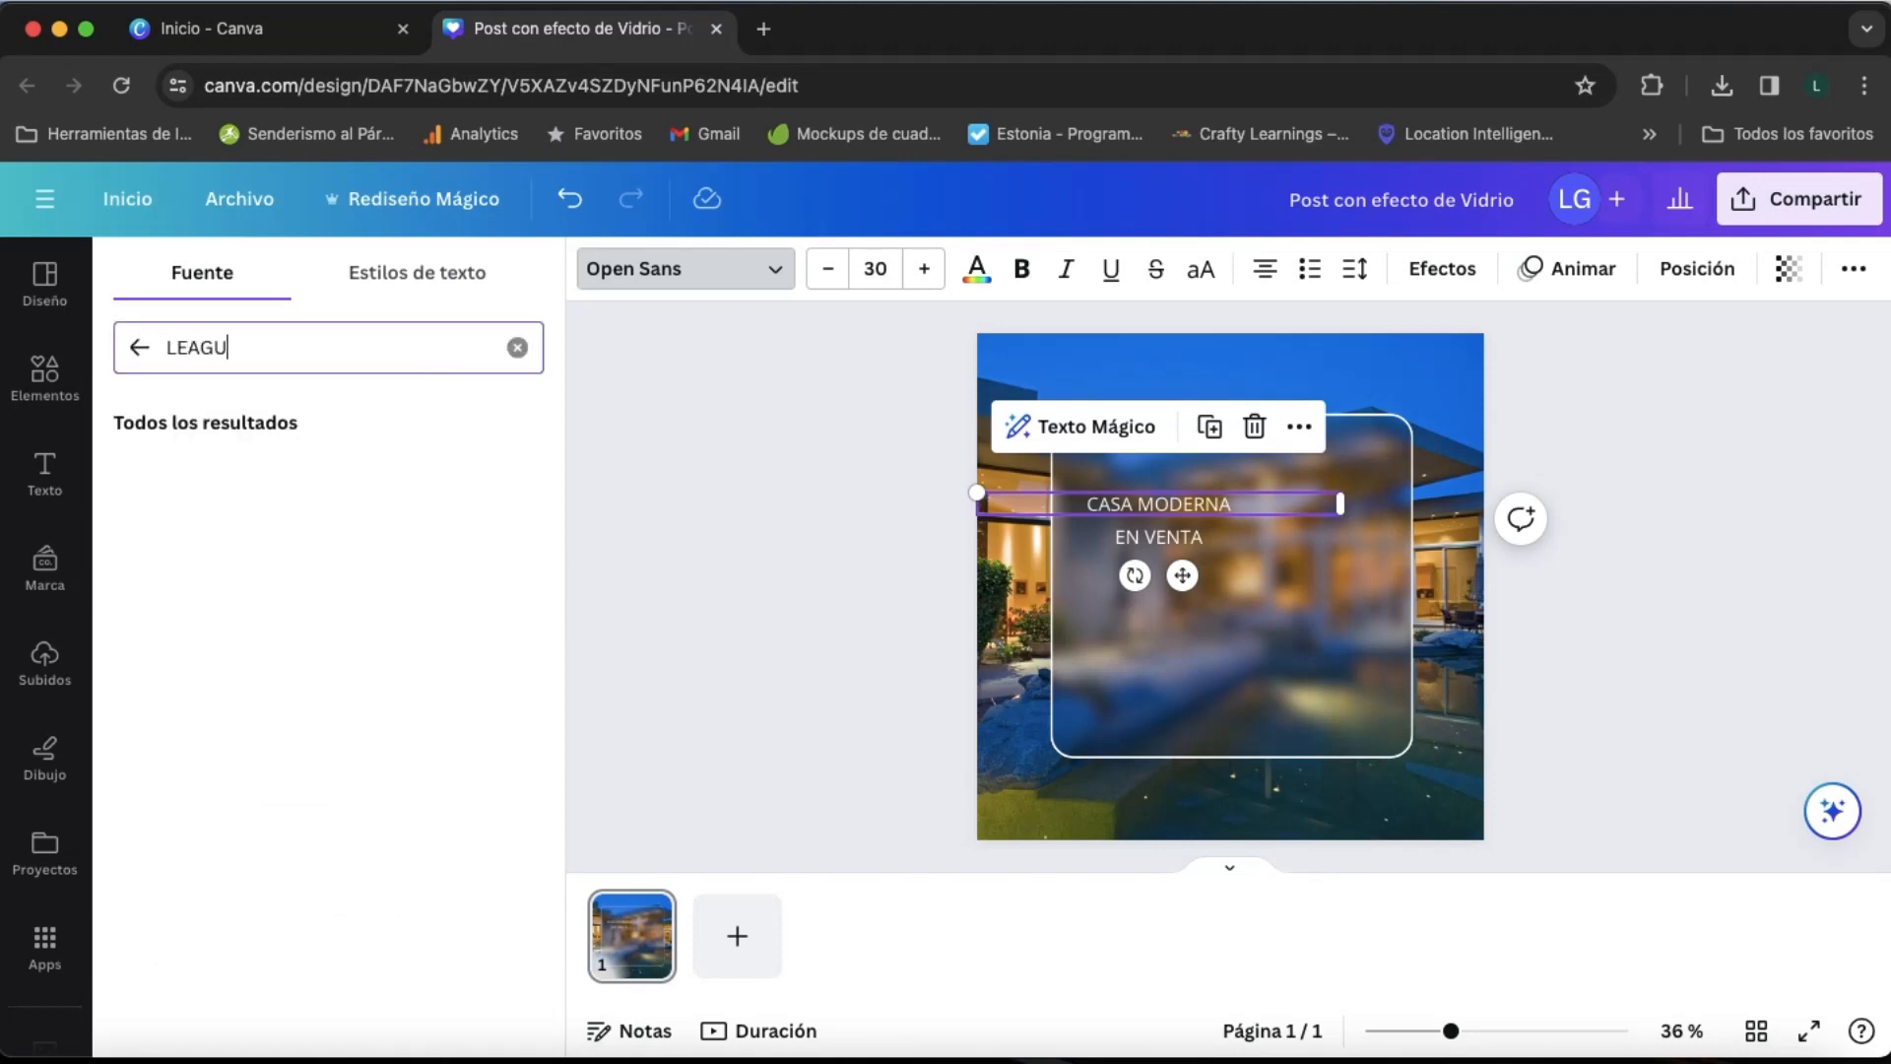
left_click(337, 581)
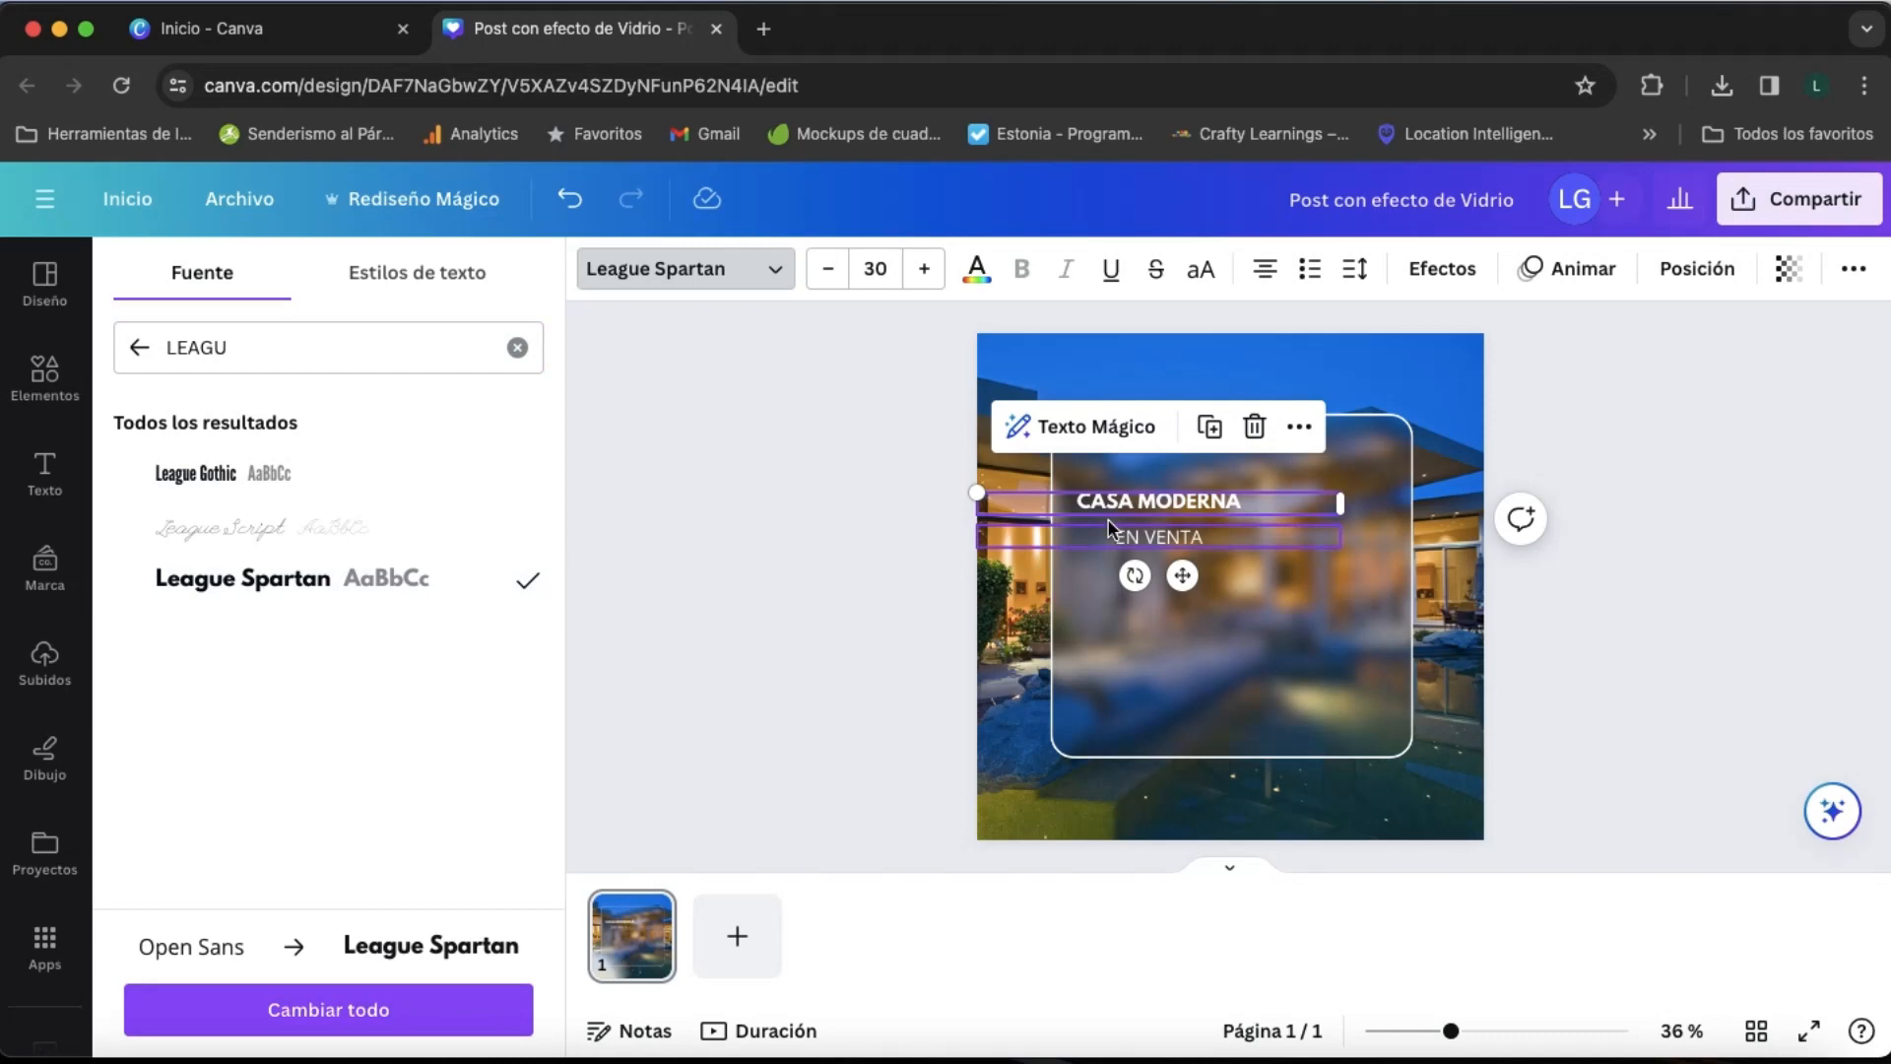
- Set the "EN VENTA" text to the League Spartan font and colour it bright orange, #FFAD00
left_click(1155, 549)
left_click(410, 579)
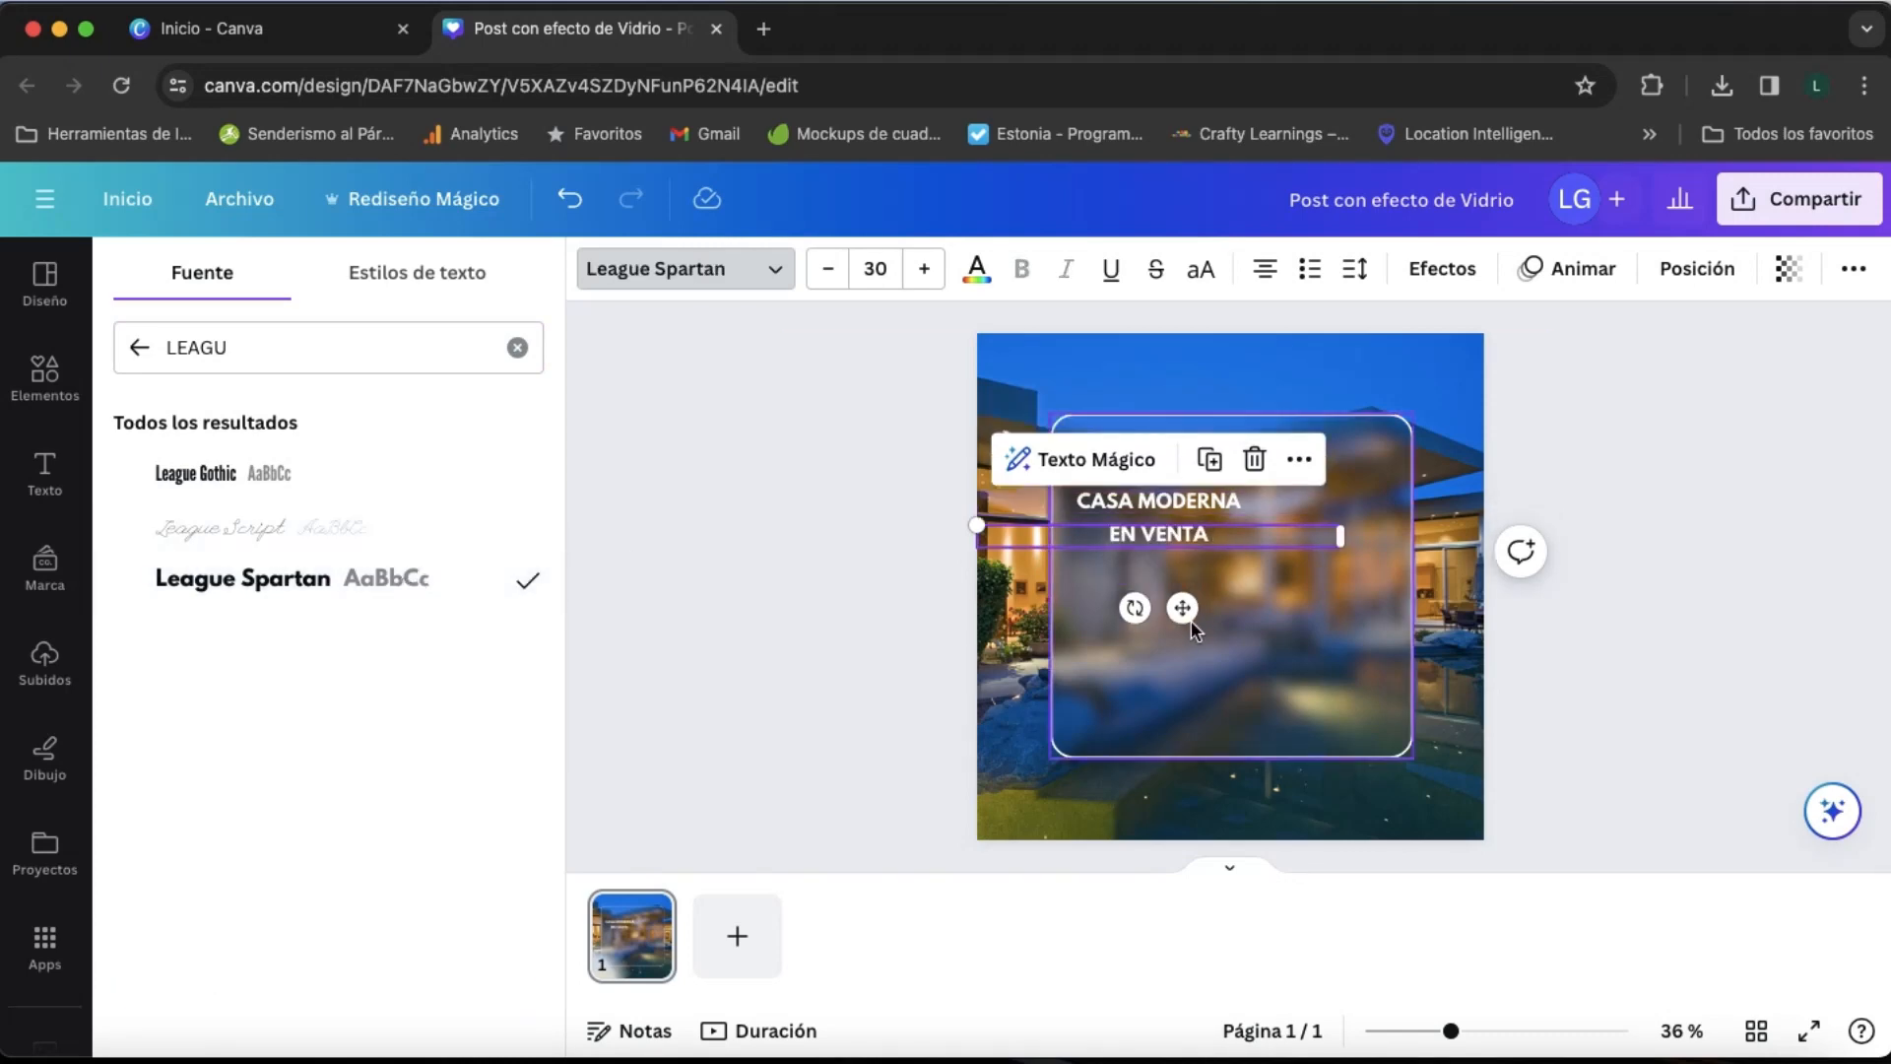
left_click(977, 269)
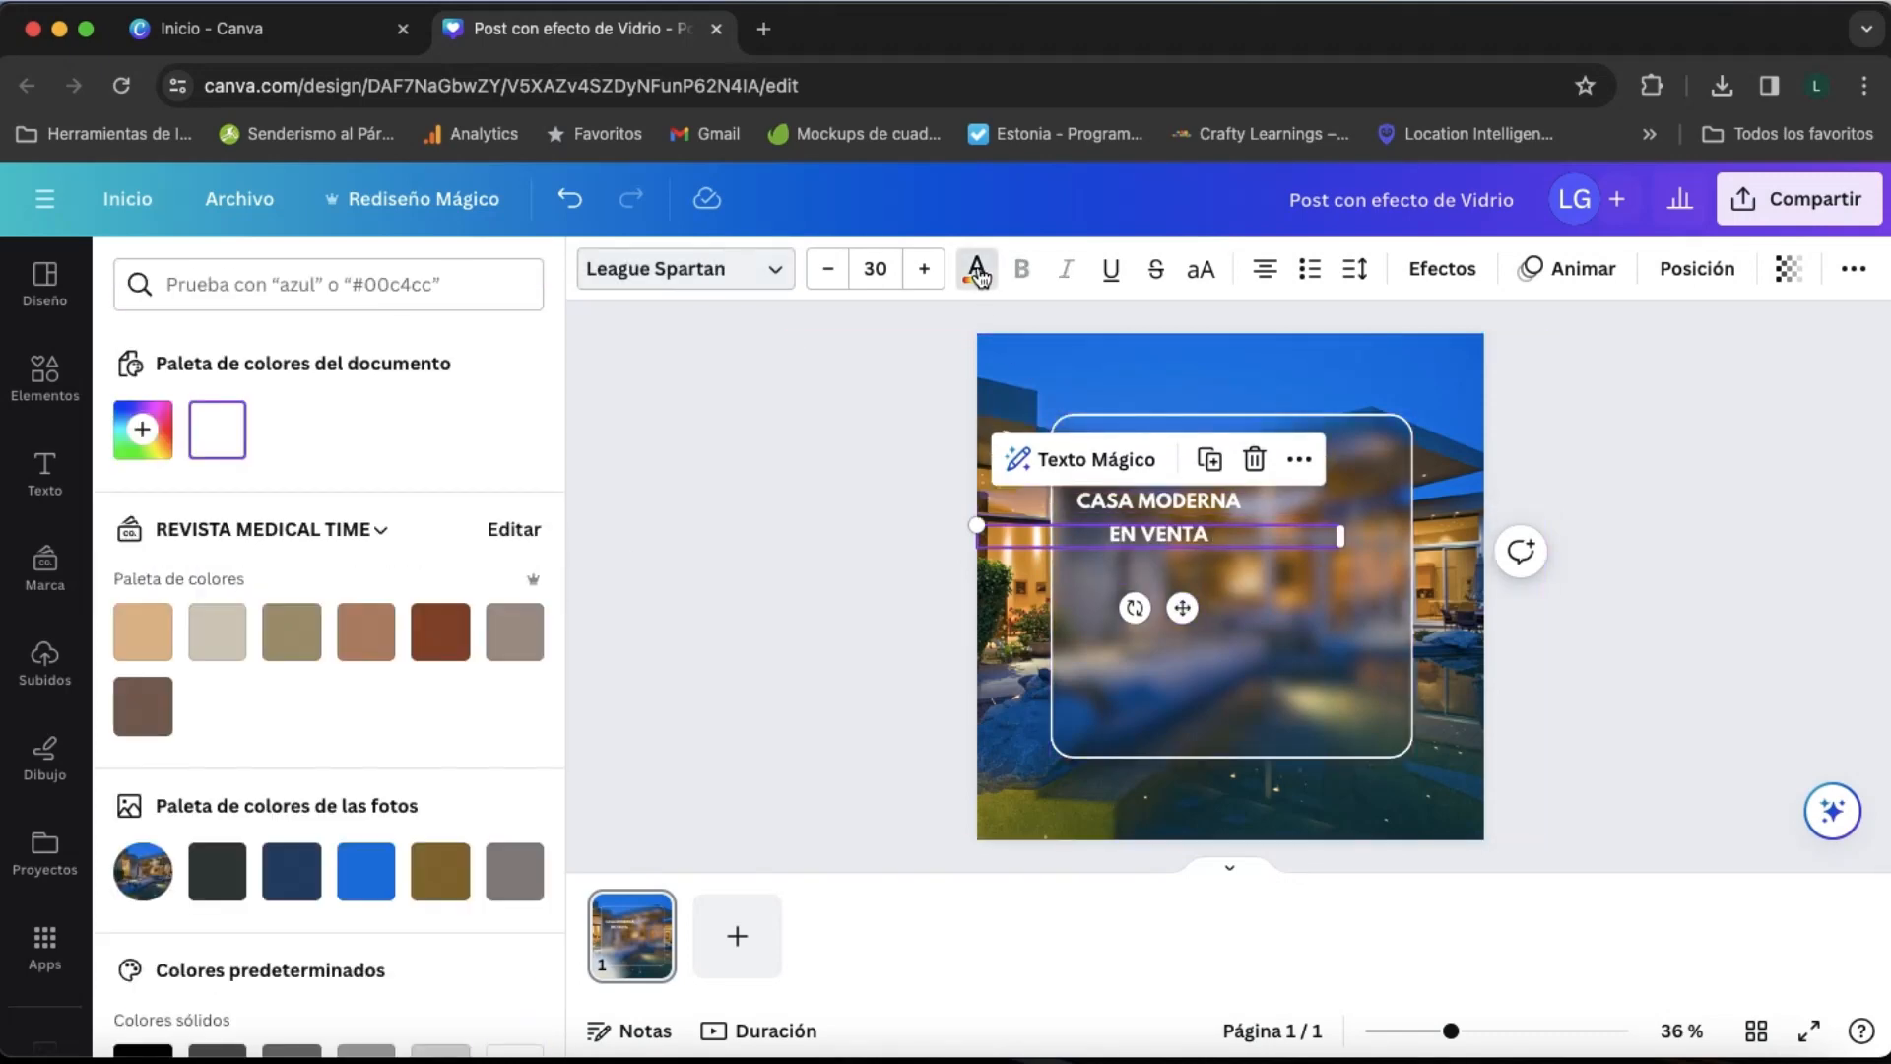
scroll(462, 805, "down", 2)
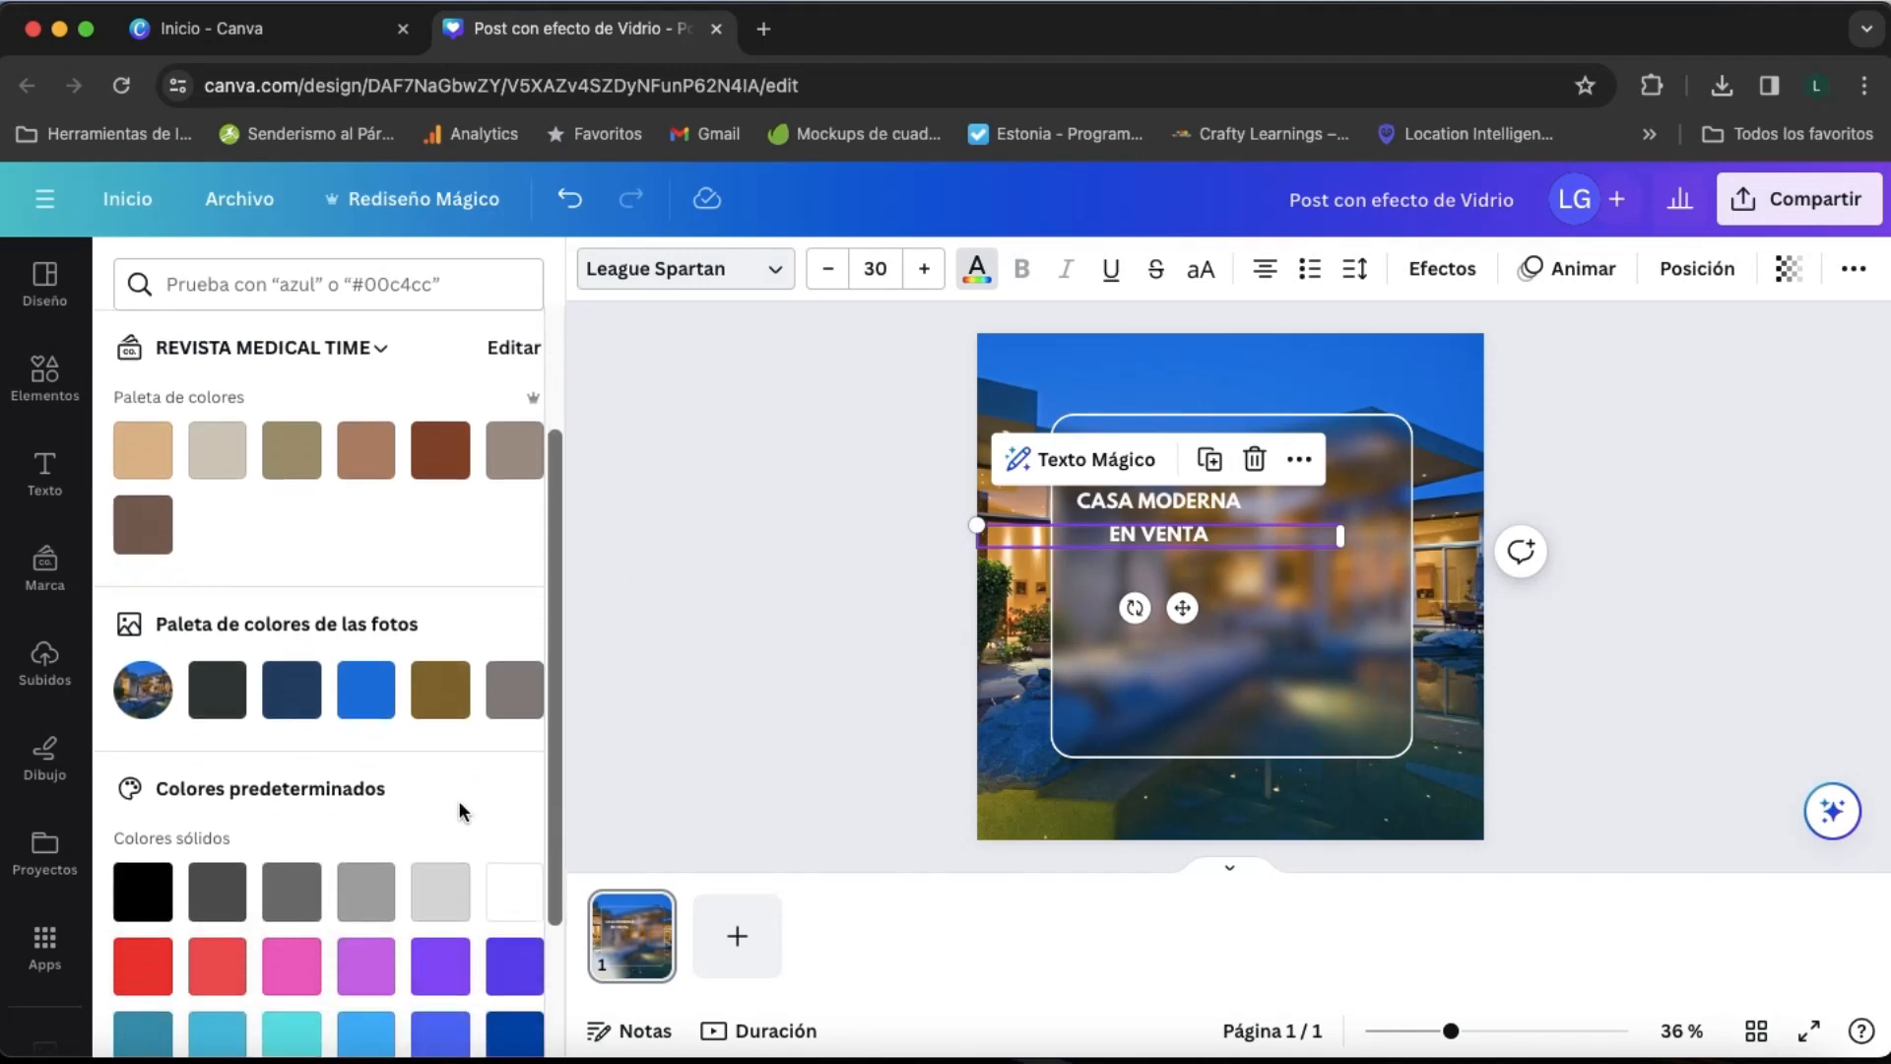
left_click(446, 703)
scroll(412, 645, "up", 3)
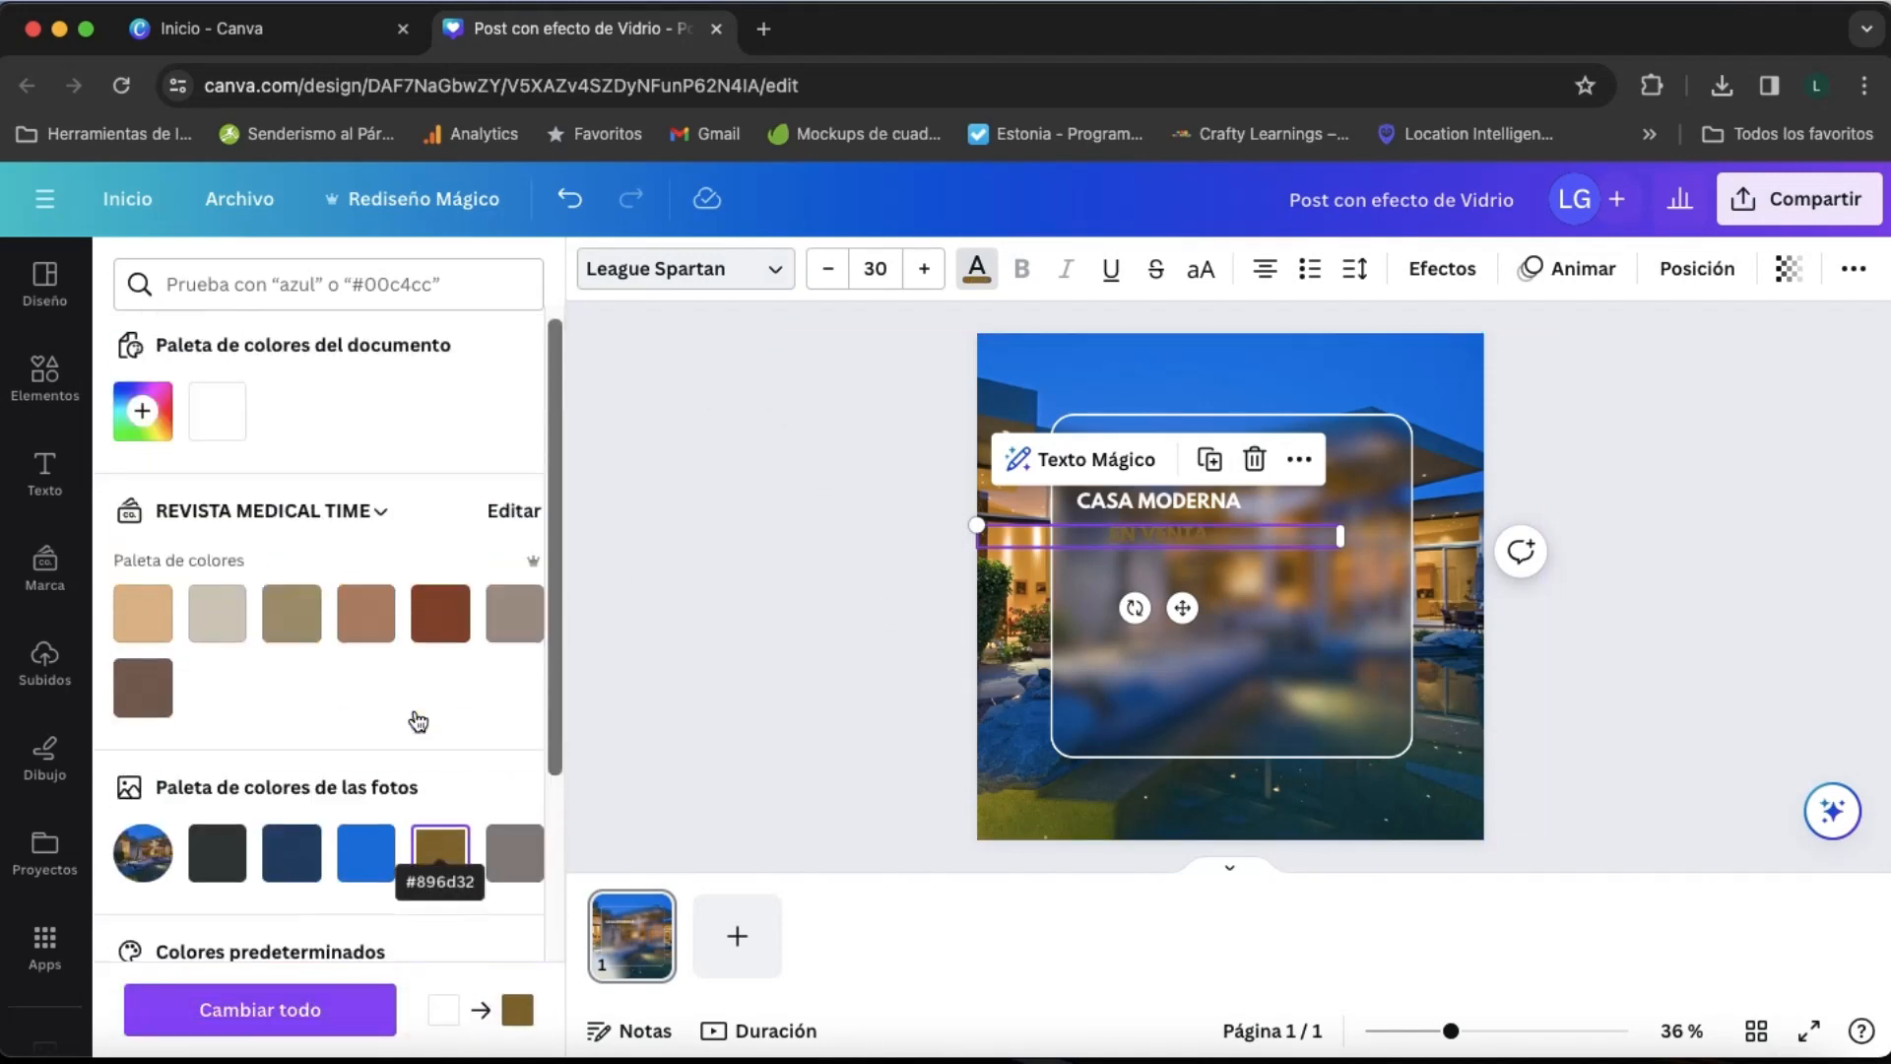
left_click(143, 429)
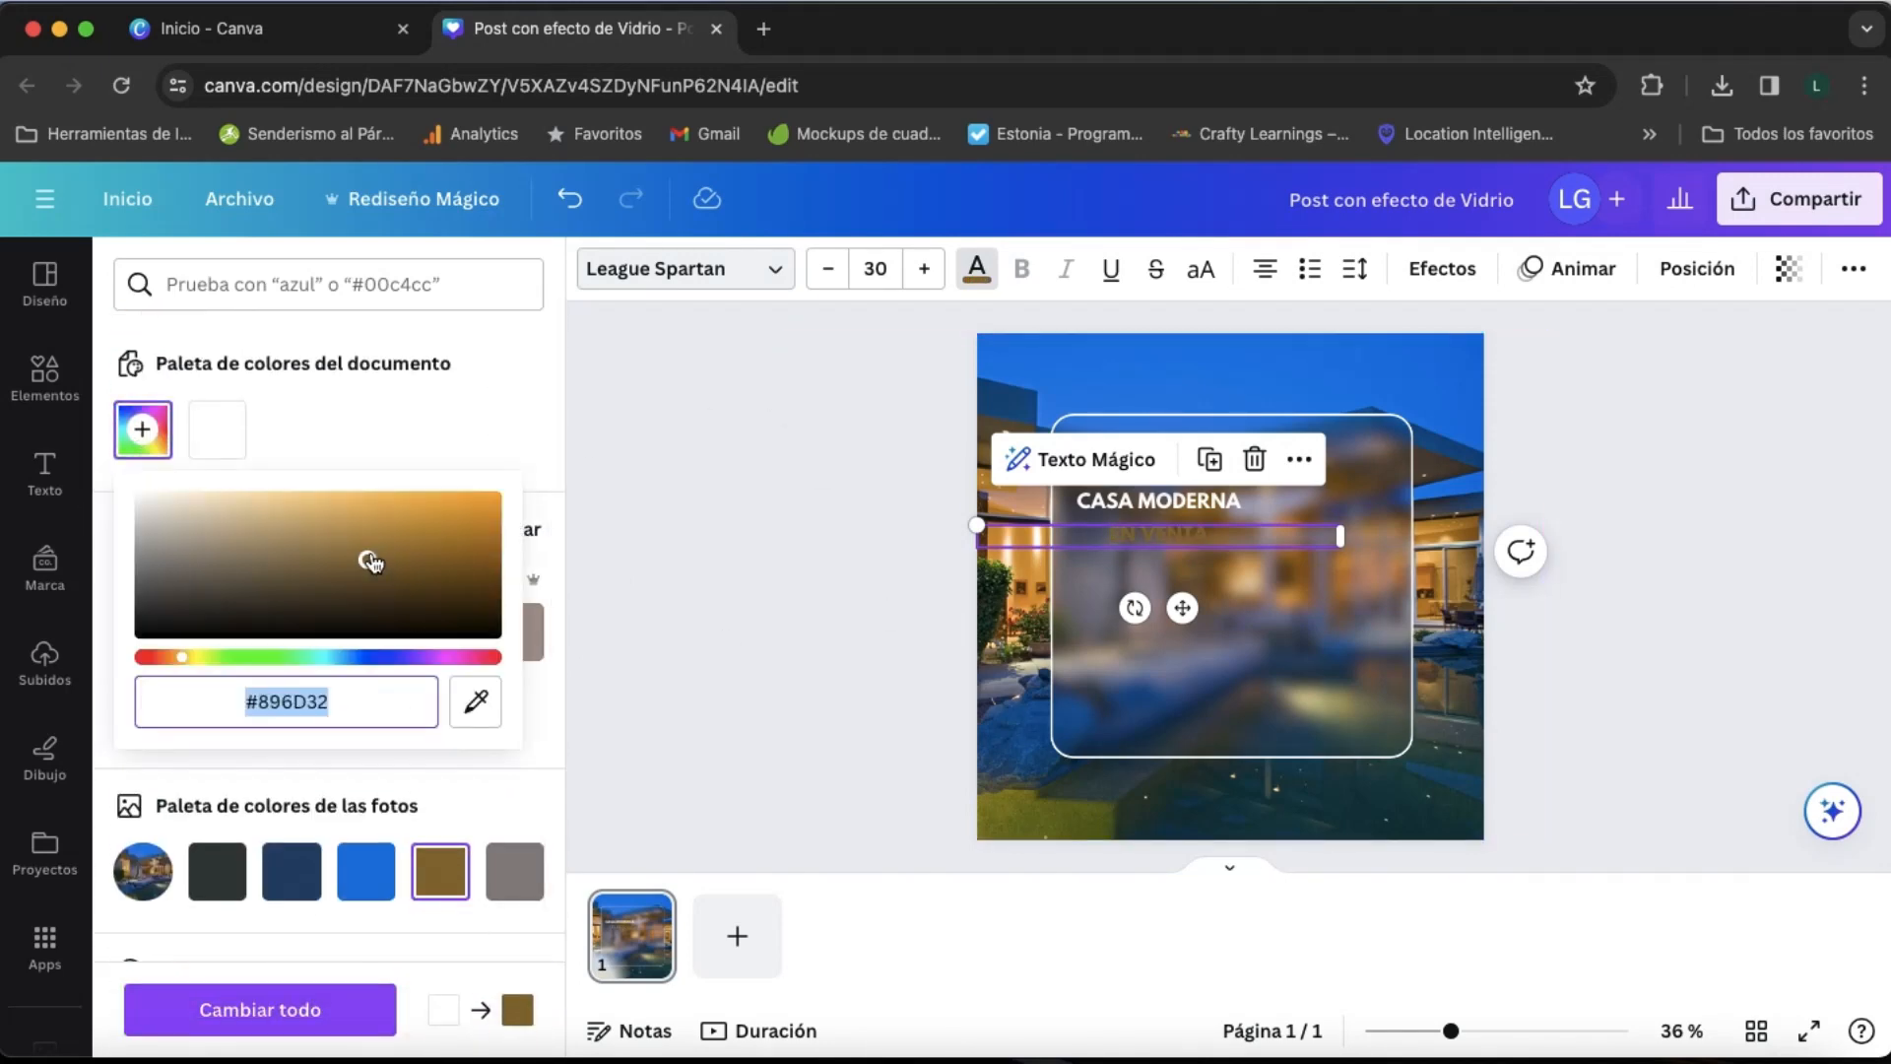
left_click_drag(370, 561, 516, 486)
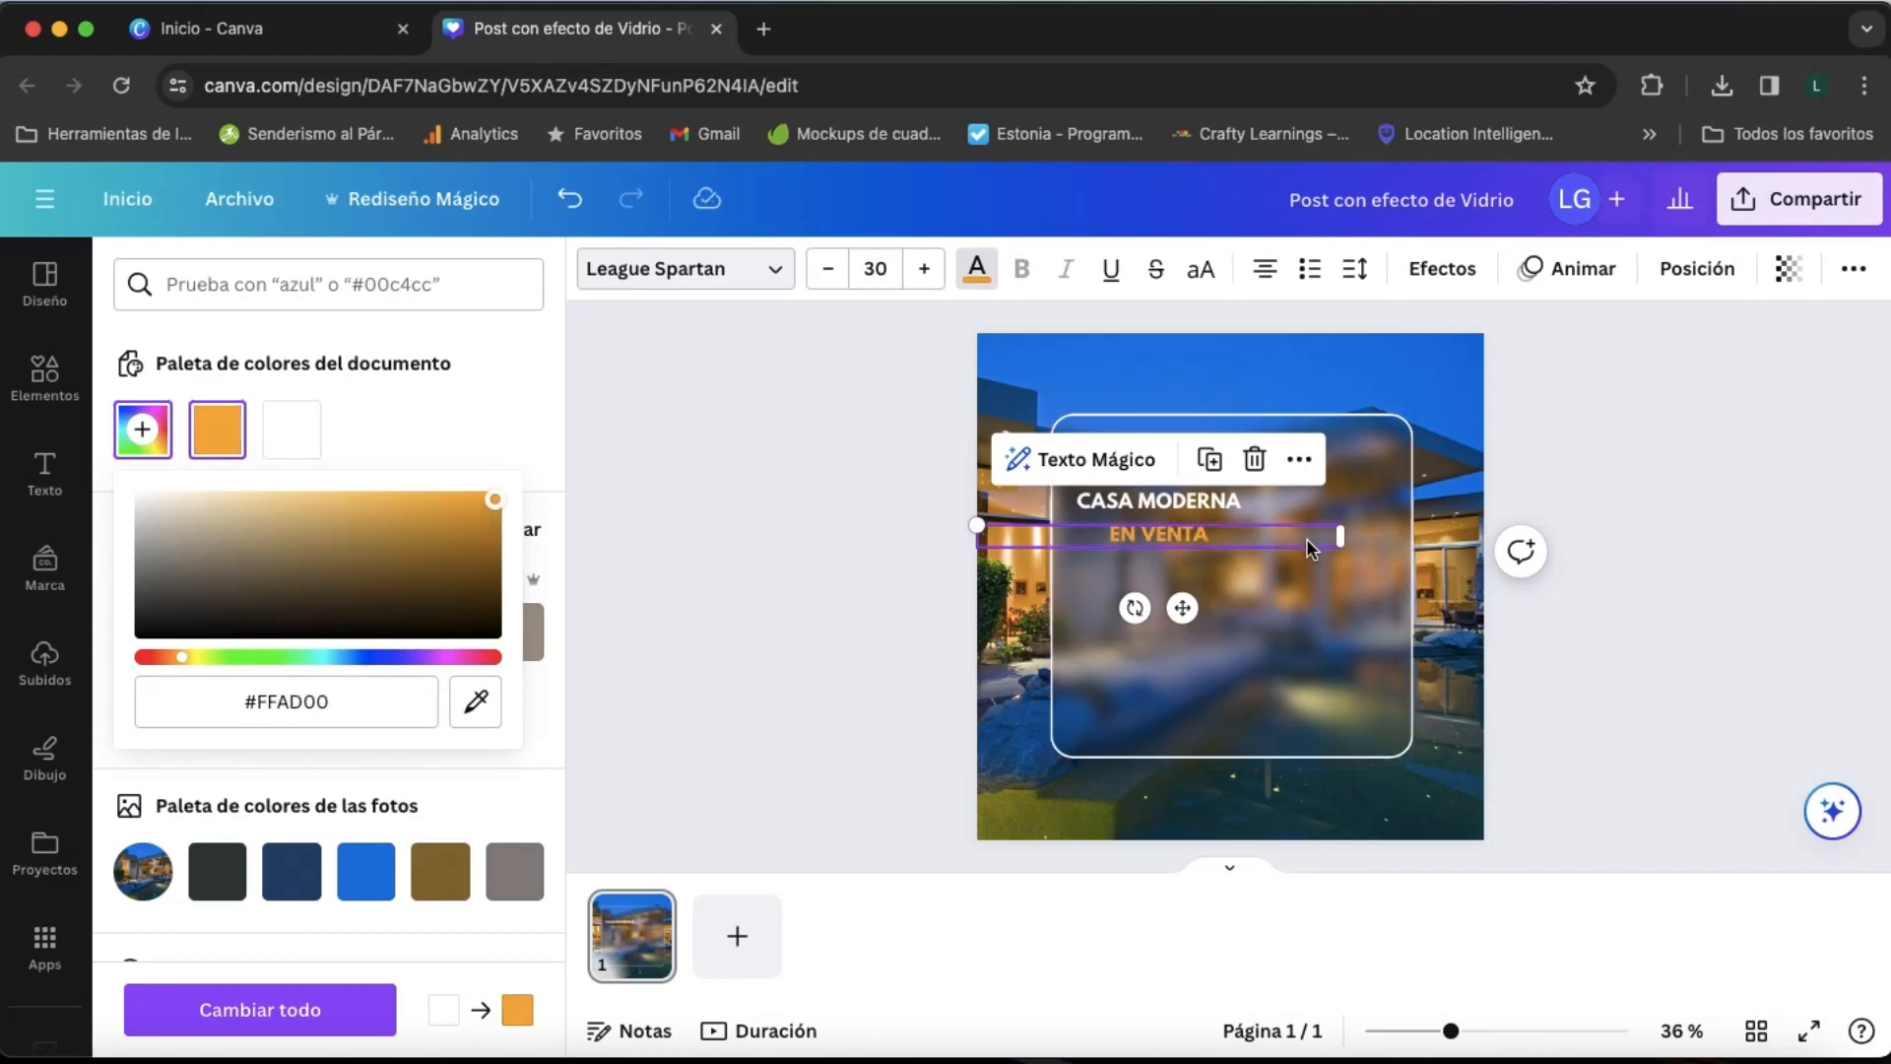
- Set both headline texts to font size 51 and move "CASA MODERNA" fully inside the blurred panel, left-aligned with "EN VENTA"
left_click(1114, 500)
left_click(876, 262)
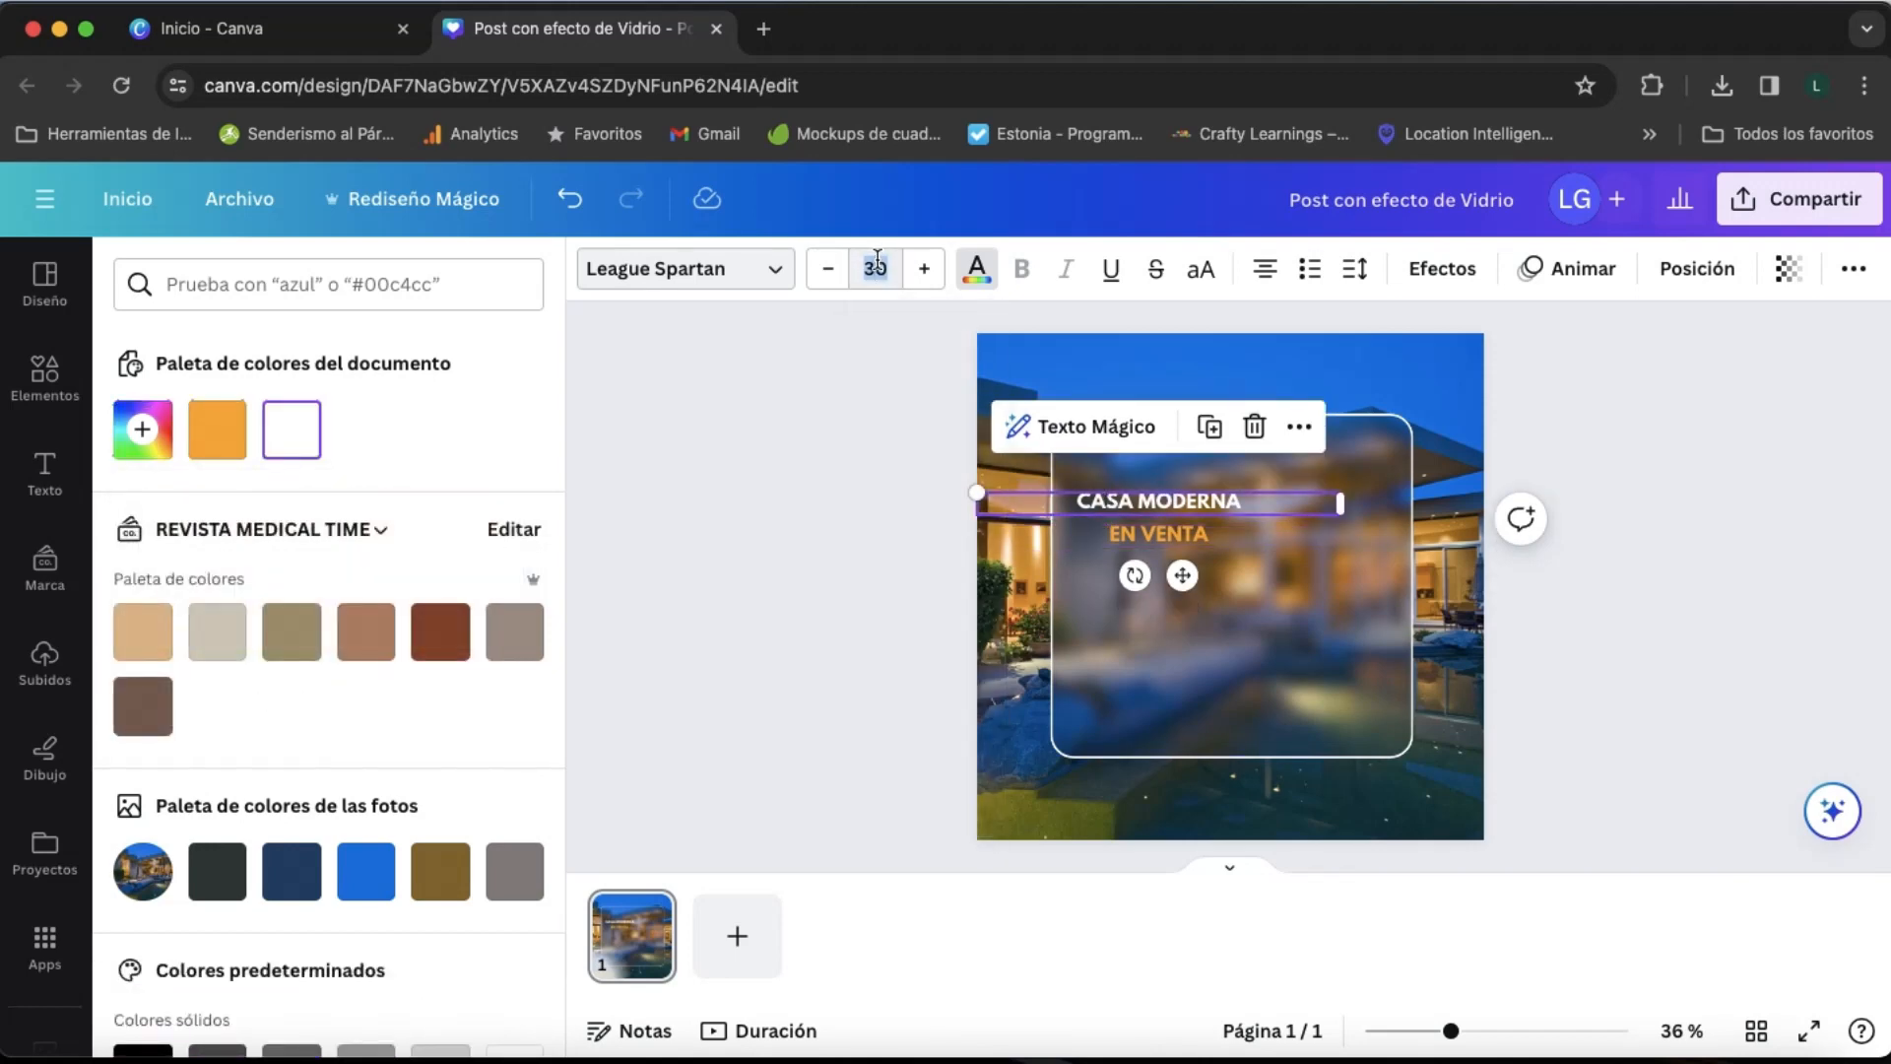
type("60")
key("Return")
left_click(1137, 535)
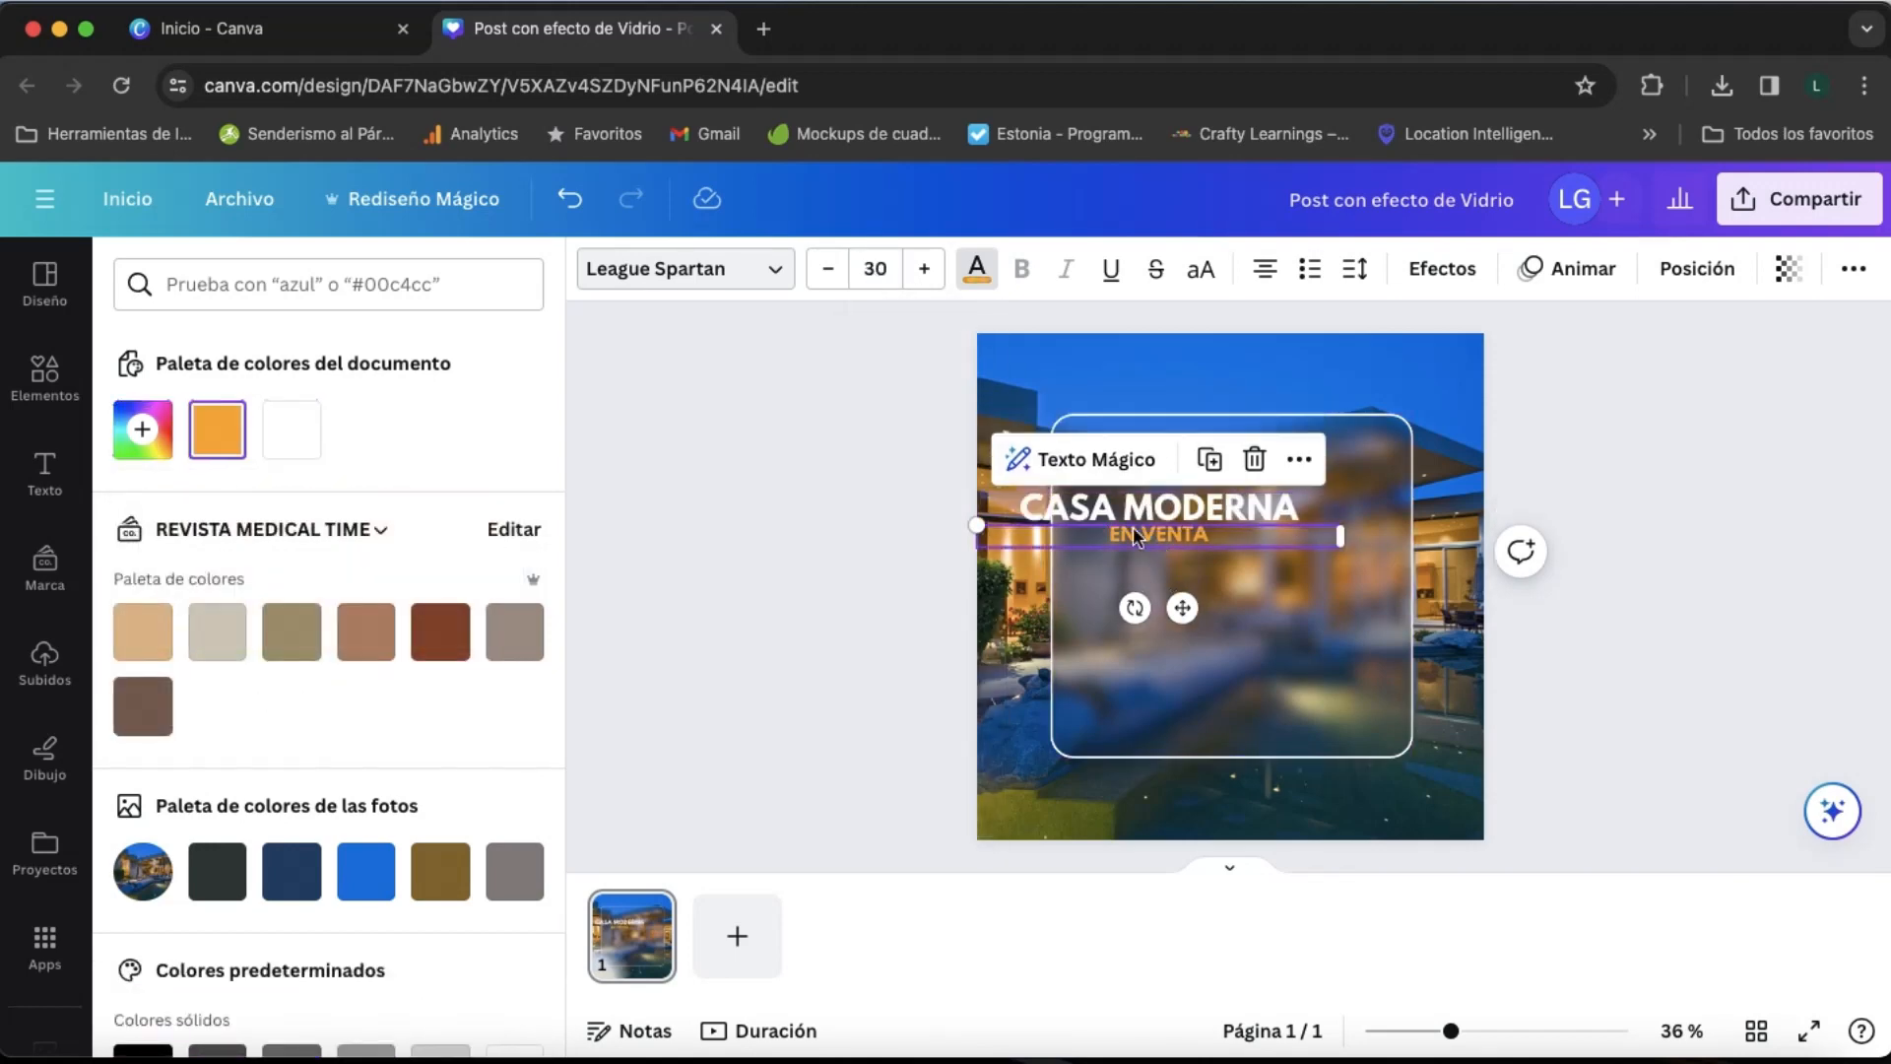
left_click(889, 269)
type("51")
key("Return")
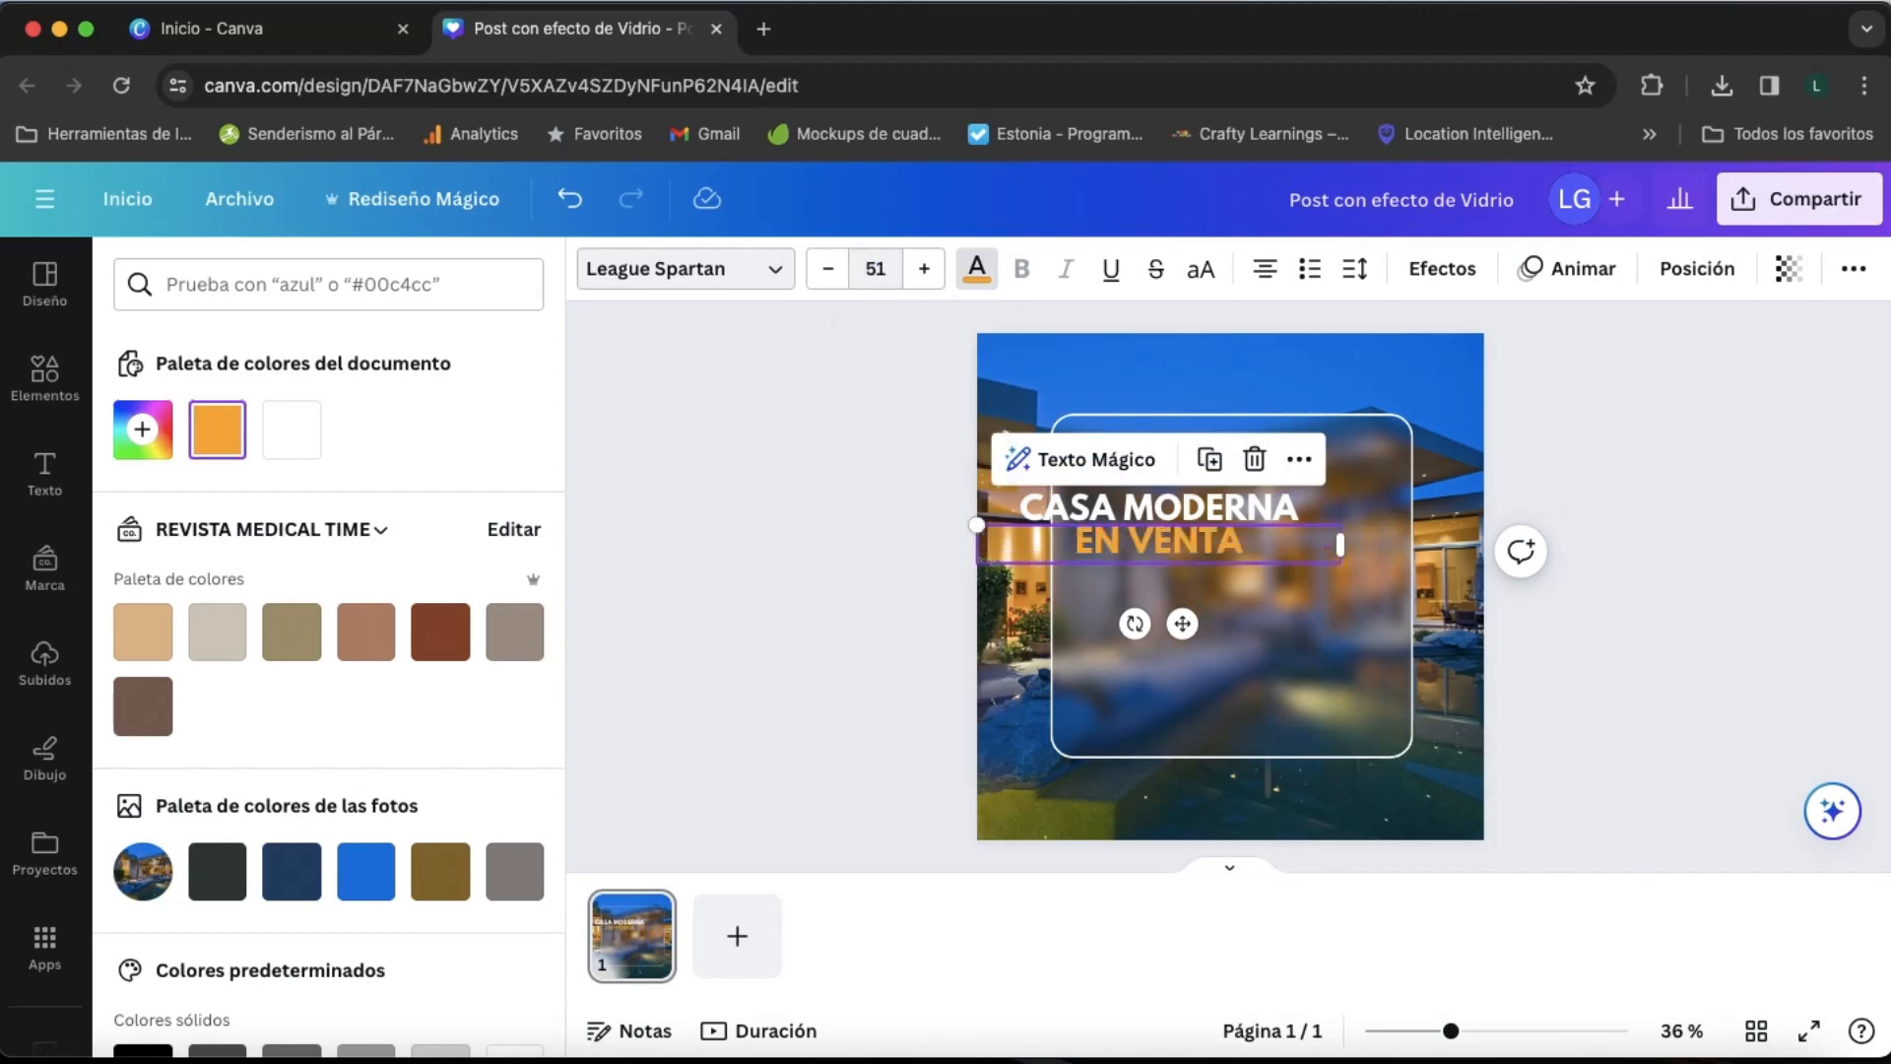
left_click_drag(1191, 554, 1271, 537)
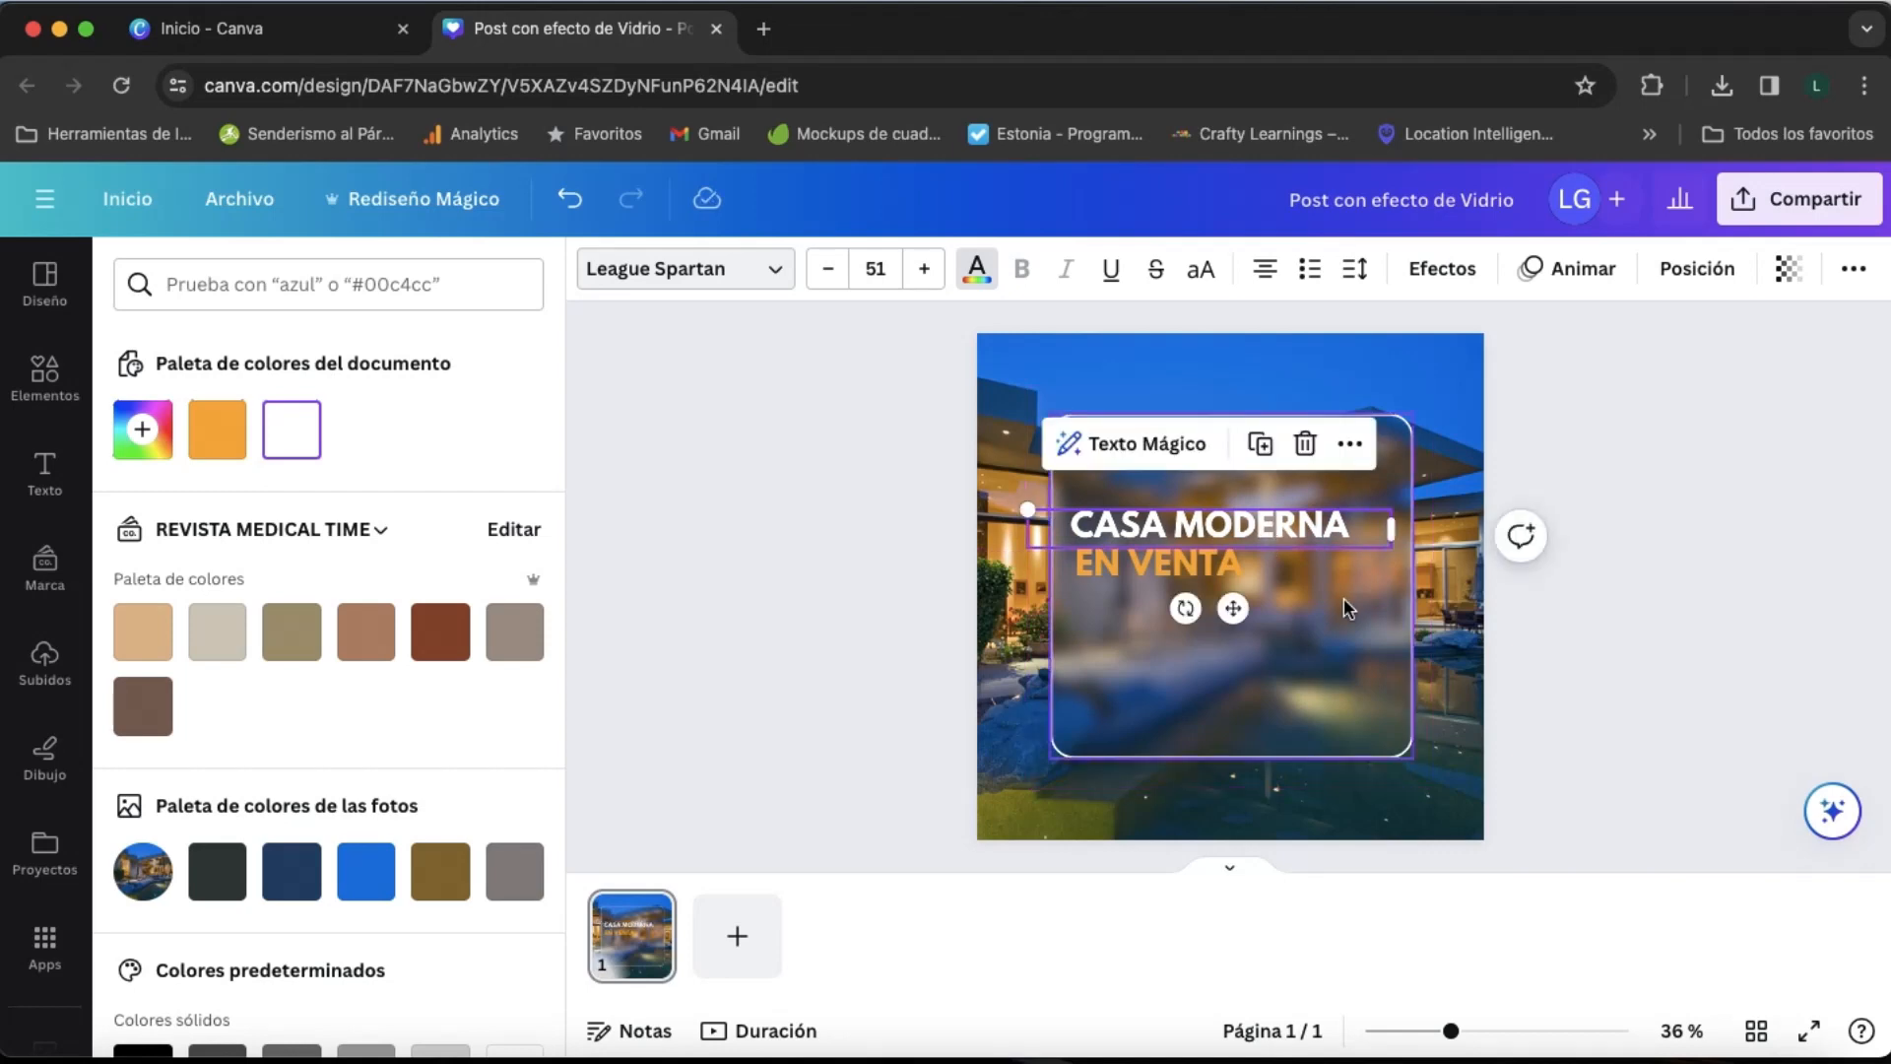
- Add a white horizontal line spanning the full width of the blurred panel in its lower part
left_click(1343, 597)
key("l")
left_click_drag(1252, 647, 1164, 755)
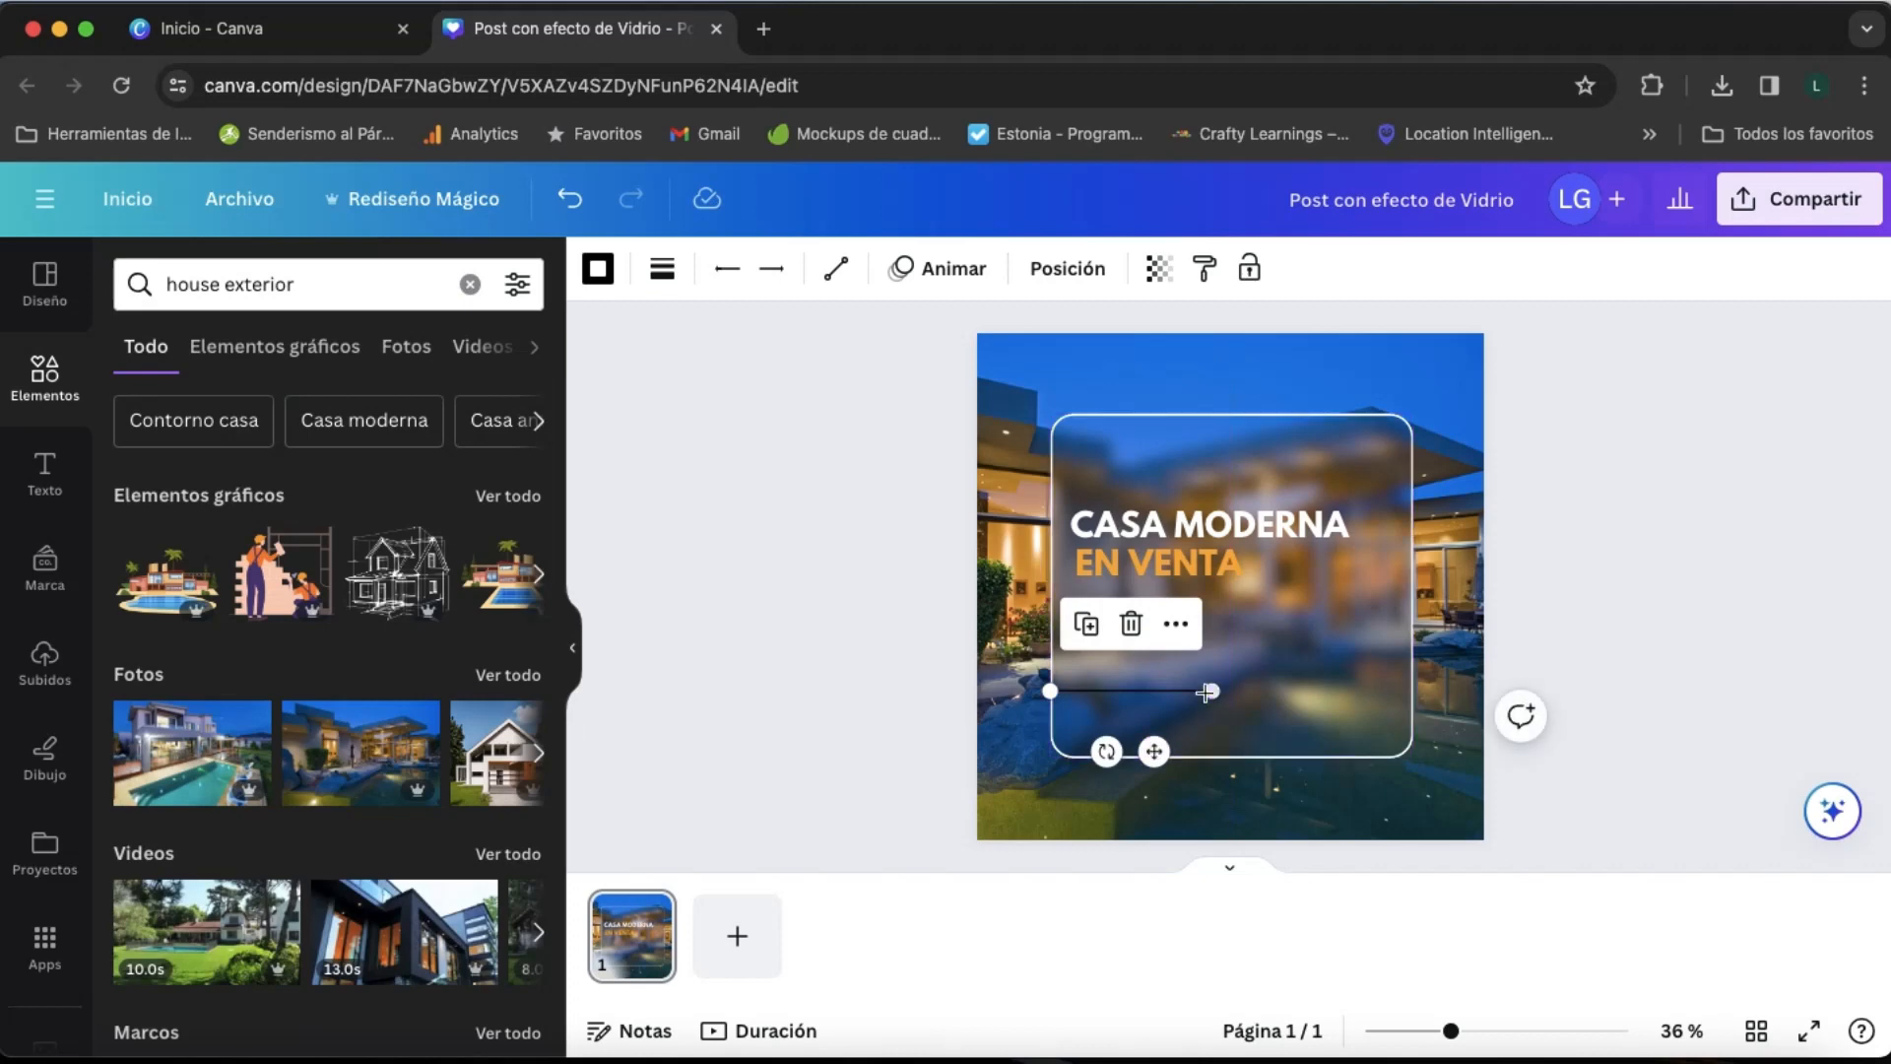
left_click_drag(1212, 690, 1412, 691)
left_click(597, 268)
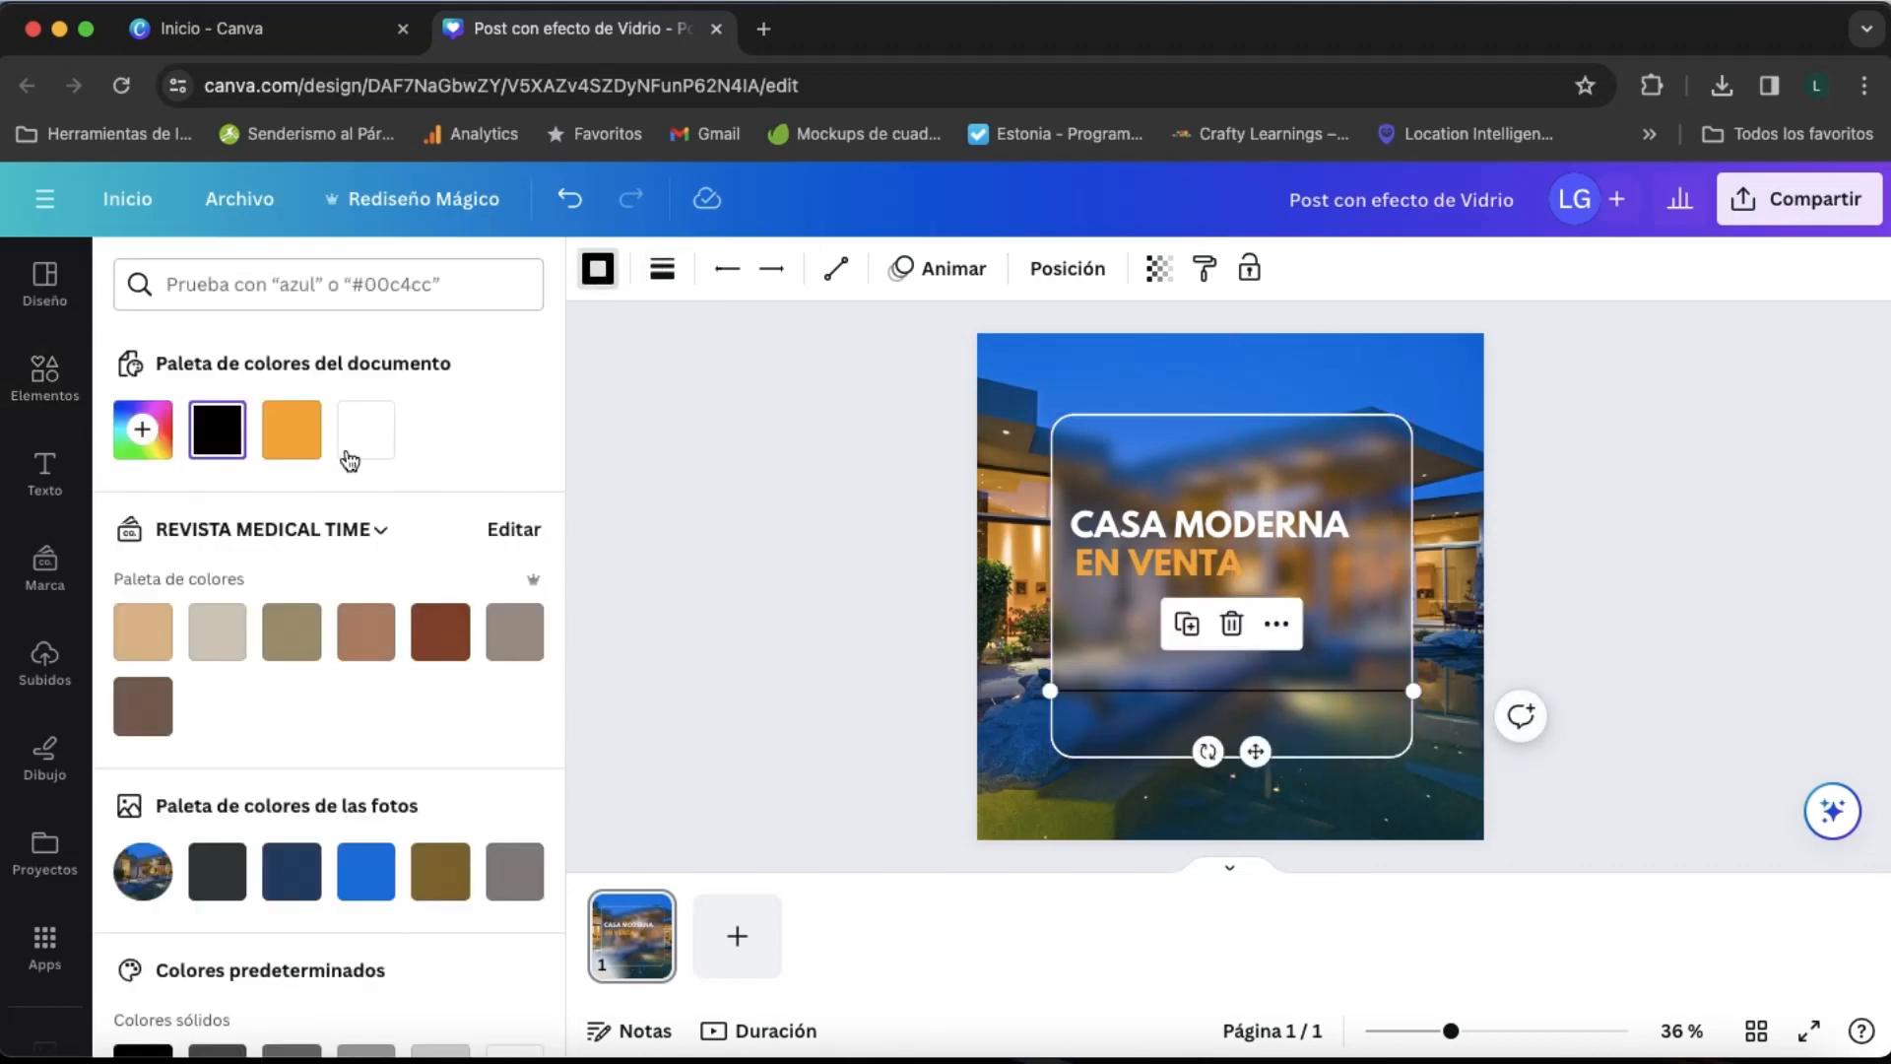
left_click(356, 448)
left_click(1085, 623)
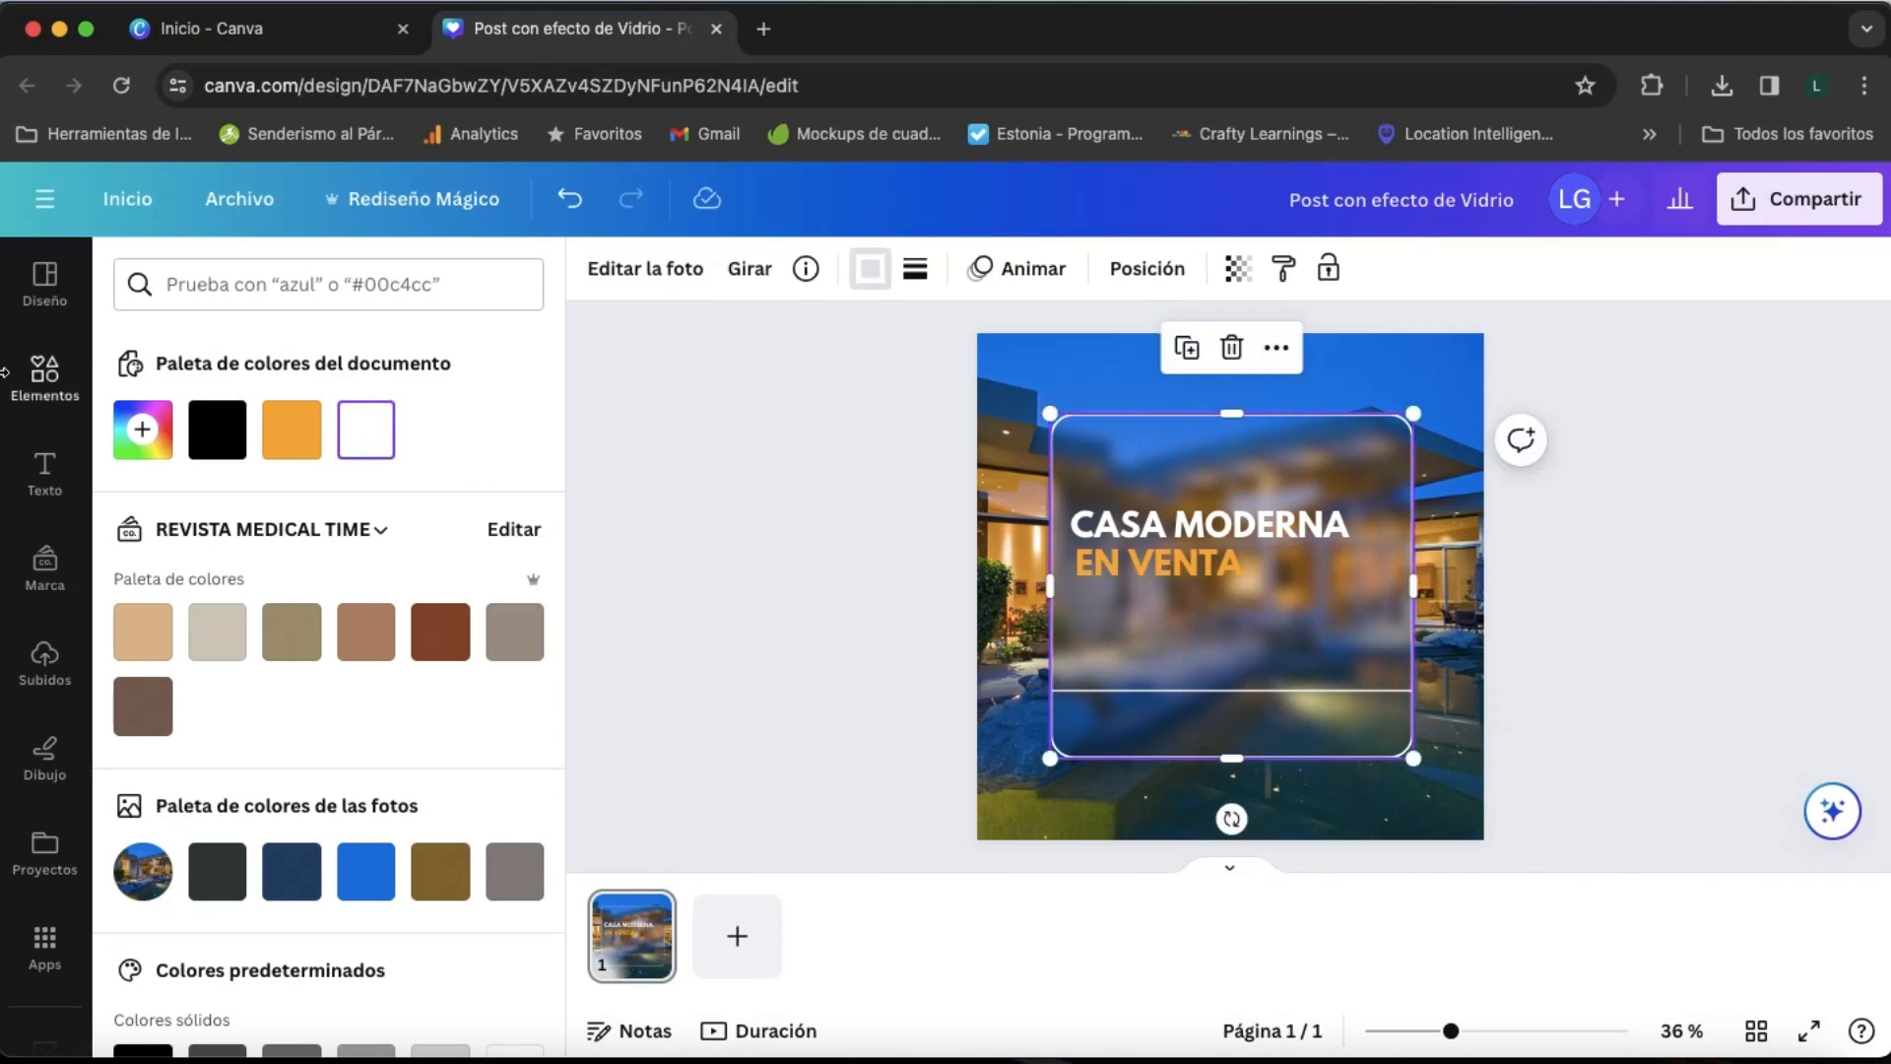
- Search the elements for "BED ICON", insert the solid double-bed graphic and shrink it to a small icon below "EN VENTA"
left_click(44, 374)
left_click(279, 283)
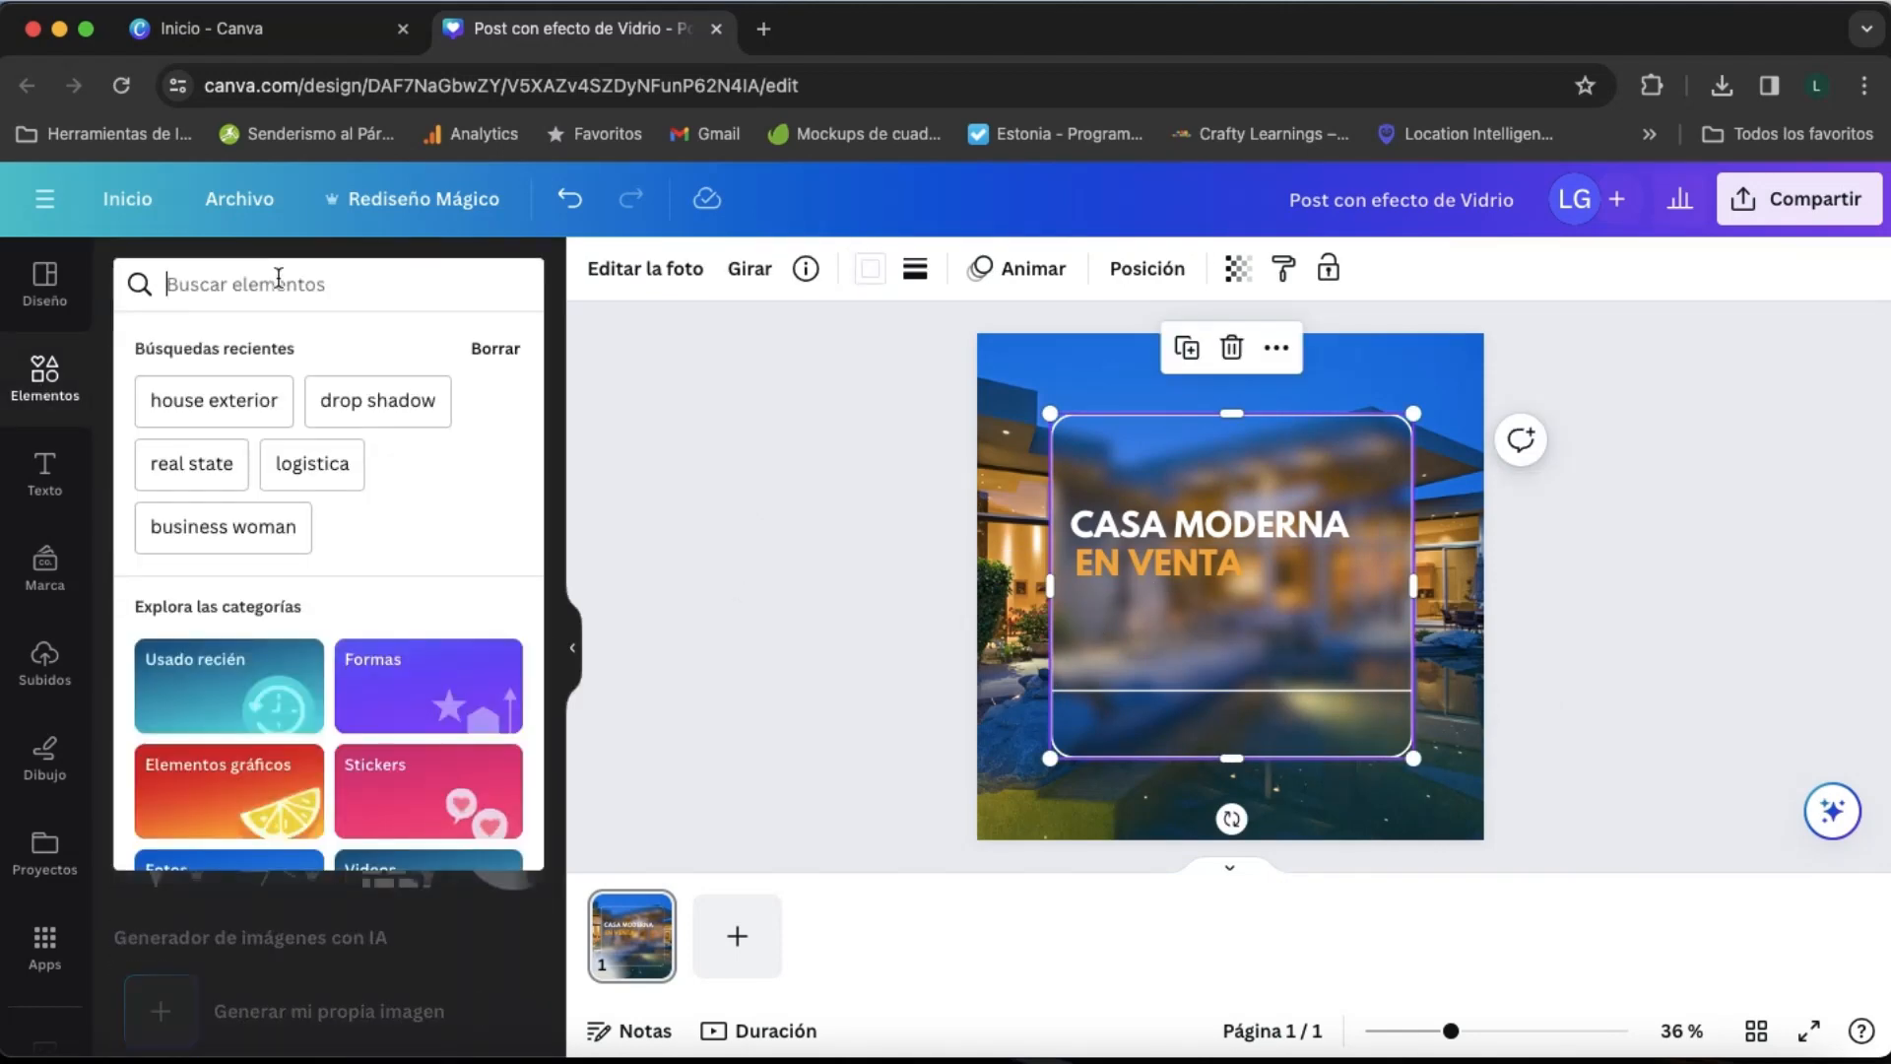
type("BED ICON")
key("Return")
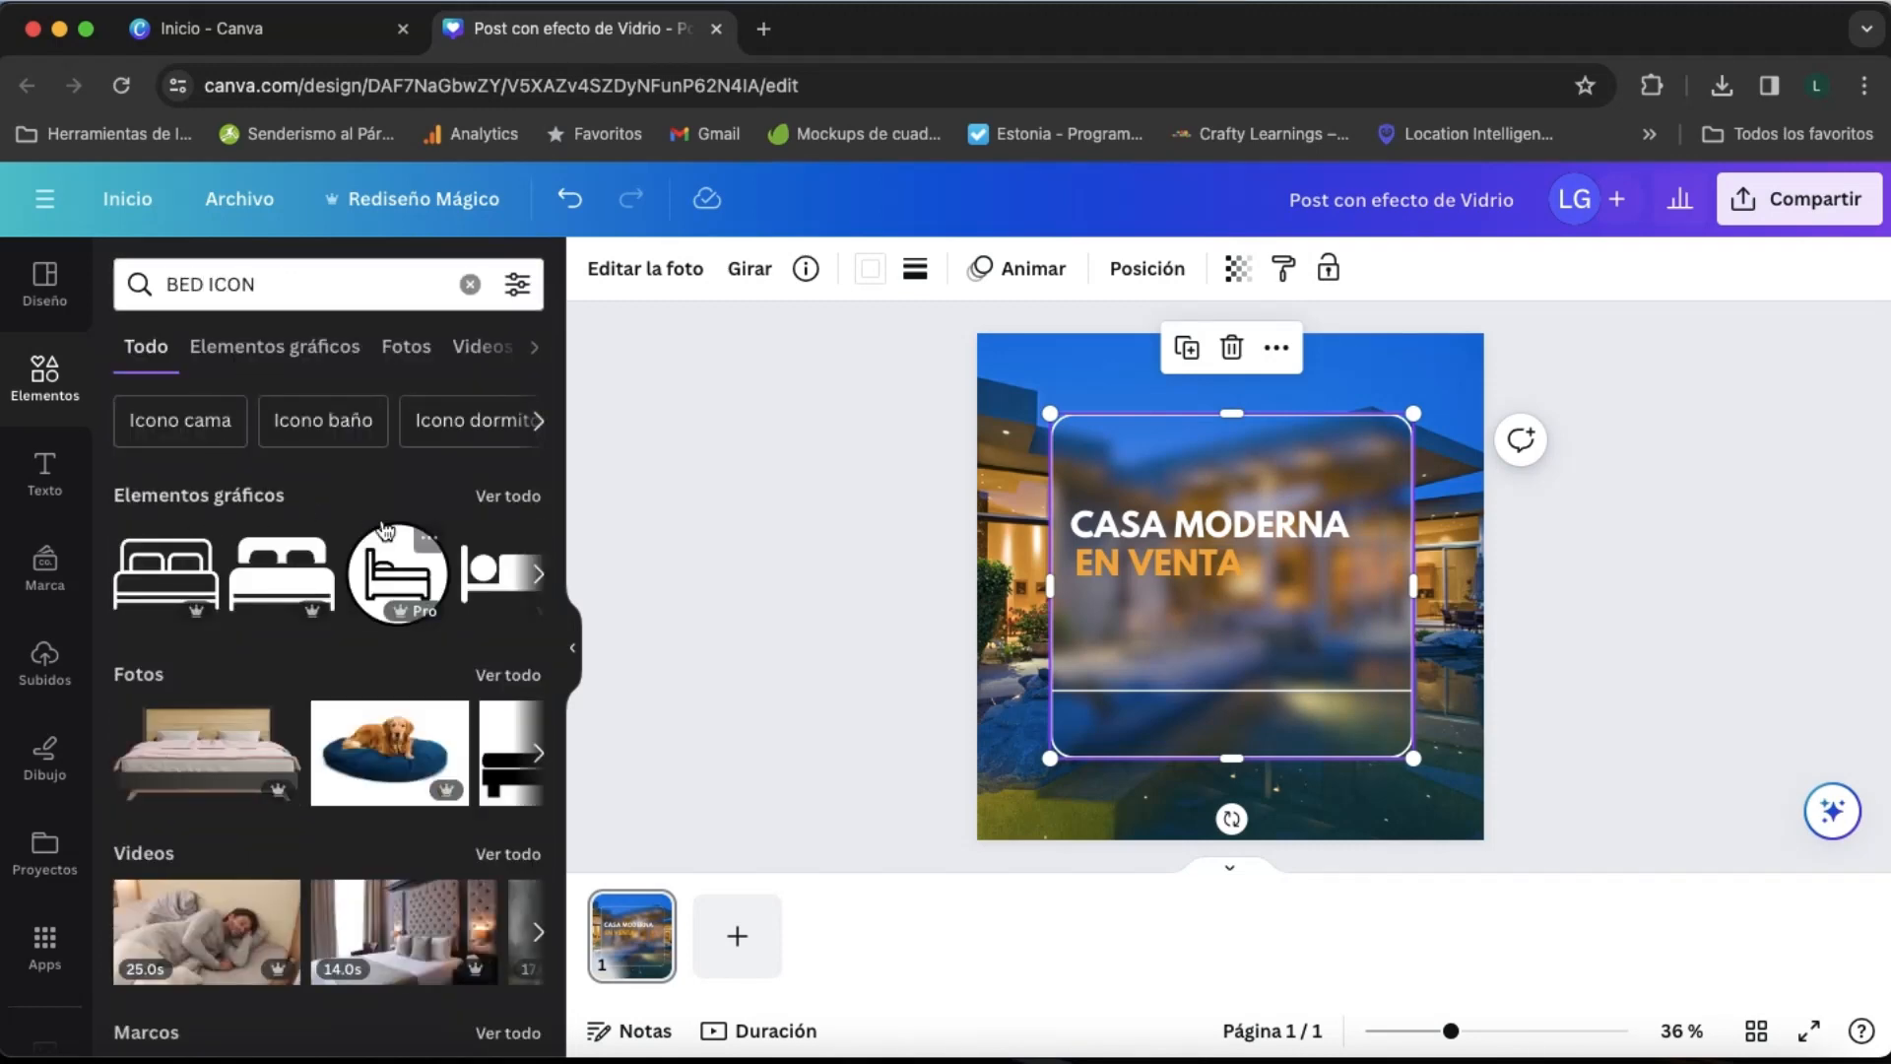
left_click(282, 574)
left_click_drag(1326, 664, 1134, 709)
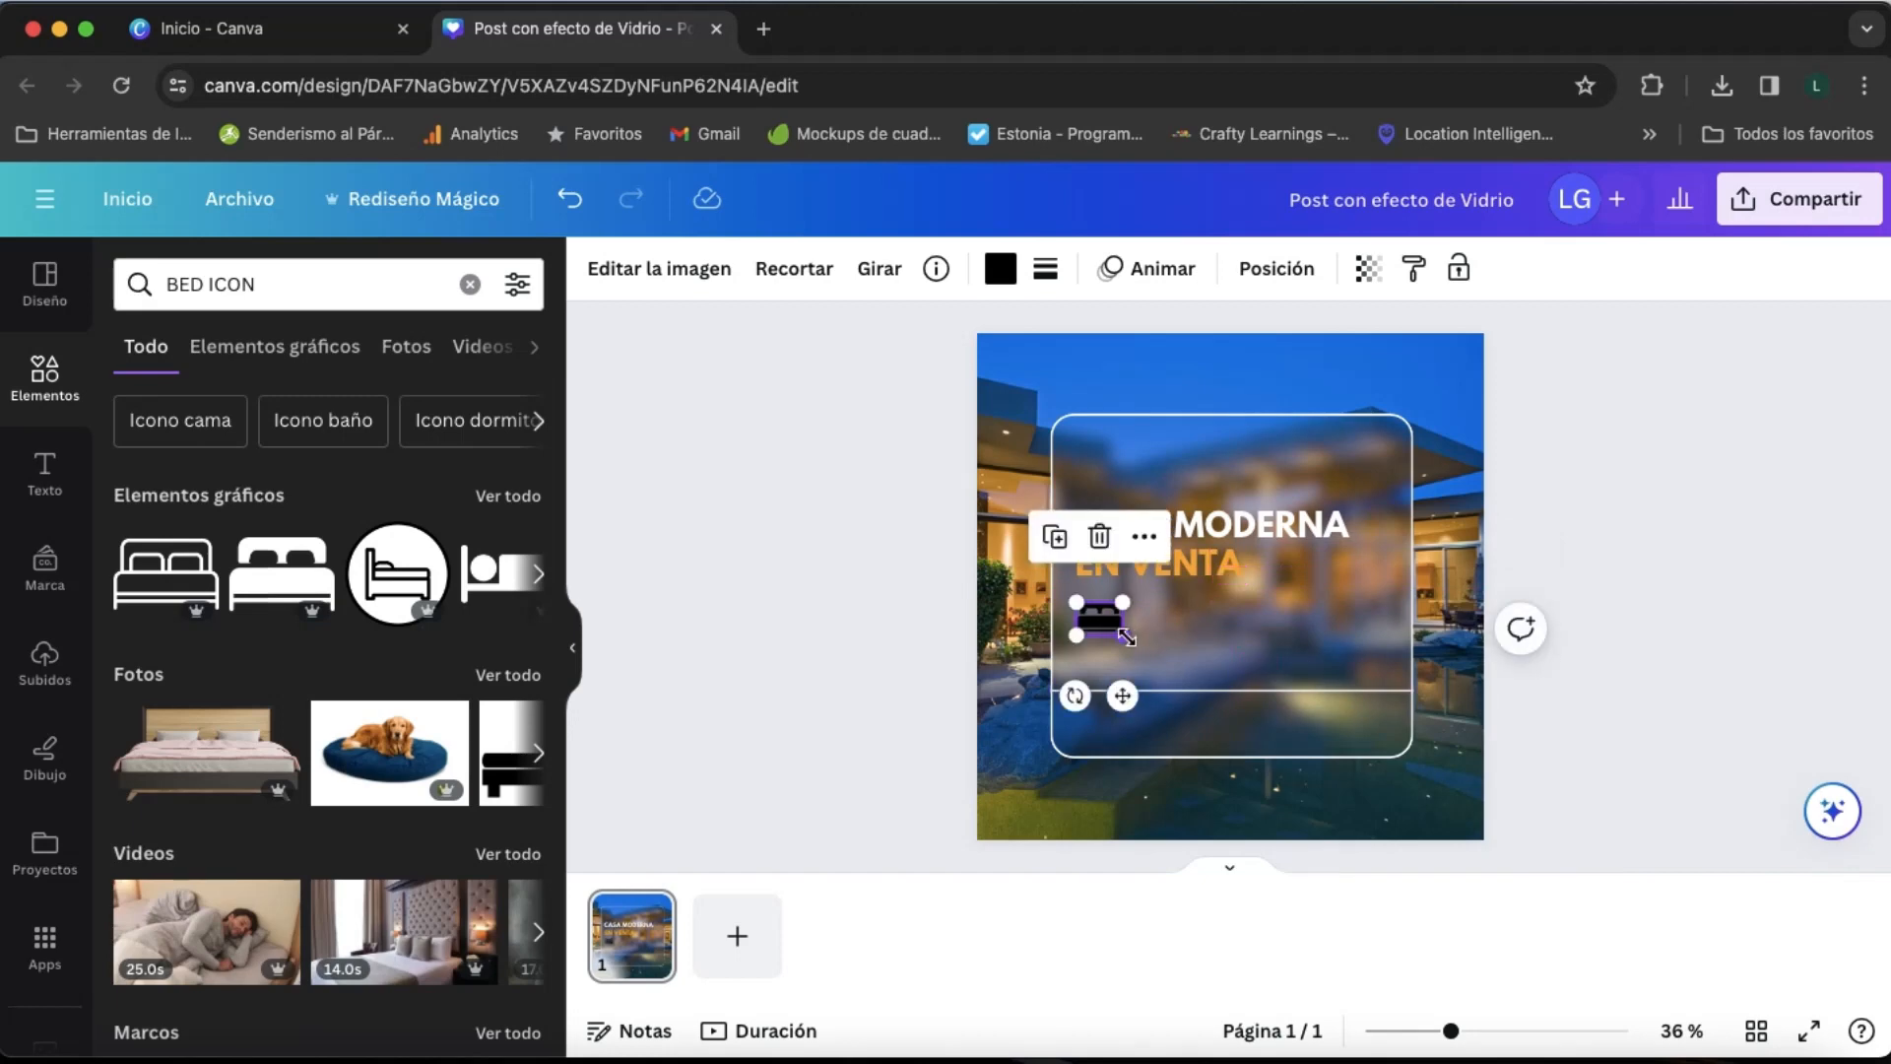
left_click_drag(1124, 636, 1109, 634)
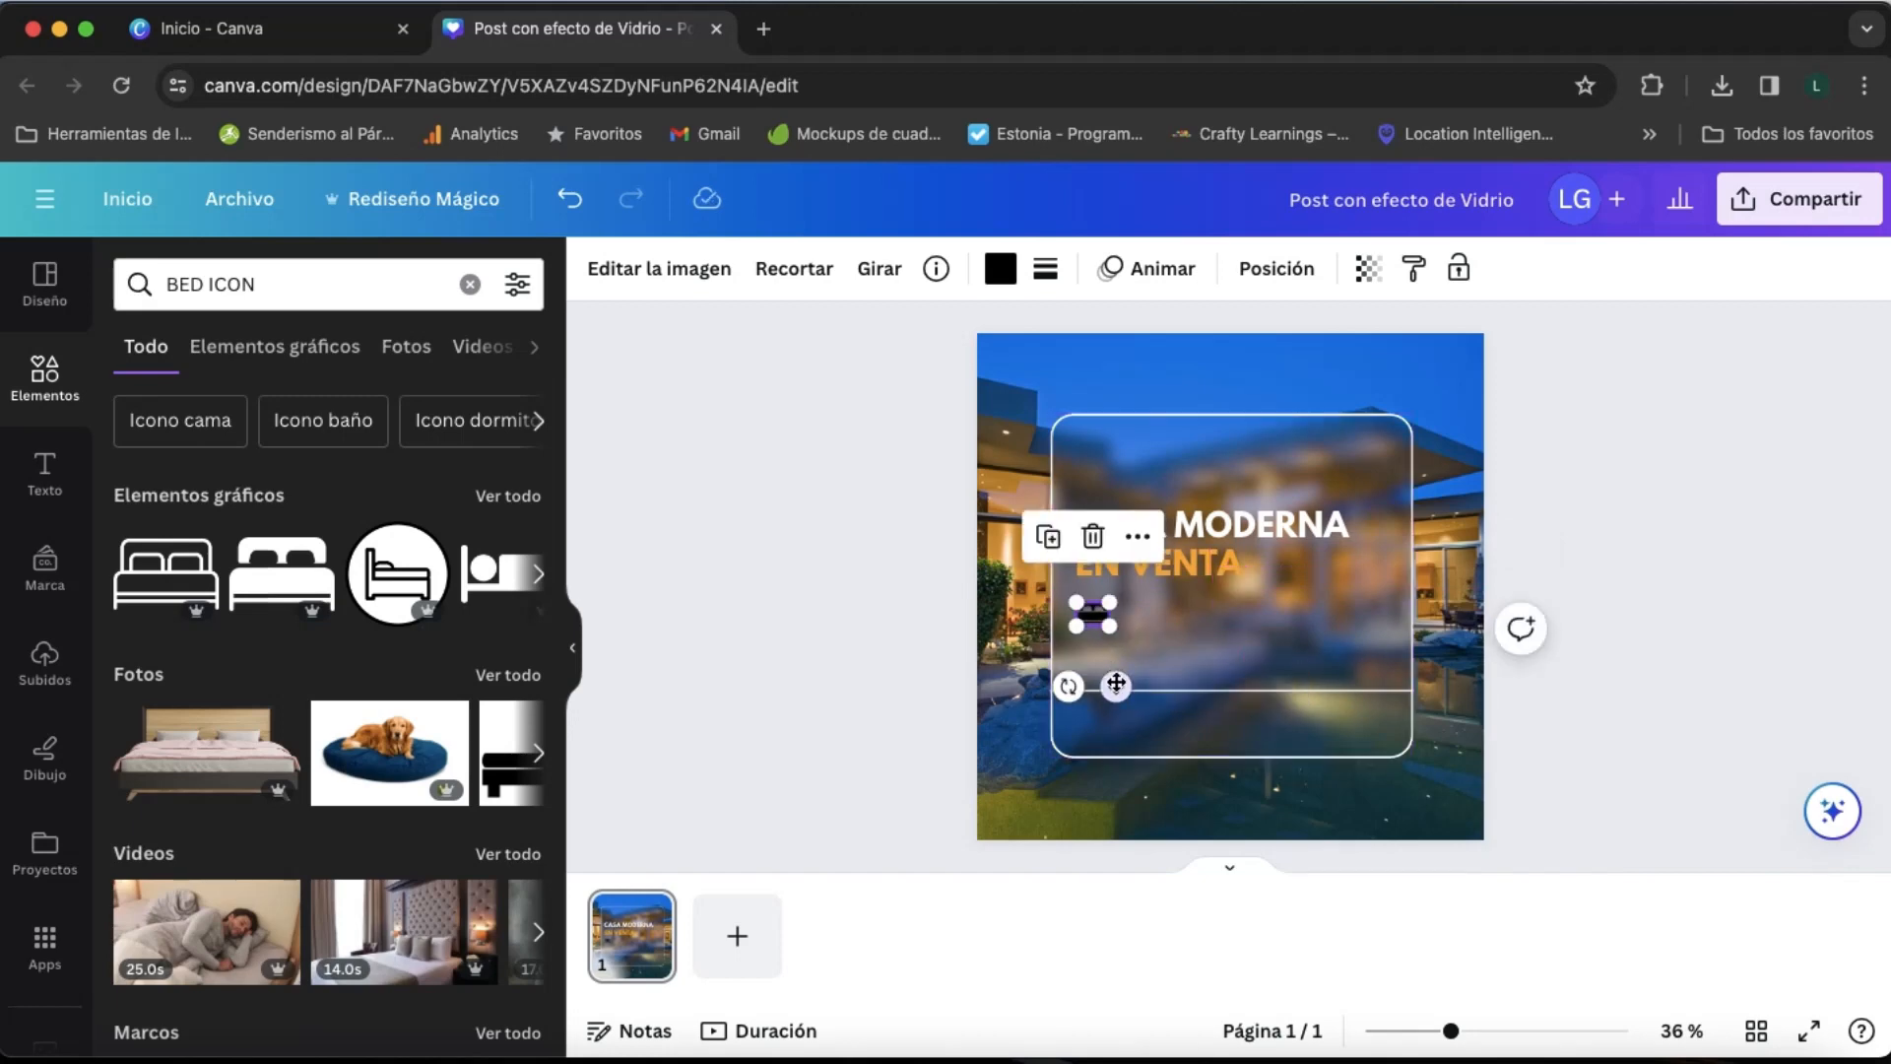
- Recolour the horizontal line across the panel with the document's orange
left_click(1120, 691)
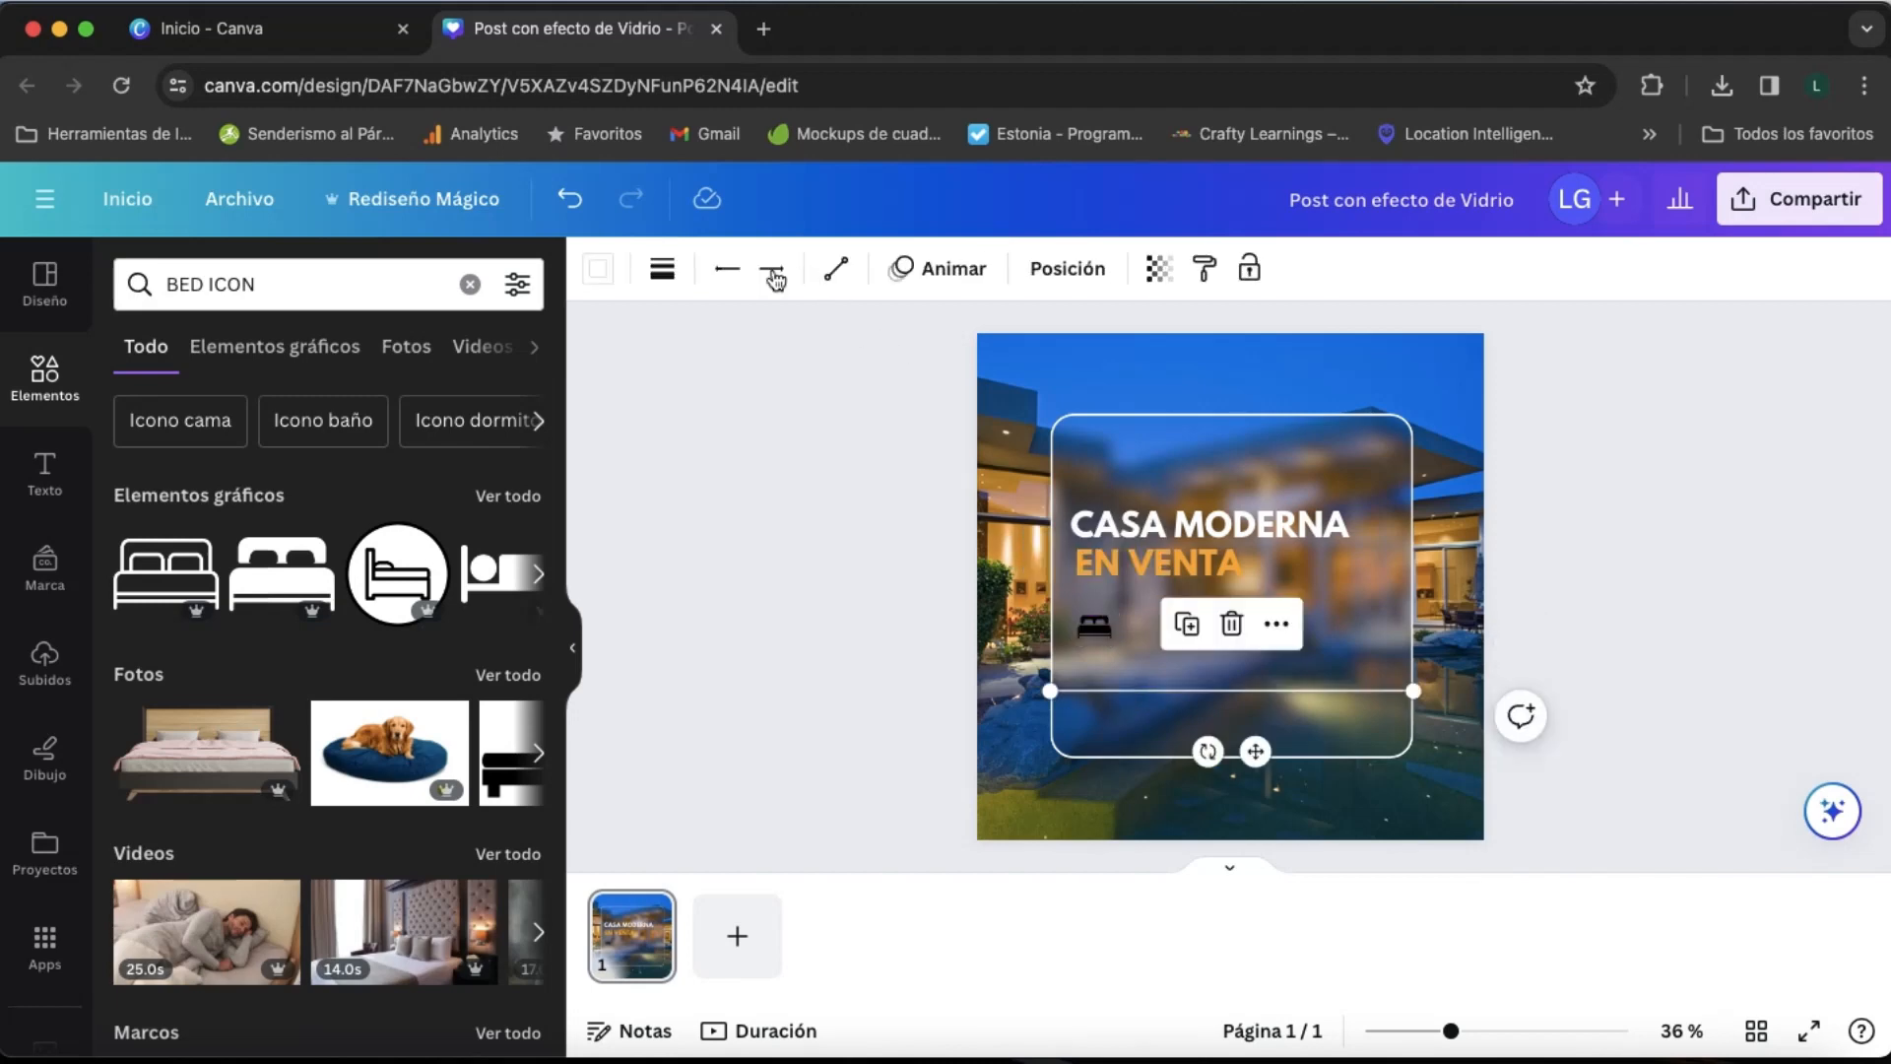
left_click(600, 272)
left_click(292, 429)
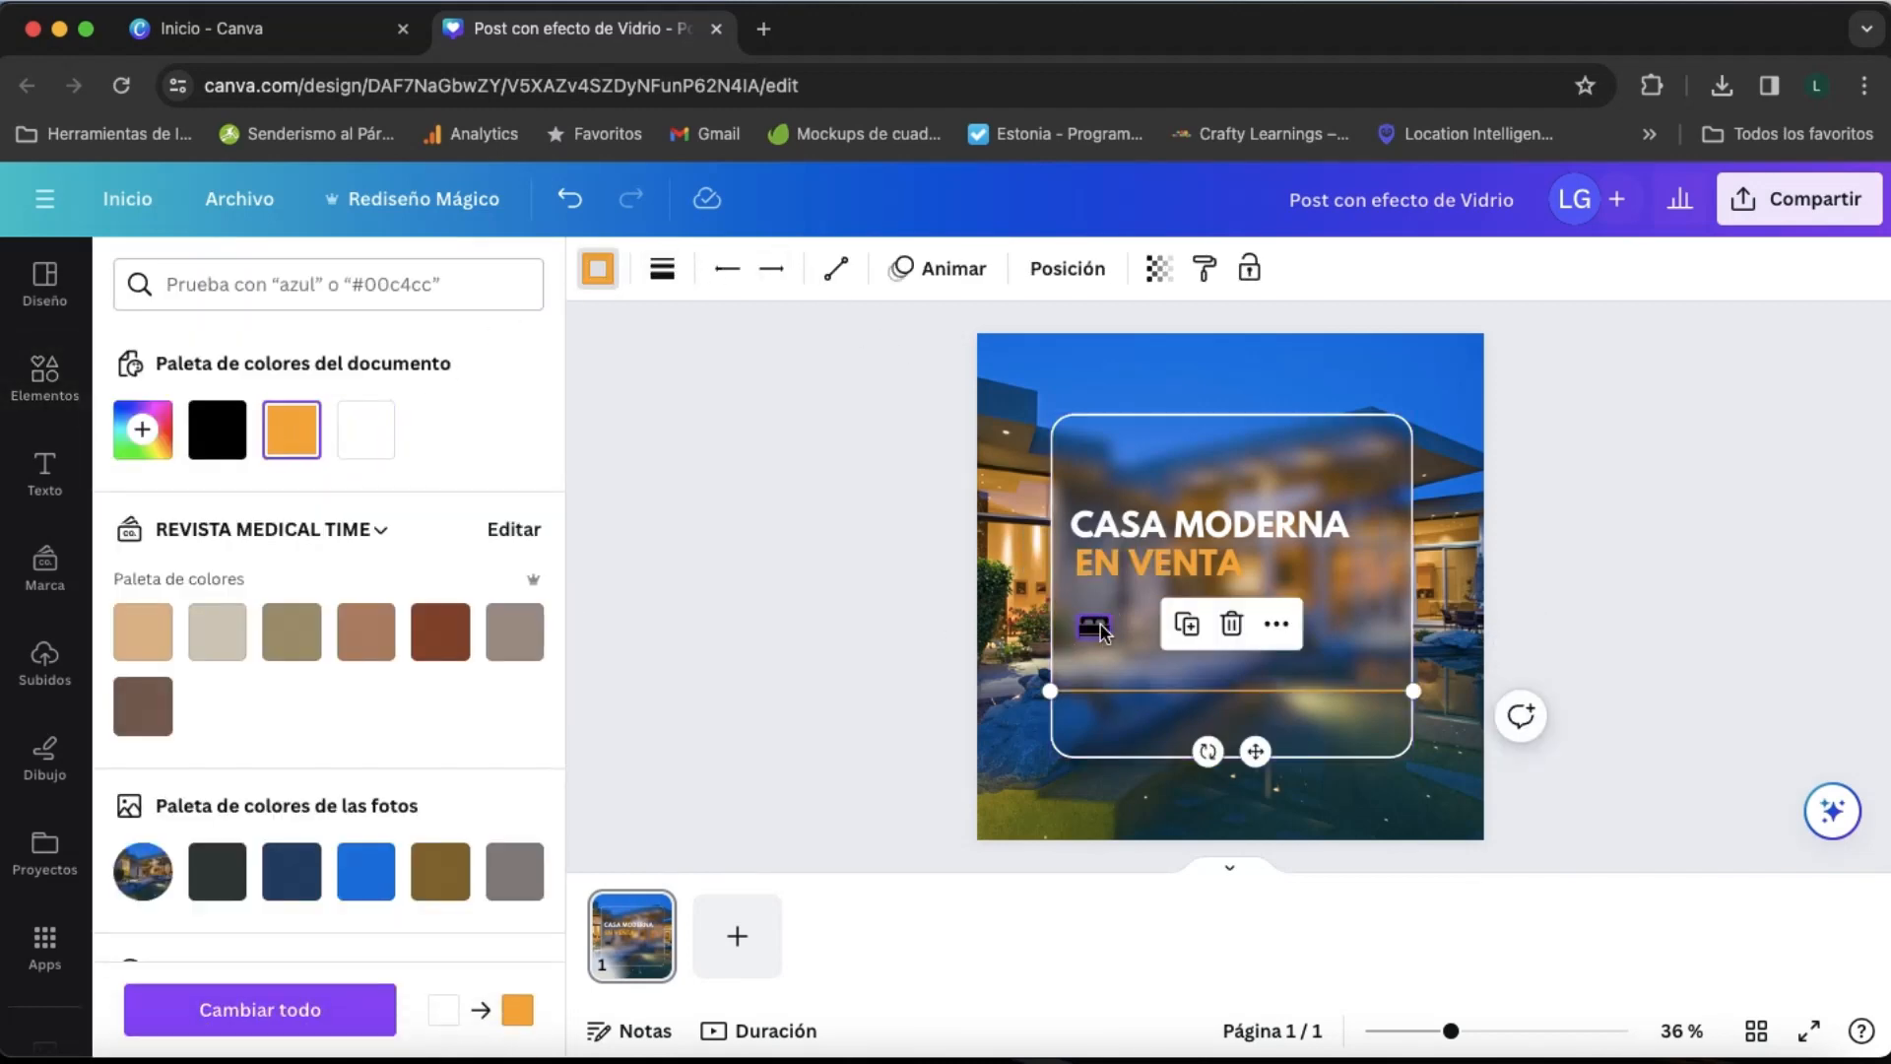
- Recolour the bed icon white and make it slightly smaller
left_click(1091, 626)
left_click(1000, 268)
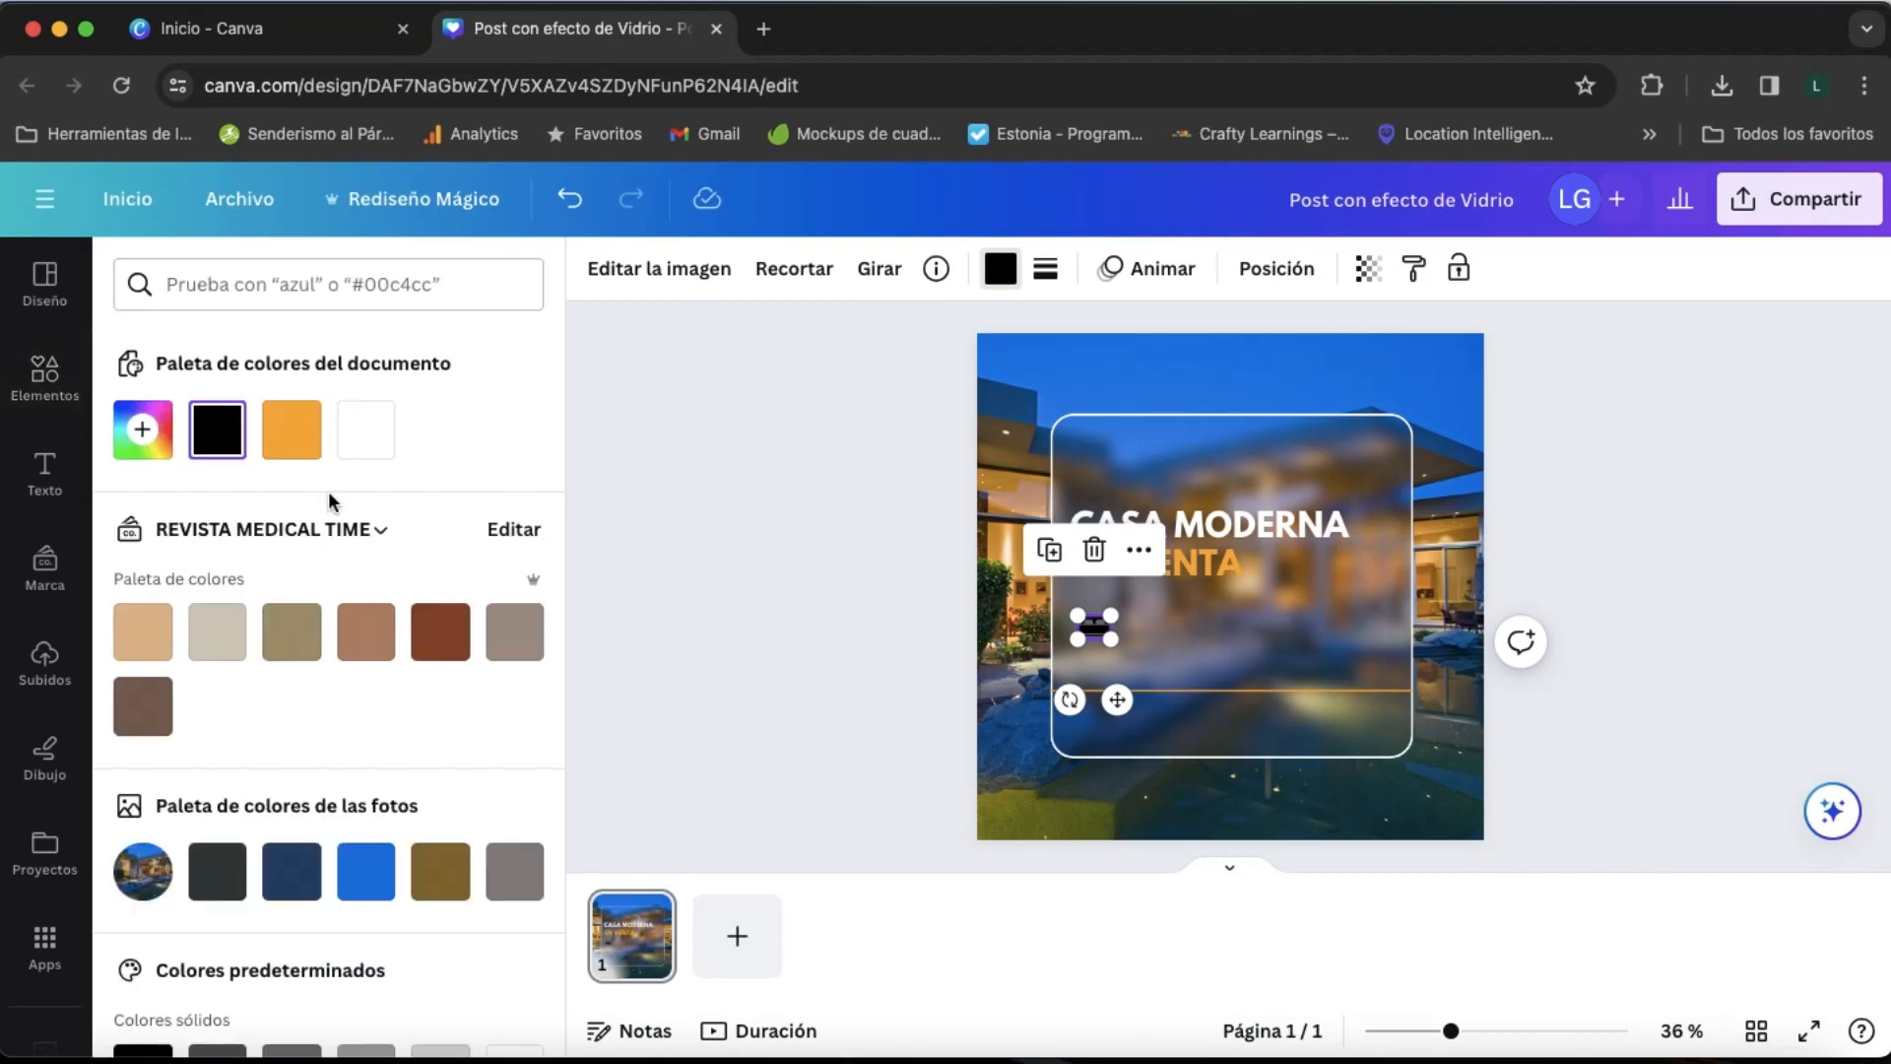
left_click(365, 430)
left_click(1172, 625)
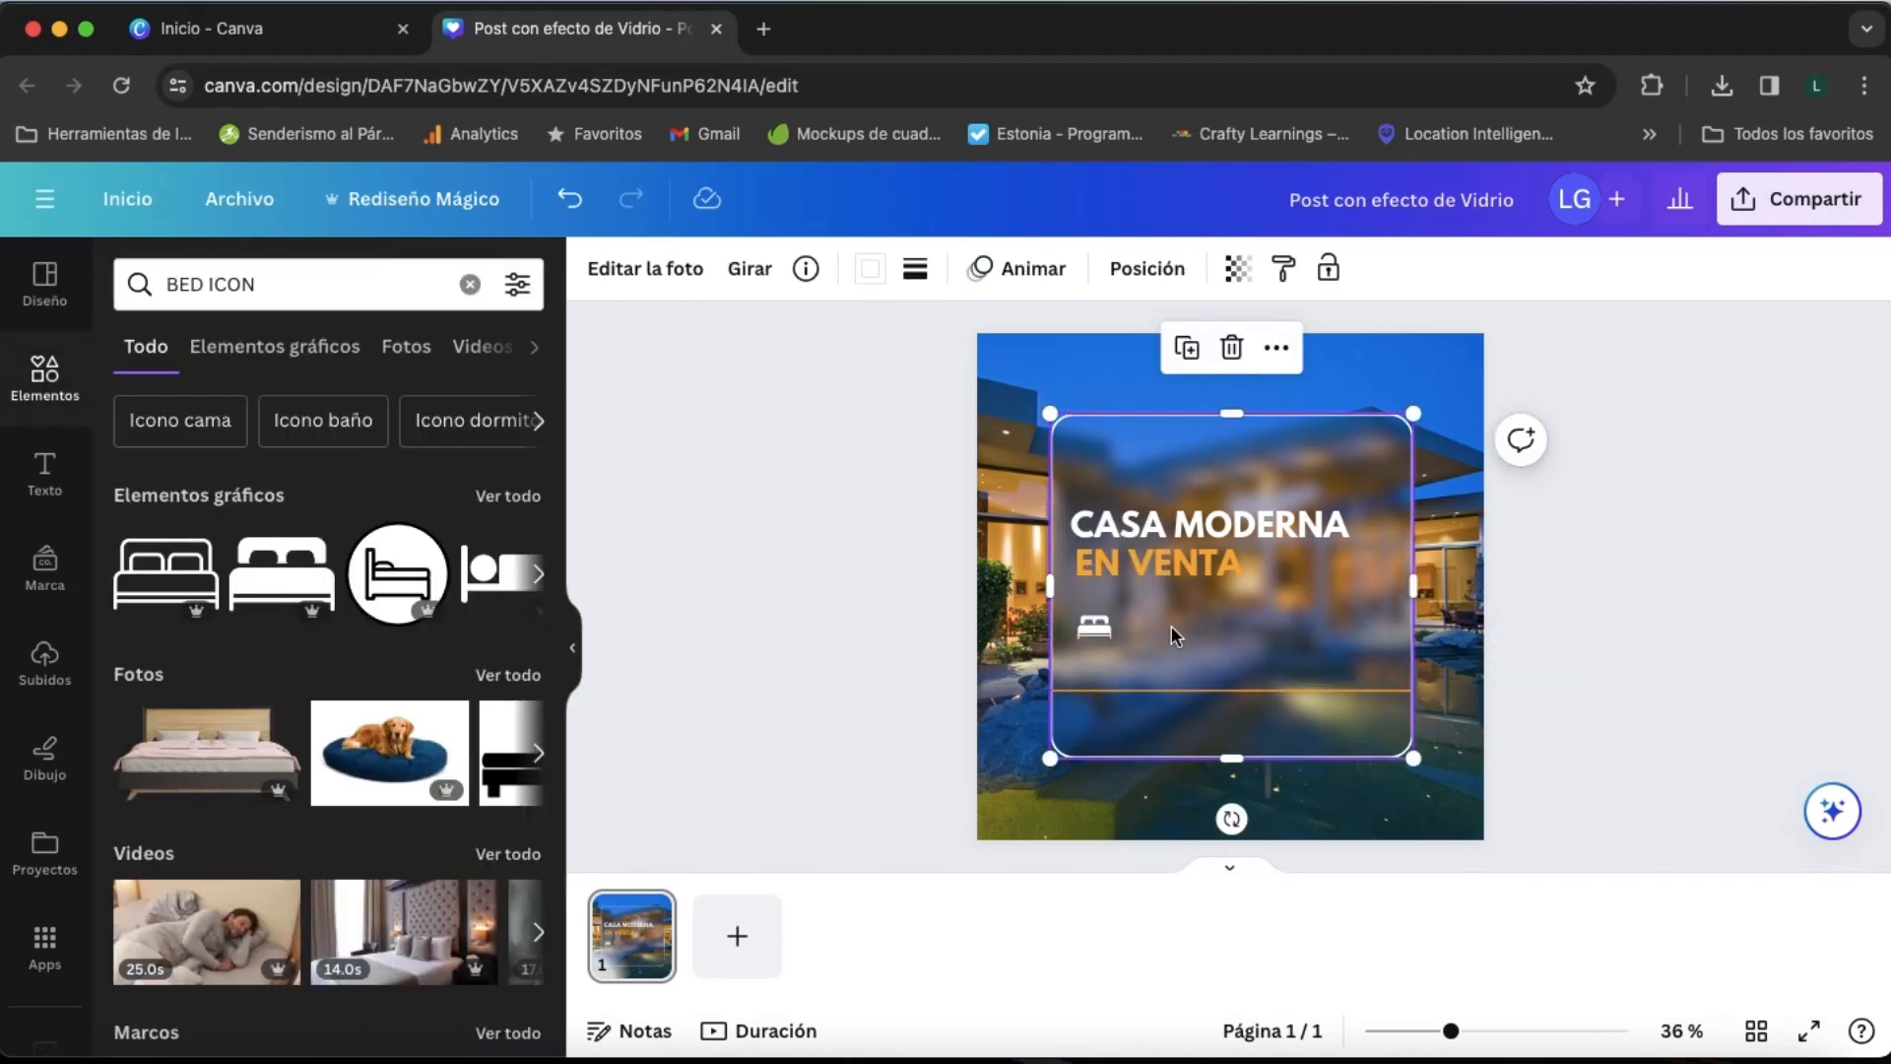
left_click(1097, 629)
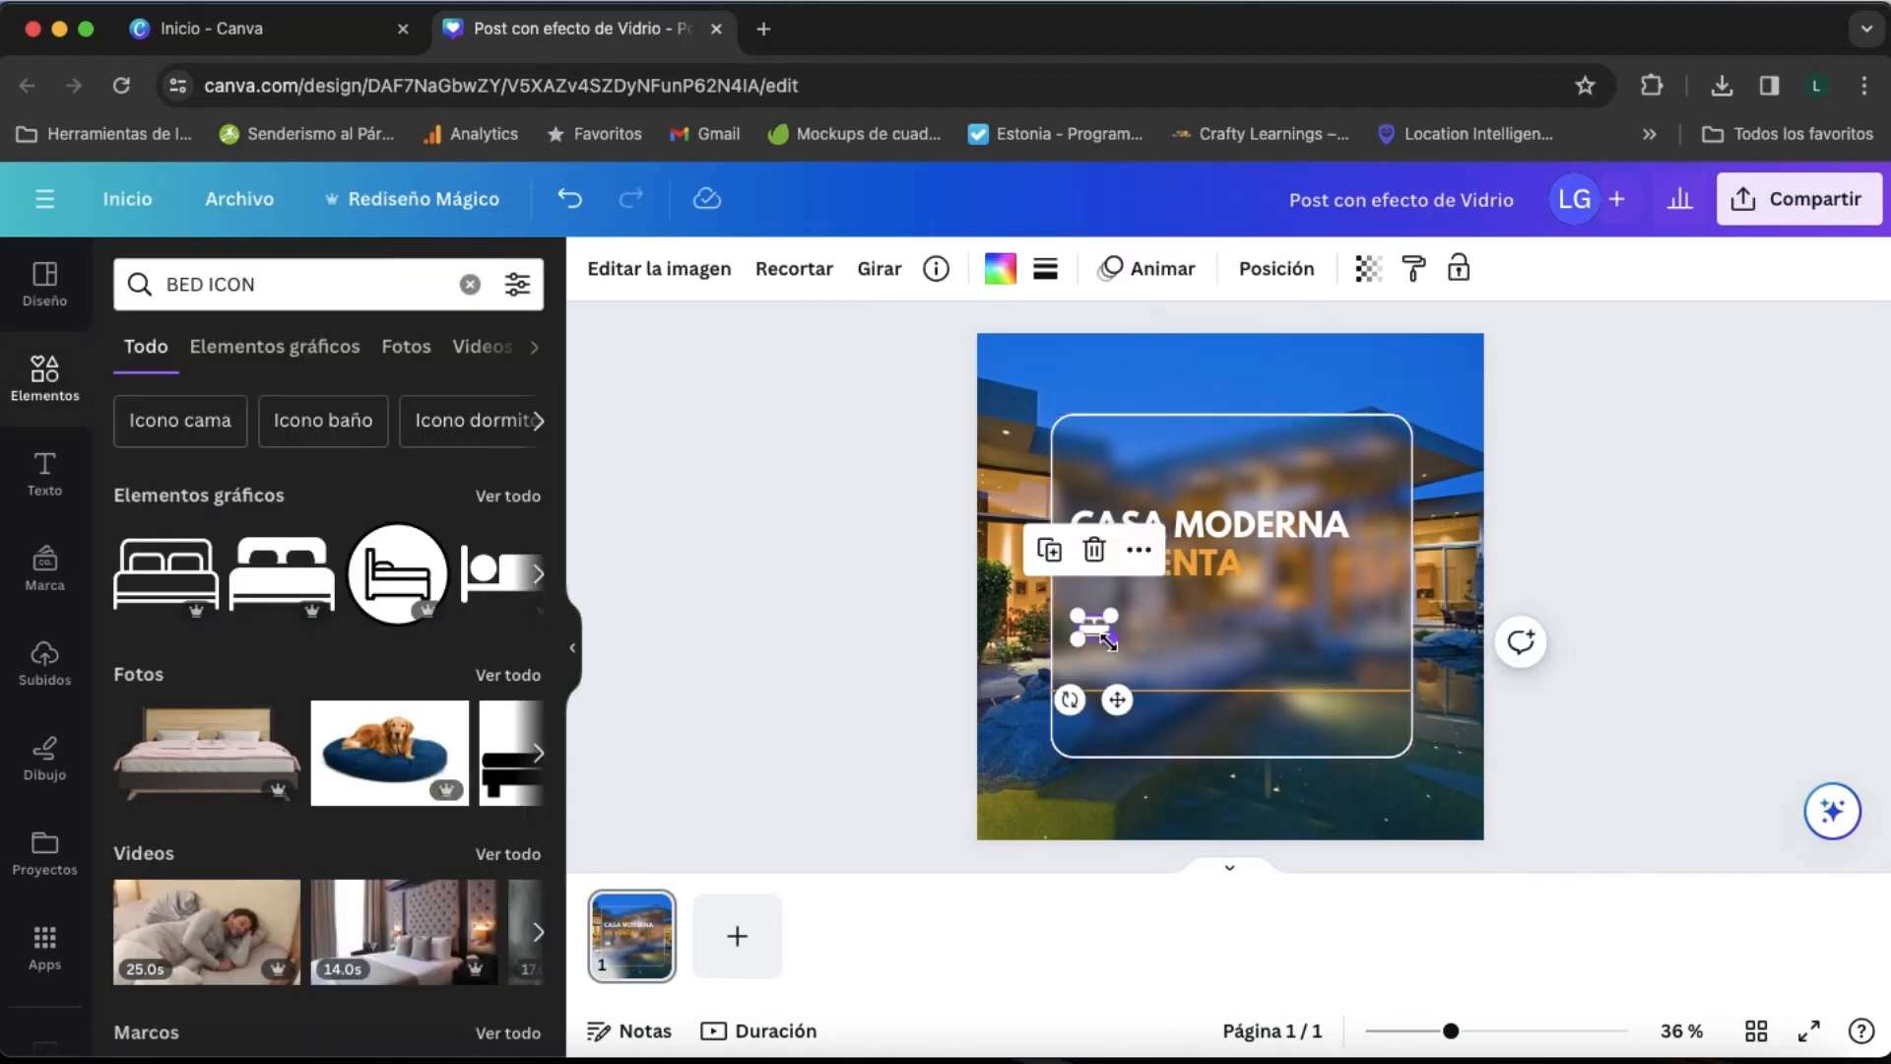
left_click_drag(1107, 640, 1107, 636)
- Search the elements for "BATHROOM ICON"
double_click(174, 286)
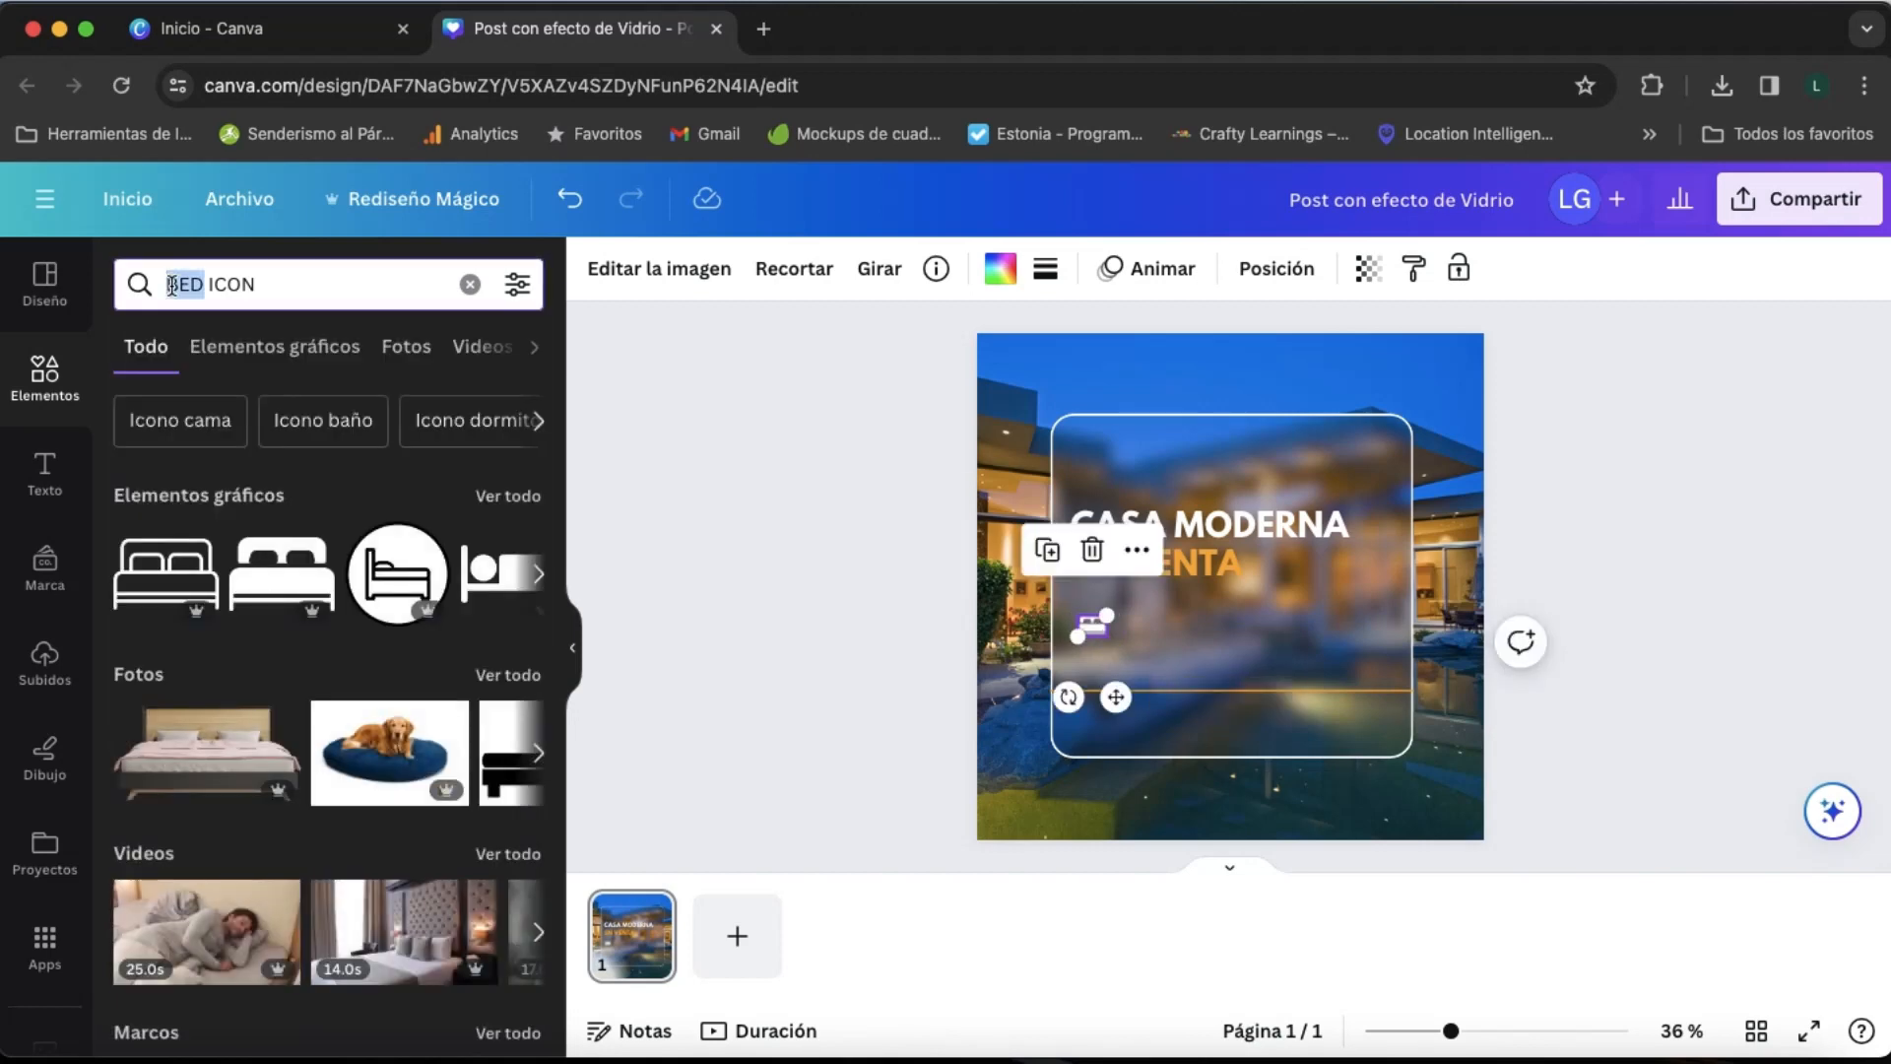
type("BATHRO")
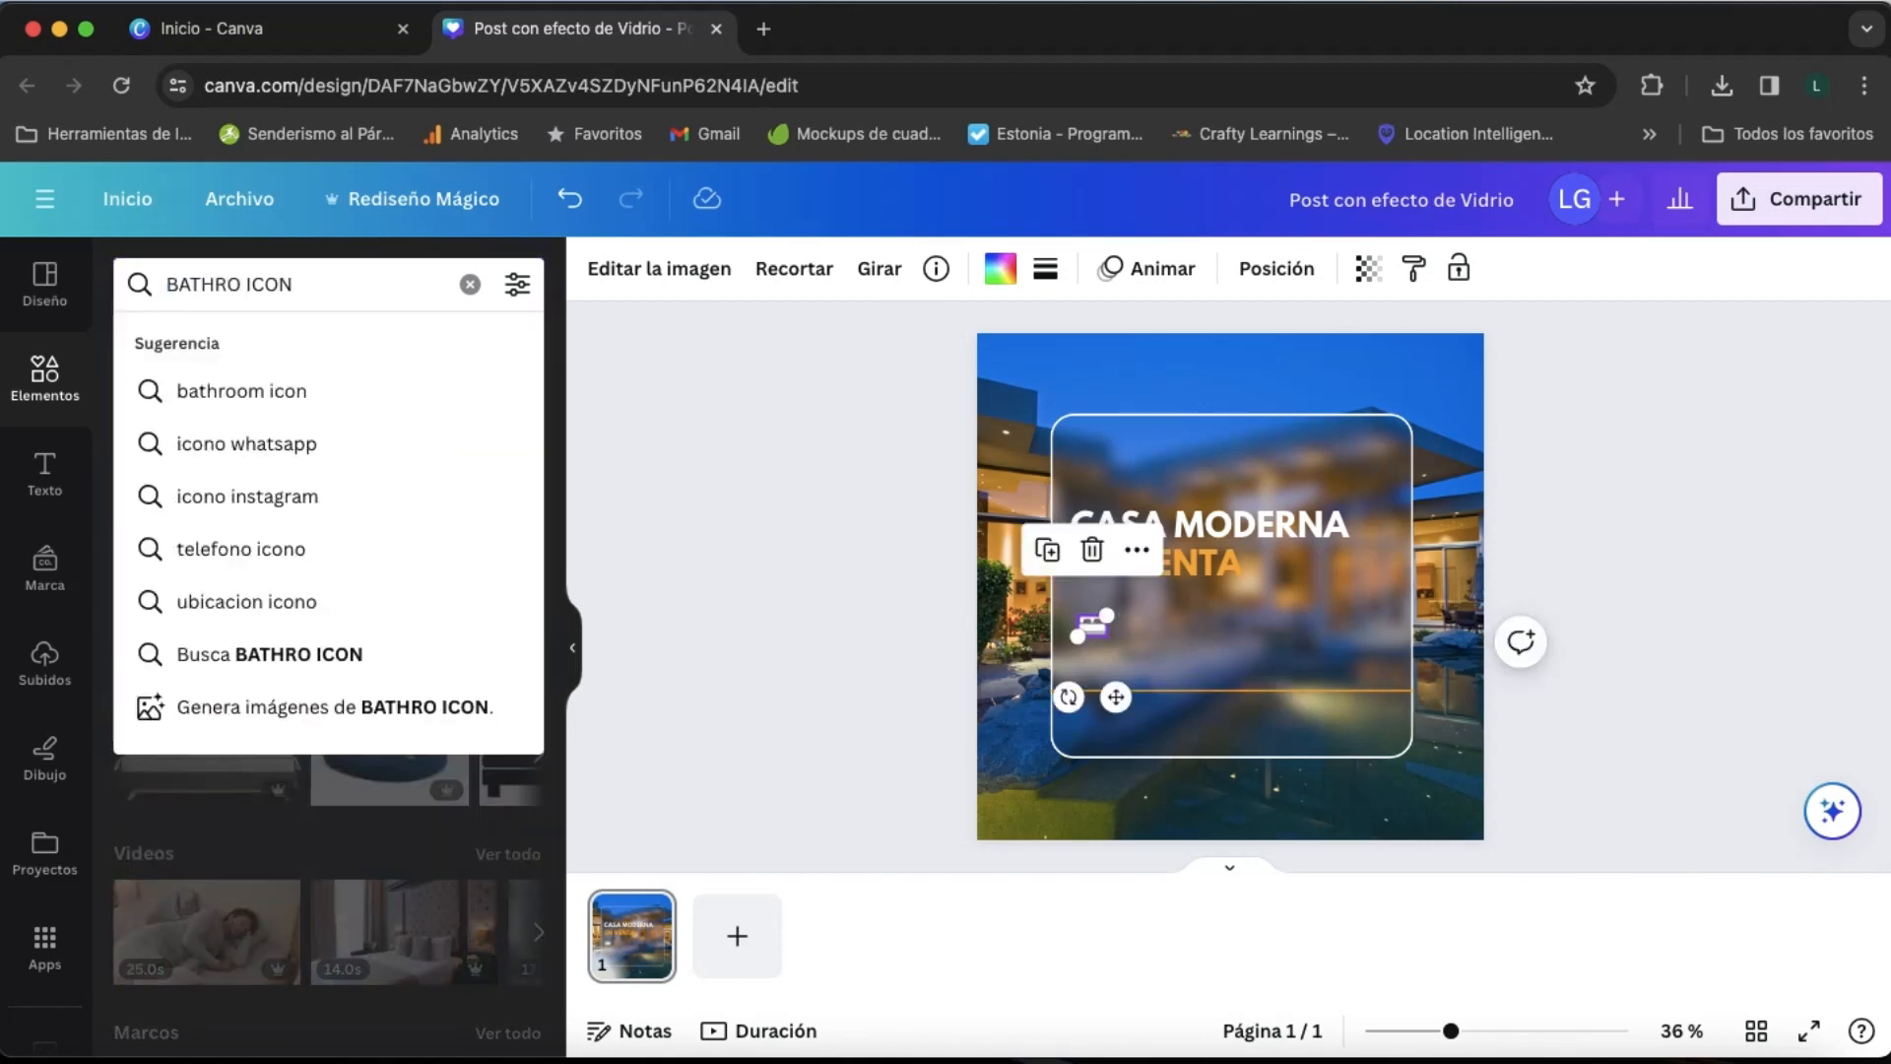
type("OM")
key("Return")
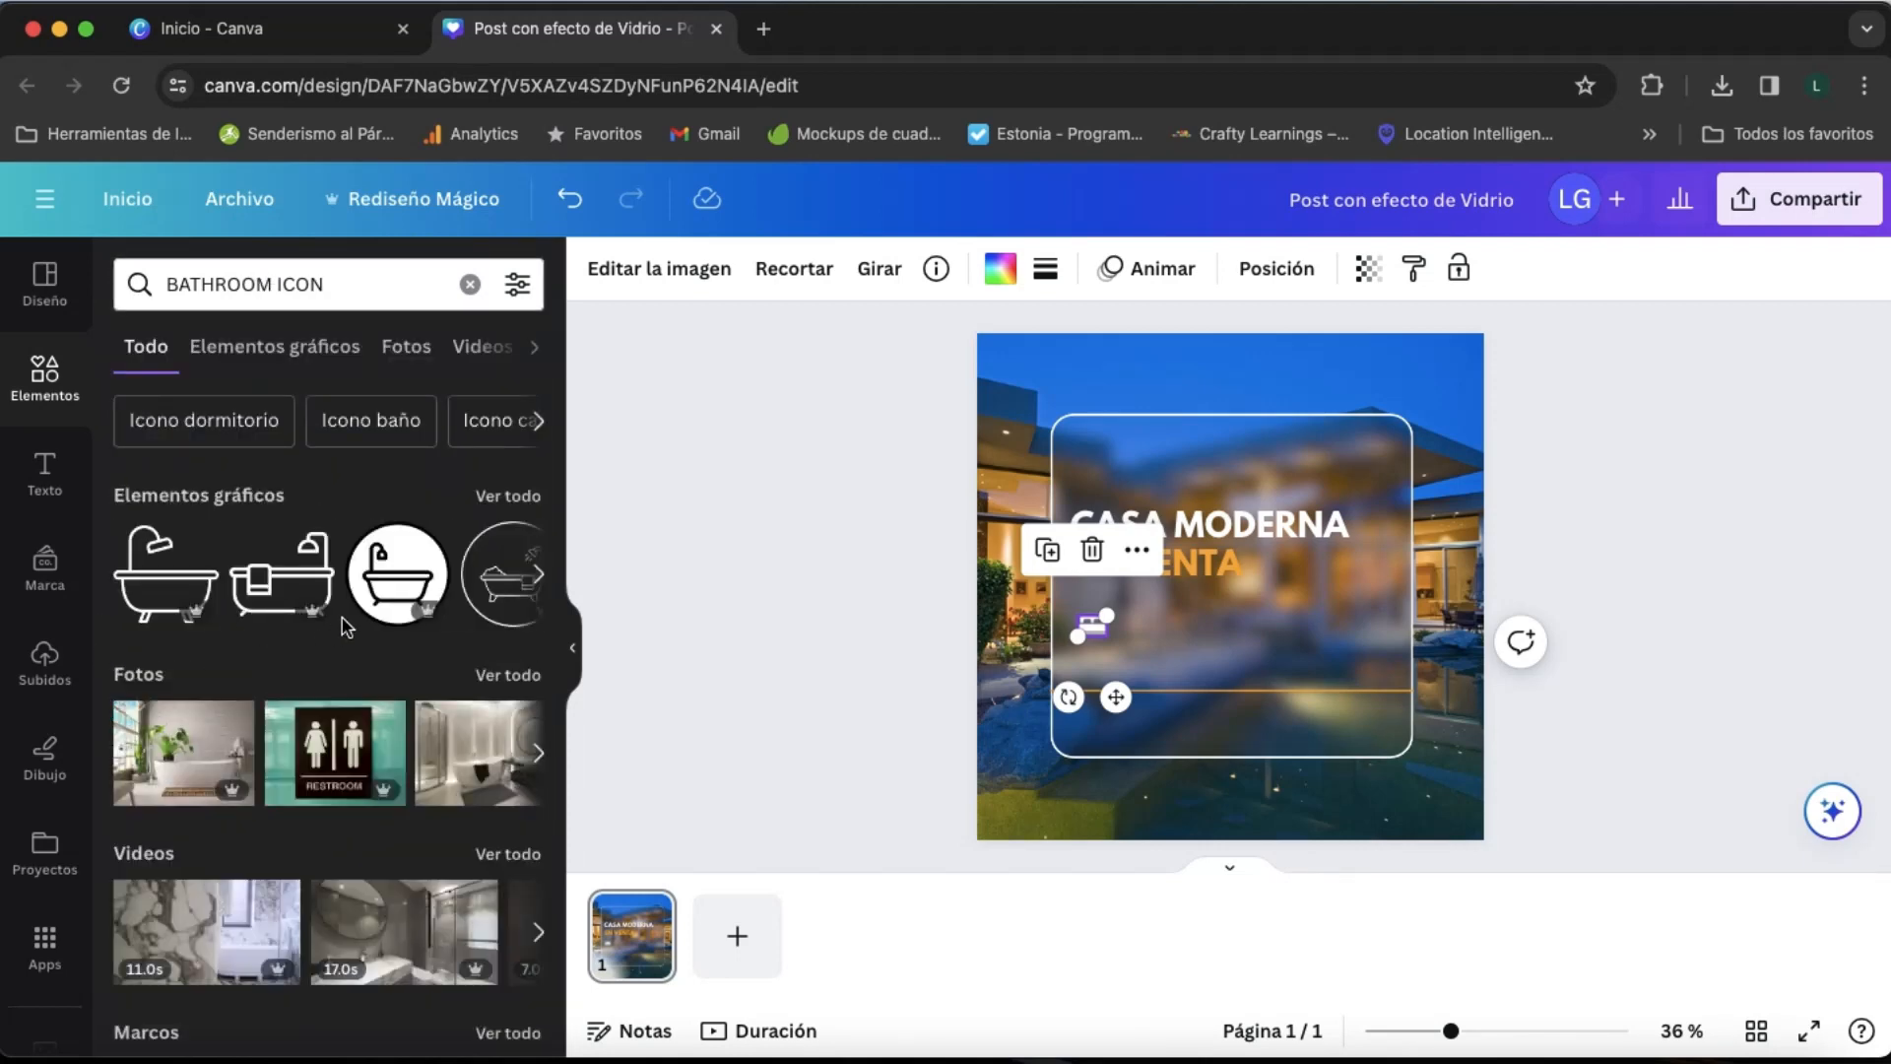
left_click(1090, 629)
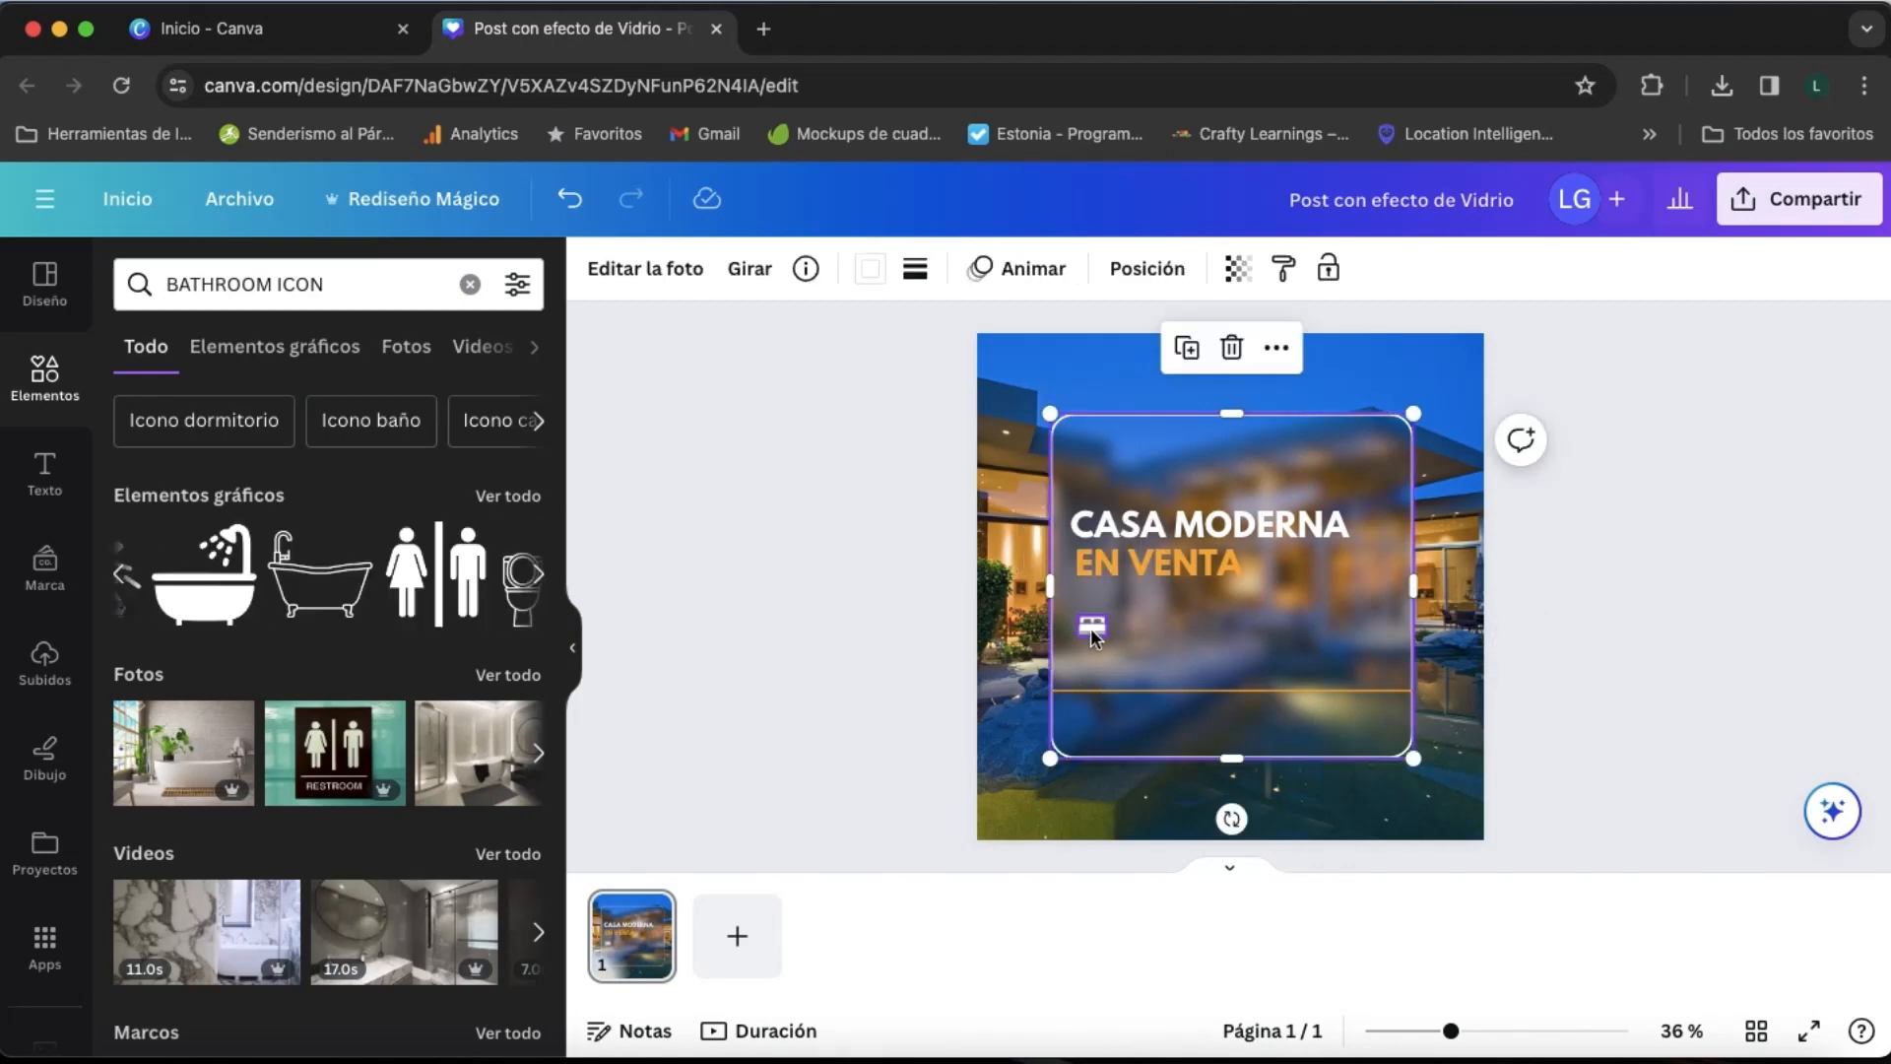
key("l")
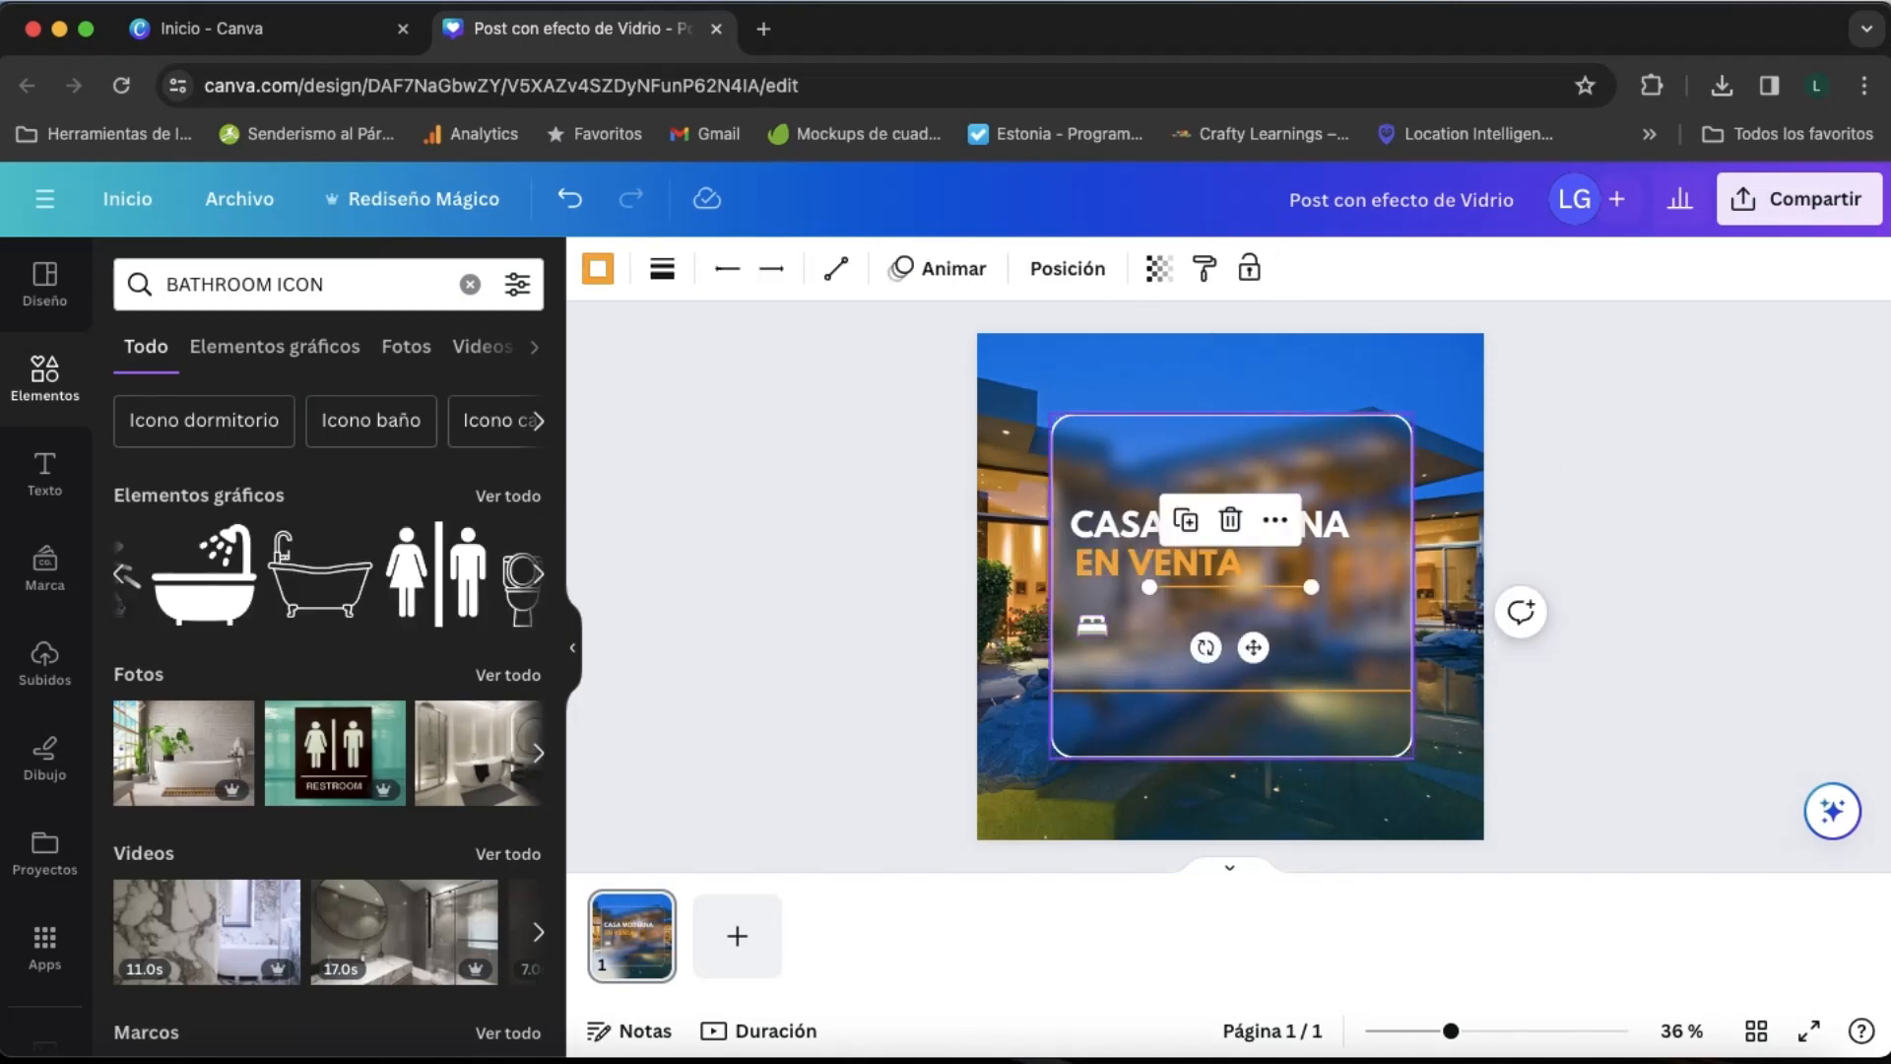
key("super+z")
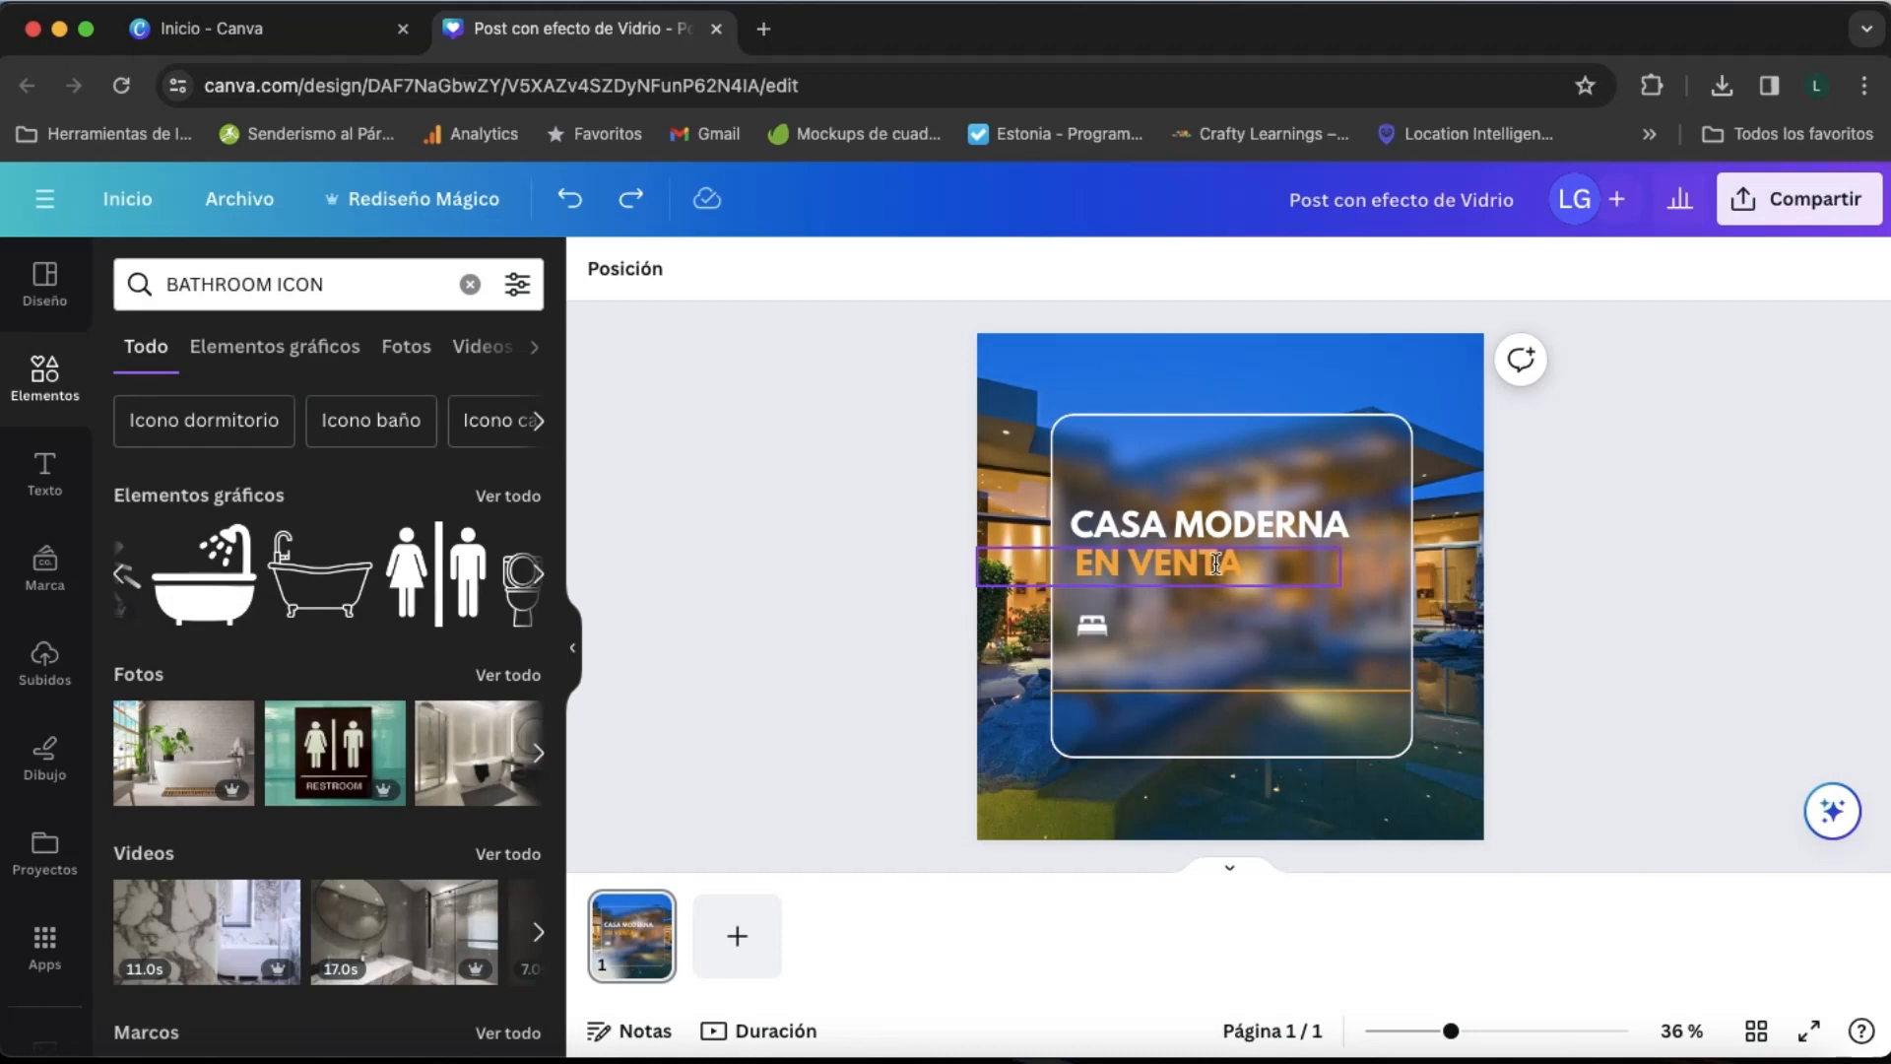
- Add a text box reading "3" and place it directly beside the bed icon
key("t")
double_click(1230, 587)
triple_click(1230, 587)
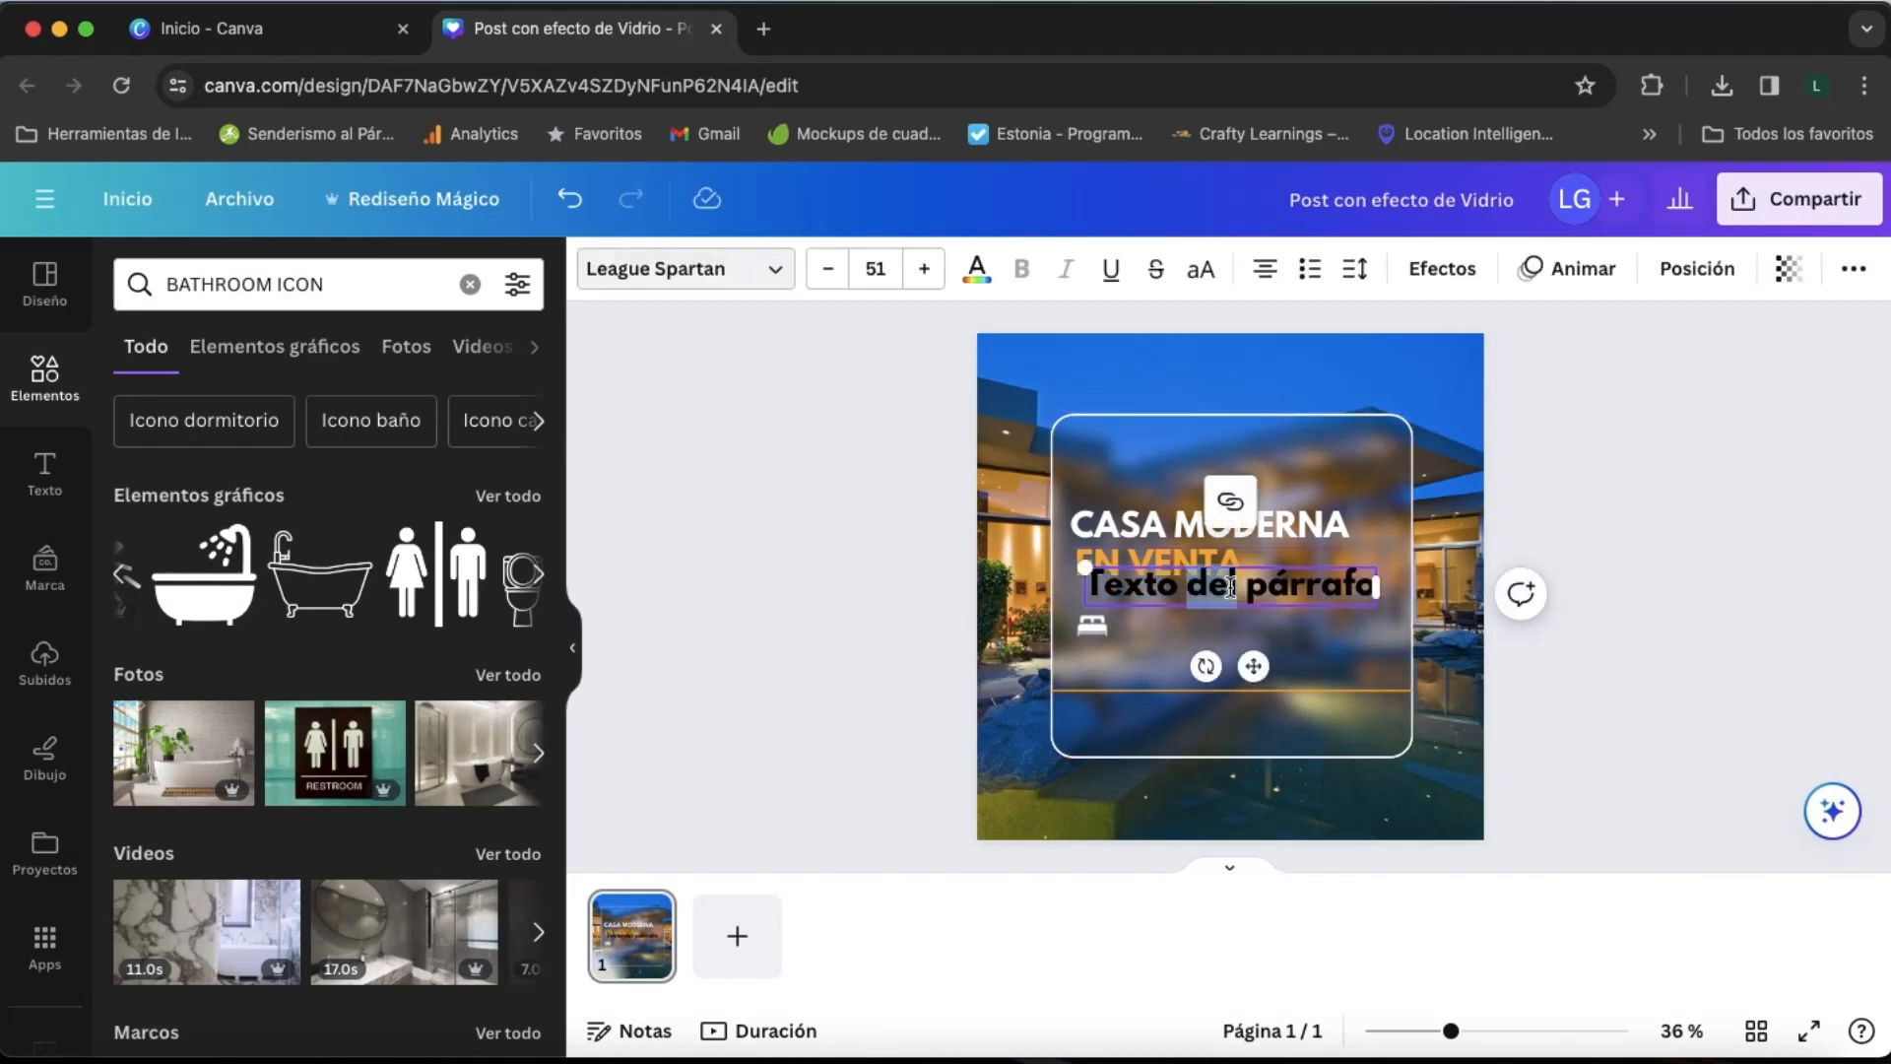
type("3")
left_click_drag(1253, 673, 1150, 719)
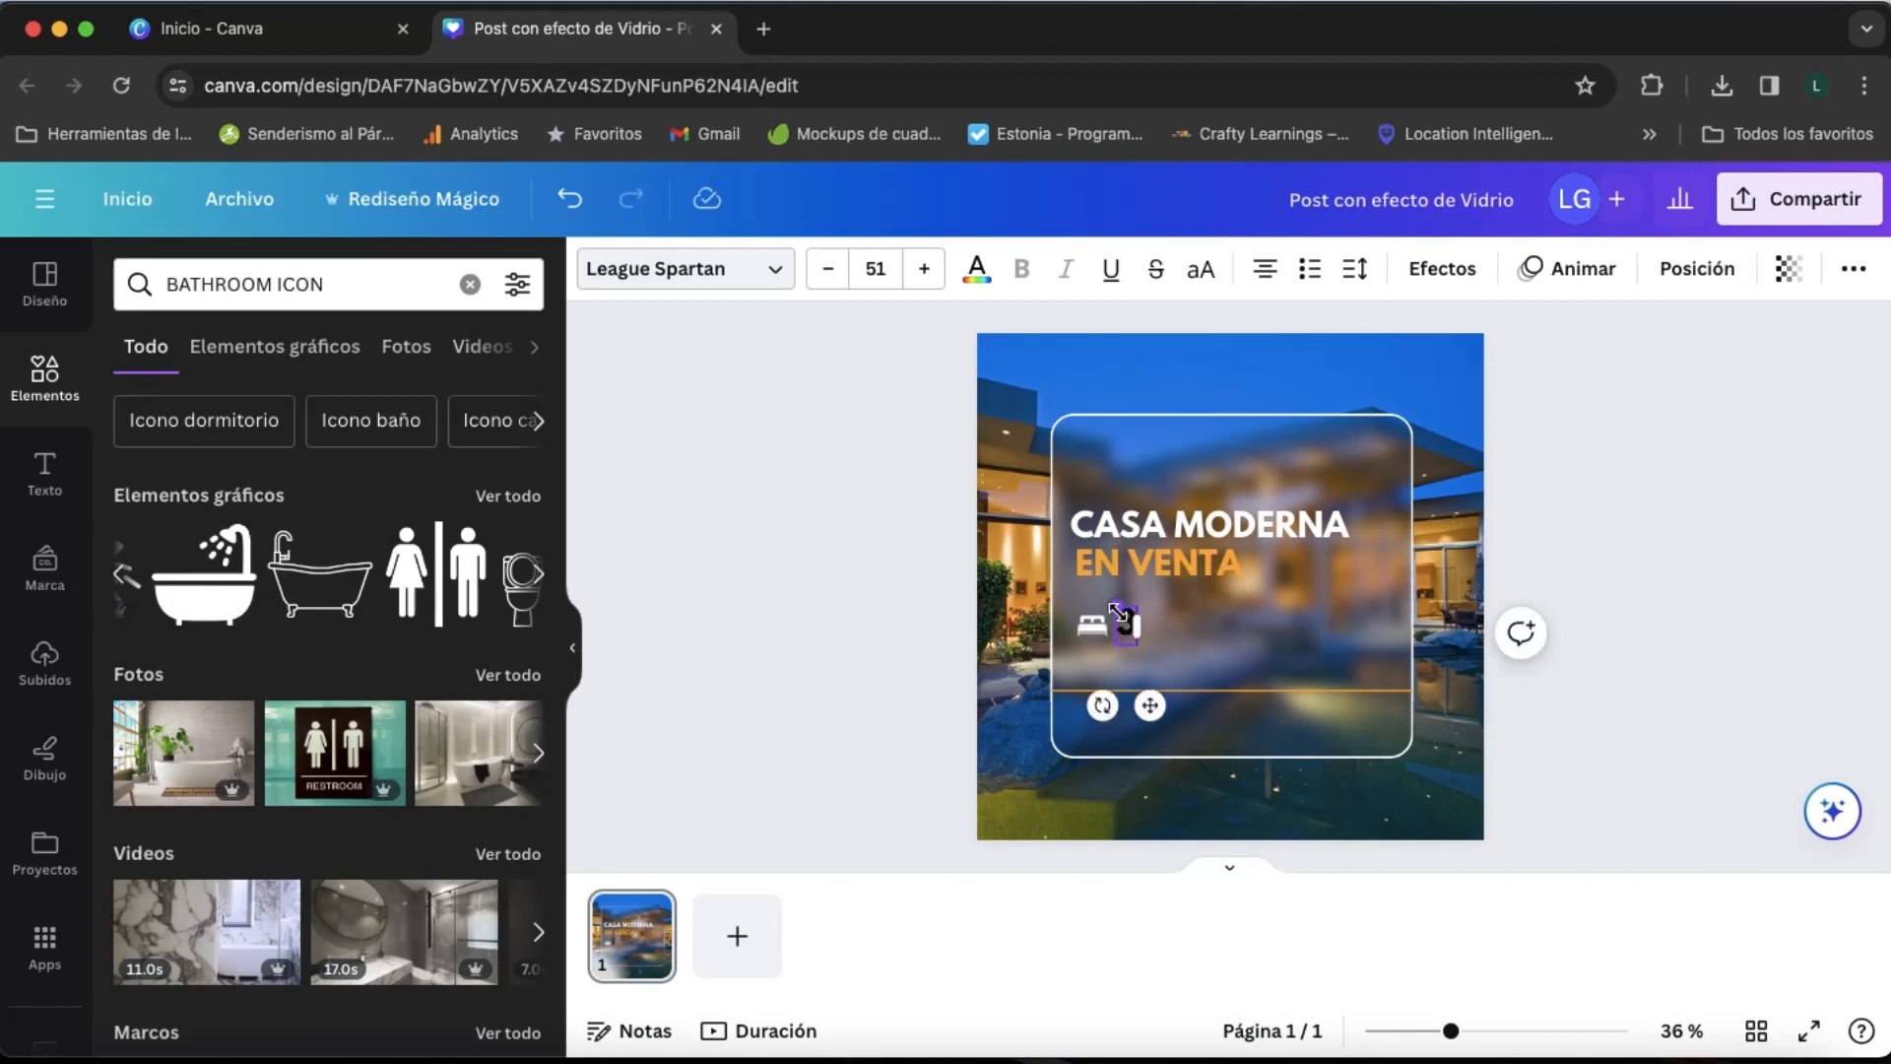
- Reduce the "3" to font size 28 and line it up closely beside the bed icon
left_click_drag(1118, 613, 1120, 621)
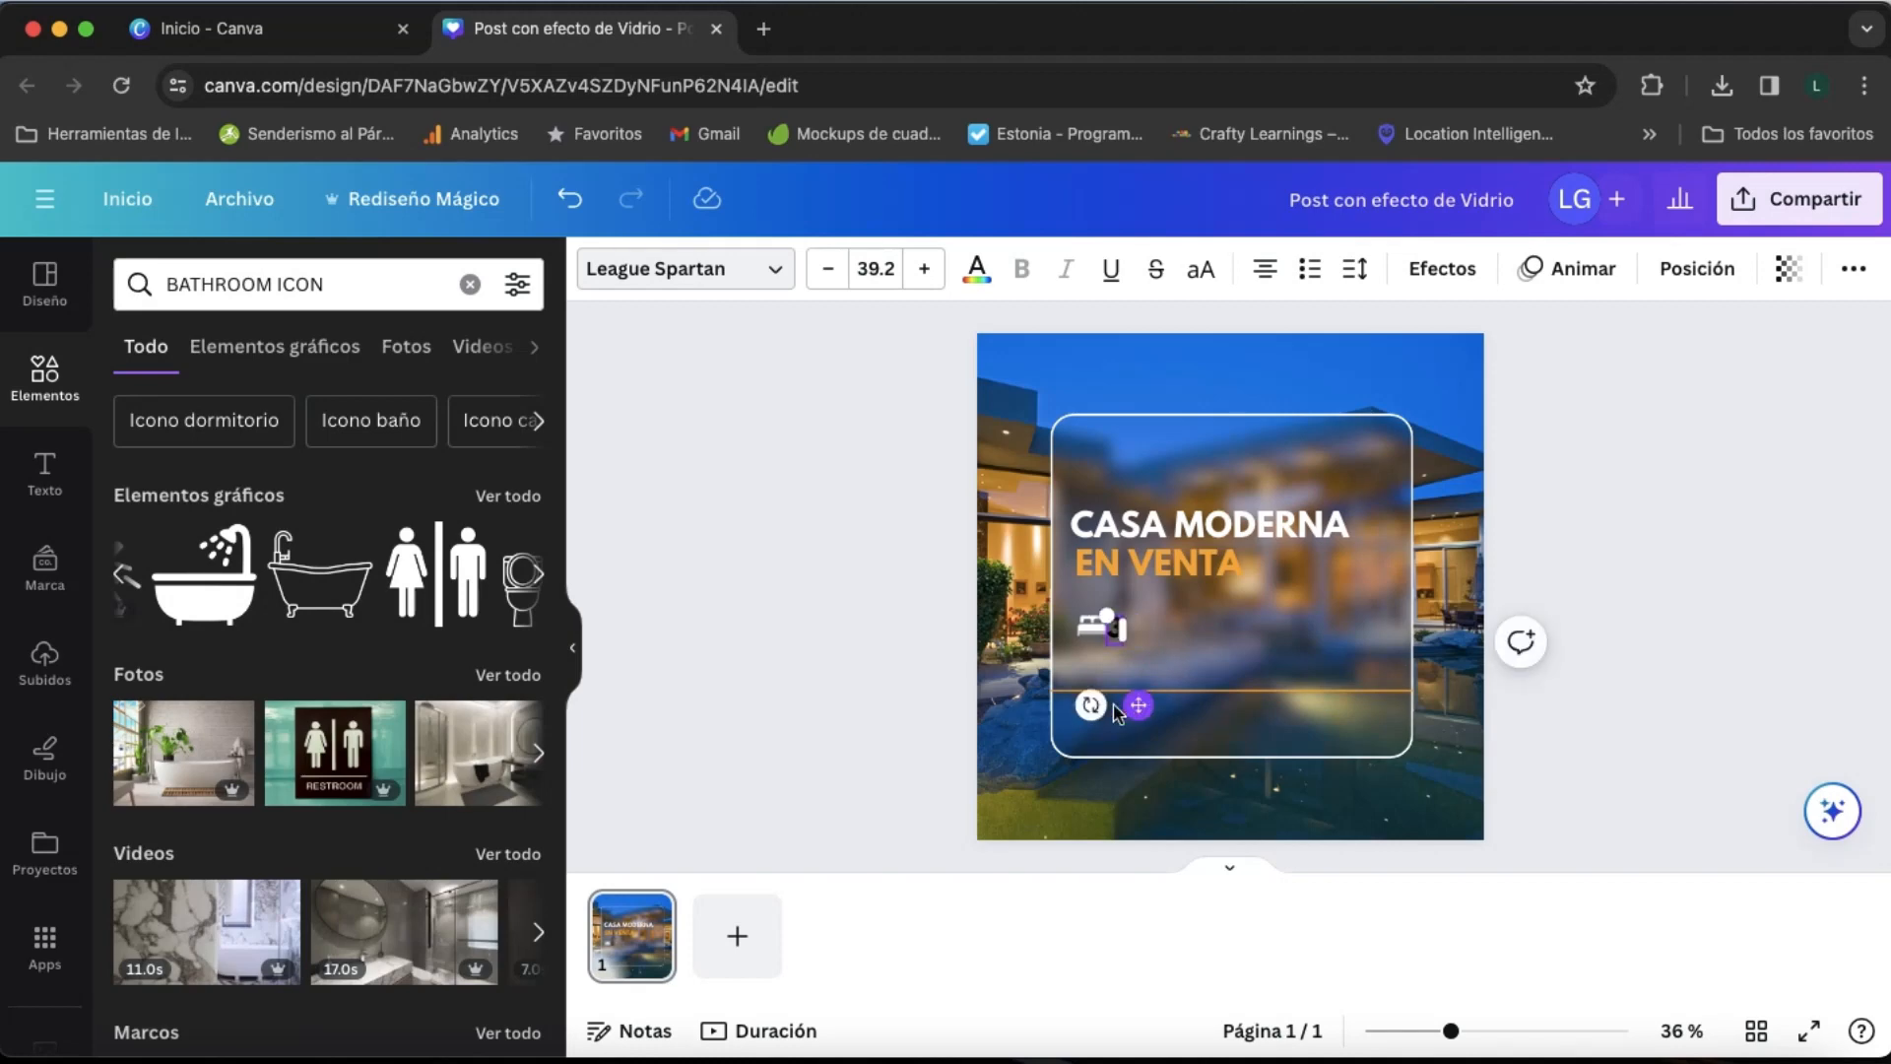
left_click(1180, 659)
double_click(1114, 628)
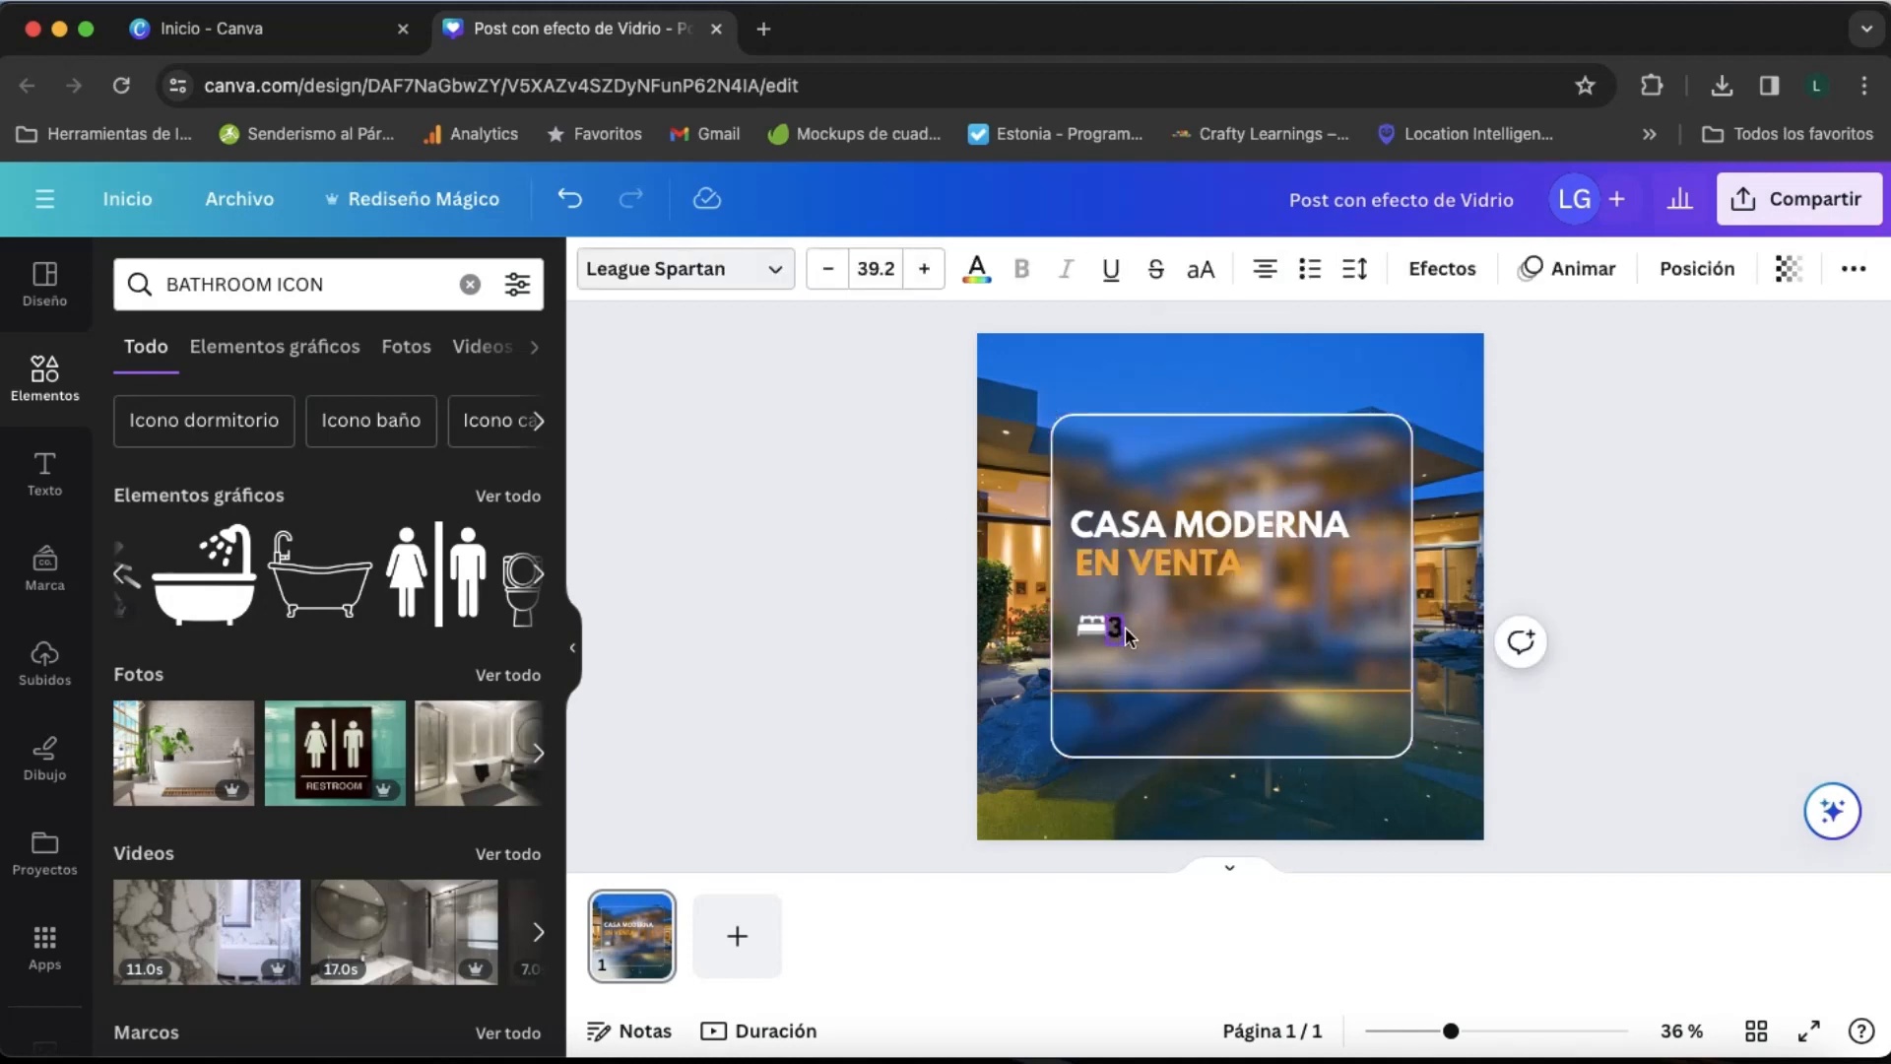
left_click_drag(1125, 627, 1123, 625)
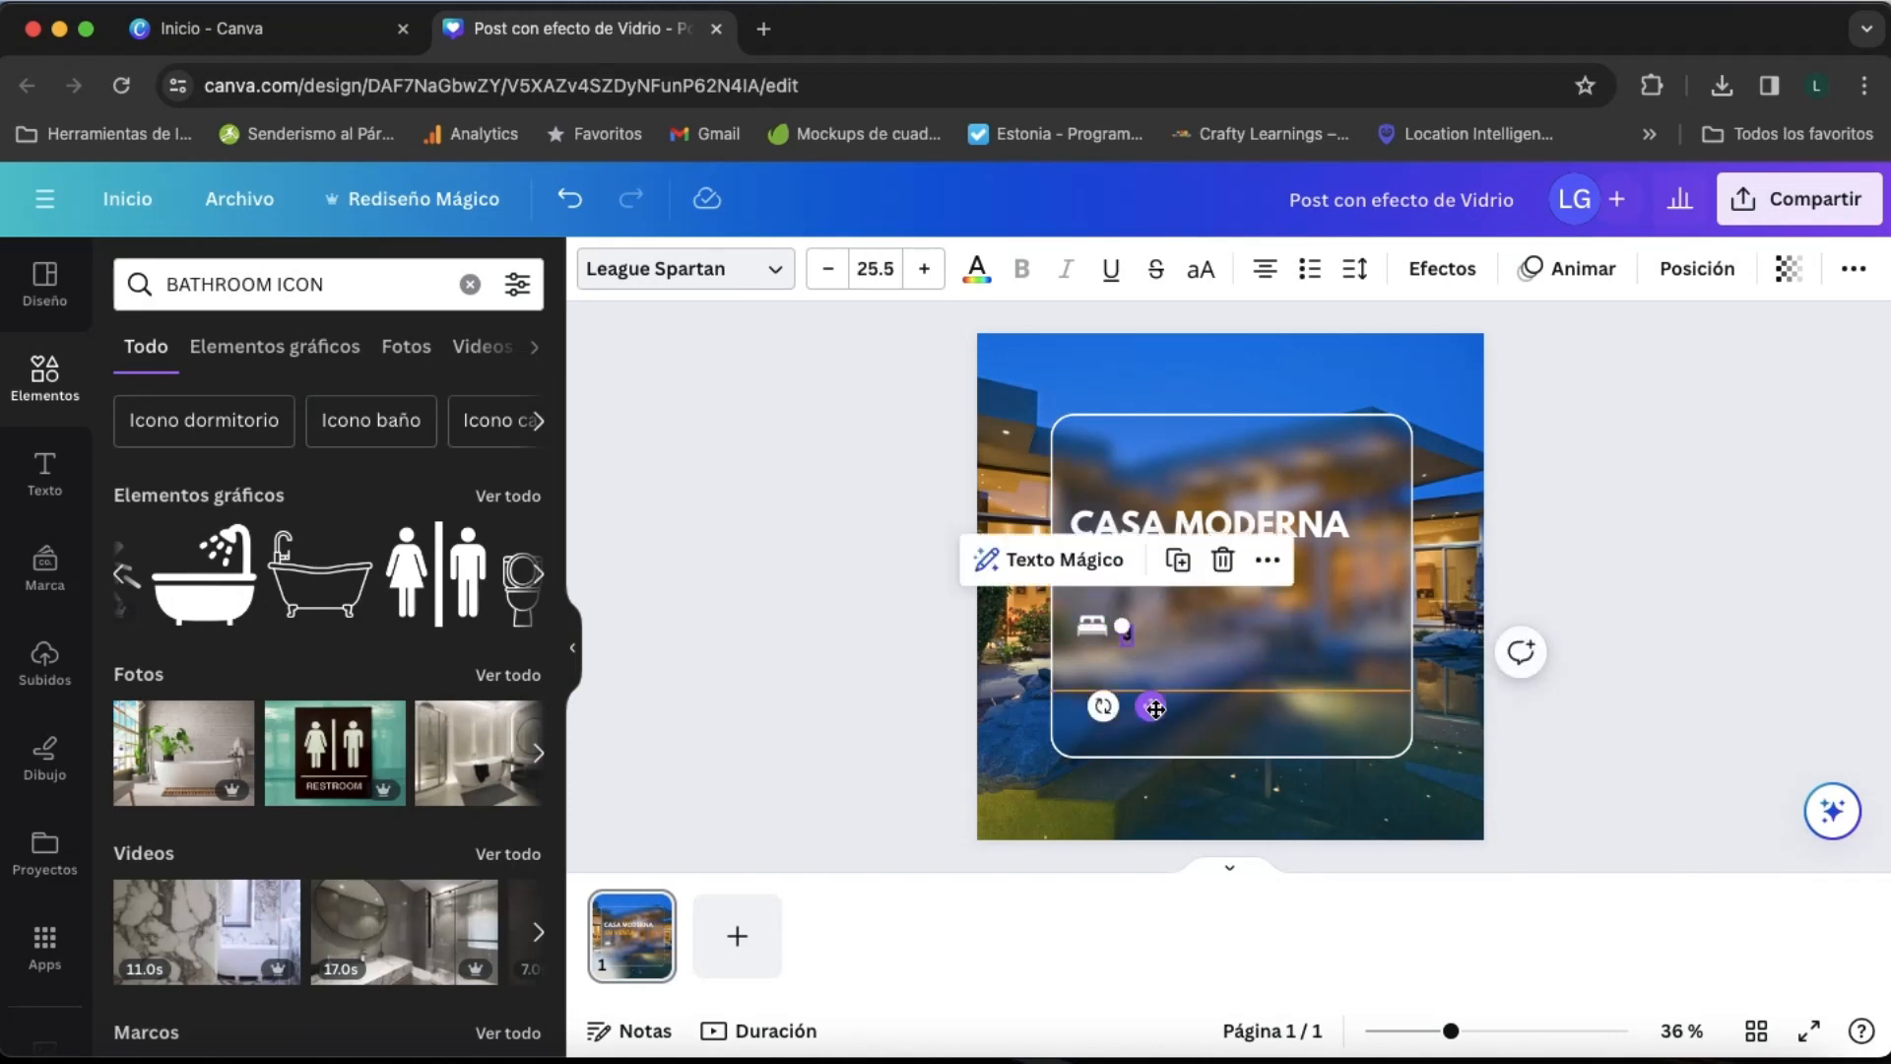
left_click_drag(1151, 707, 1153, 699)
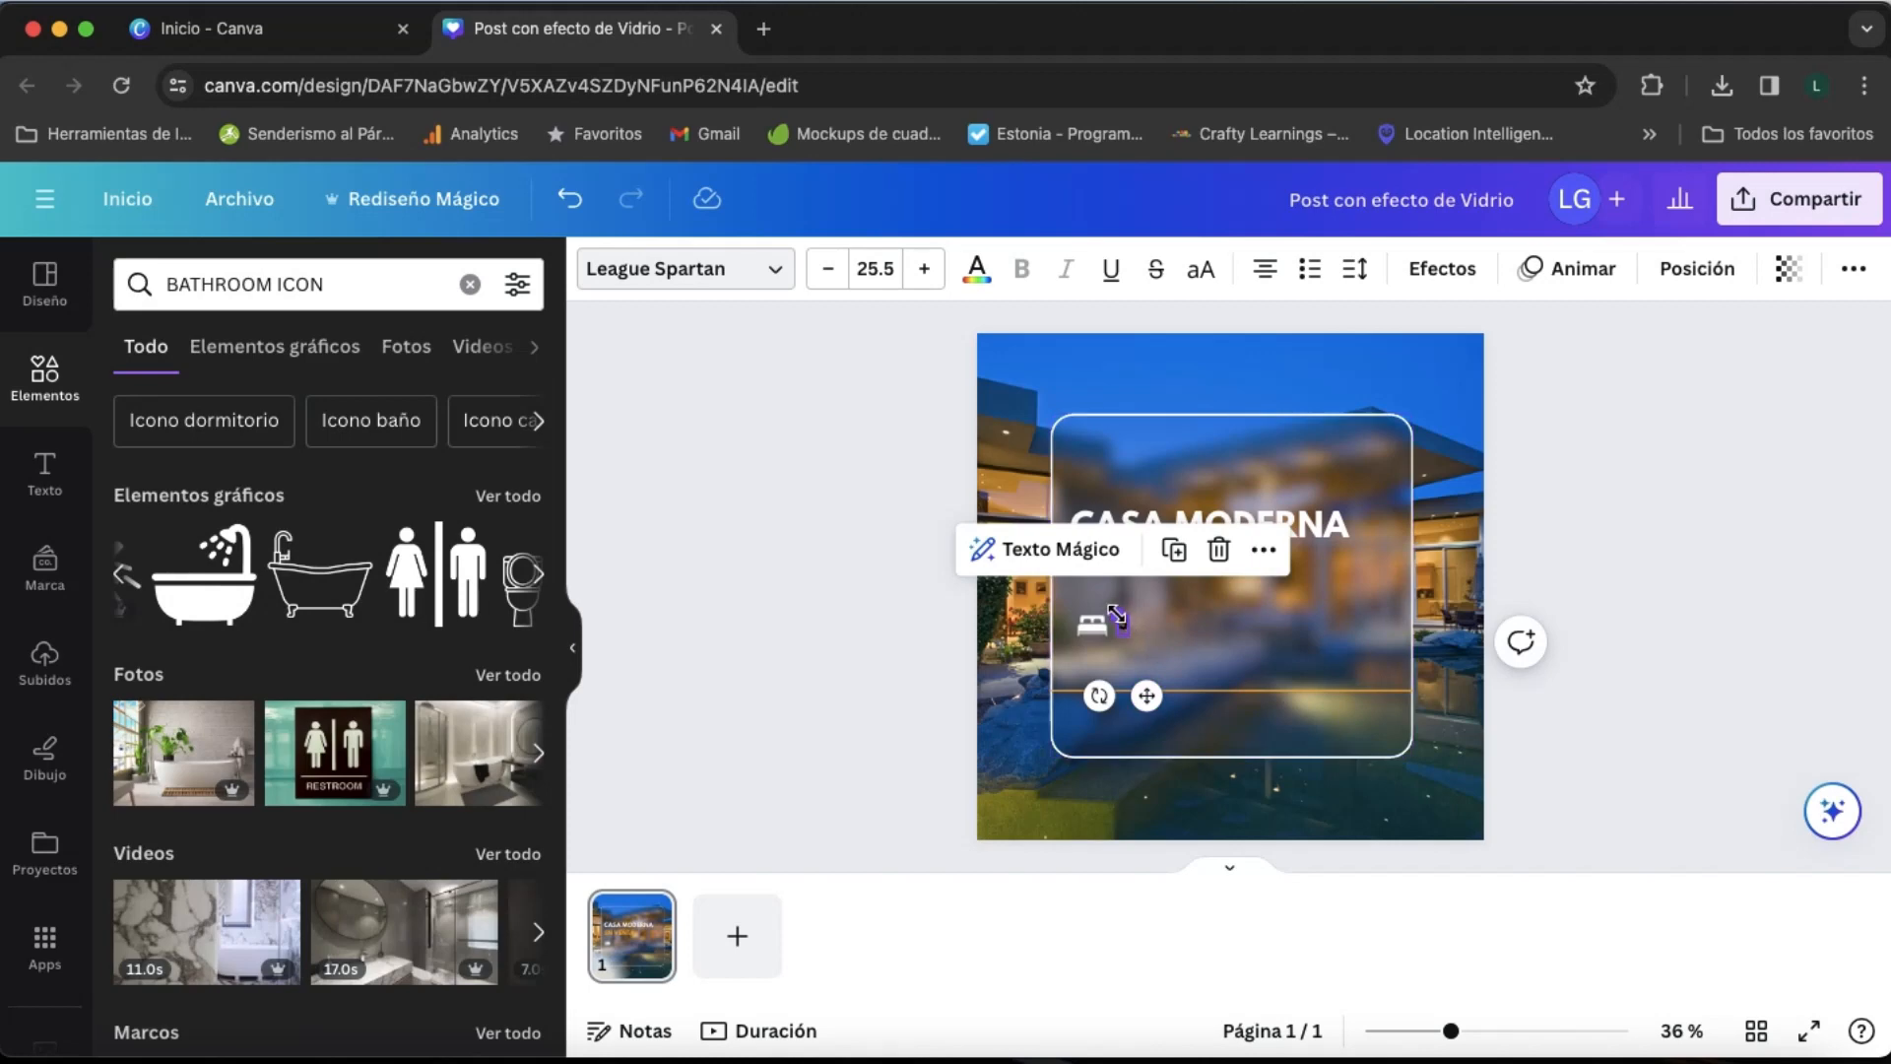
left_click_drag(1116, 615, 1115, 613)
double_click(885, 276)
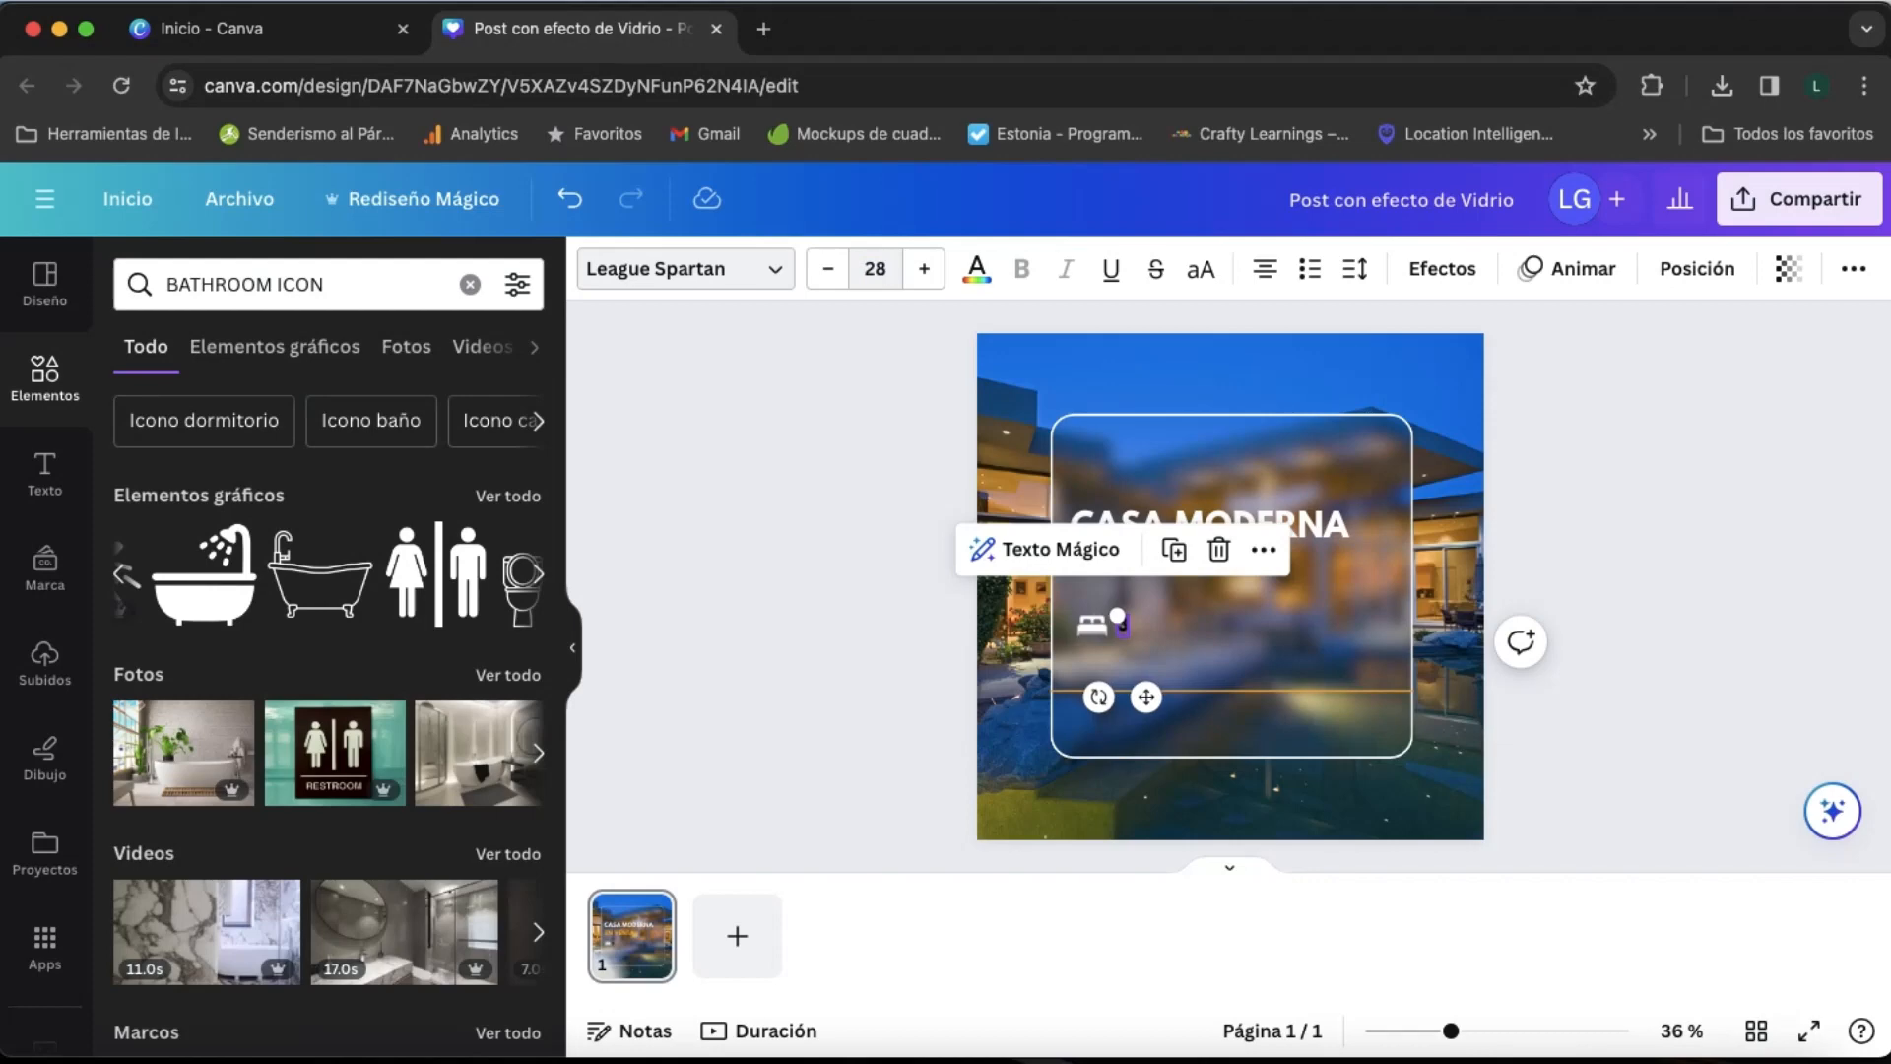
- Nudge the "3" slightly down beside the bed icon and set its text colour to white
key("Return")
left_click_drag(1146, 696, 1141, 703)
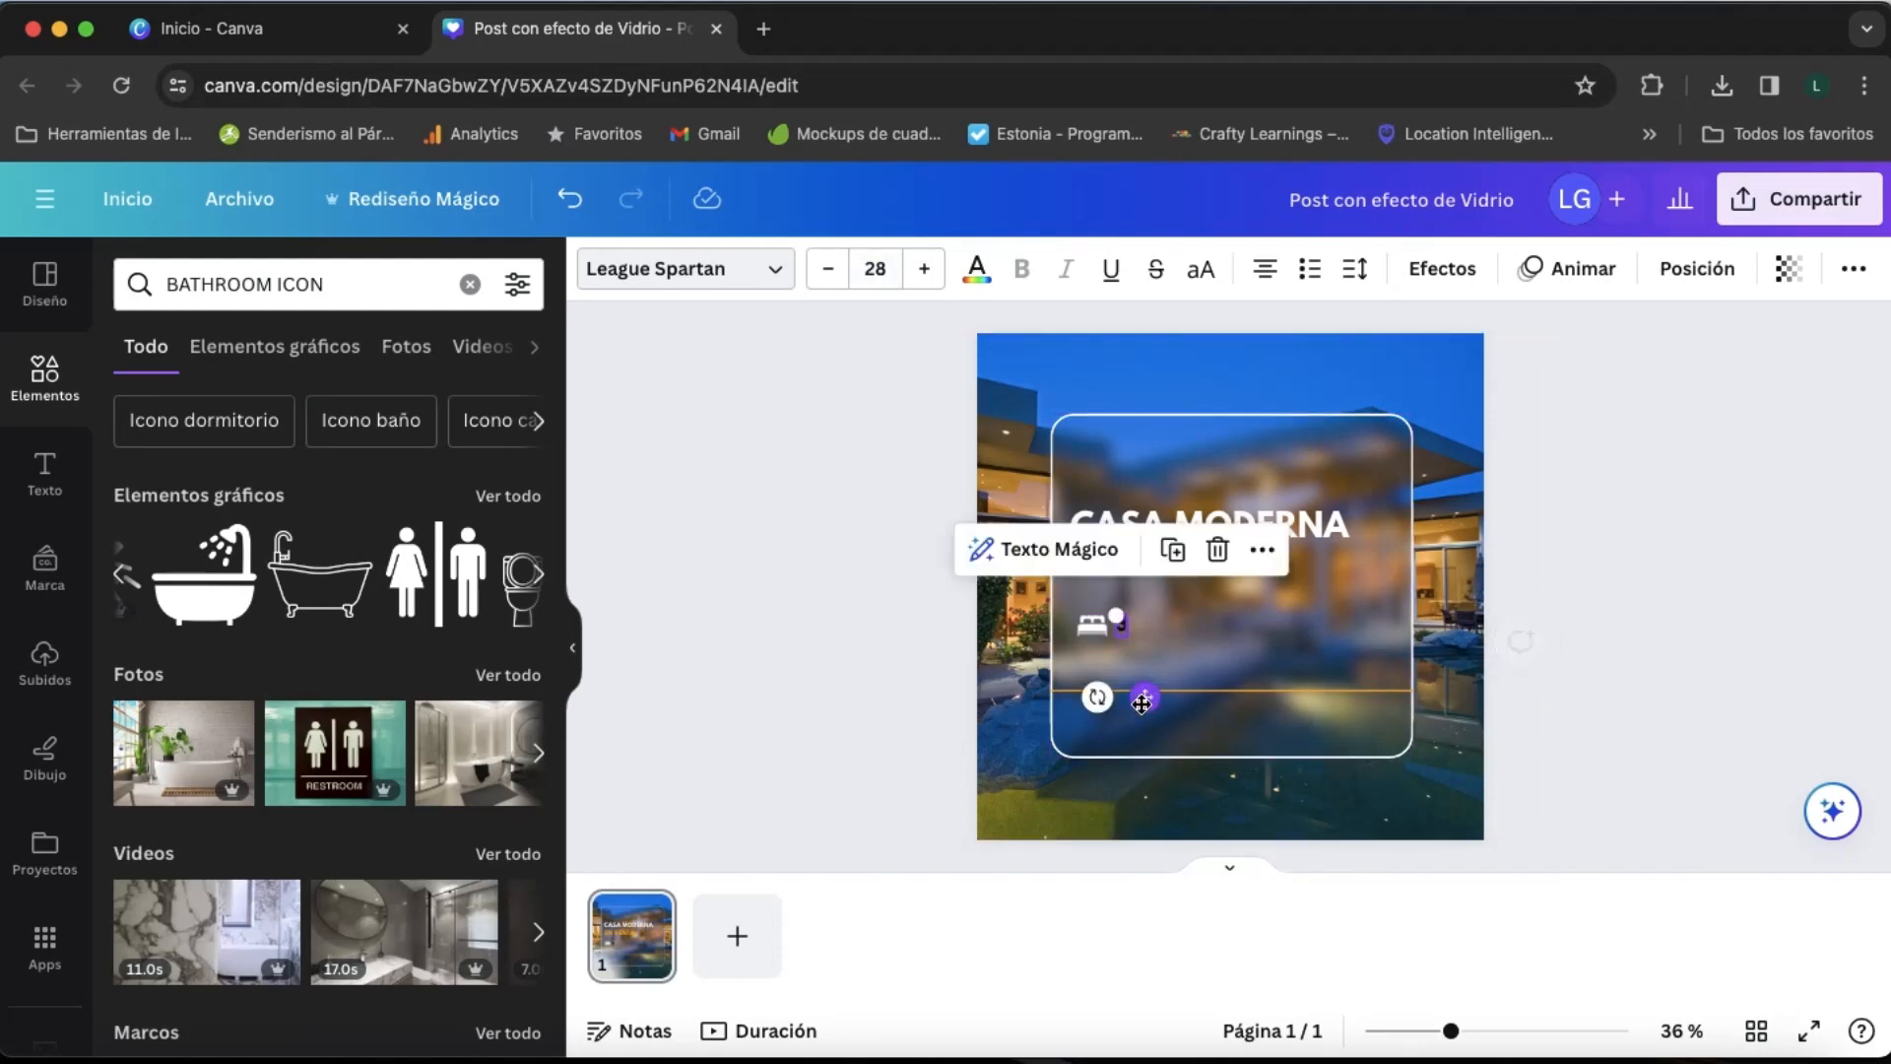
left_click(1137, 634)
left_click(1122, 627)
key("Down")
key("Down")
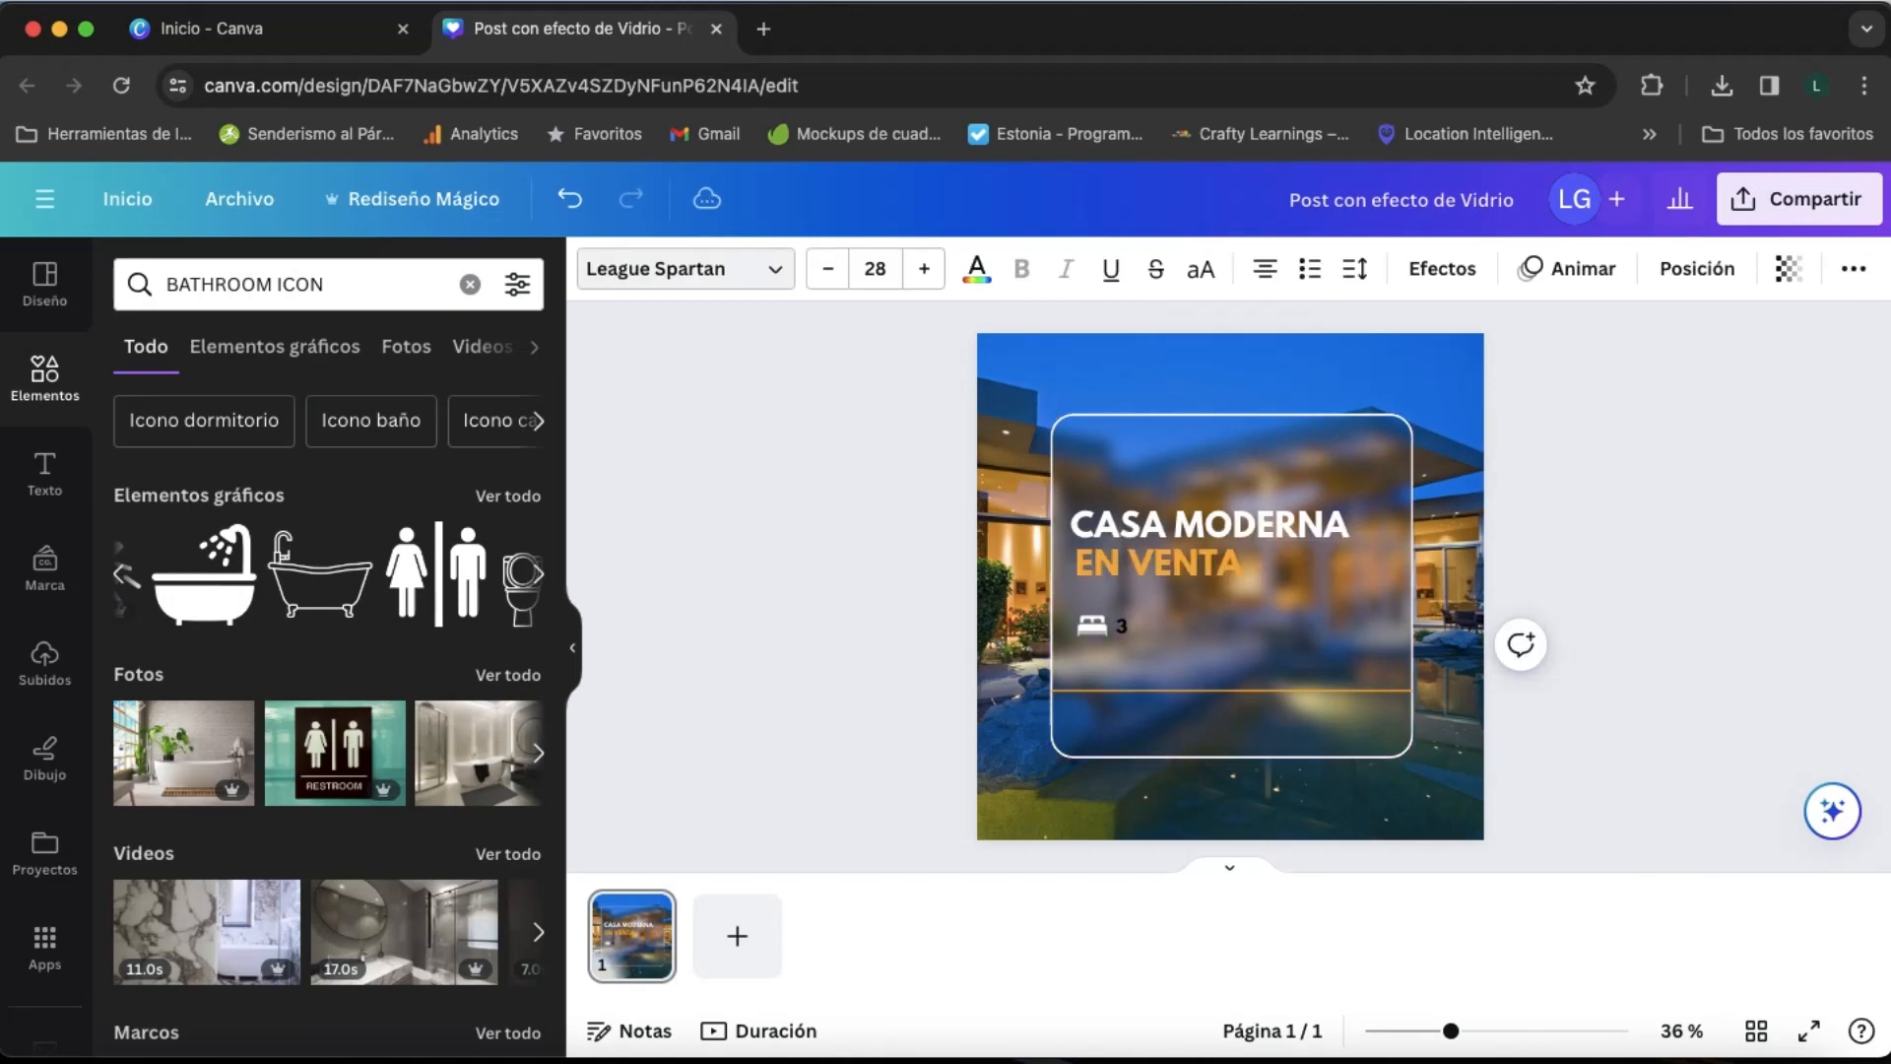
left_click(976, 268)
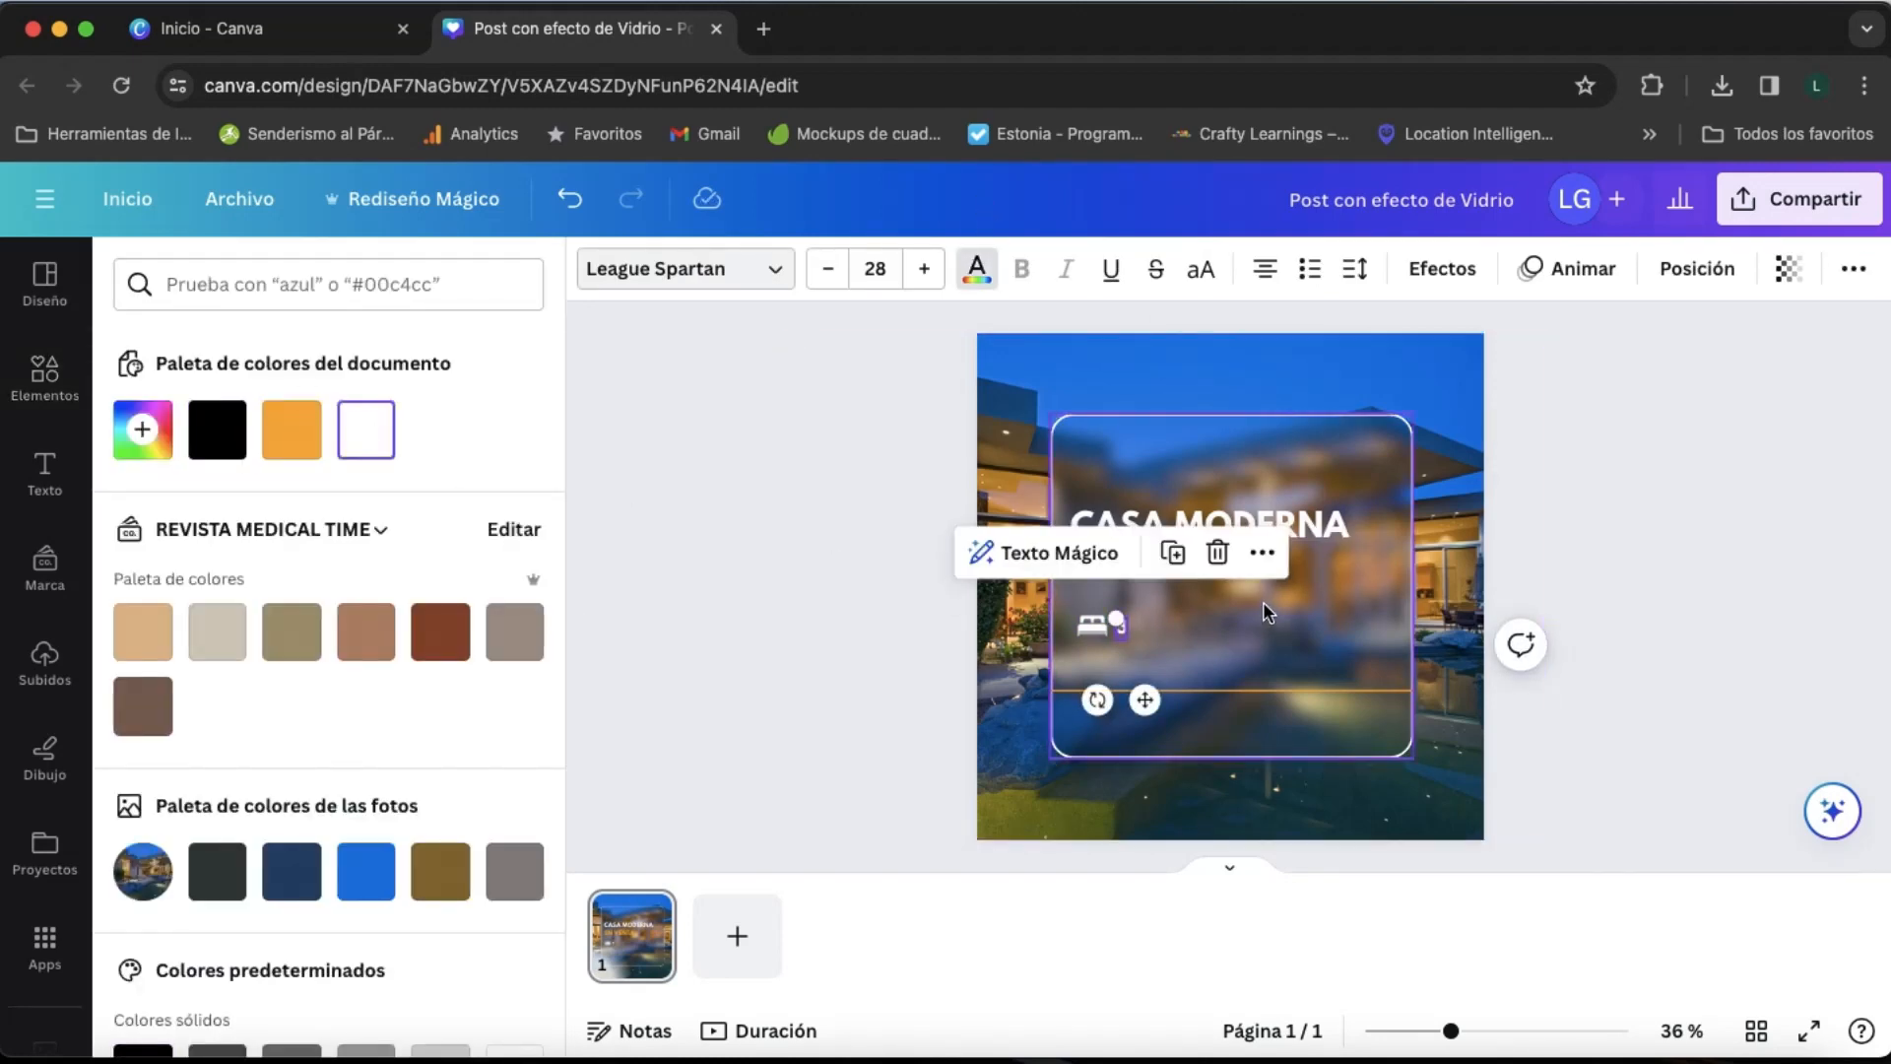
left_click(1235, 642)
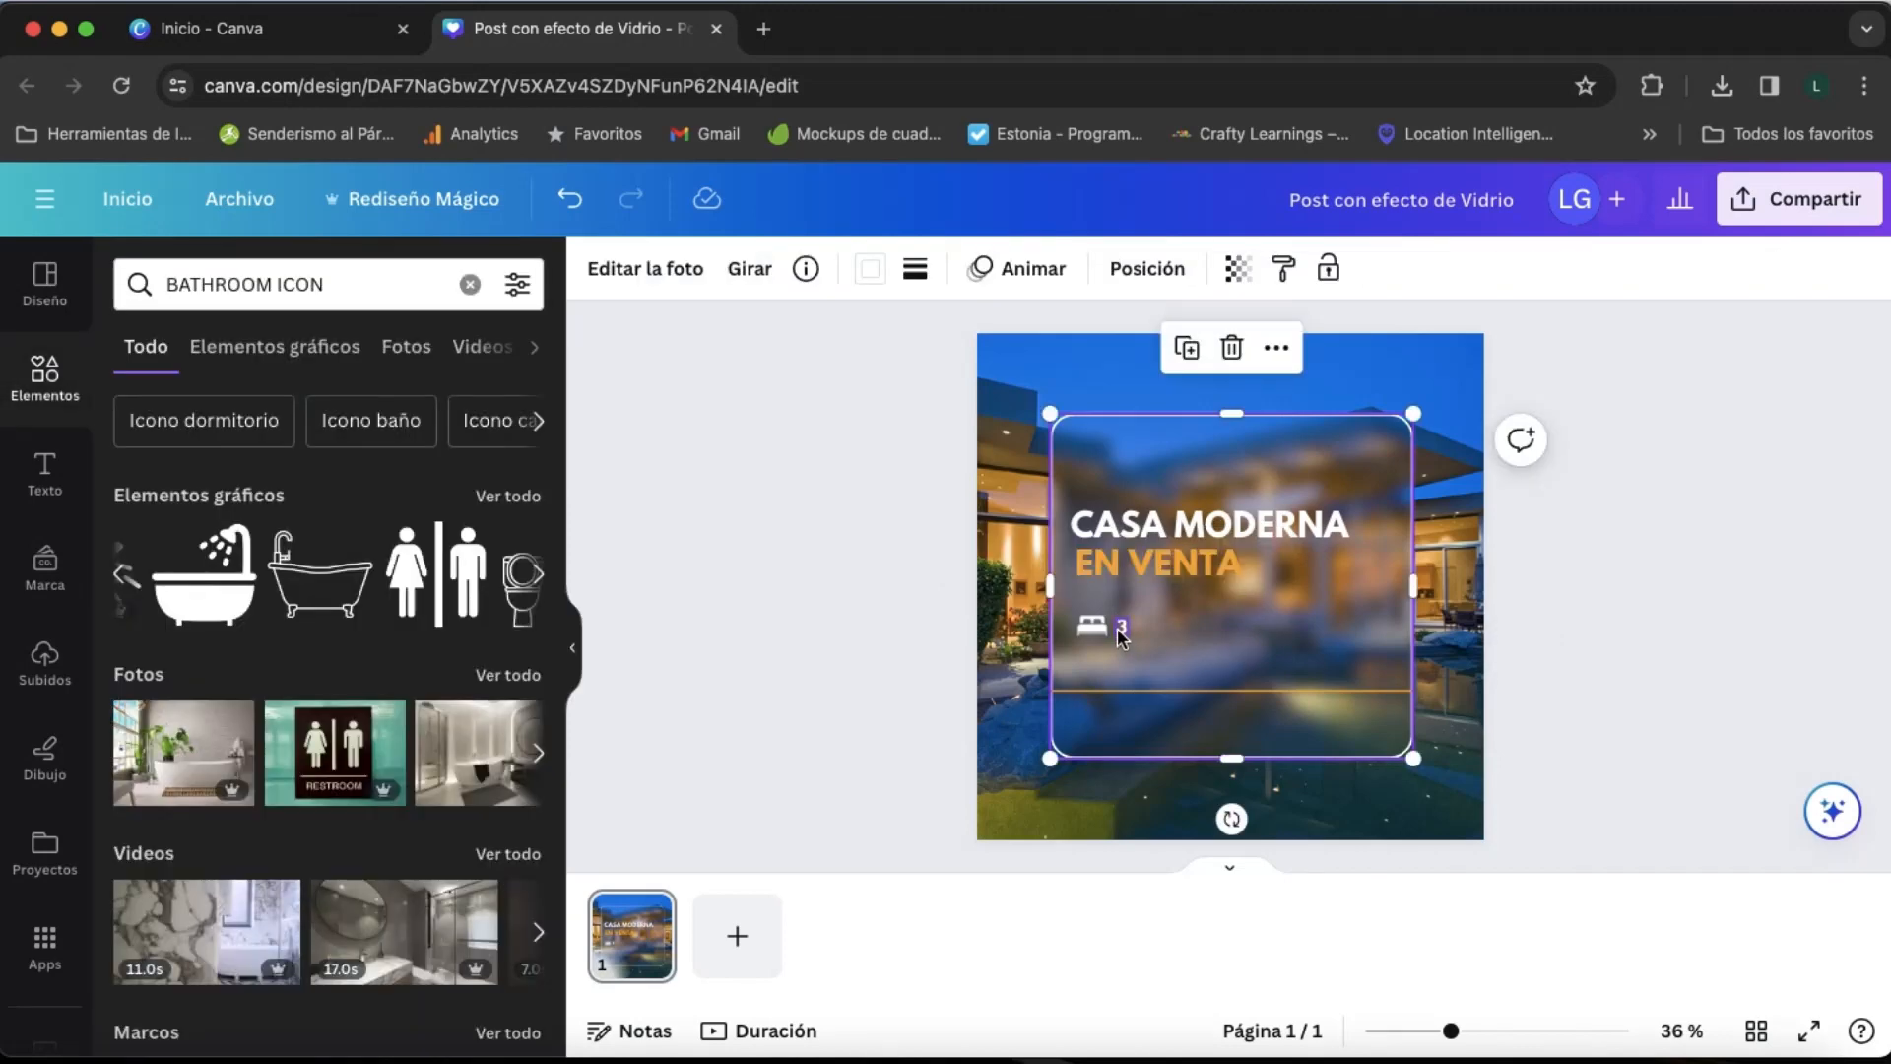
- Add the solid bathtub-with-shower icon and shrink it to about 52 by 51 beside the "3"
scroll(241, 620, "right", 5)
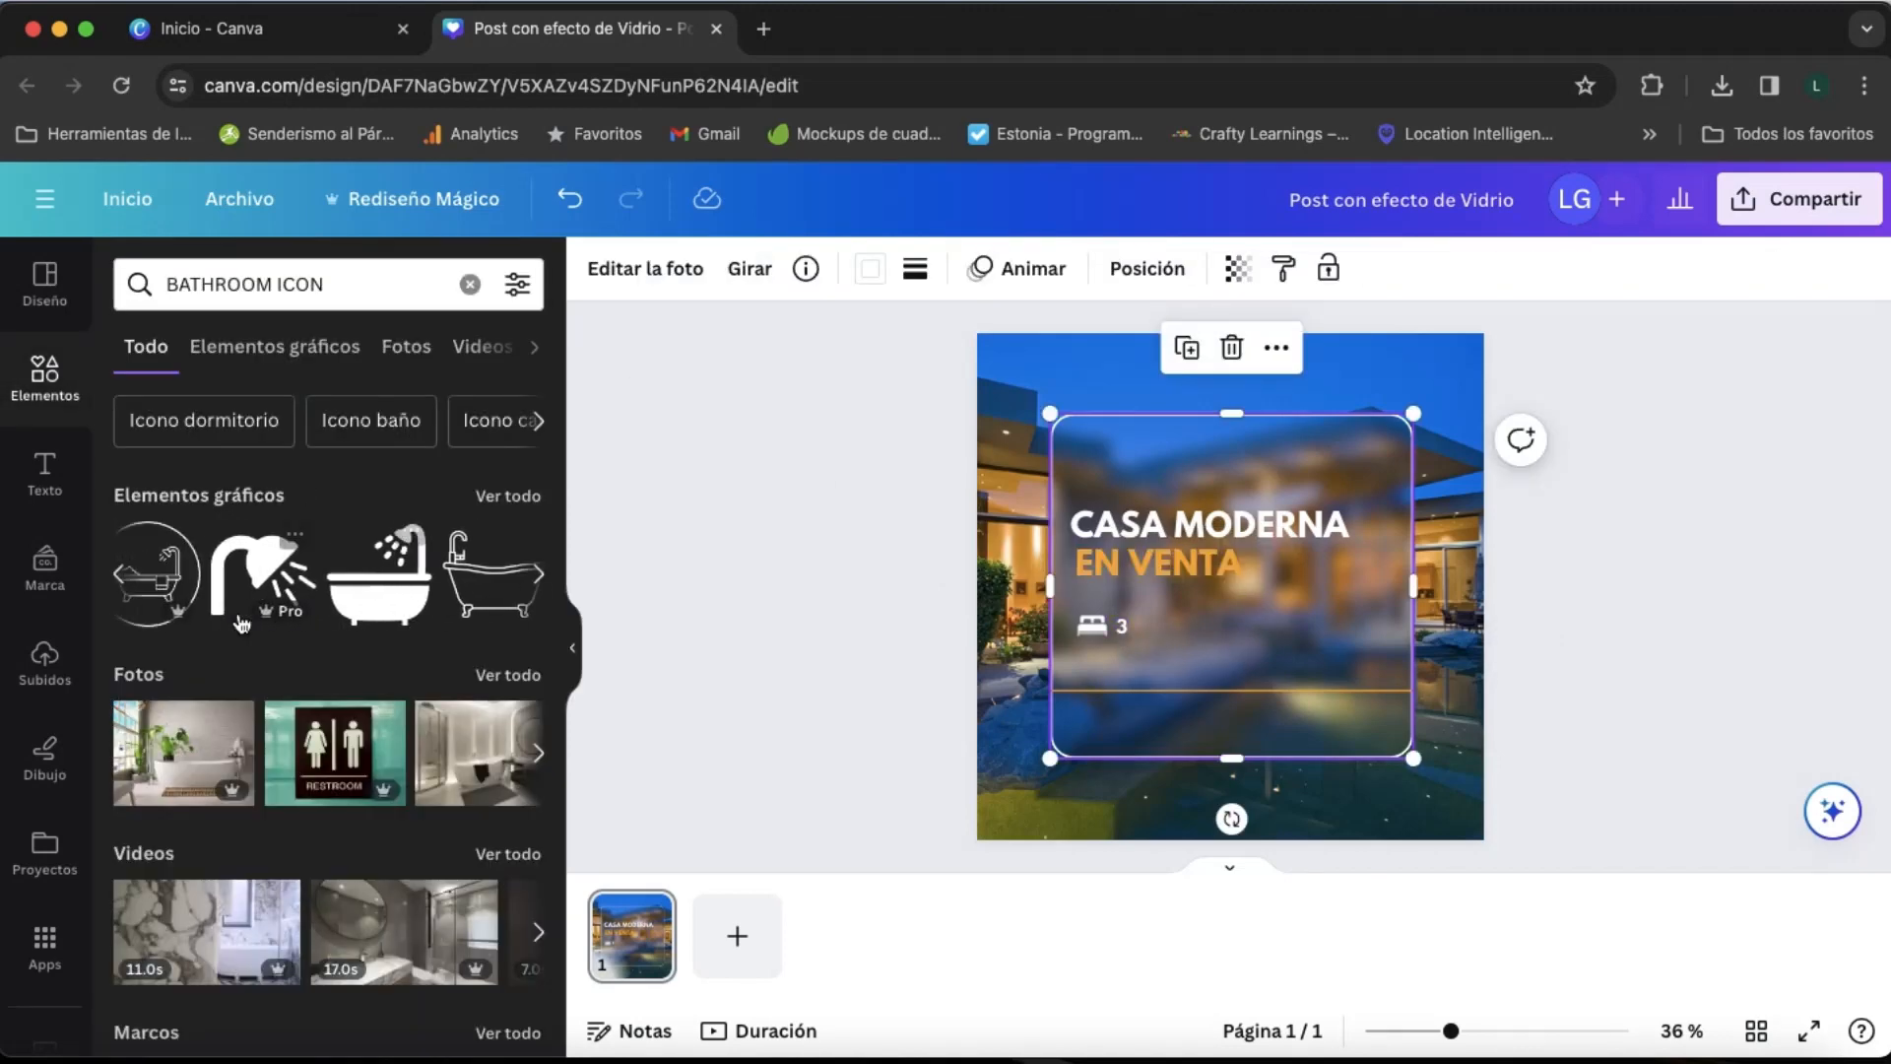
left_click(261, 596)
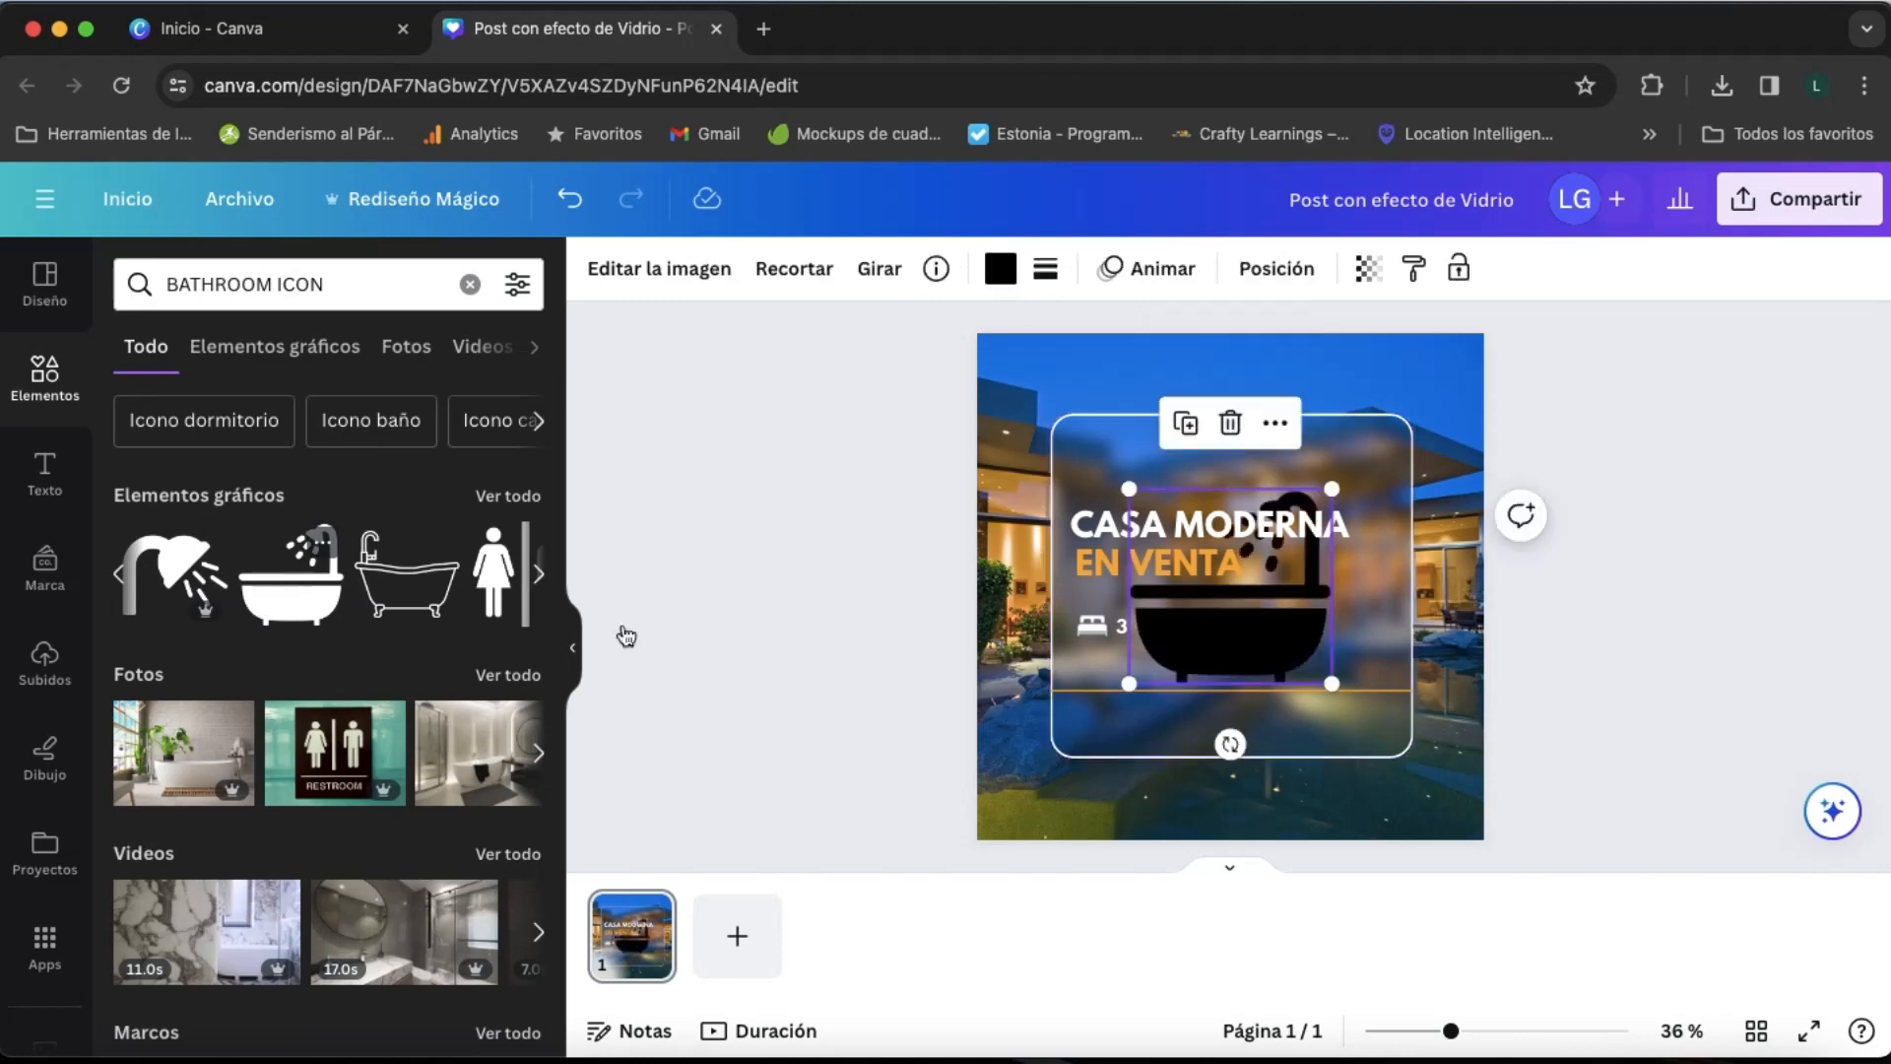
left_click_drag(1329, 686, 1165, 612)
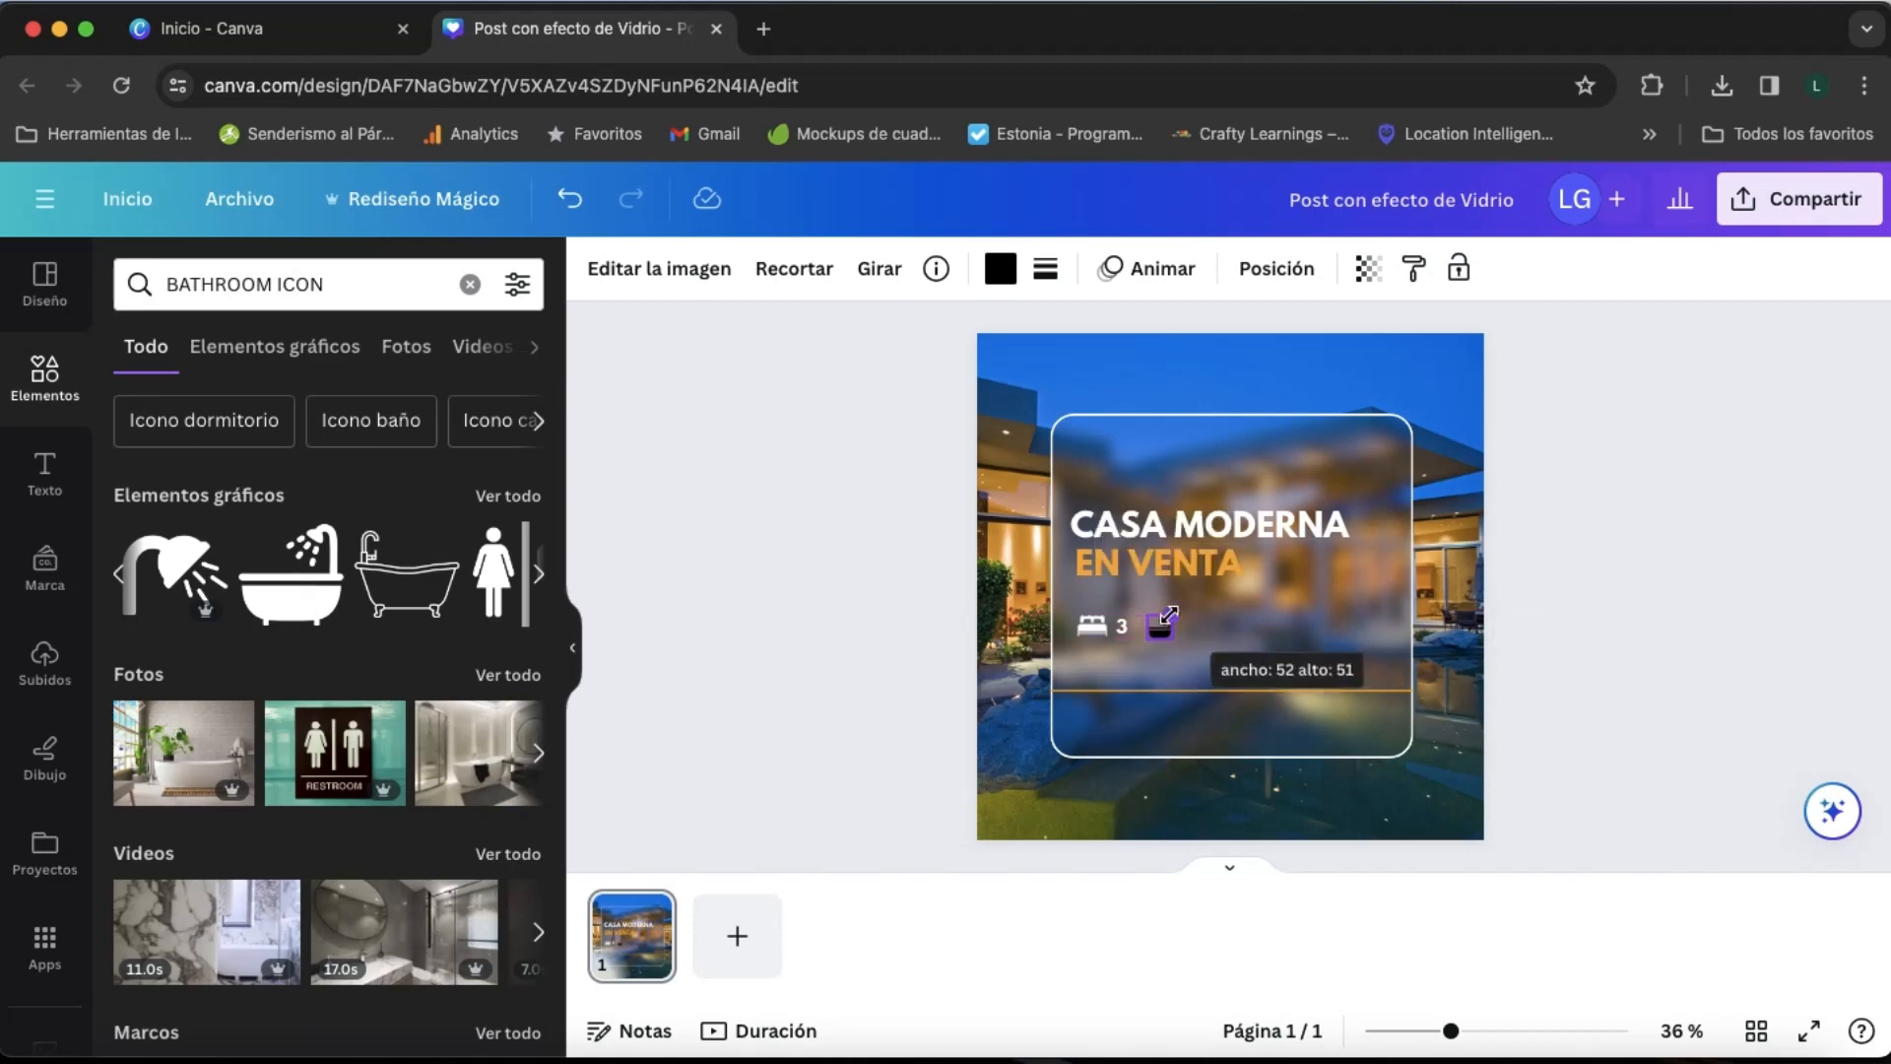
left_click(1164, 632)
left_click(1164, 630)
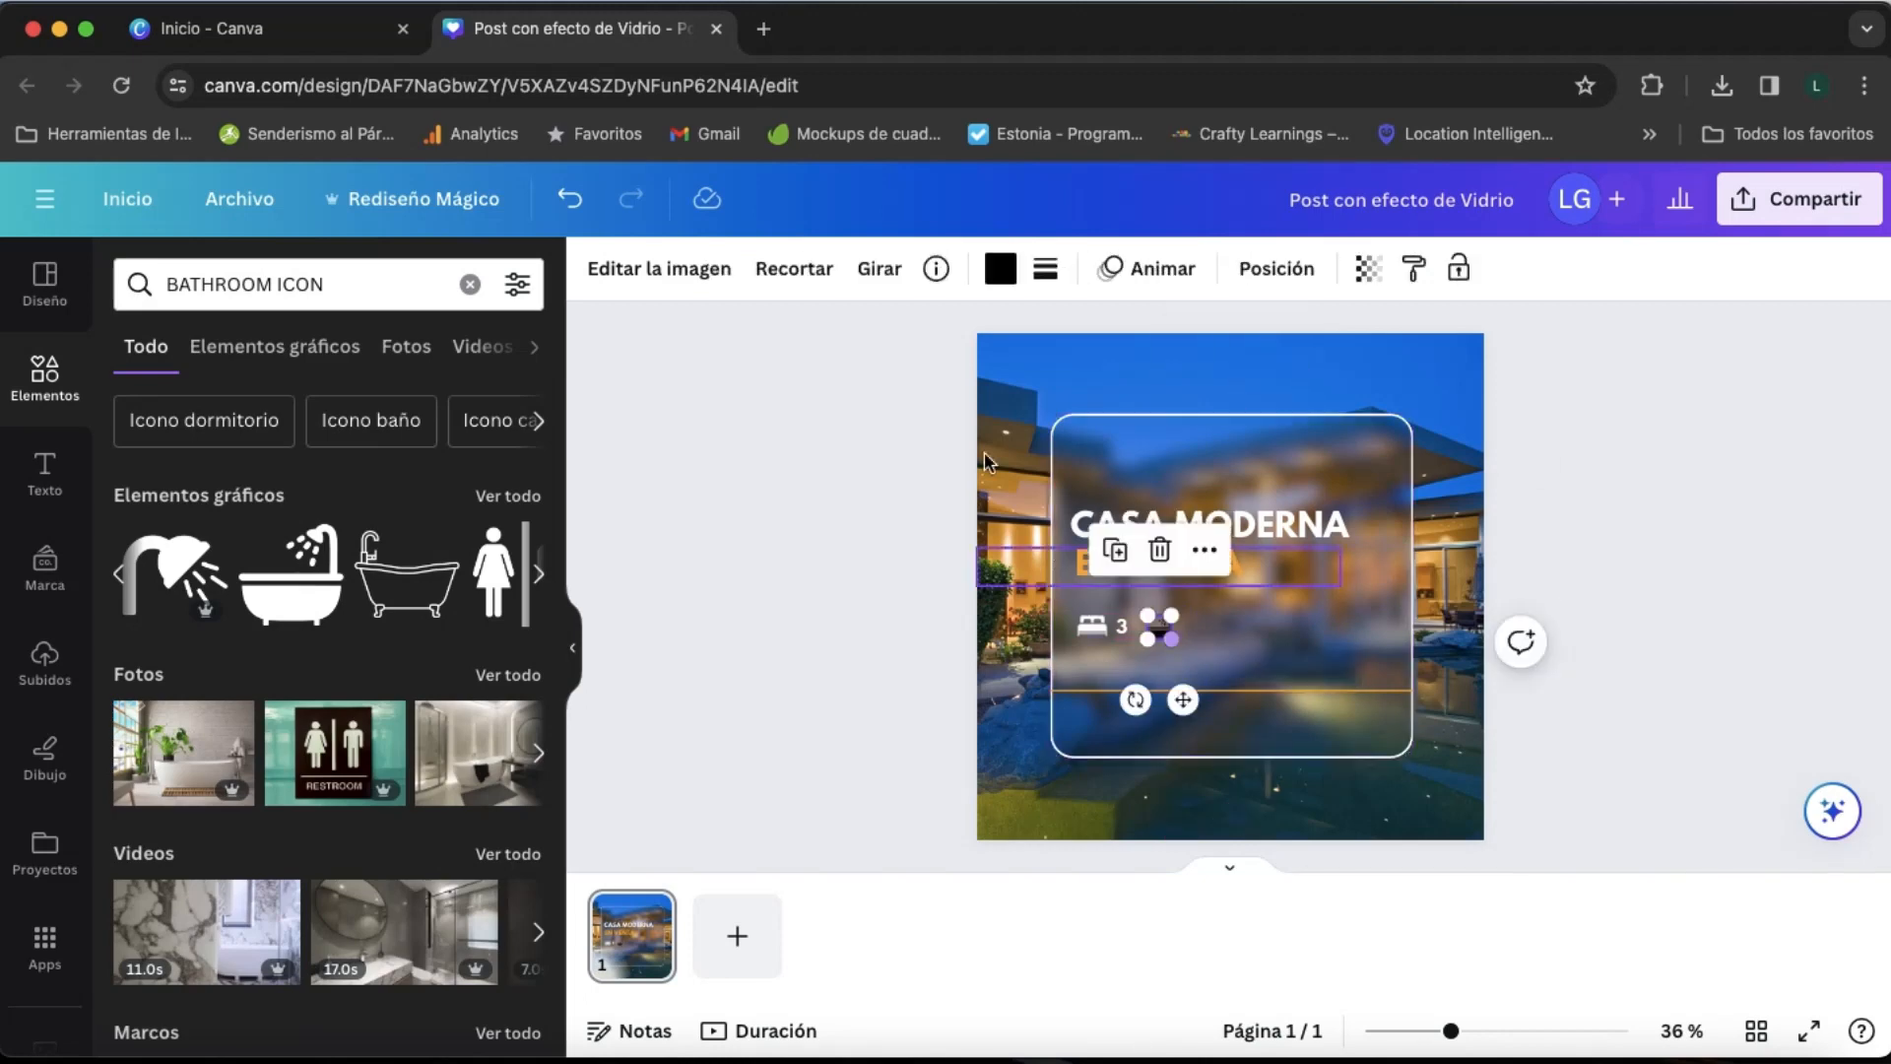
- Recolour the bathtub icon white and shift it slightly right, away from the "3"
left_click(1000, 268)
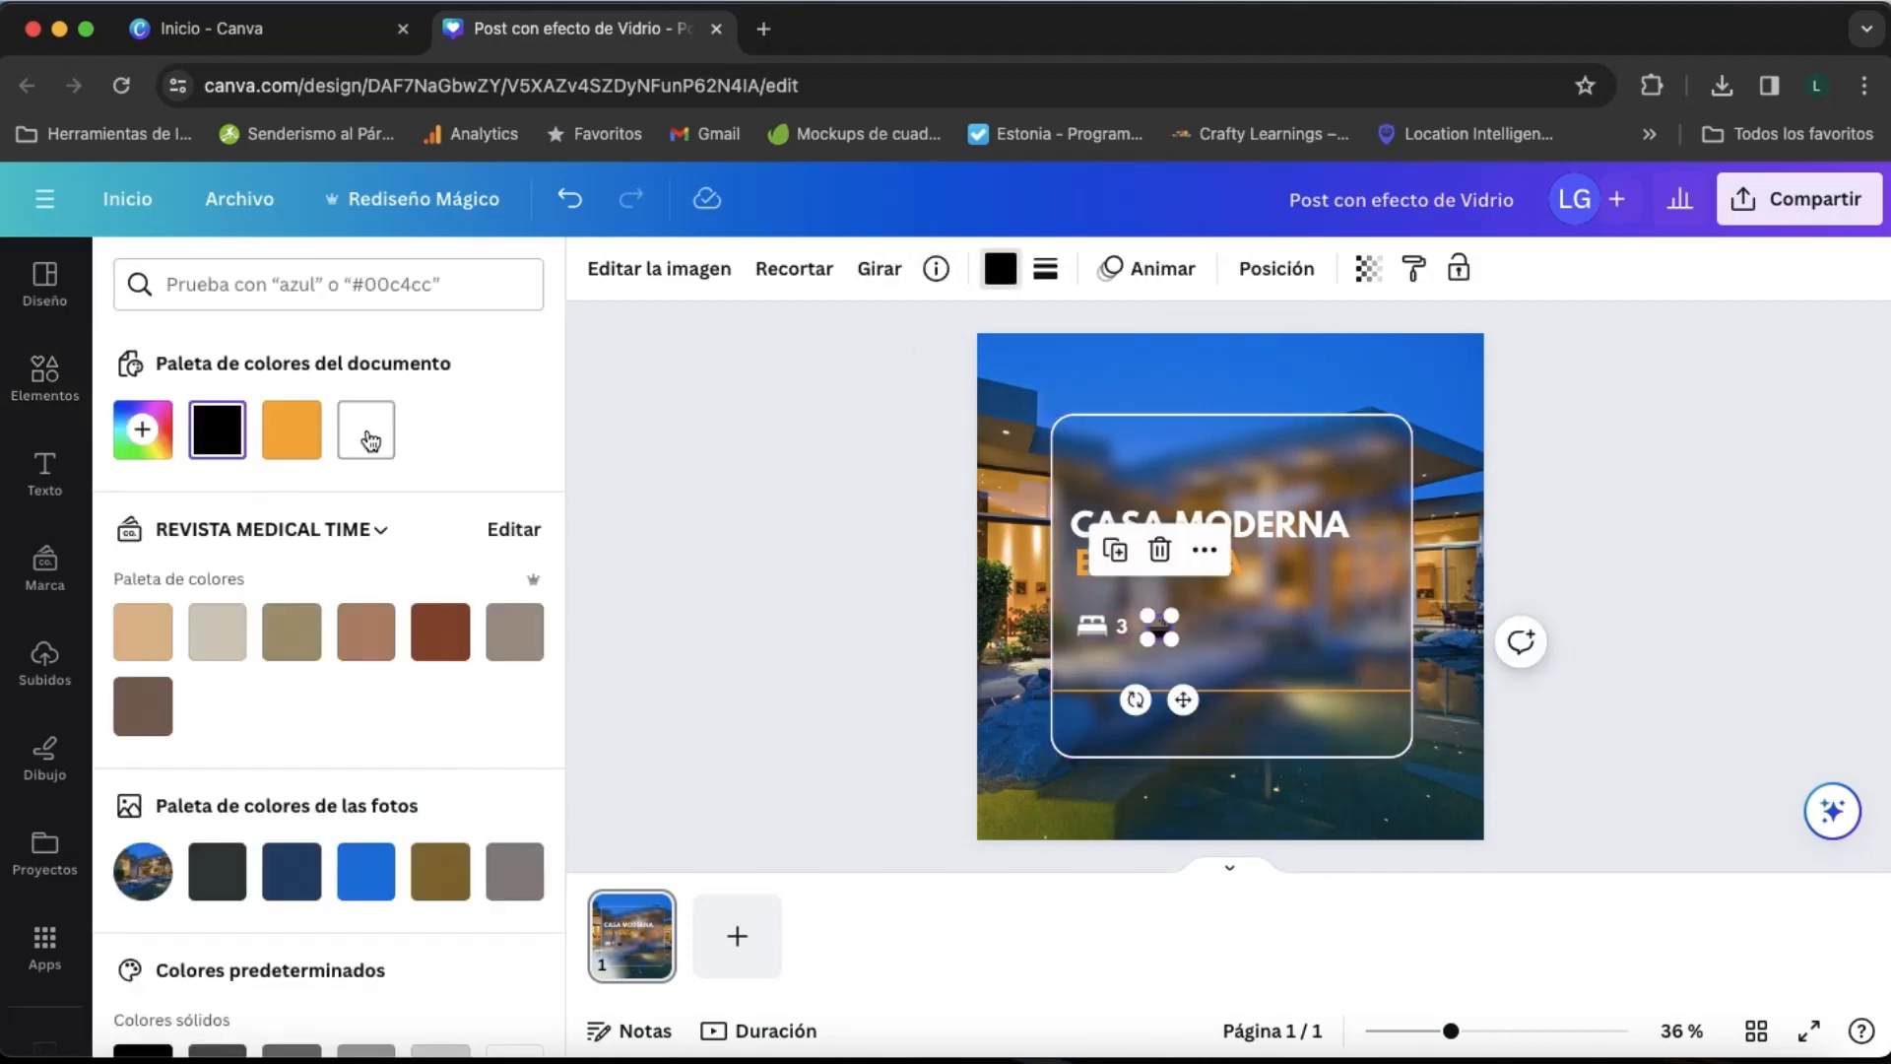
left_click(365, 429)
left_click_drag(1187, 701, 1204, 700)
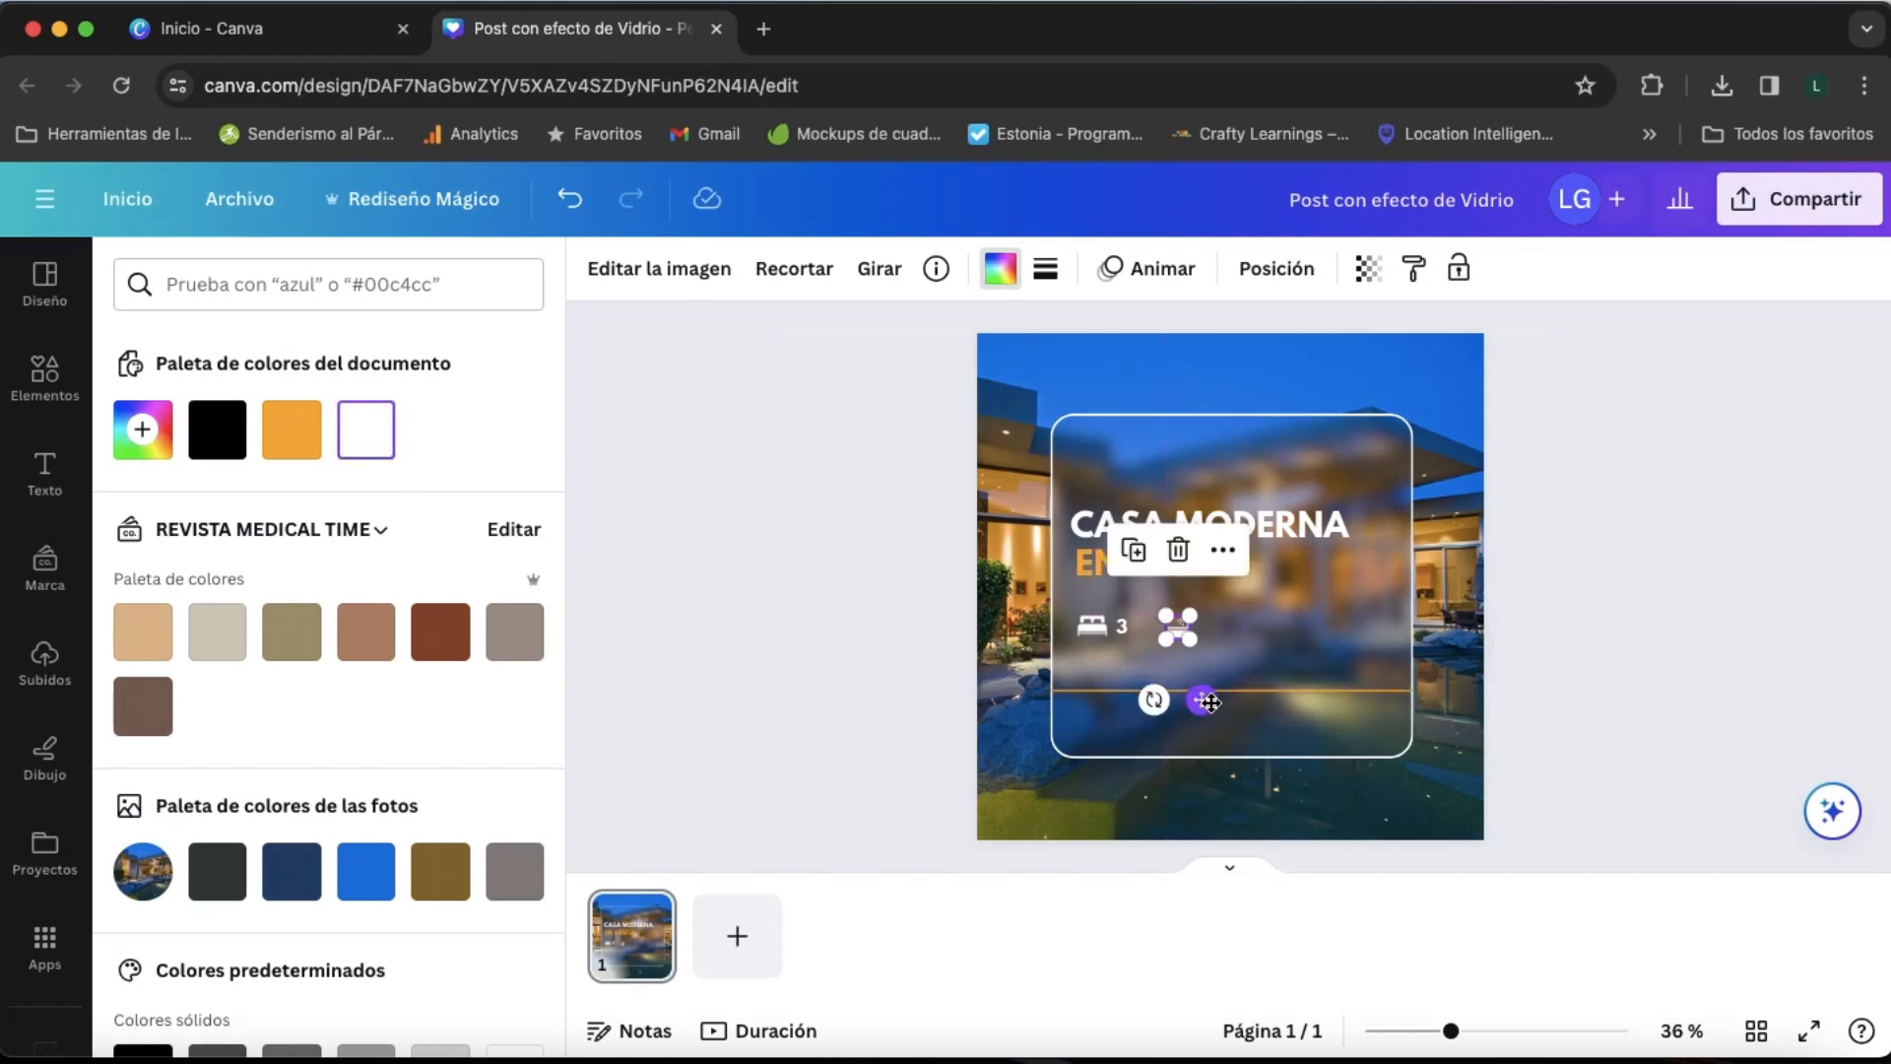
left_click(1224, 641)
- Duplicate the "3" beside the bathtub icon, change the copy to "2" and nudge both numbers slightly down
left_click(1120, 626)
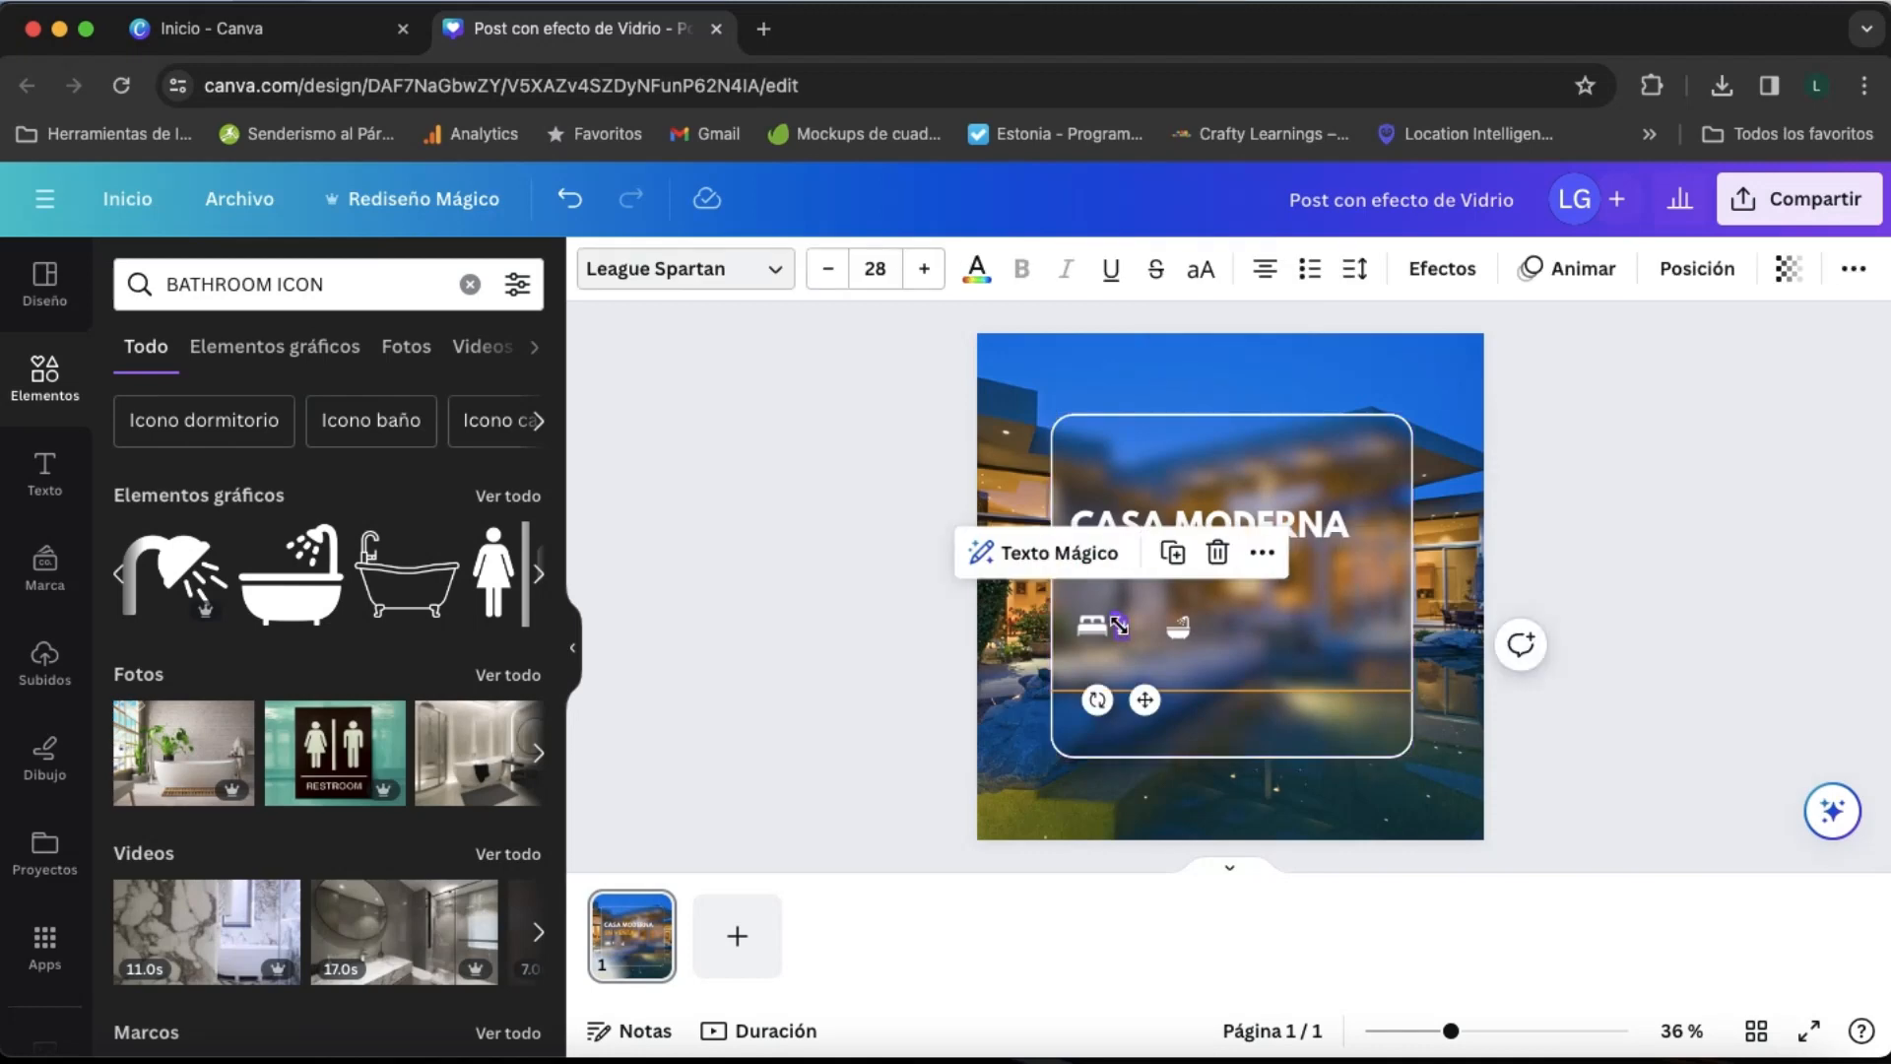
key("super+d")
left_click_drag(1155, 713, 1231, 709)
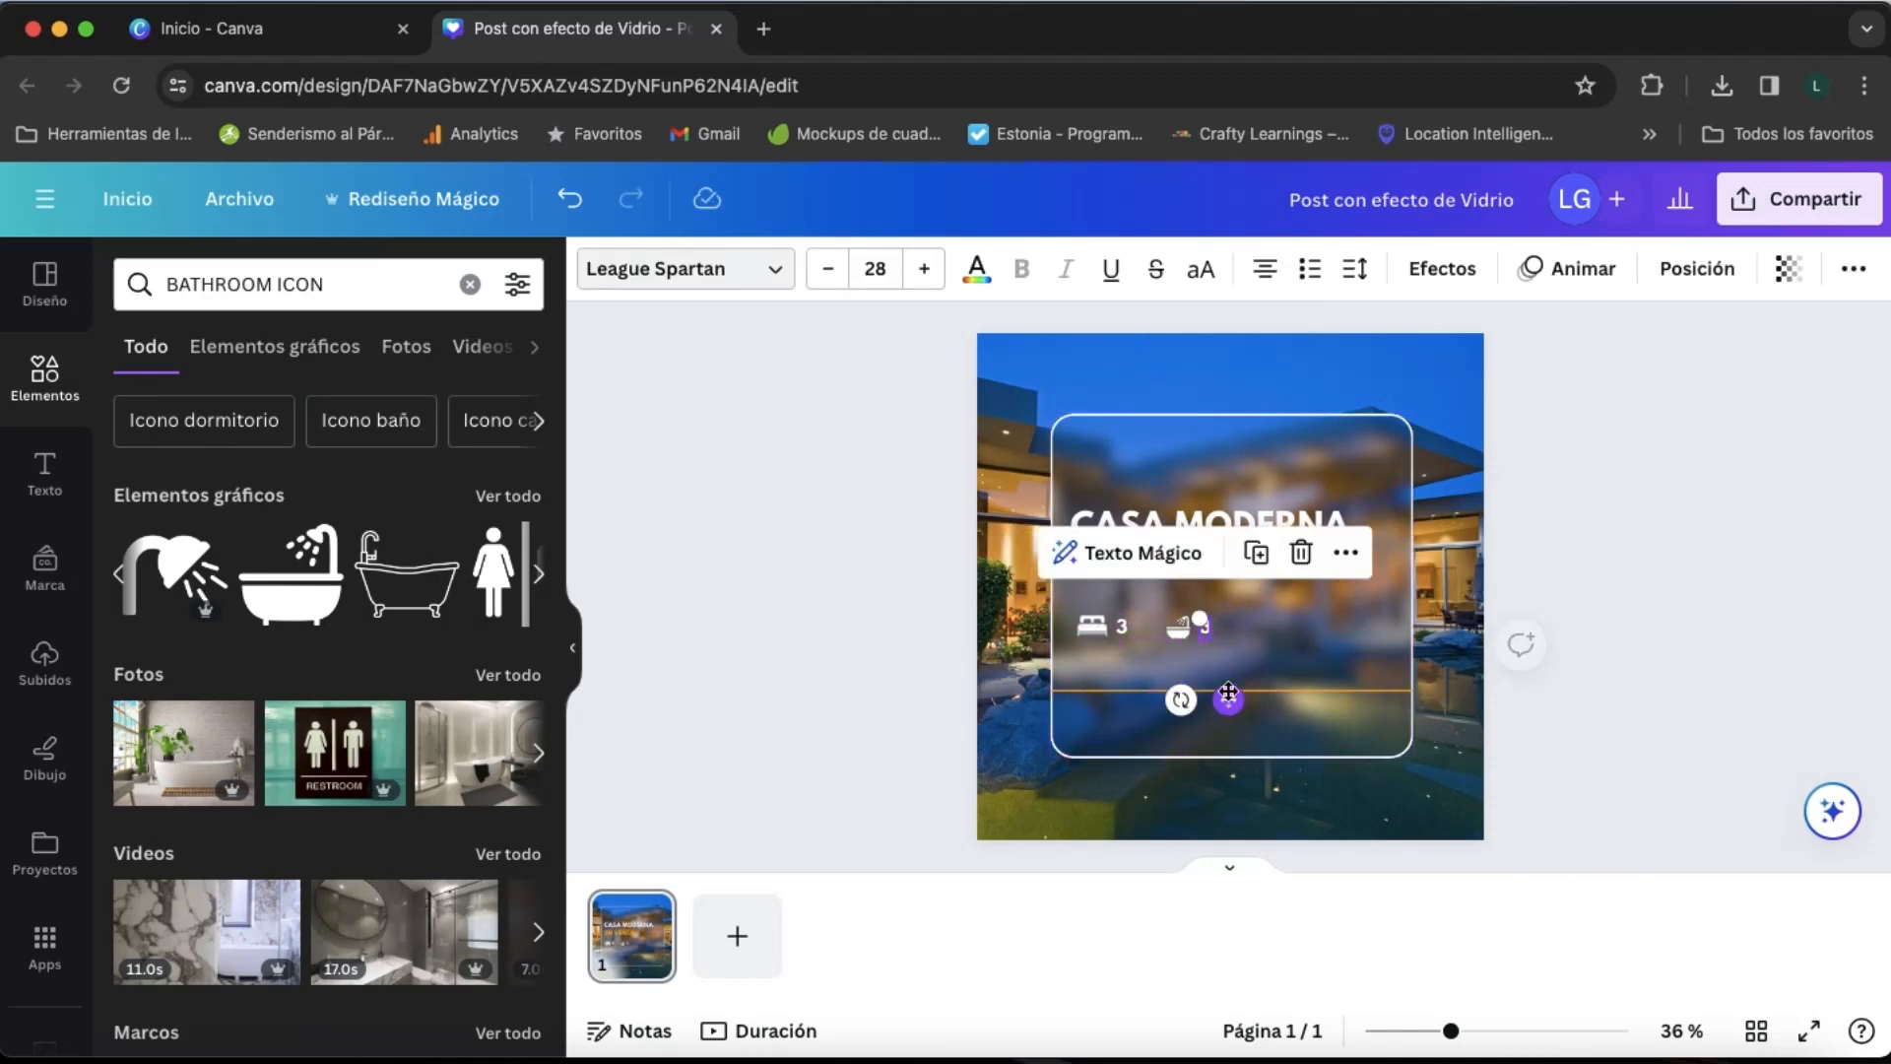
left_click(1208, 630)
type("2")
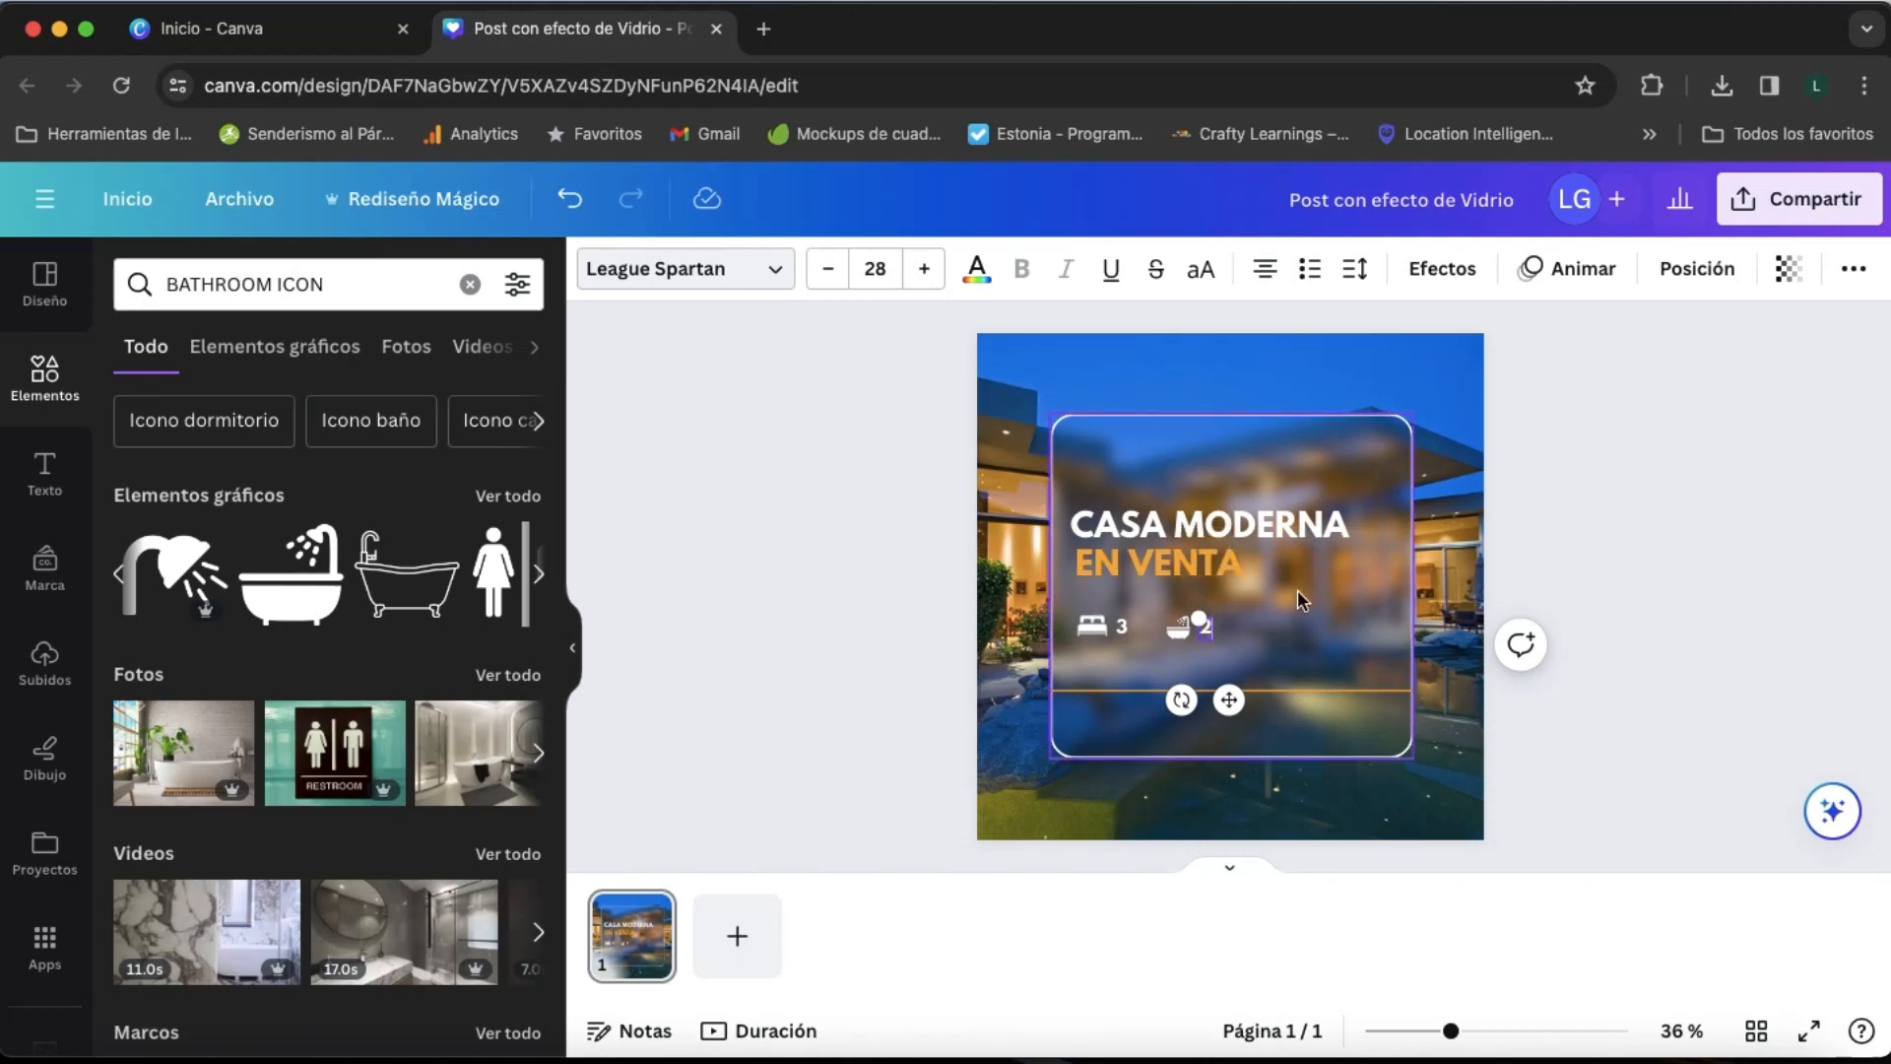
left_click(1300, 594)
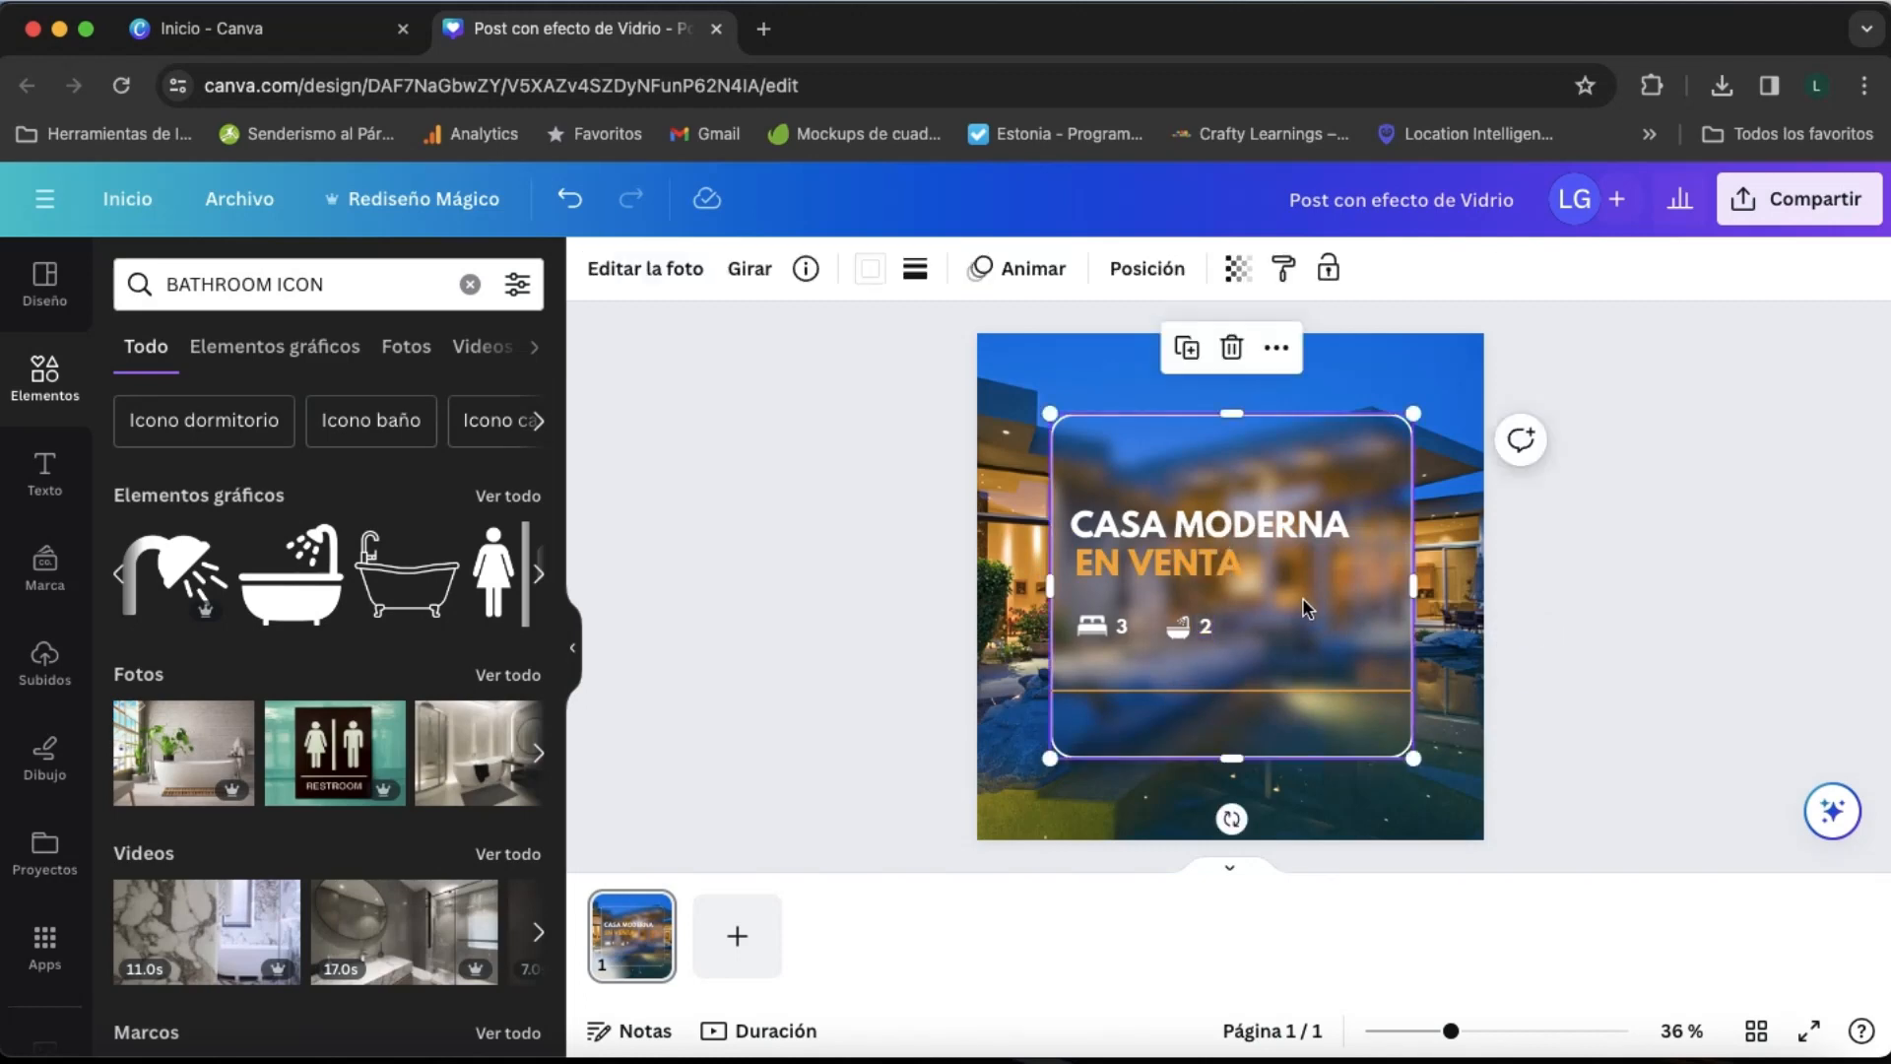
left_click(1203, 629)
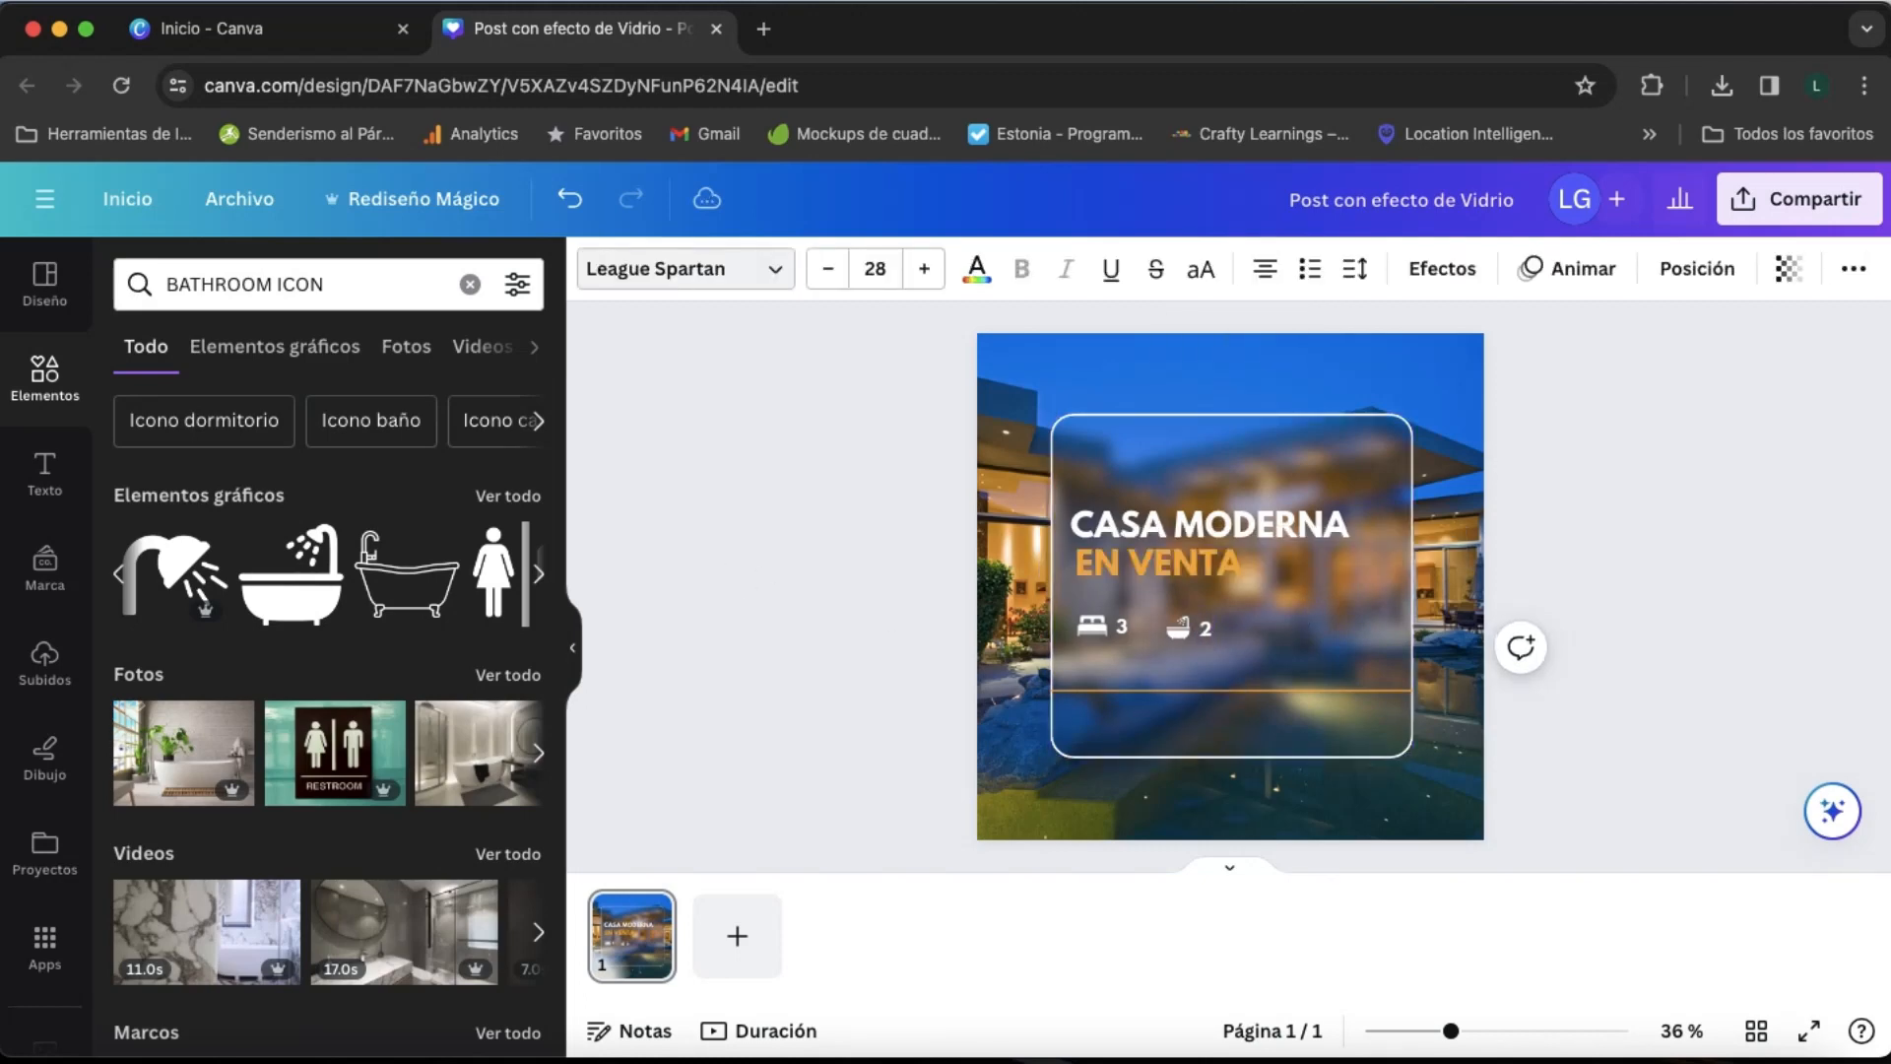
left_click(1122, 627)
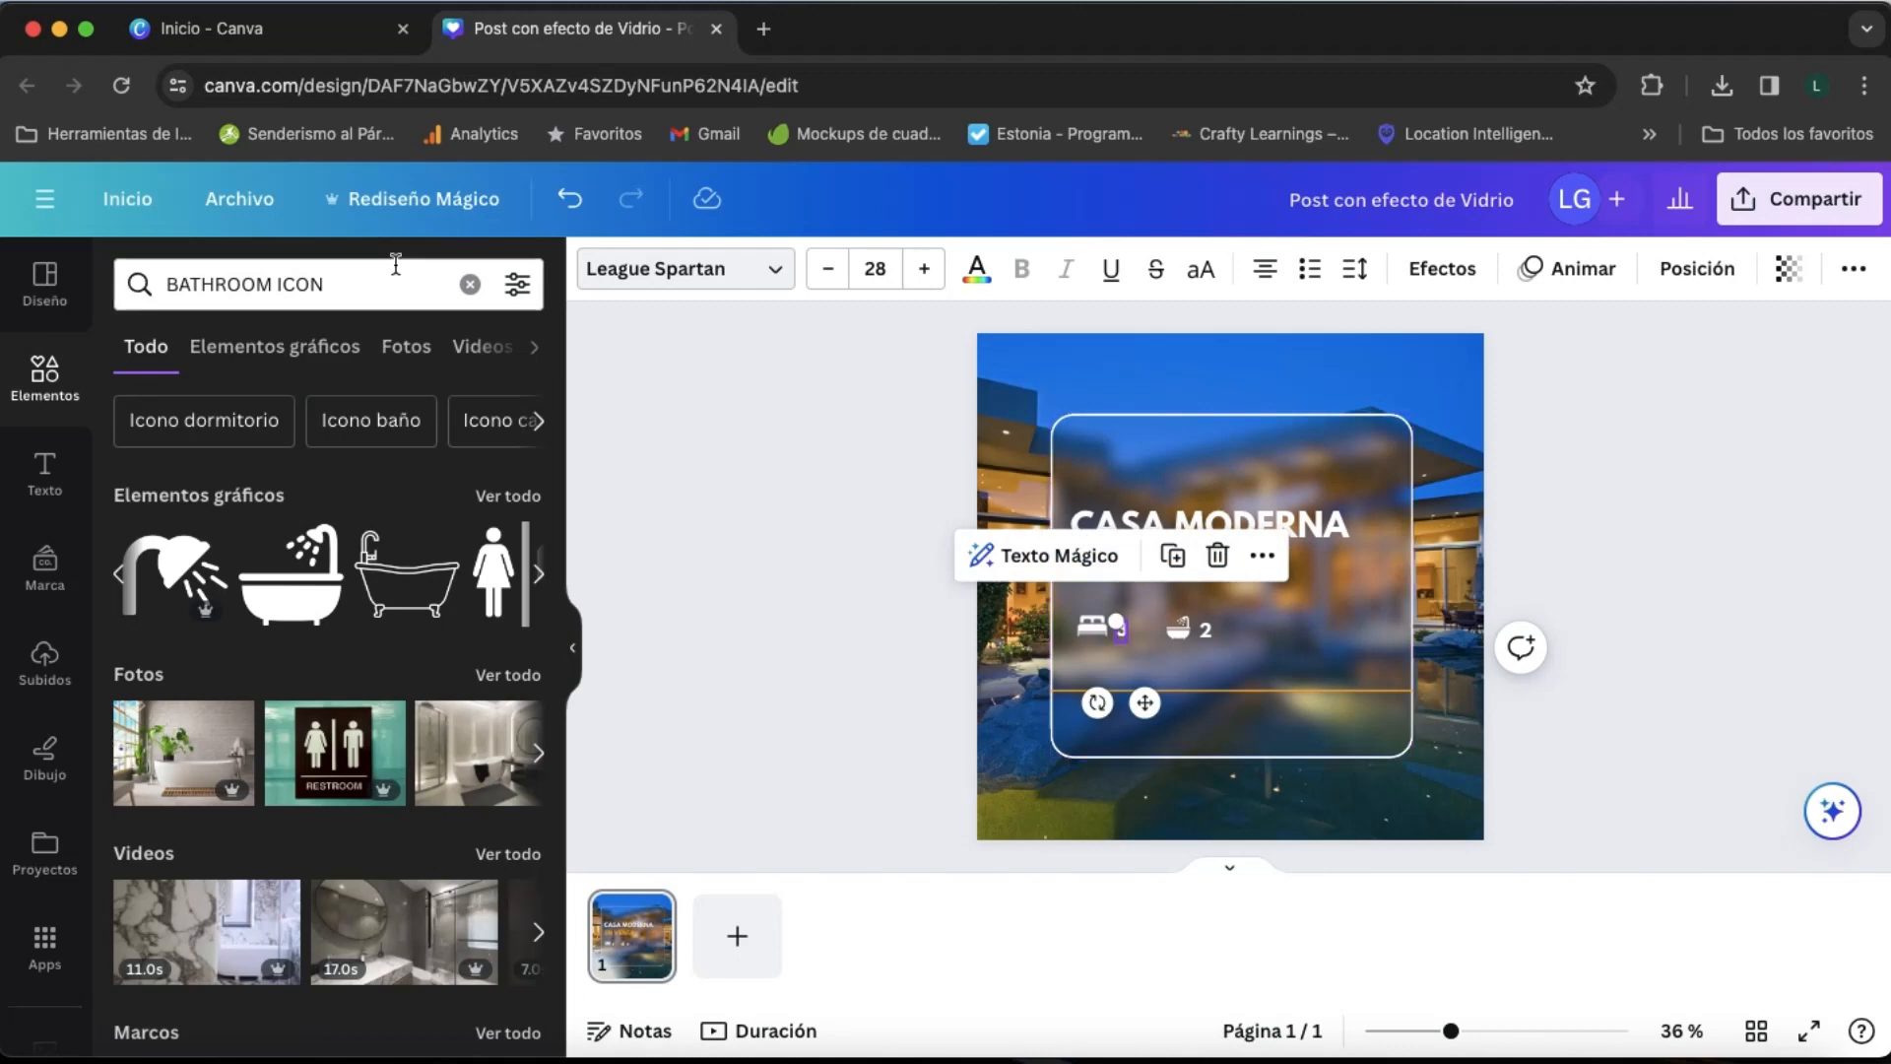
- Search the elements for "CAR ICON", add the front-view car and place it small, to the right of the "2"
double_click(219, 283)
type("CAR")
key("Return")
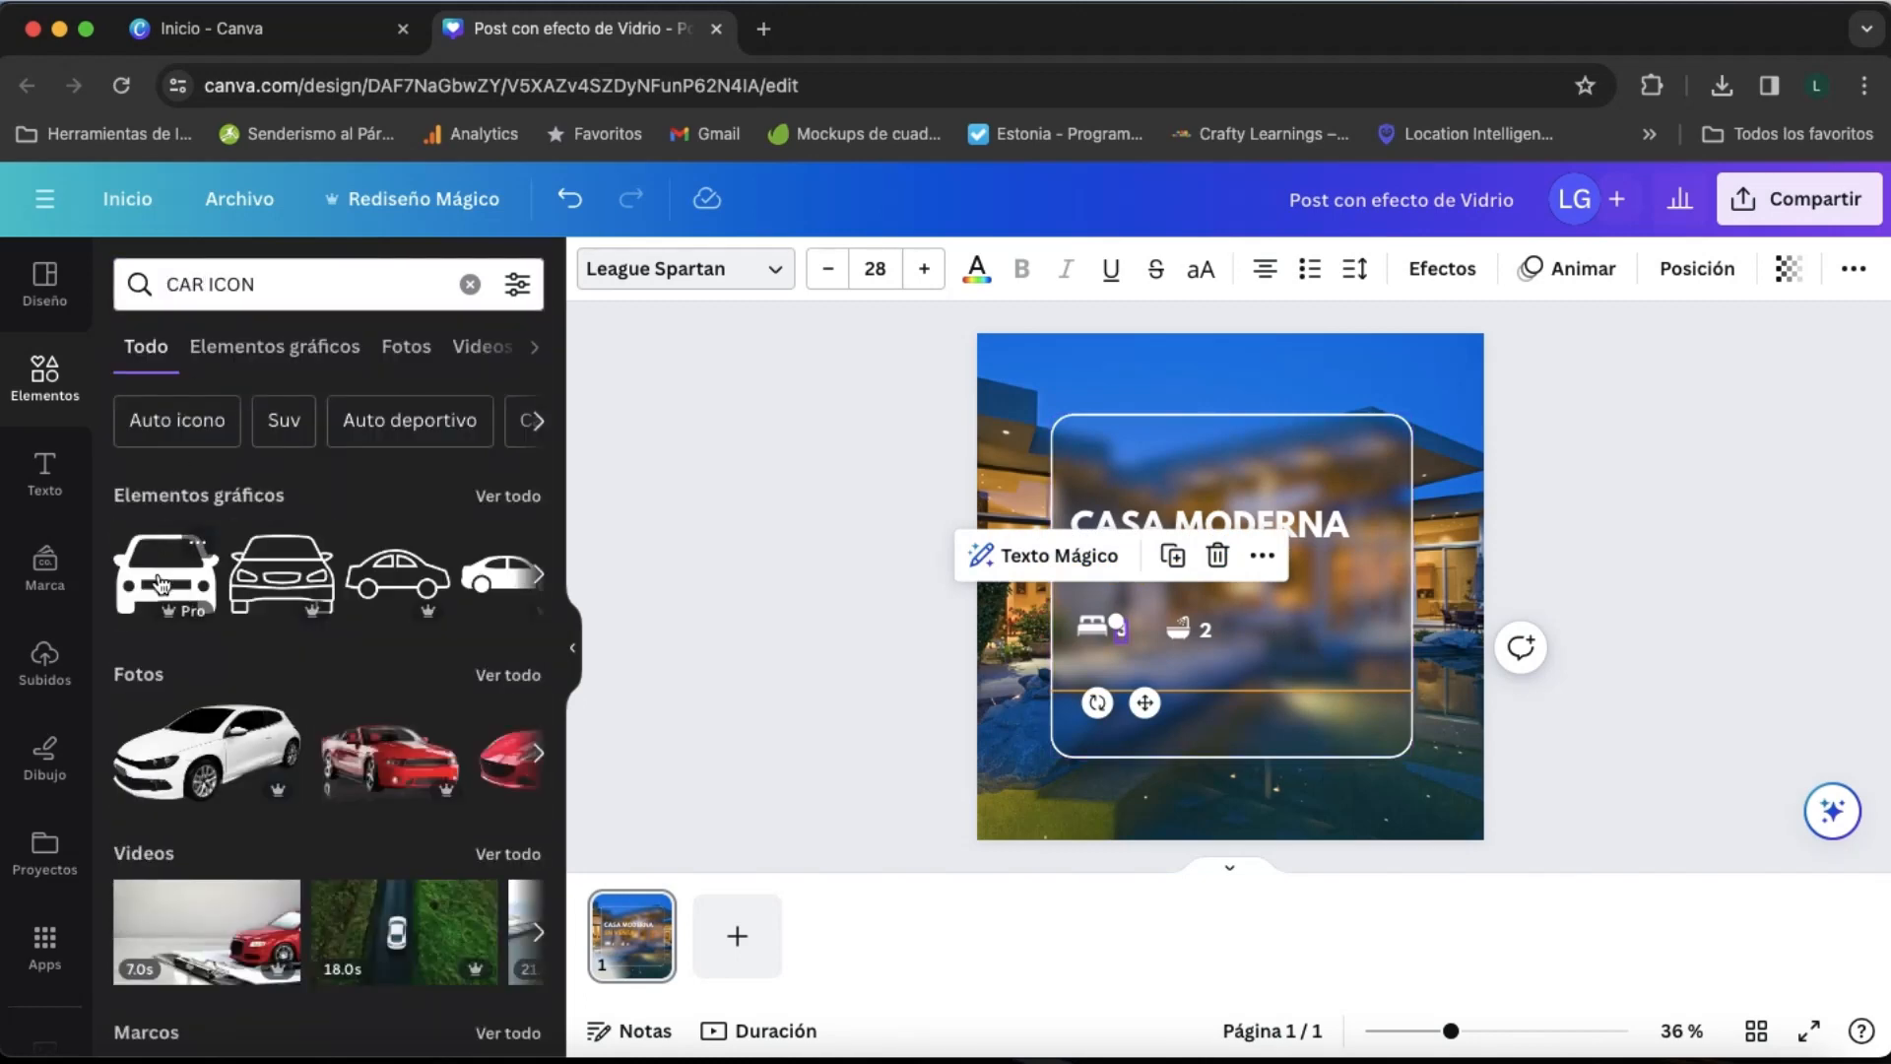
left_click(160, 581)
left_click_drag(1133, 655, 1278, 642)
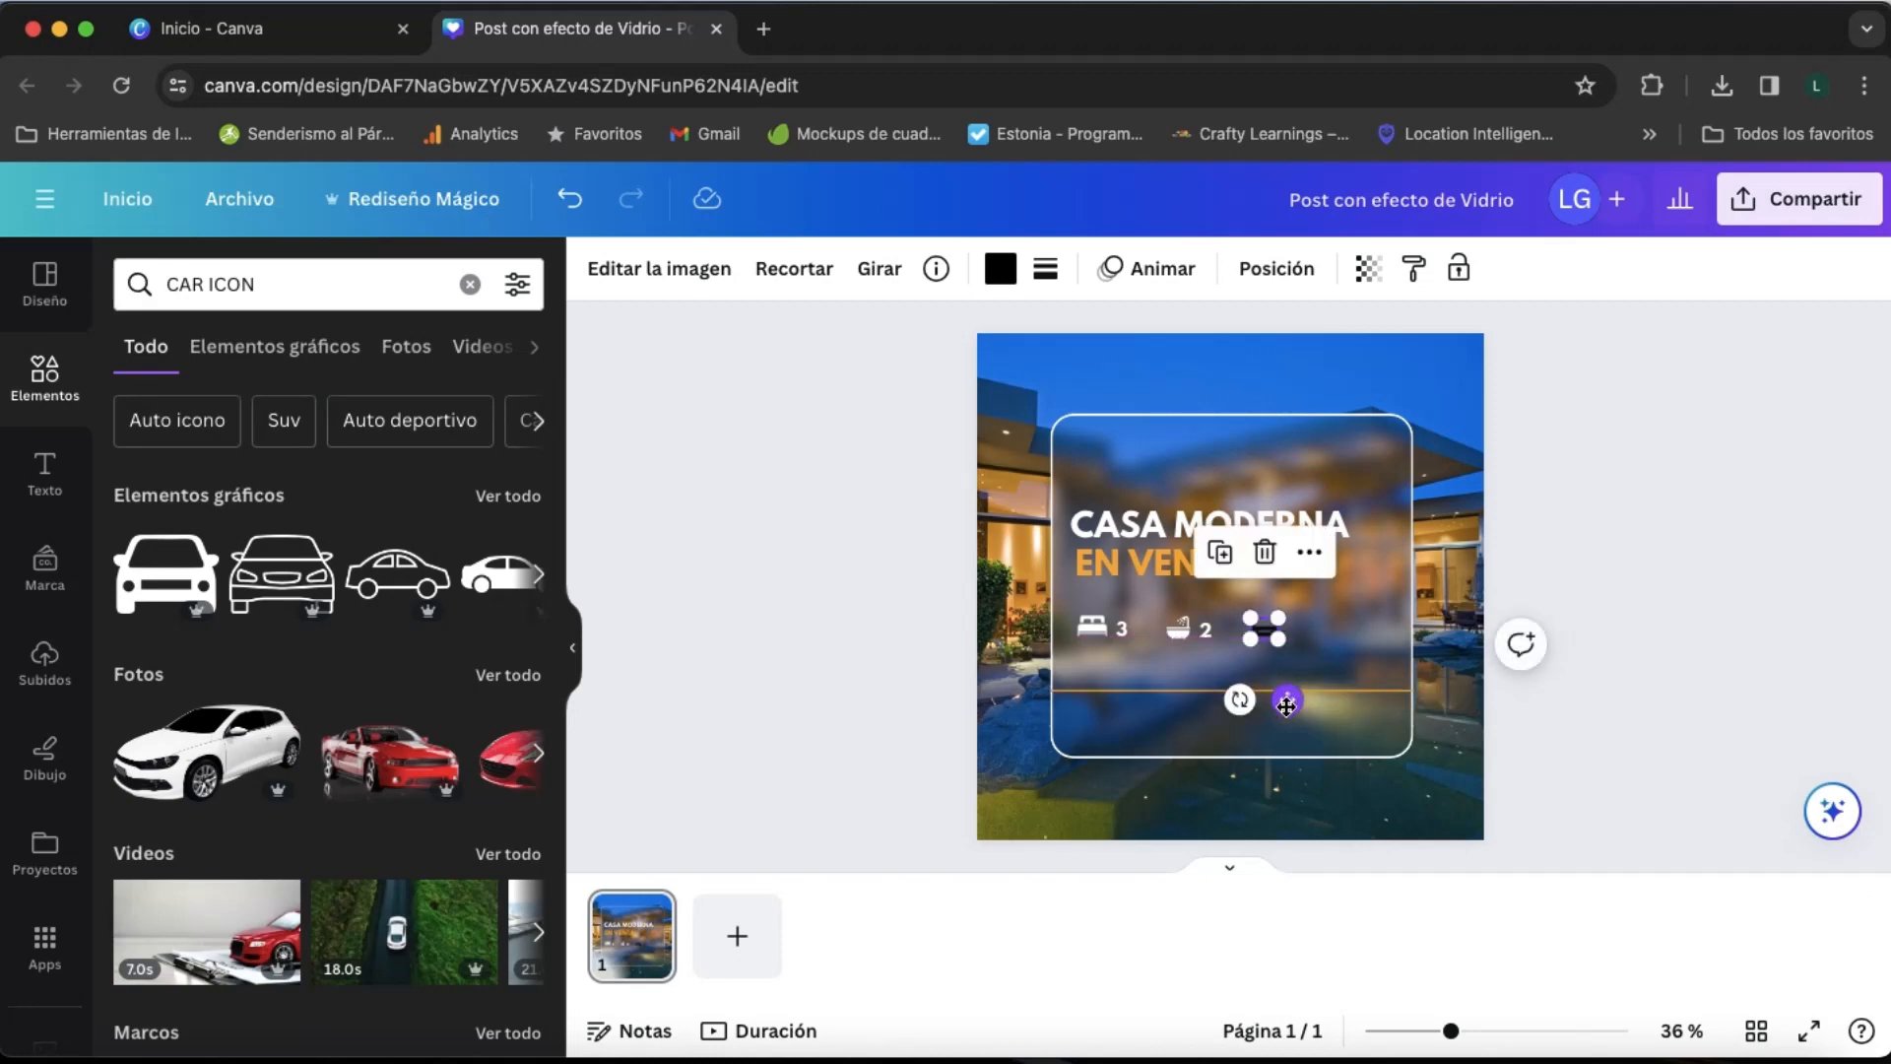
left_click_drag(1285, 706, 1286, 706)
- Recolour the car icon white and make it slightly smaller
left_click(1000, 267)
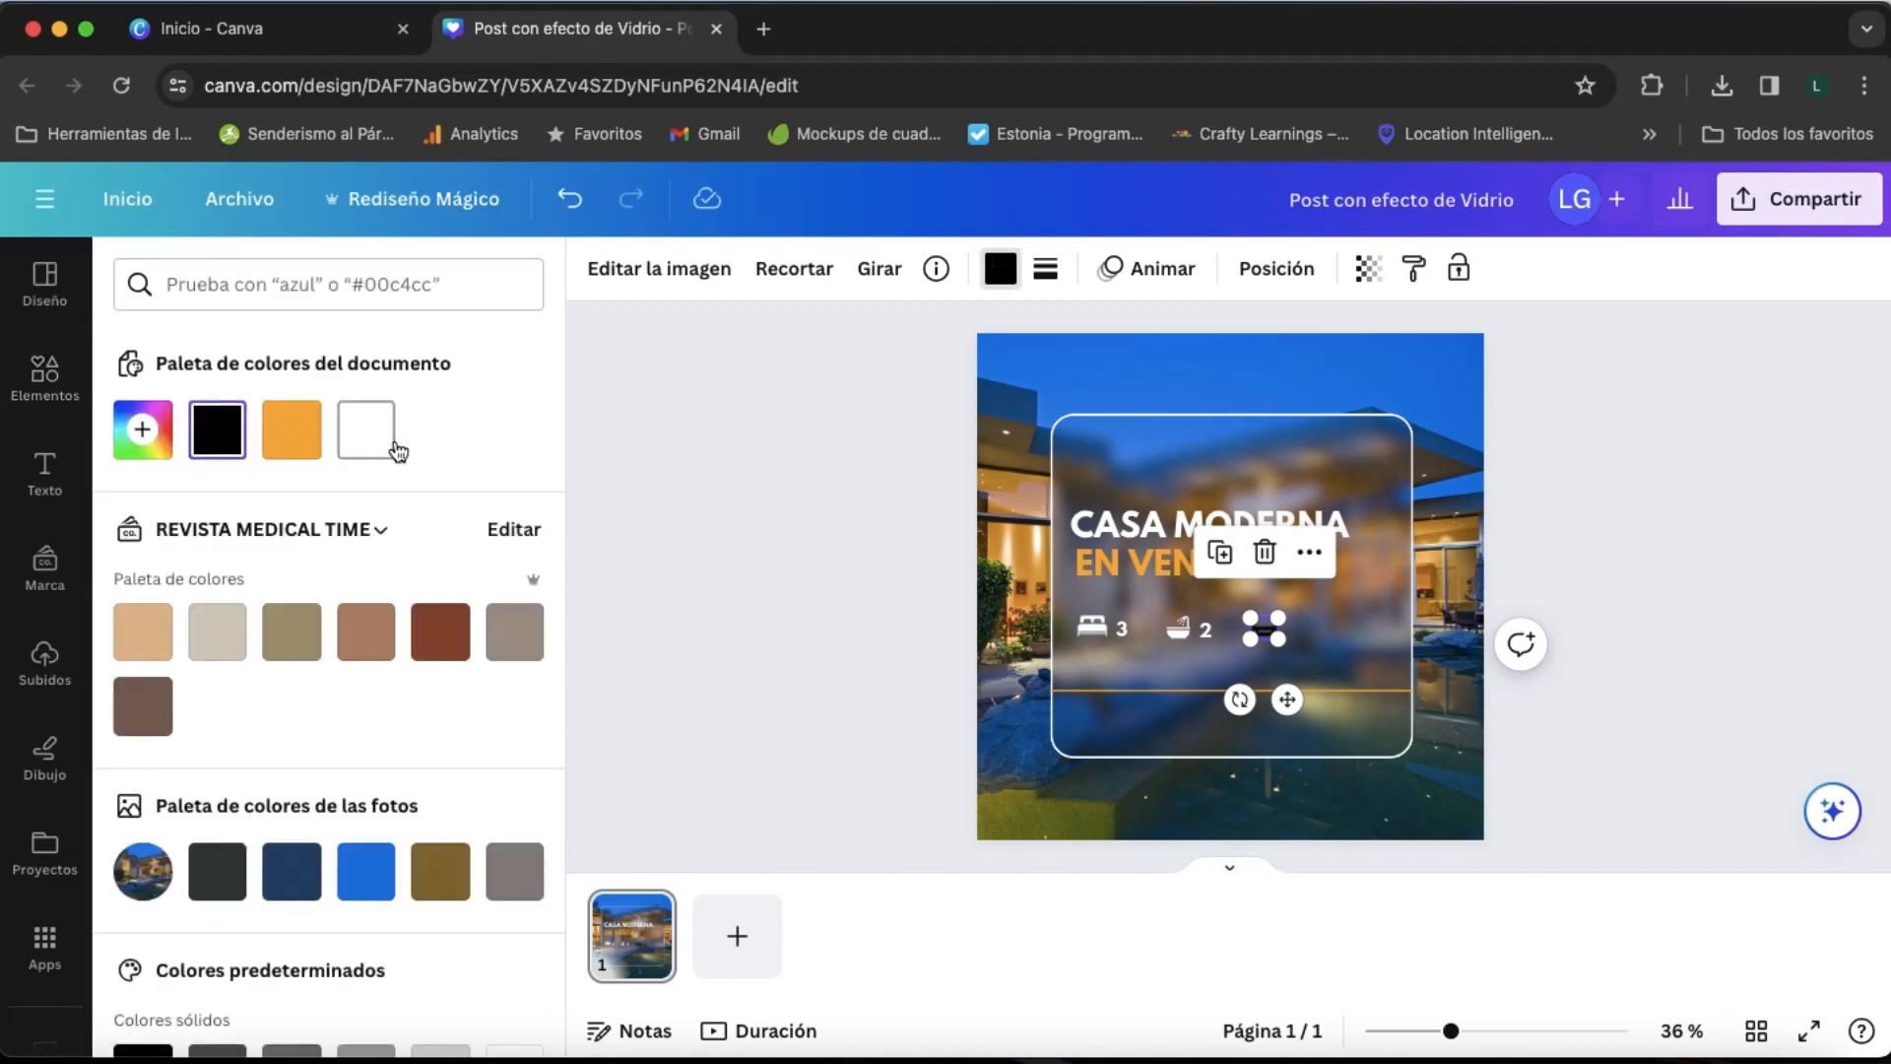
left_click(1313, 640)
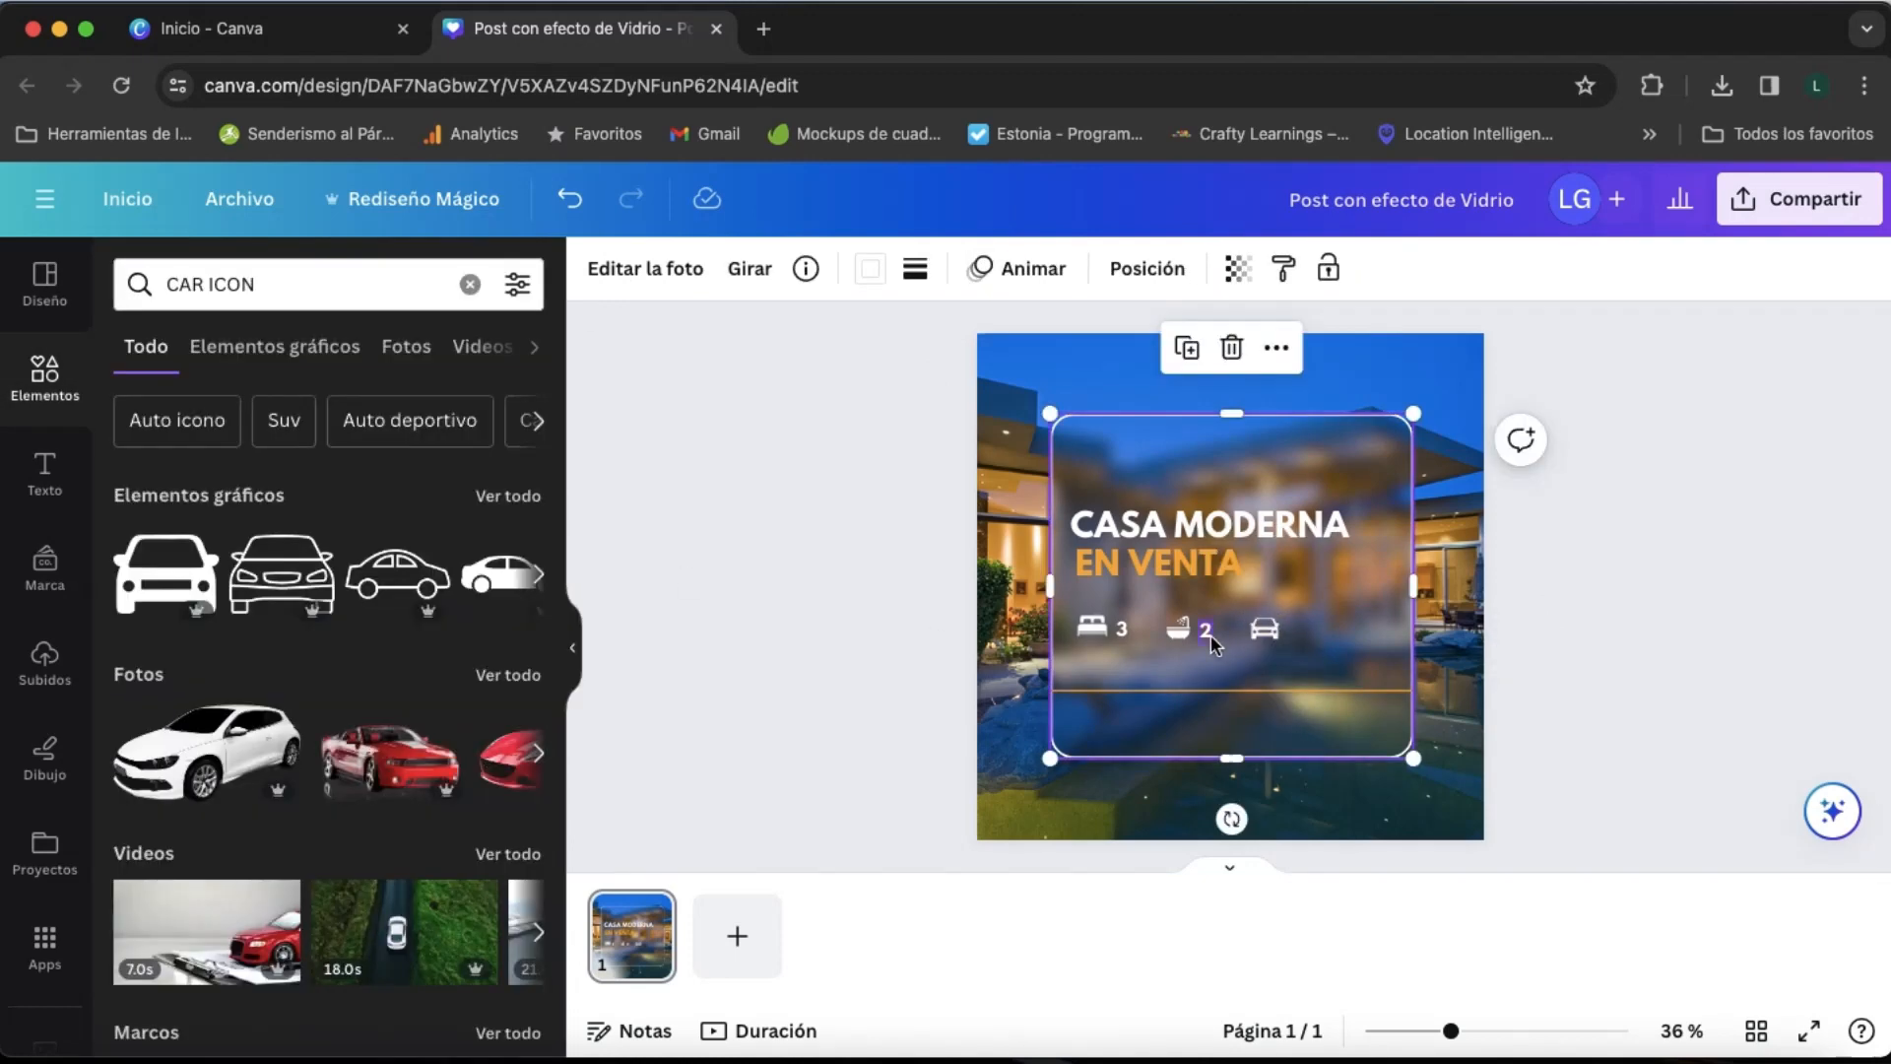
left_click(1266, 630)
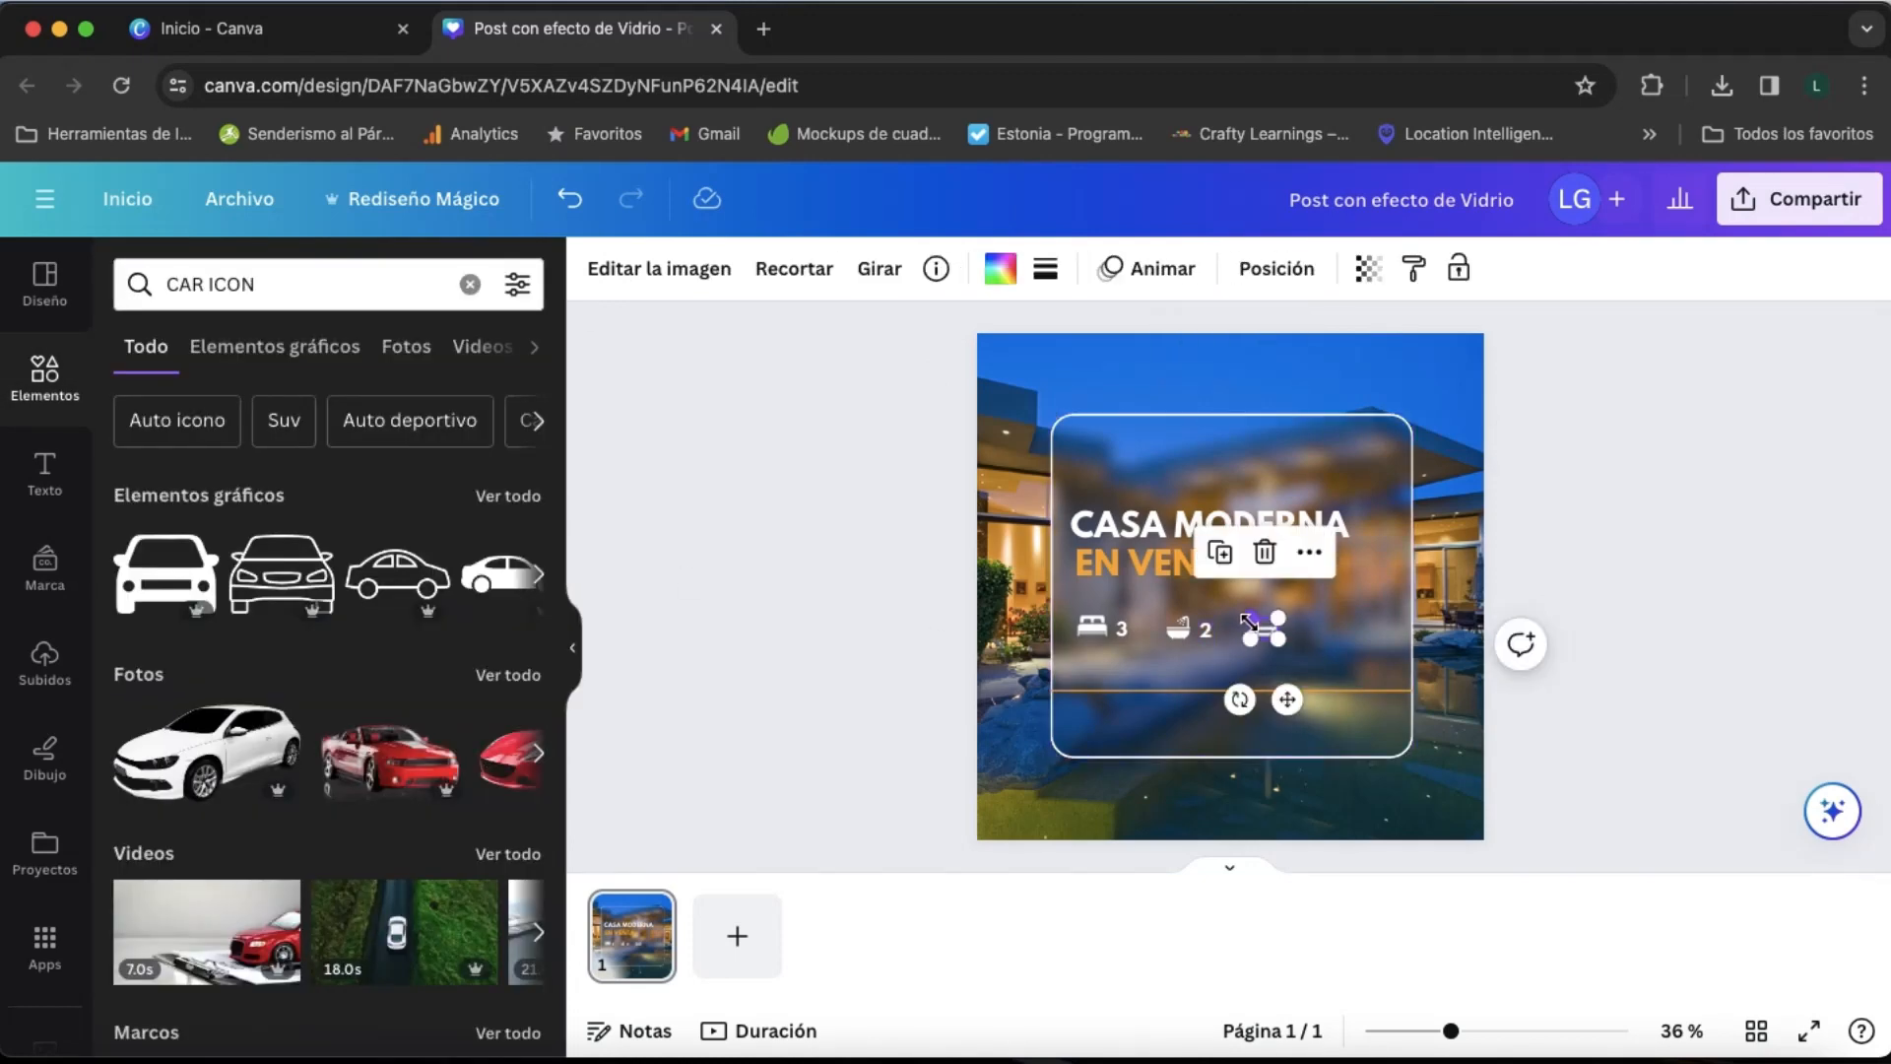
left_click_drag(1249, 622, 1255, 627)
left_click(1342, 647)
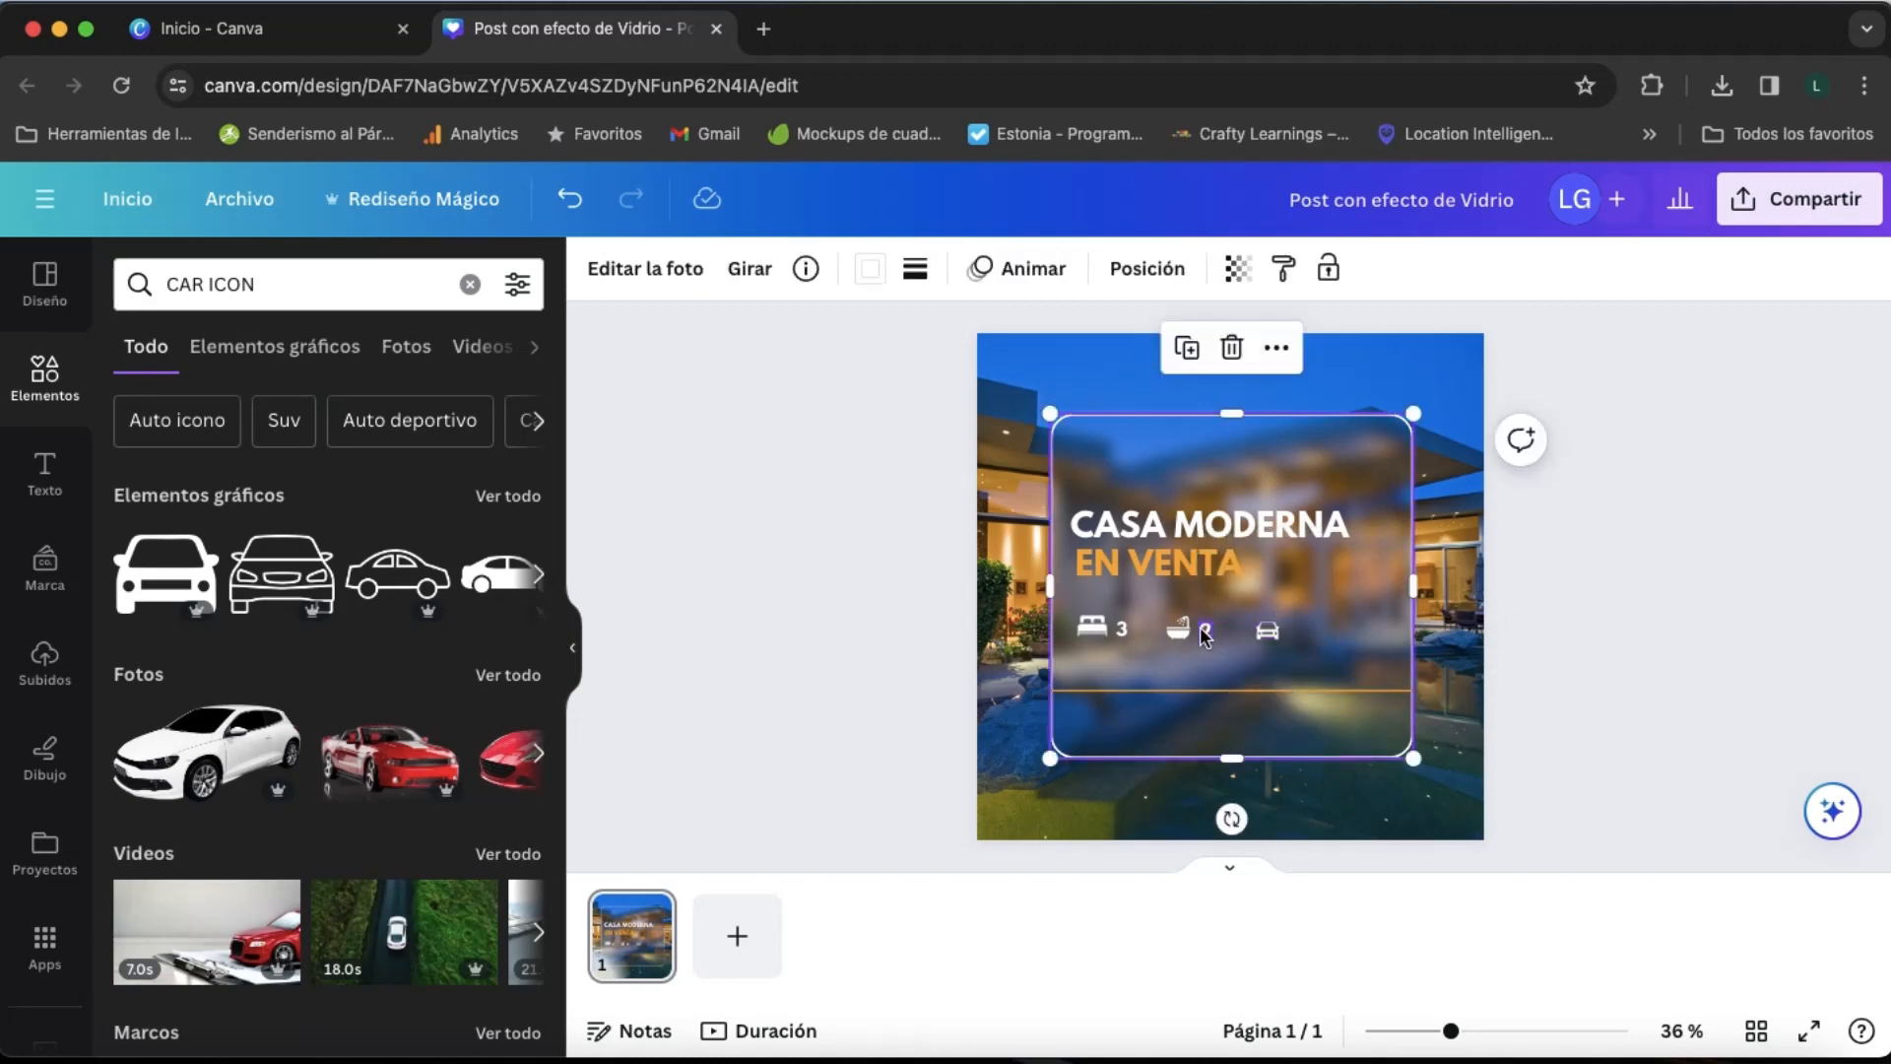
- Duplicate the "2", place the copy beside the car icon and change it to "1"
left_click(1203, 630)
key("super+d")
left_click_drag(1245, 713, 1333, 702)
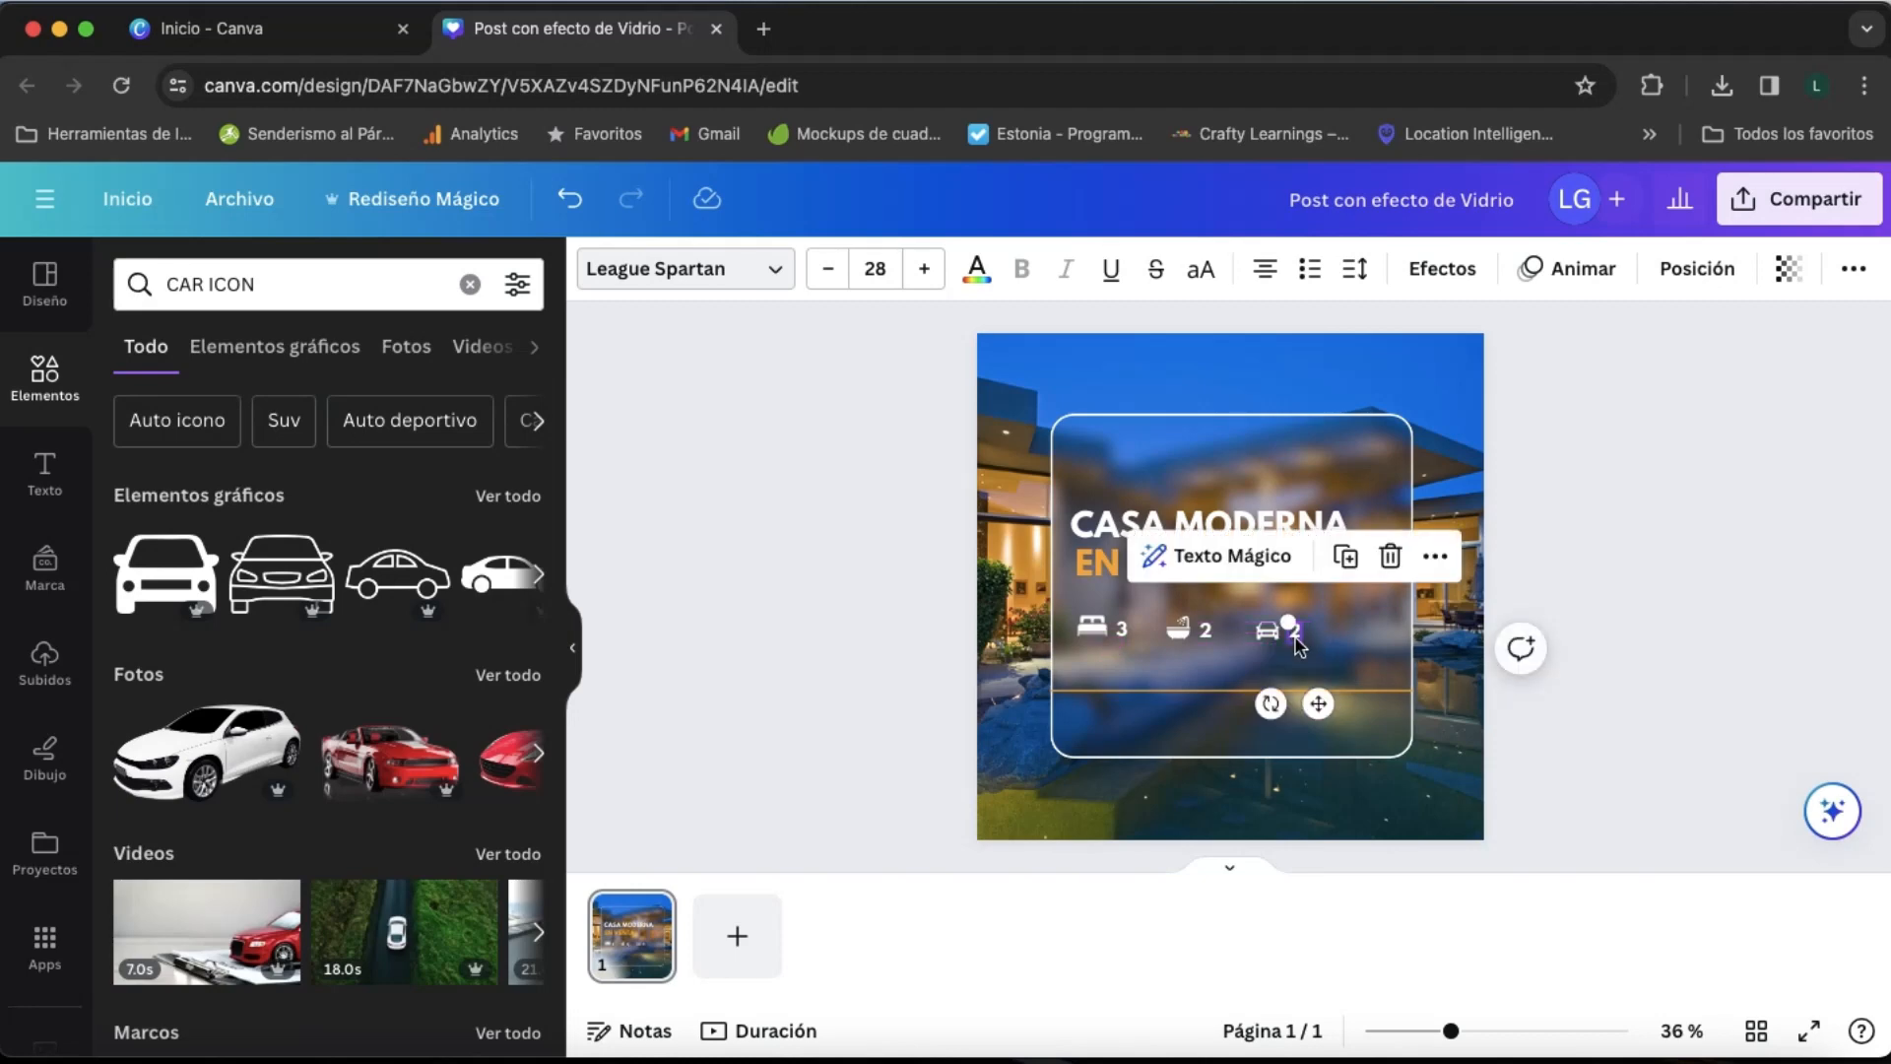
double_click(1296, 635)
type("1")
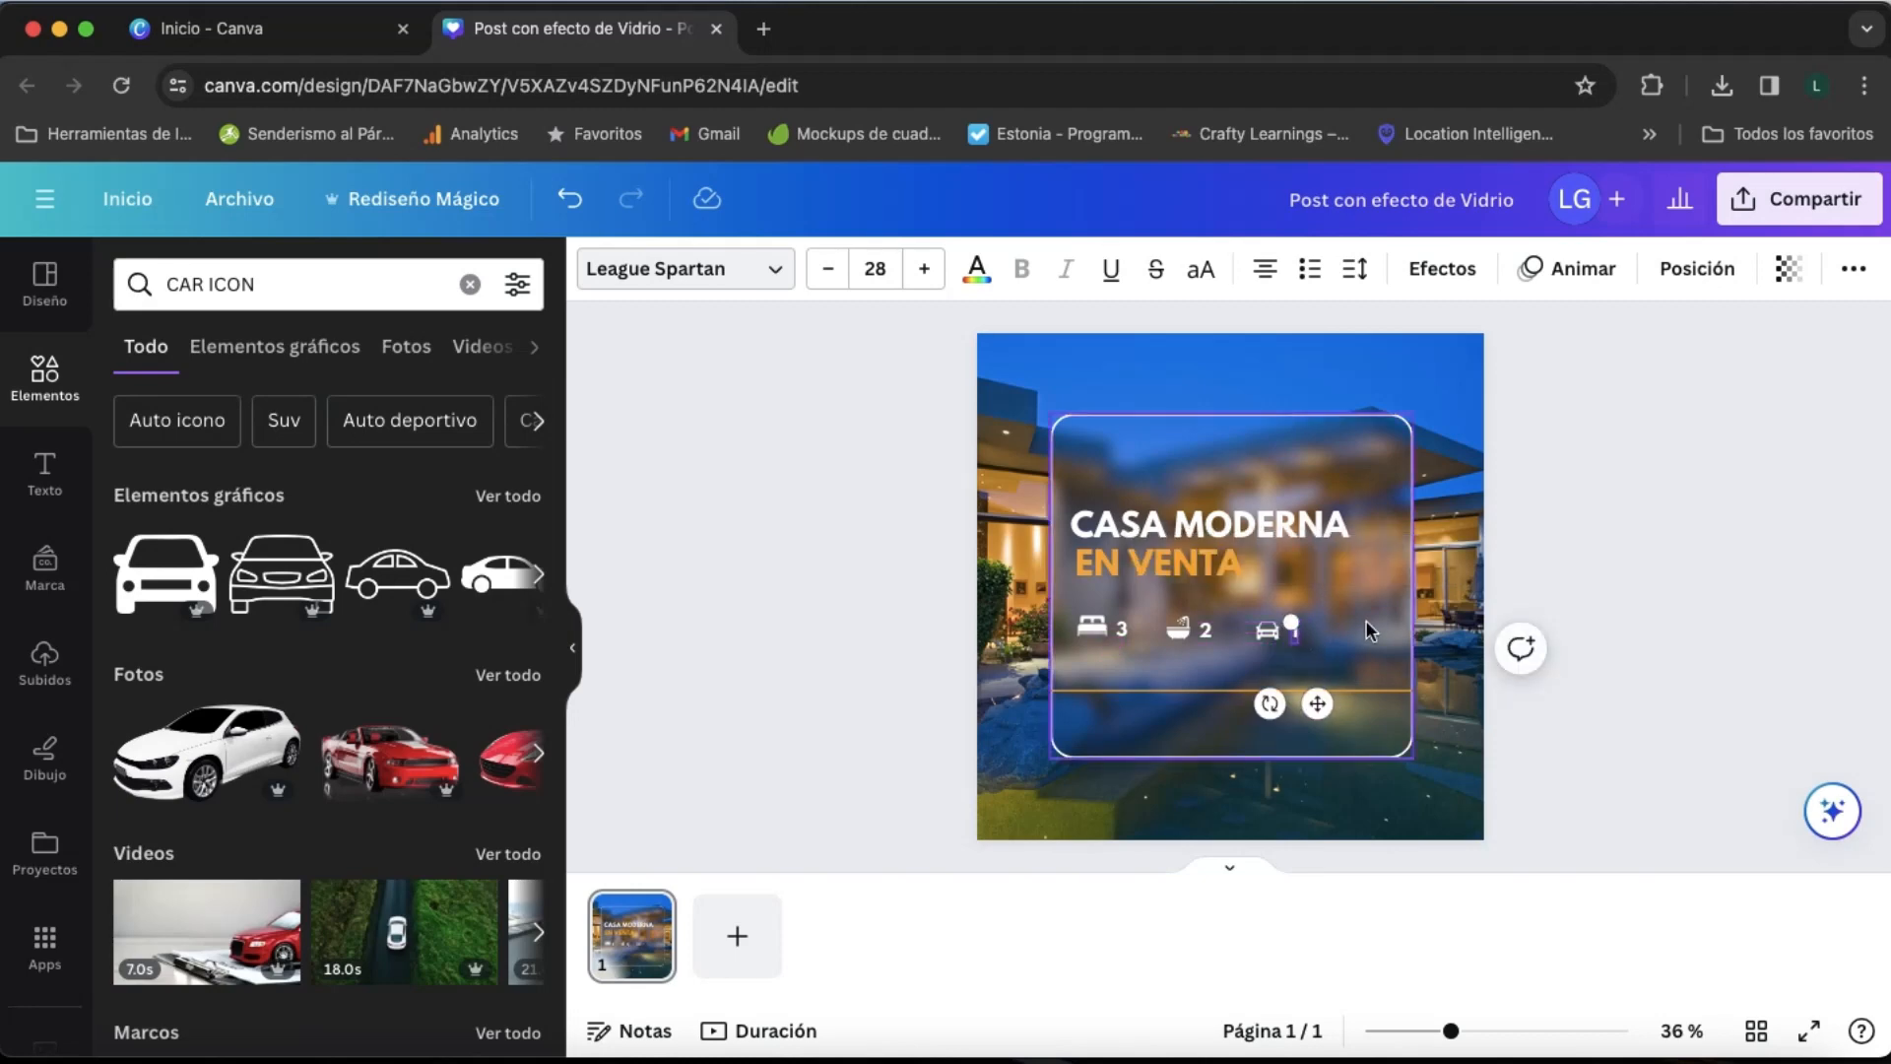
left_click(1365, 618)
key("super+z")
key("t")
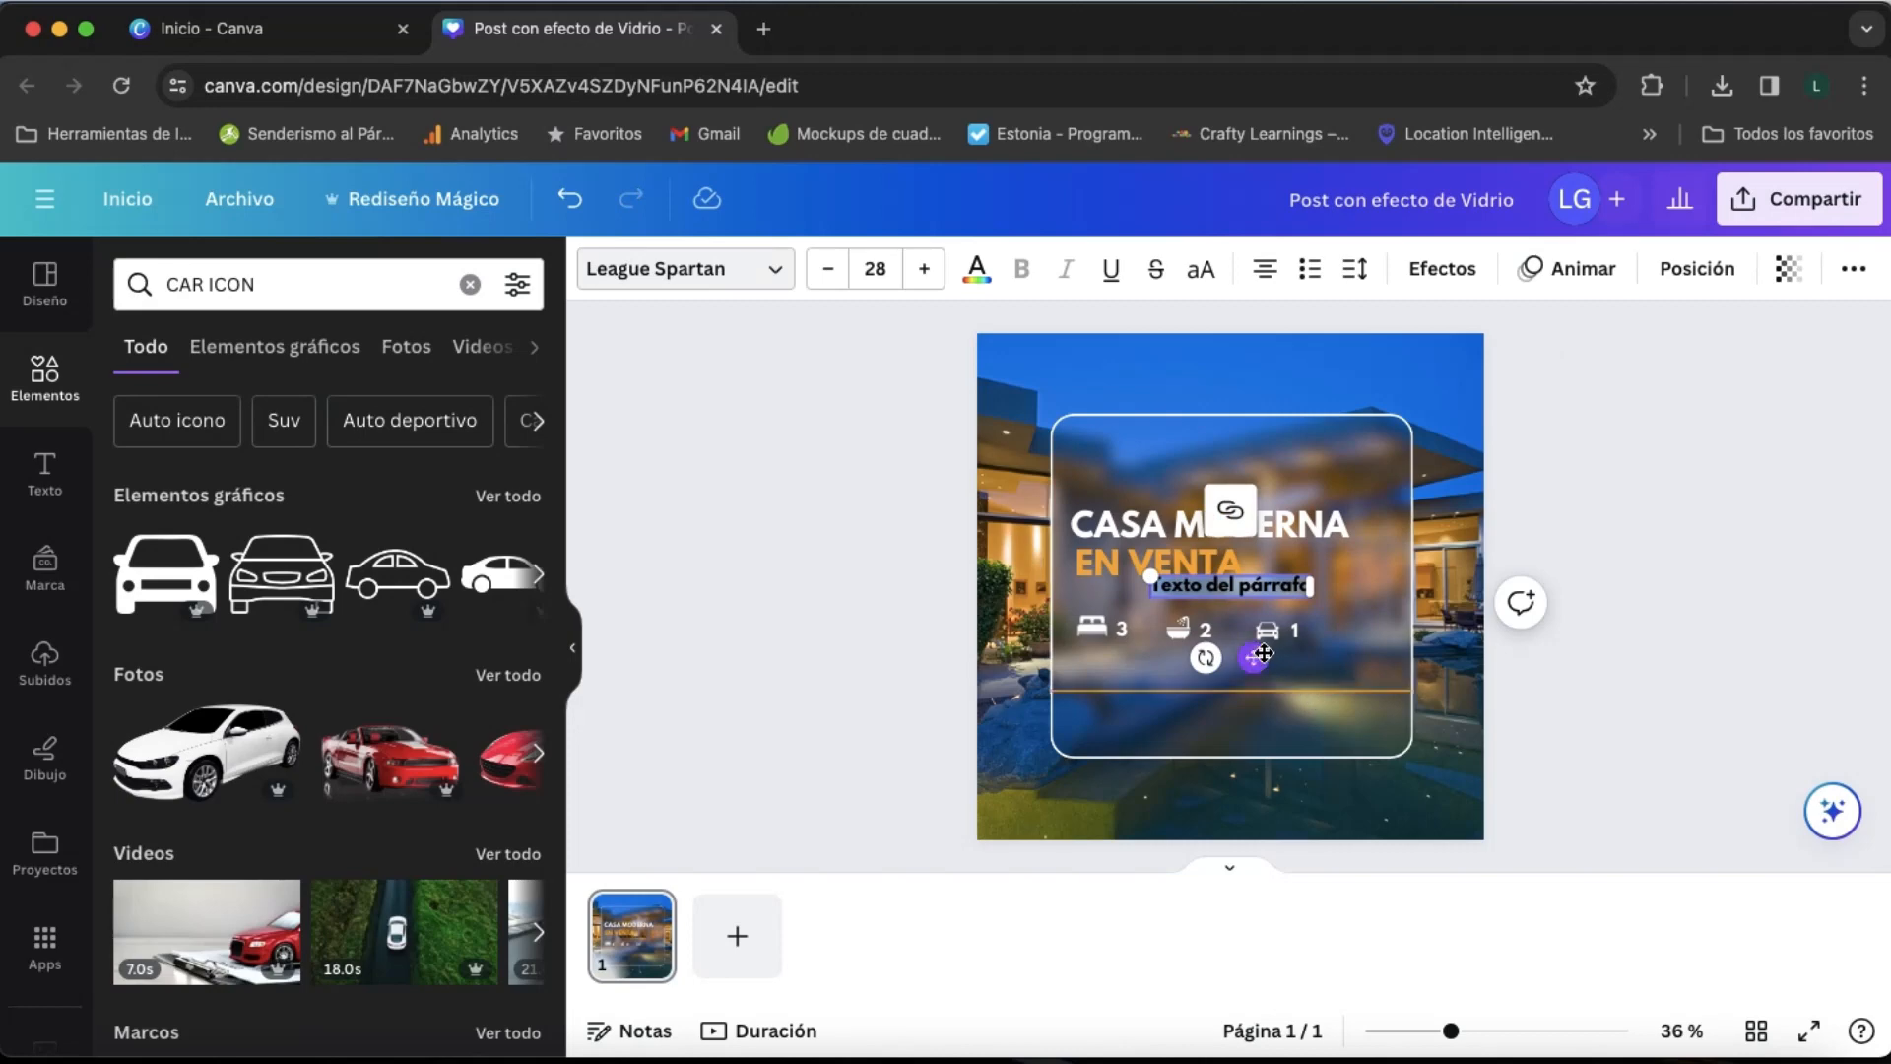
left_click_drag(1254, 658, 1179, 810)
double_click(1144, 734)
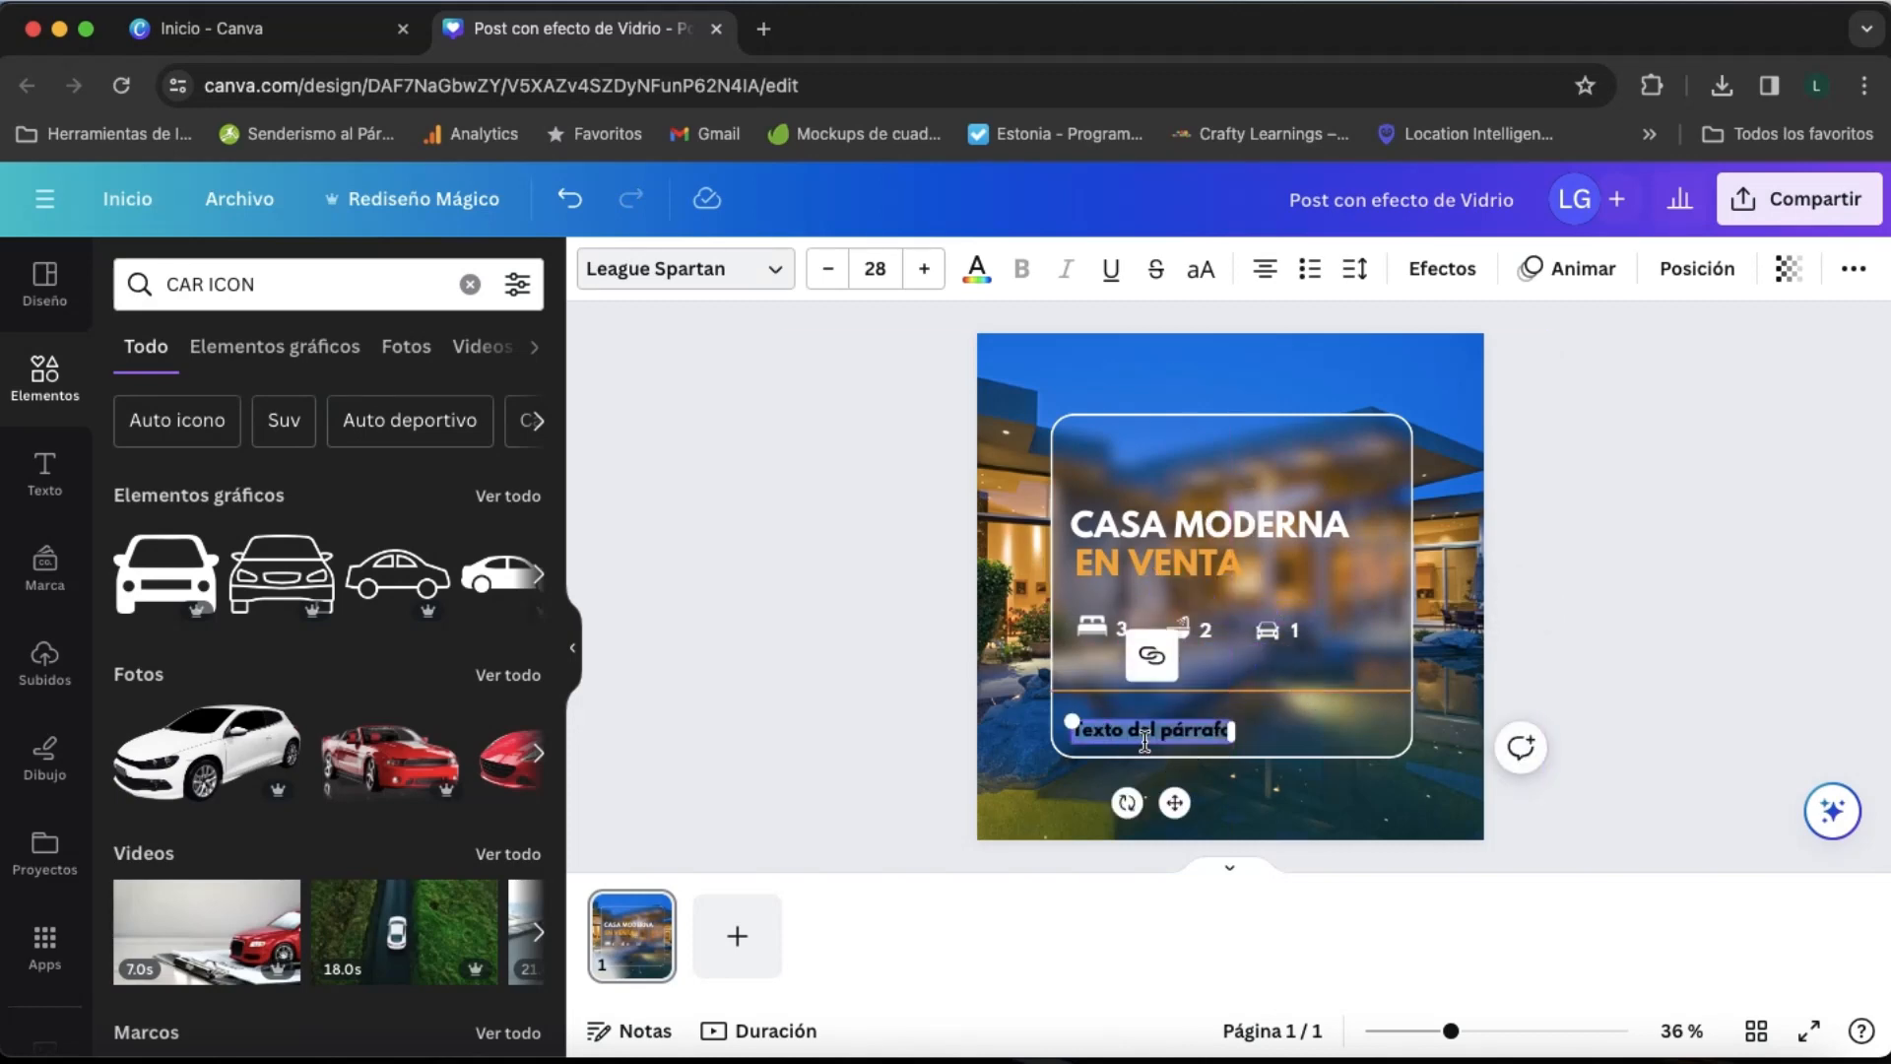
key("BackSpace")
type("@TUSITIOWEB")
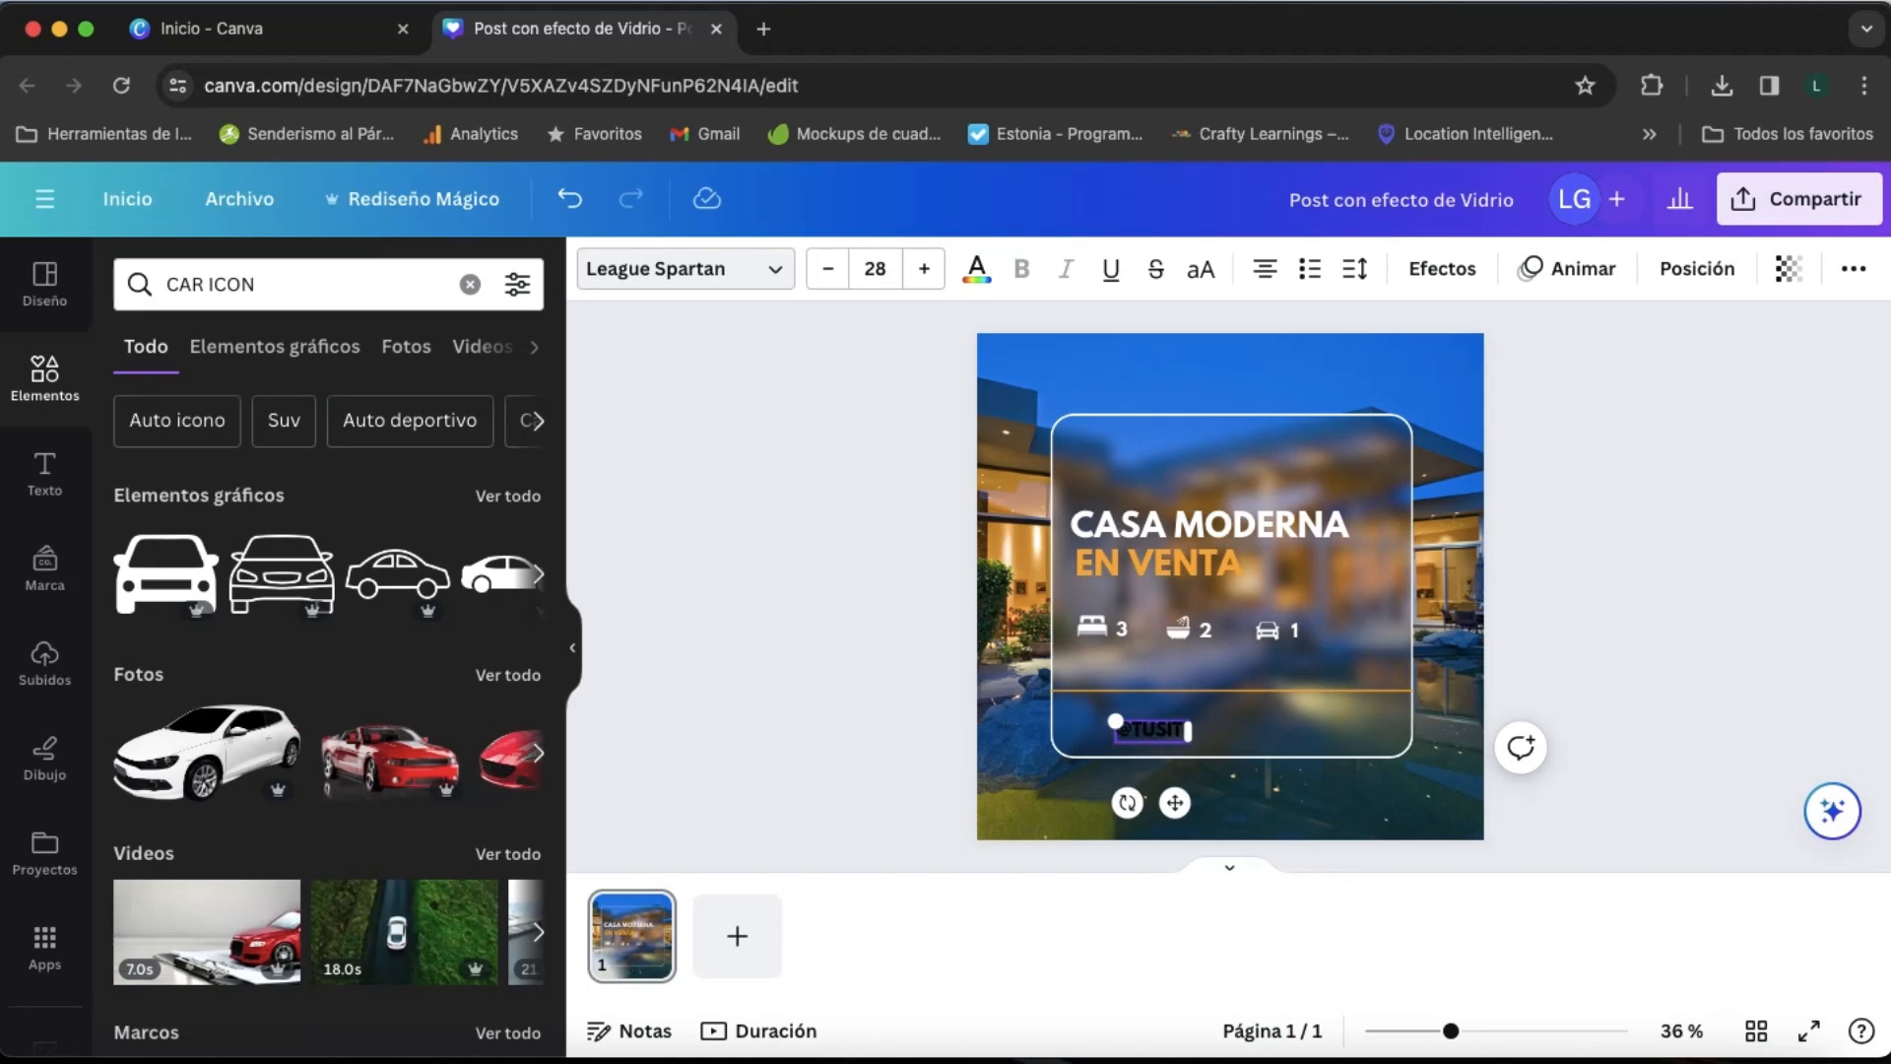
left_click(734, 278)
left_click(283, 351)
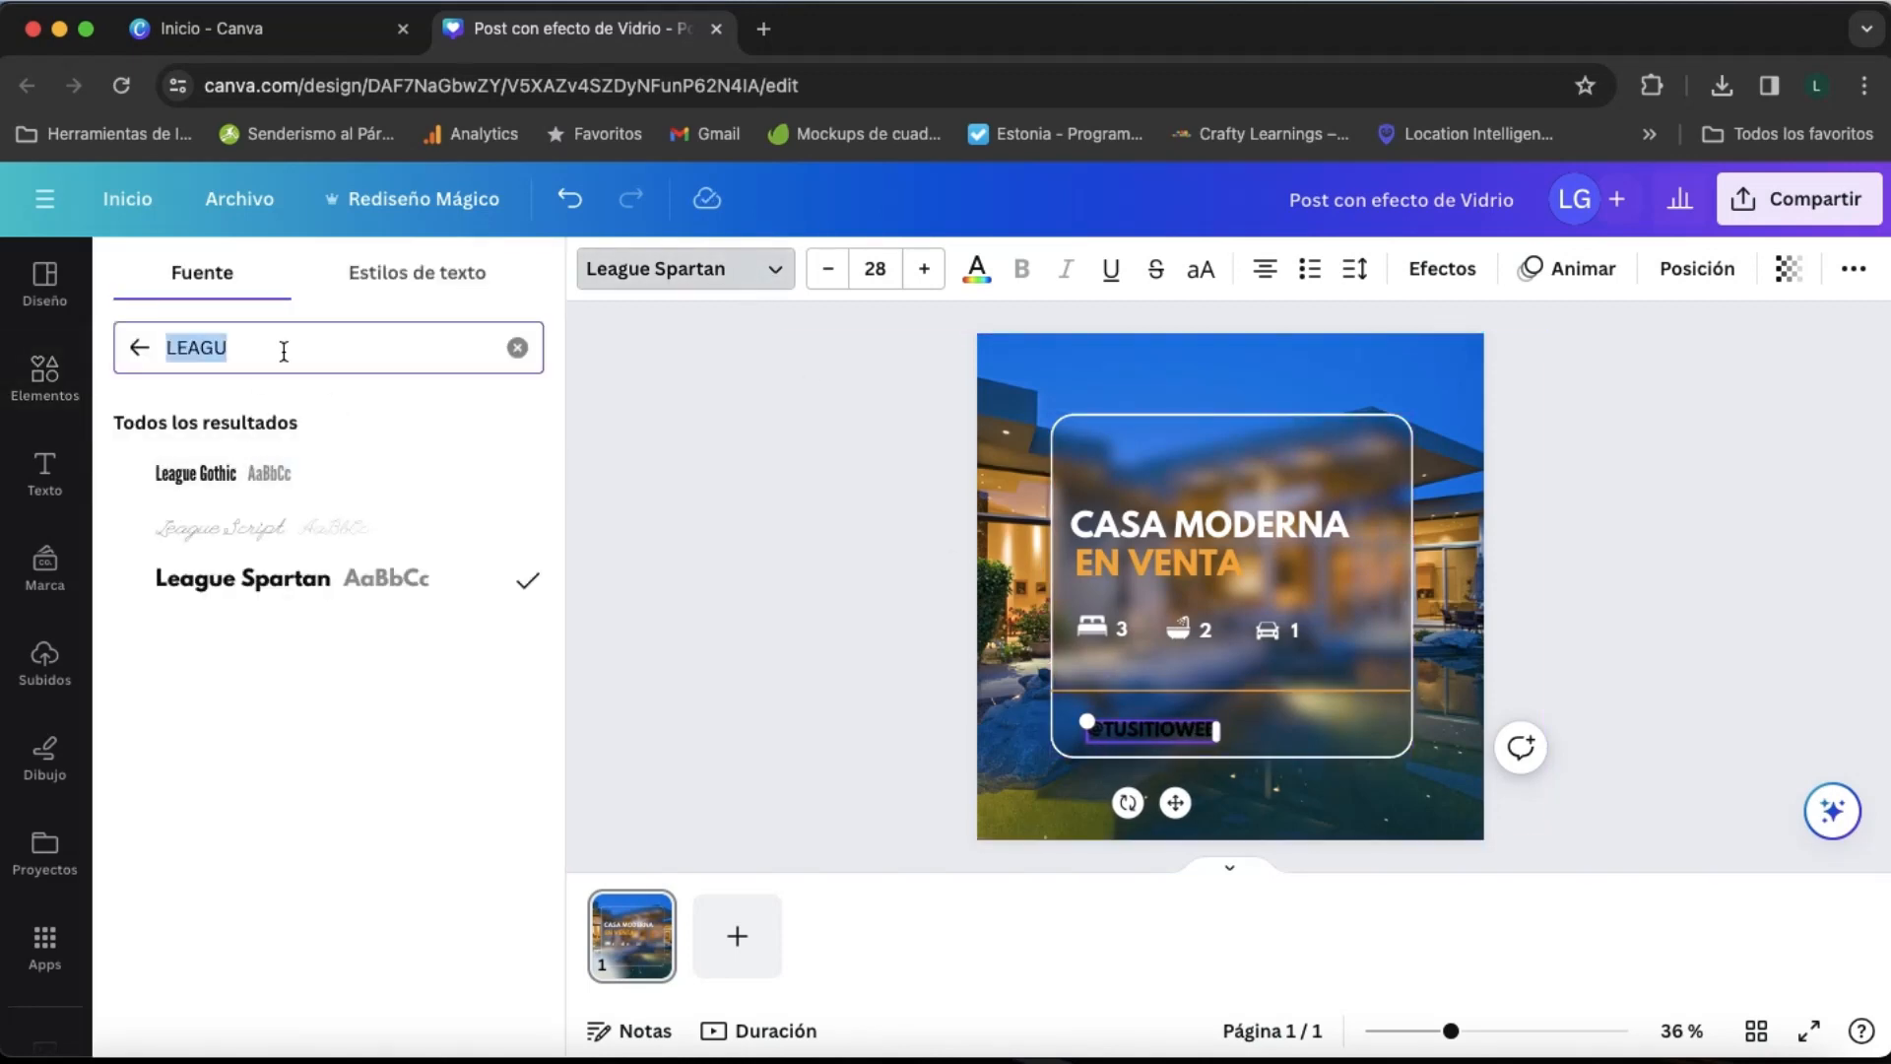
type("DM")
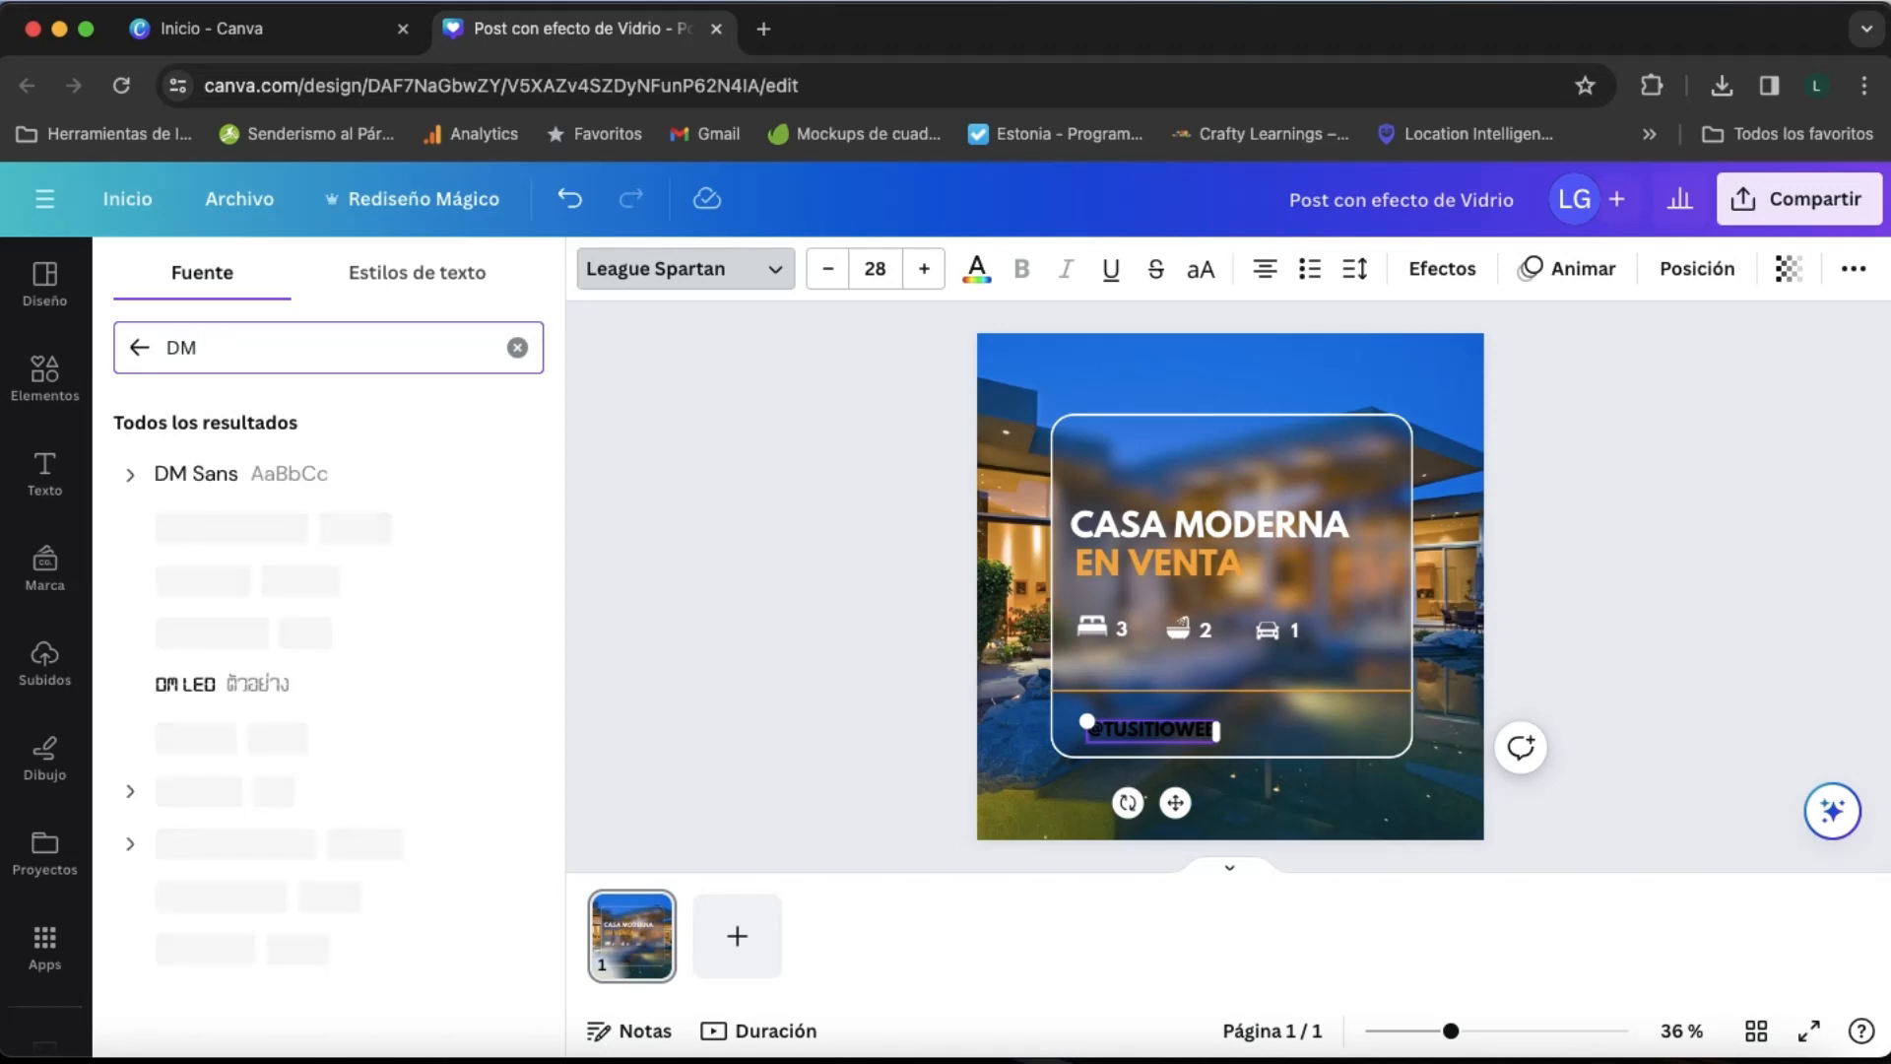
left_click(211, 477)
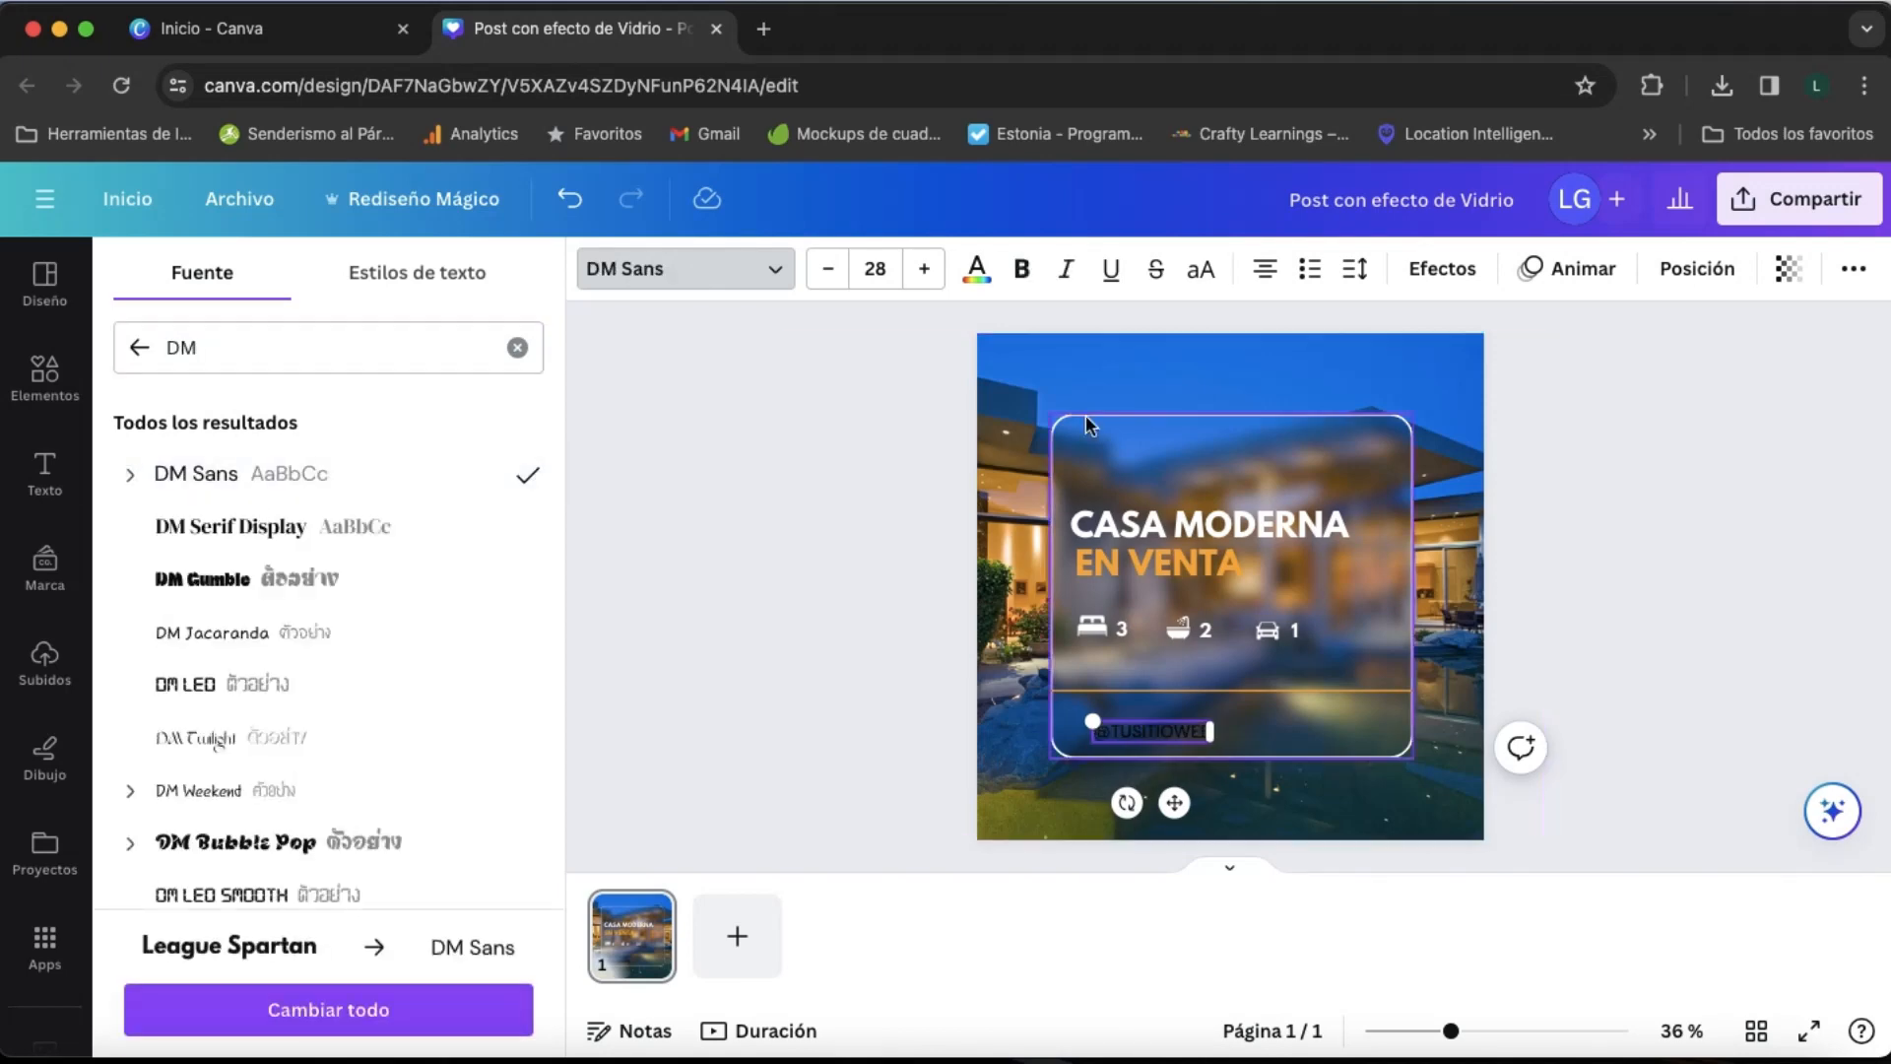
left_click(977, 268)
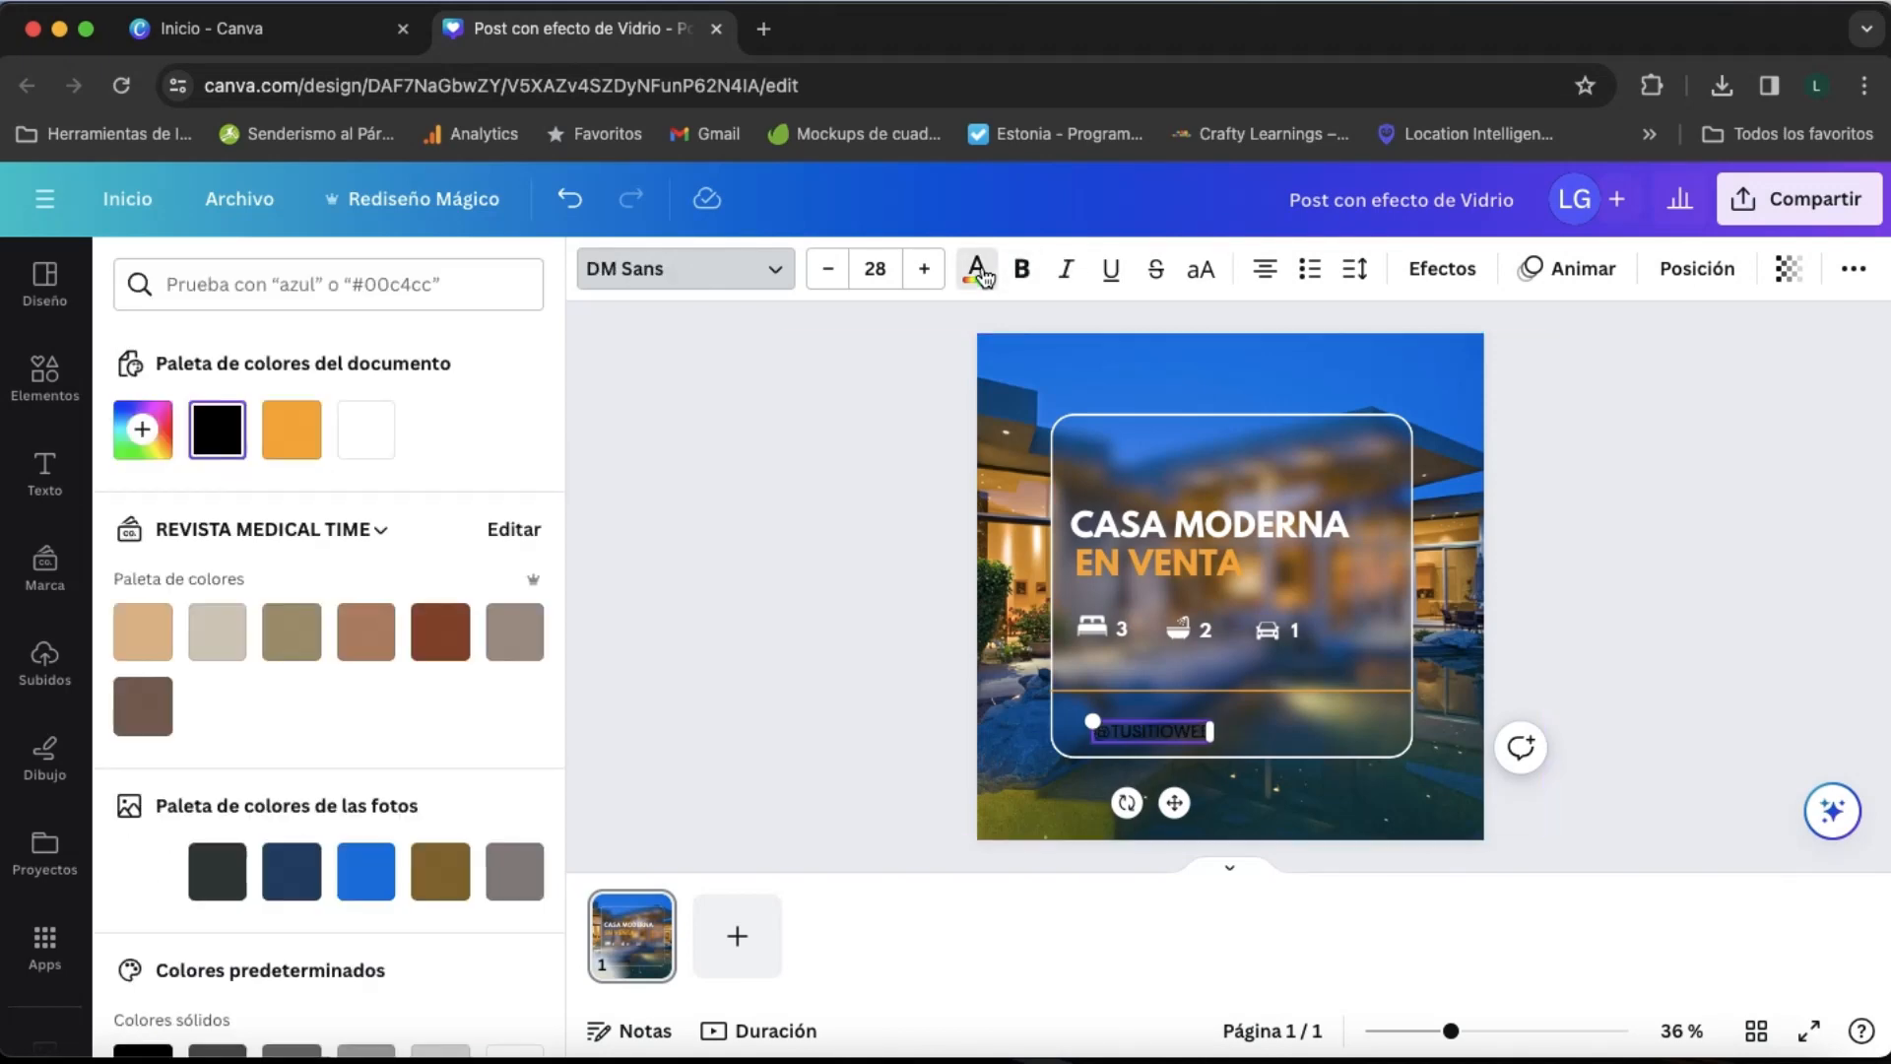
left_click(365, 430)
triple_click(1189, 724)
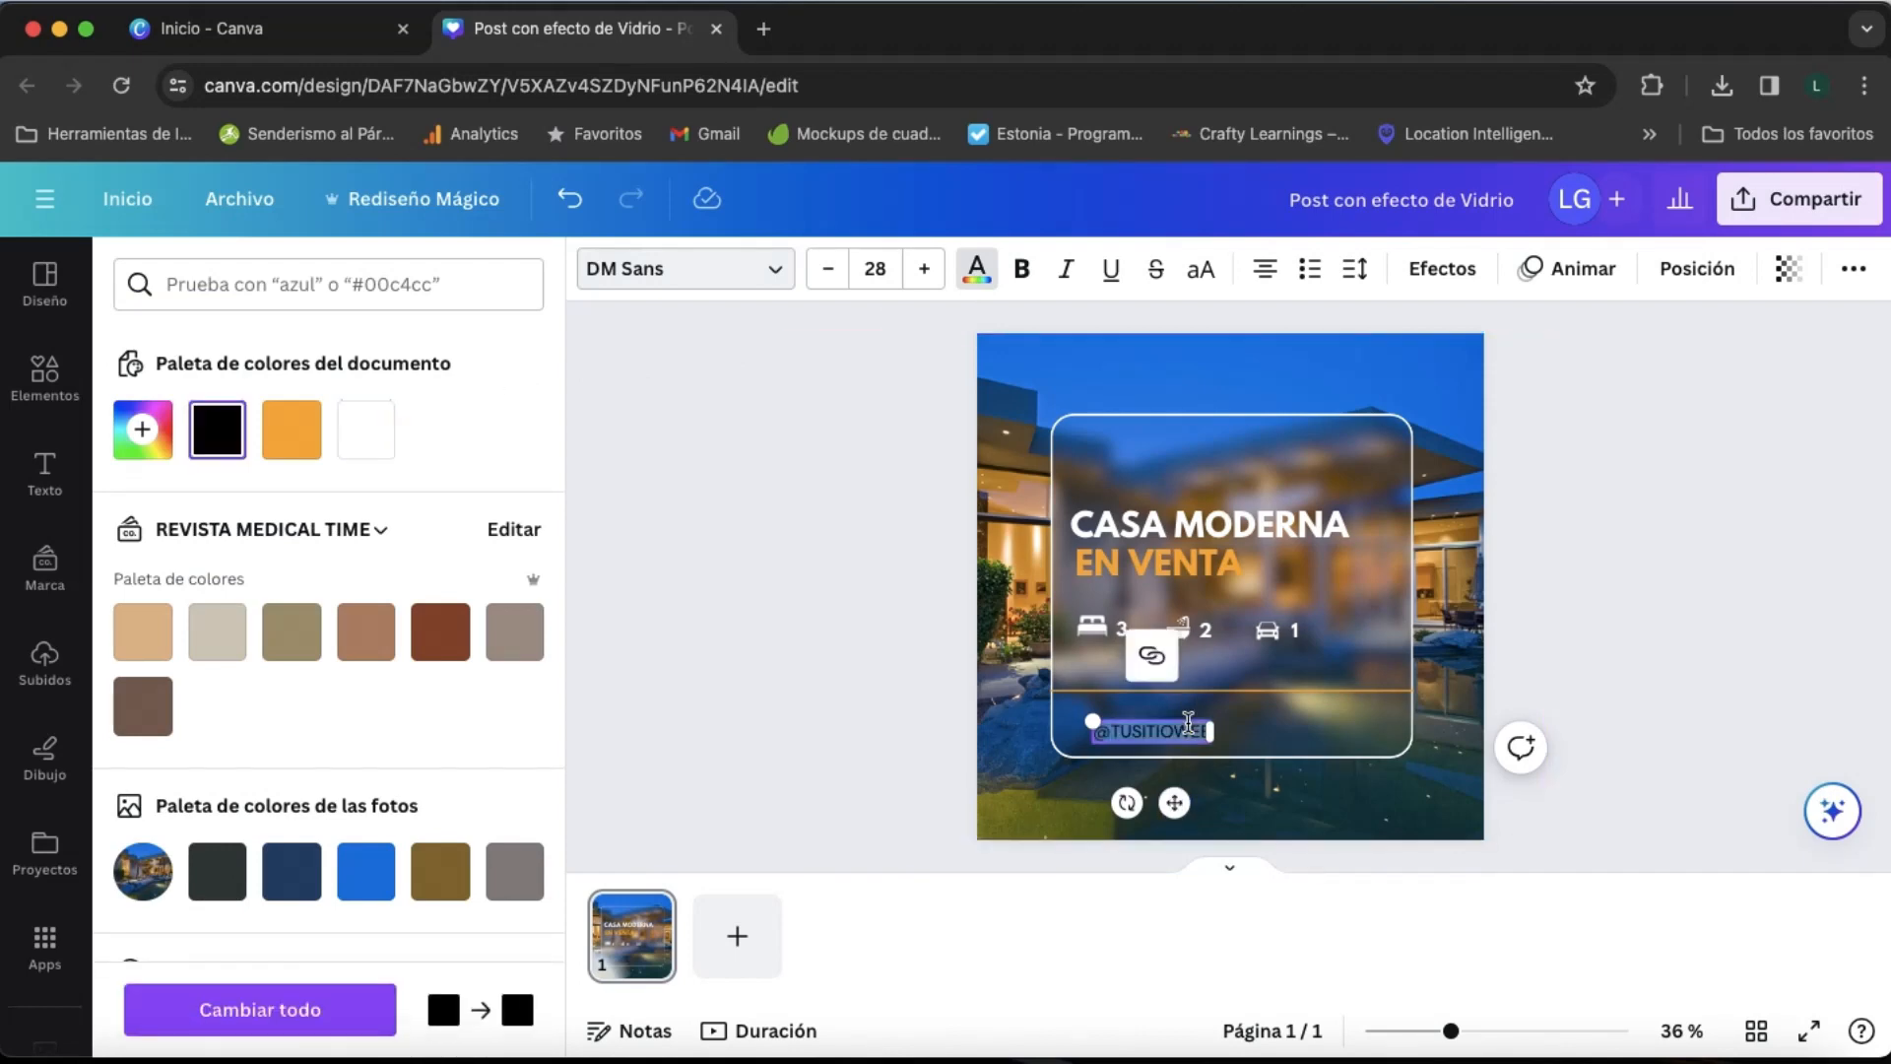
left_click(365, 429)
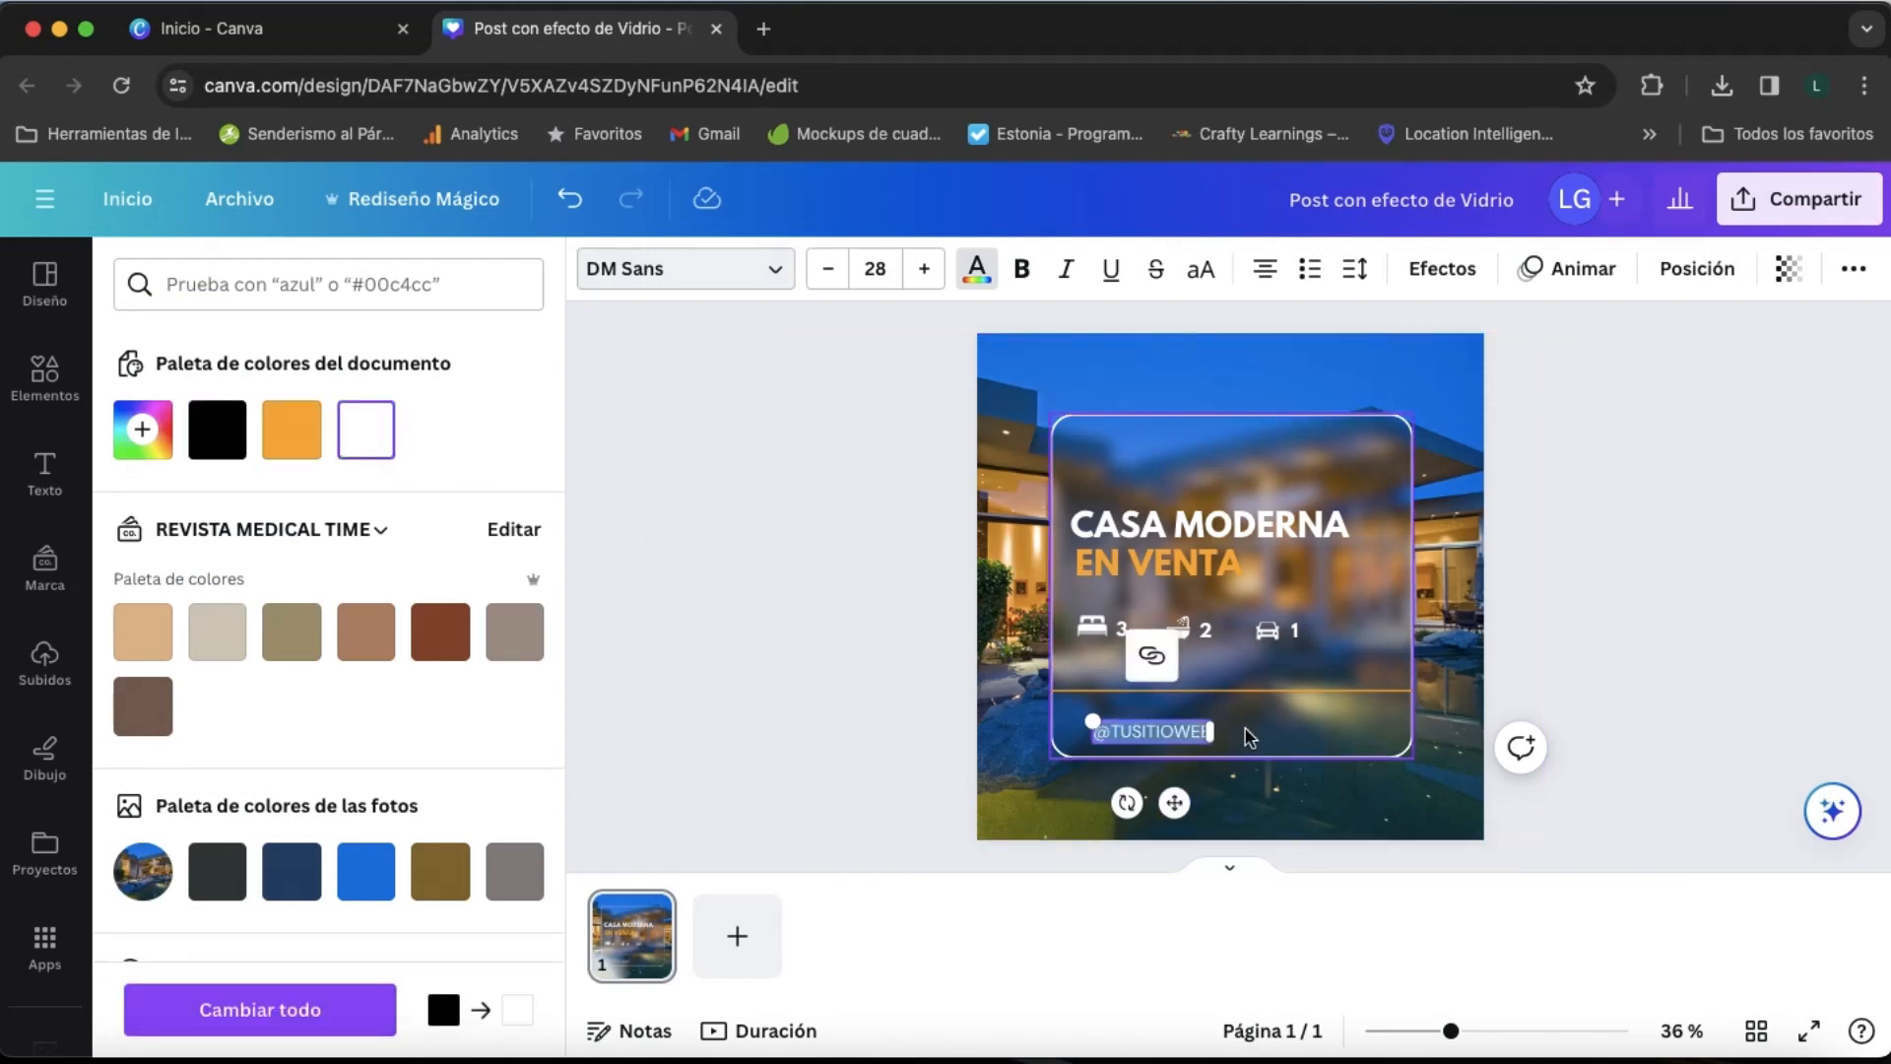
left_click(1207, 739)
left_click_drag(1191, 742, 1171, 726)
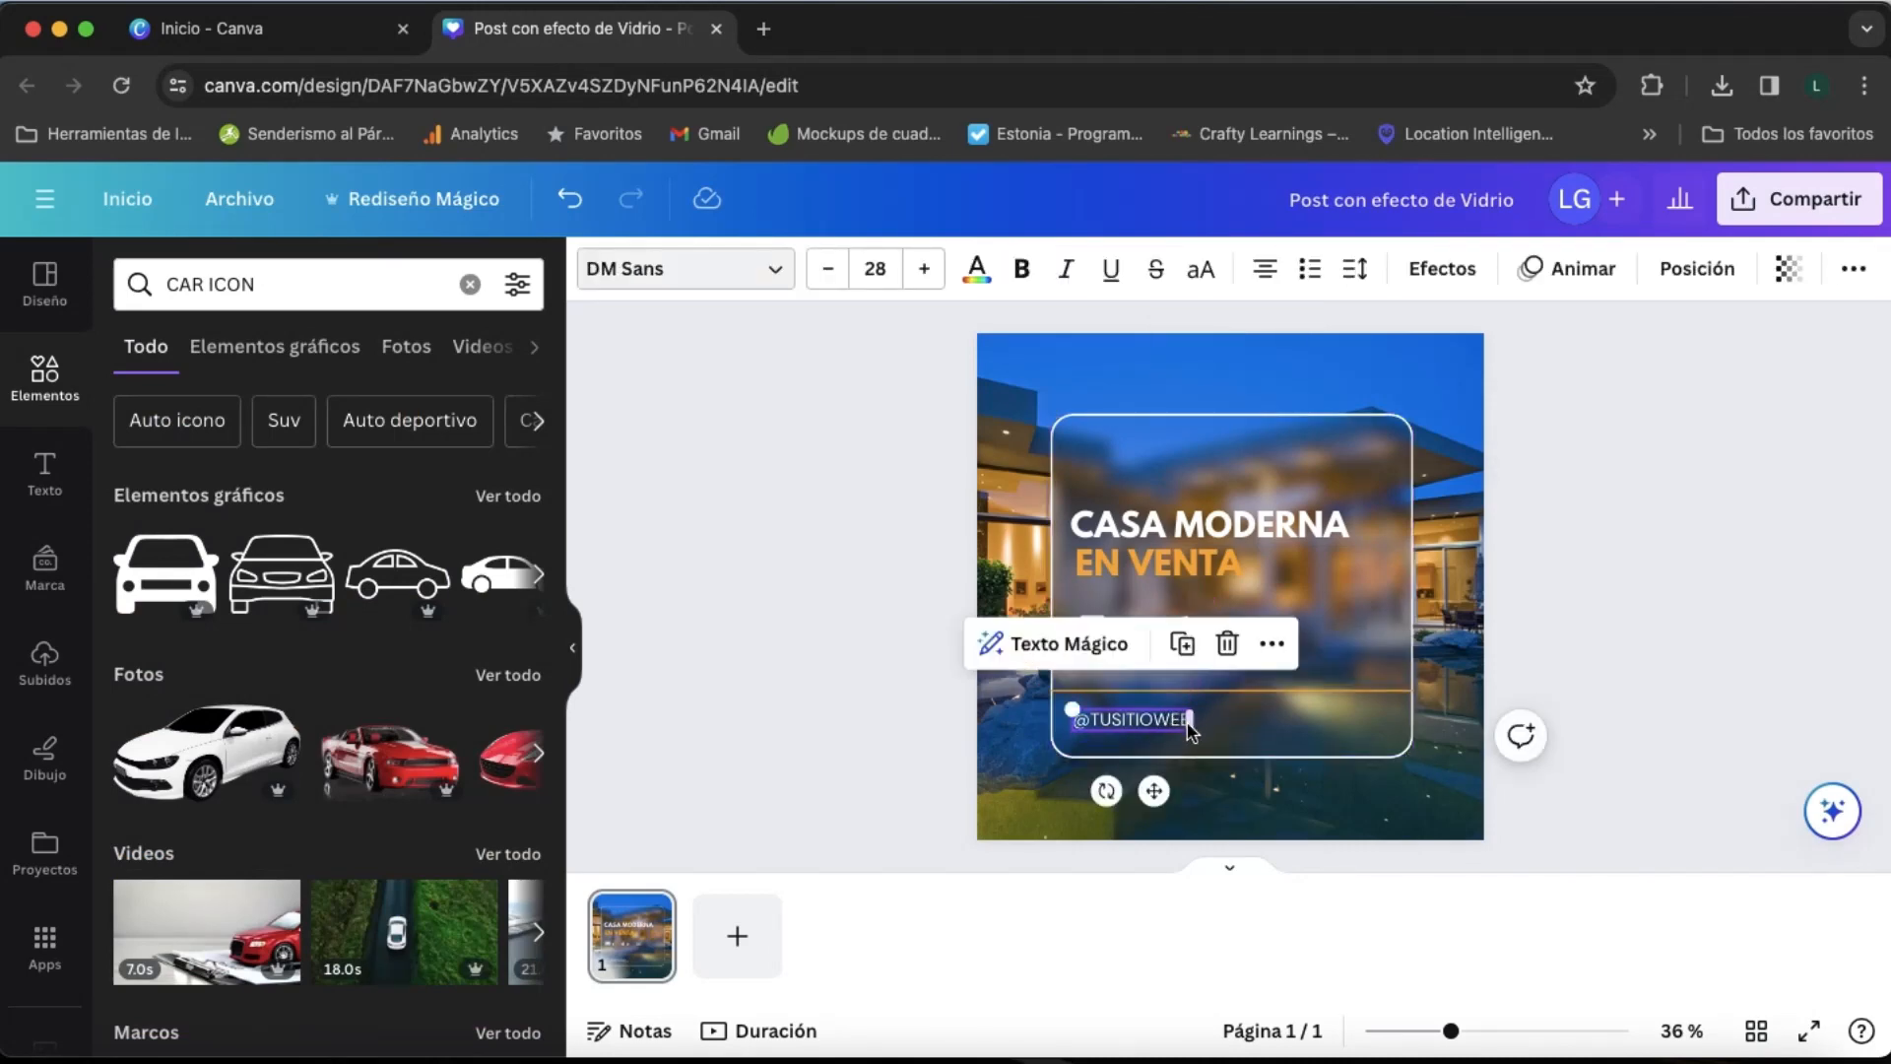
left_click_drag(1068, 710, 1050, 705)
left_click_drag(1162, 726, 1189, 721)
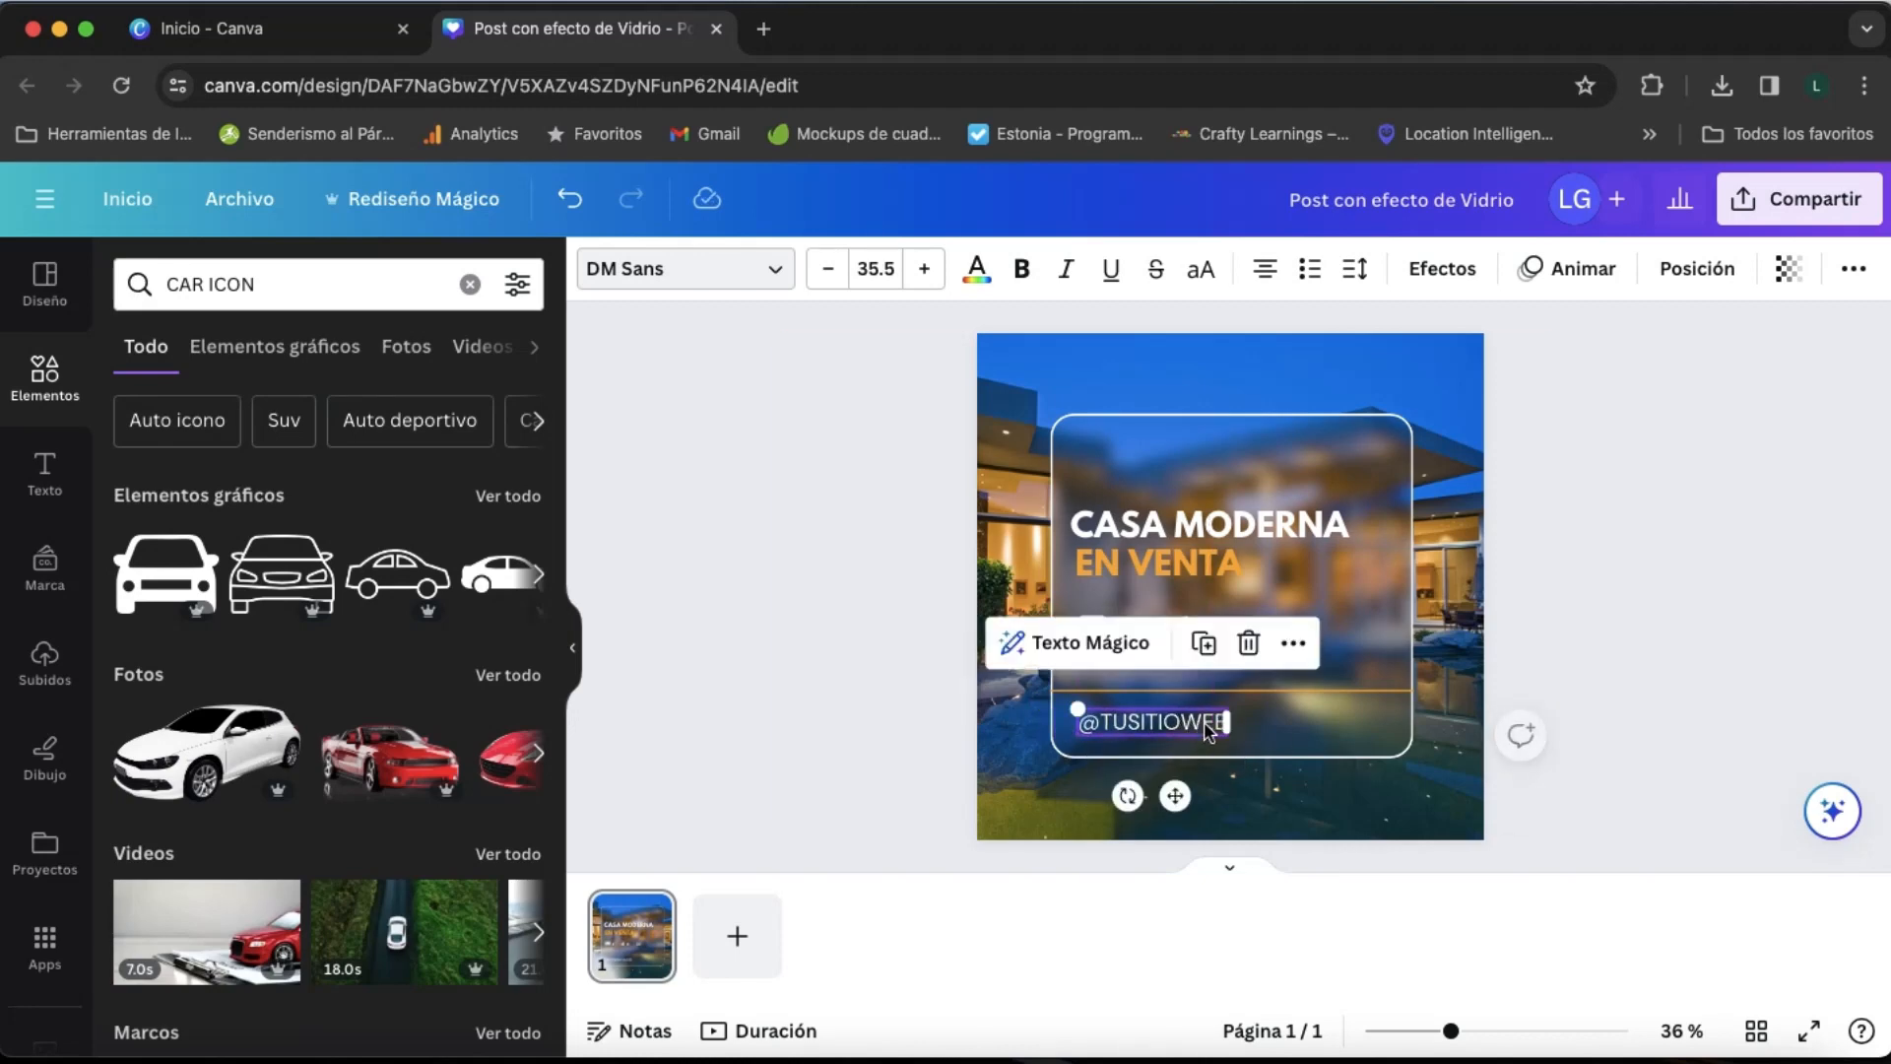
- Search the graphic elements for "DROP SHADOW" and add the soft rectangular shadow to the design
left_click(1298, 738)
left_click(470, 284)
left_click(410, 287)
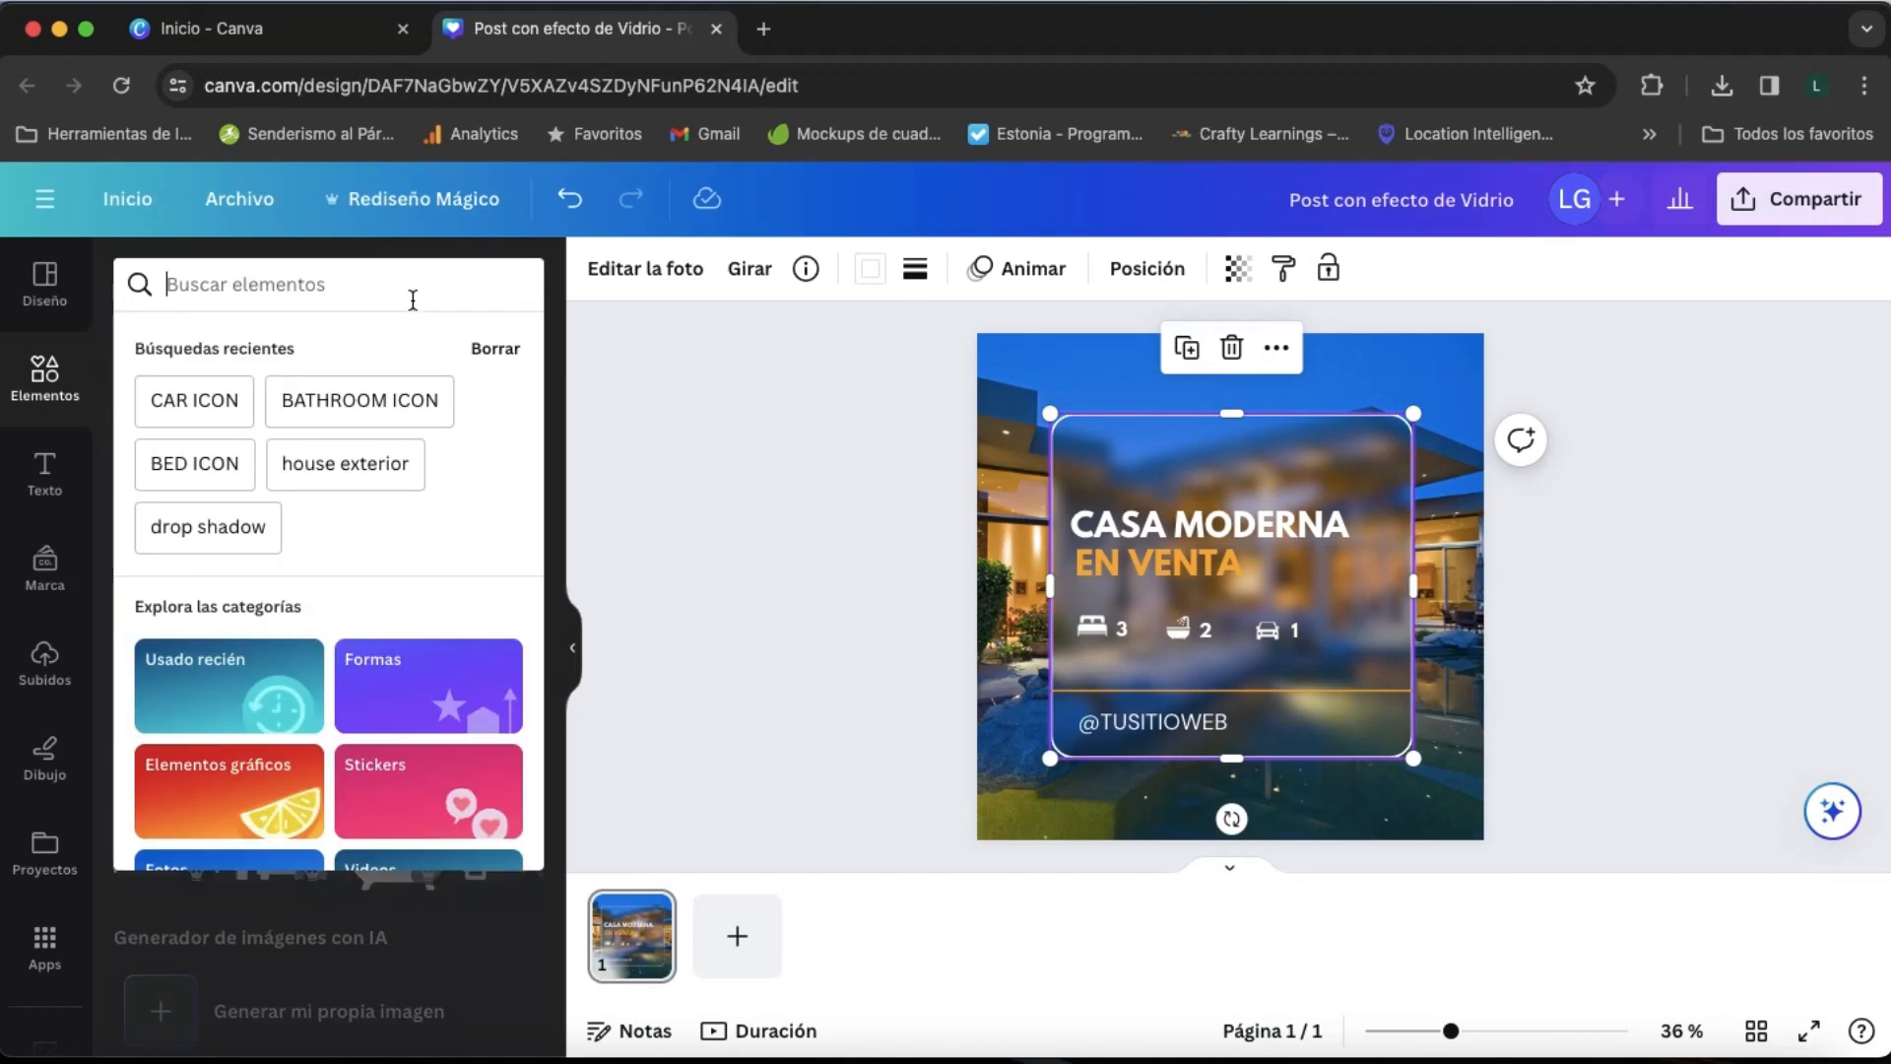
type("DROP SHA")
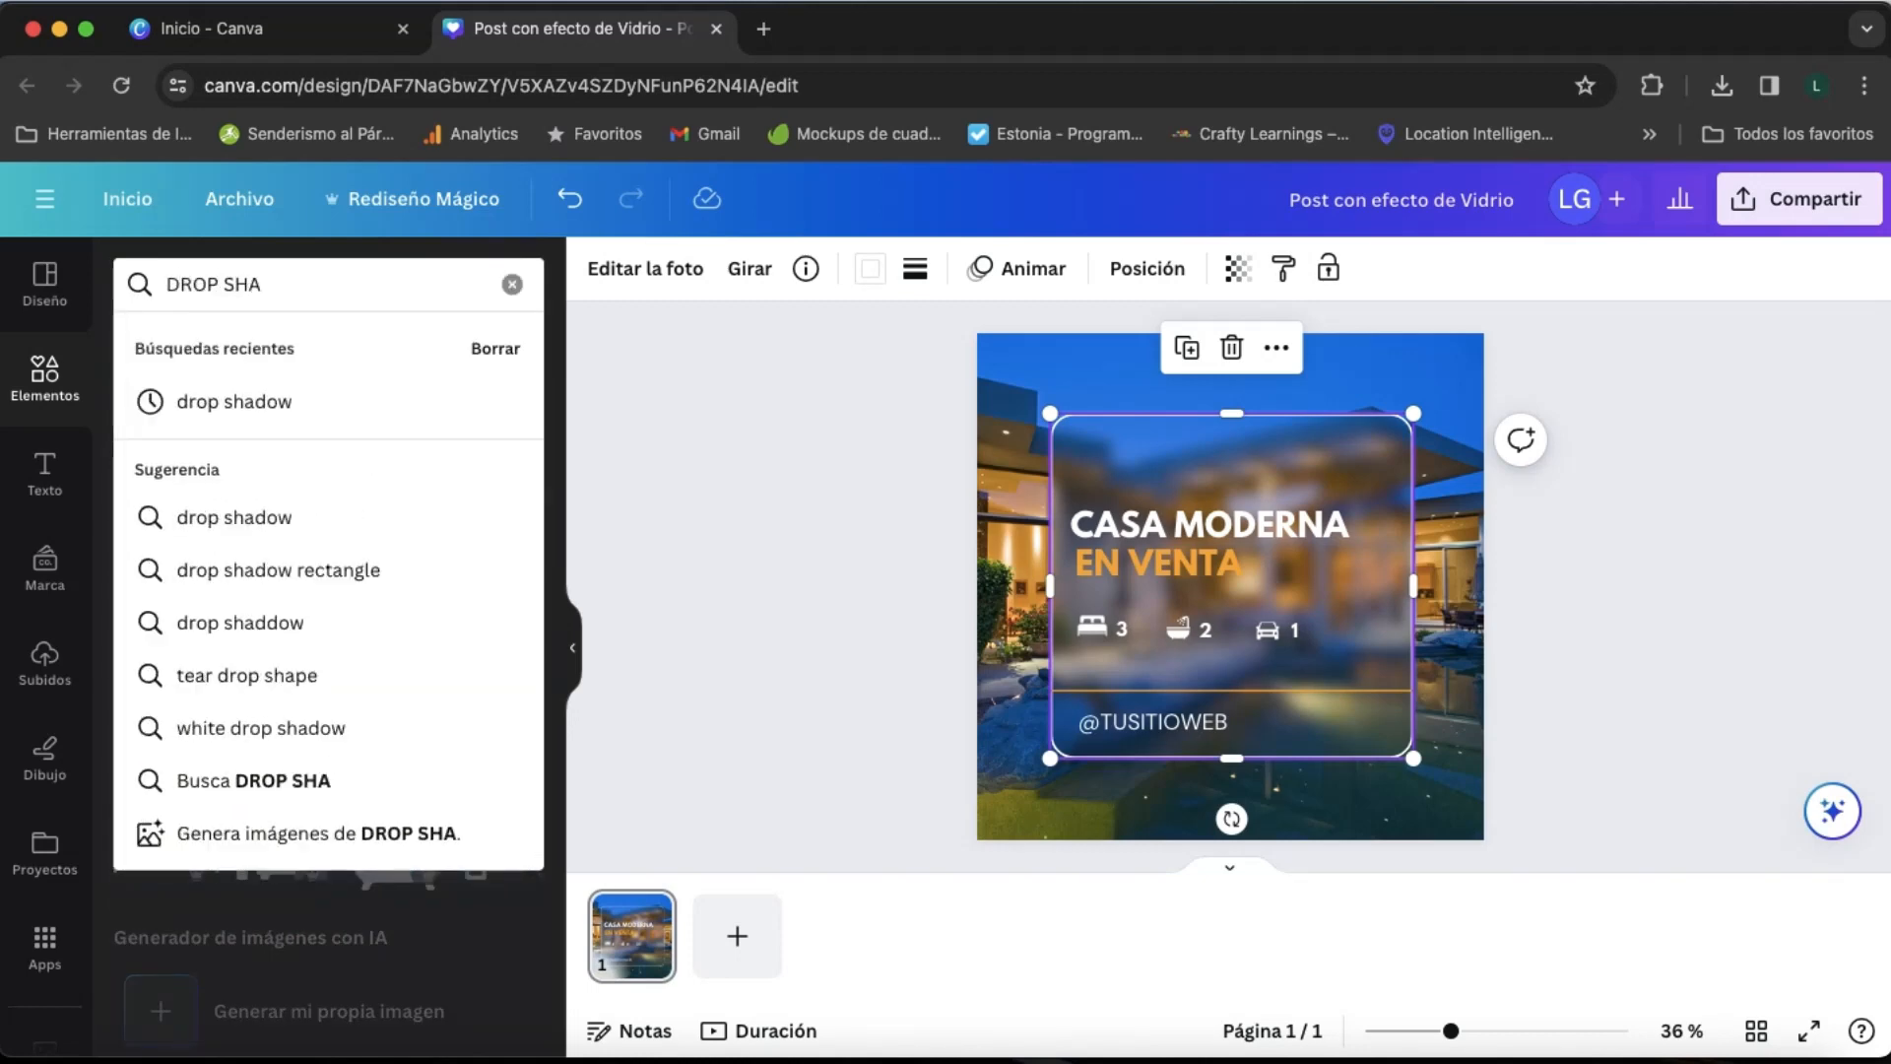
type("DOW")
key("Return")
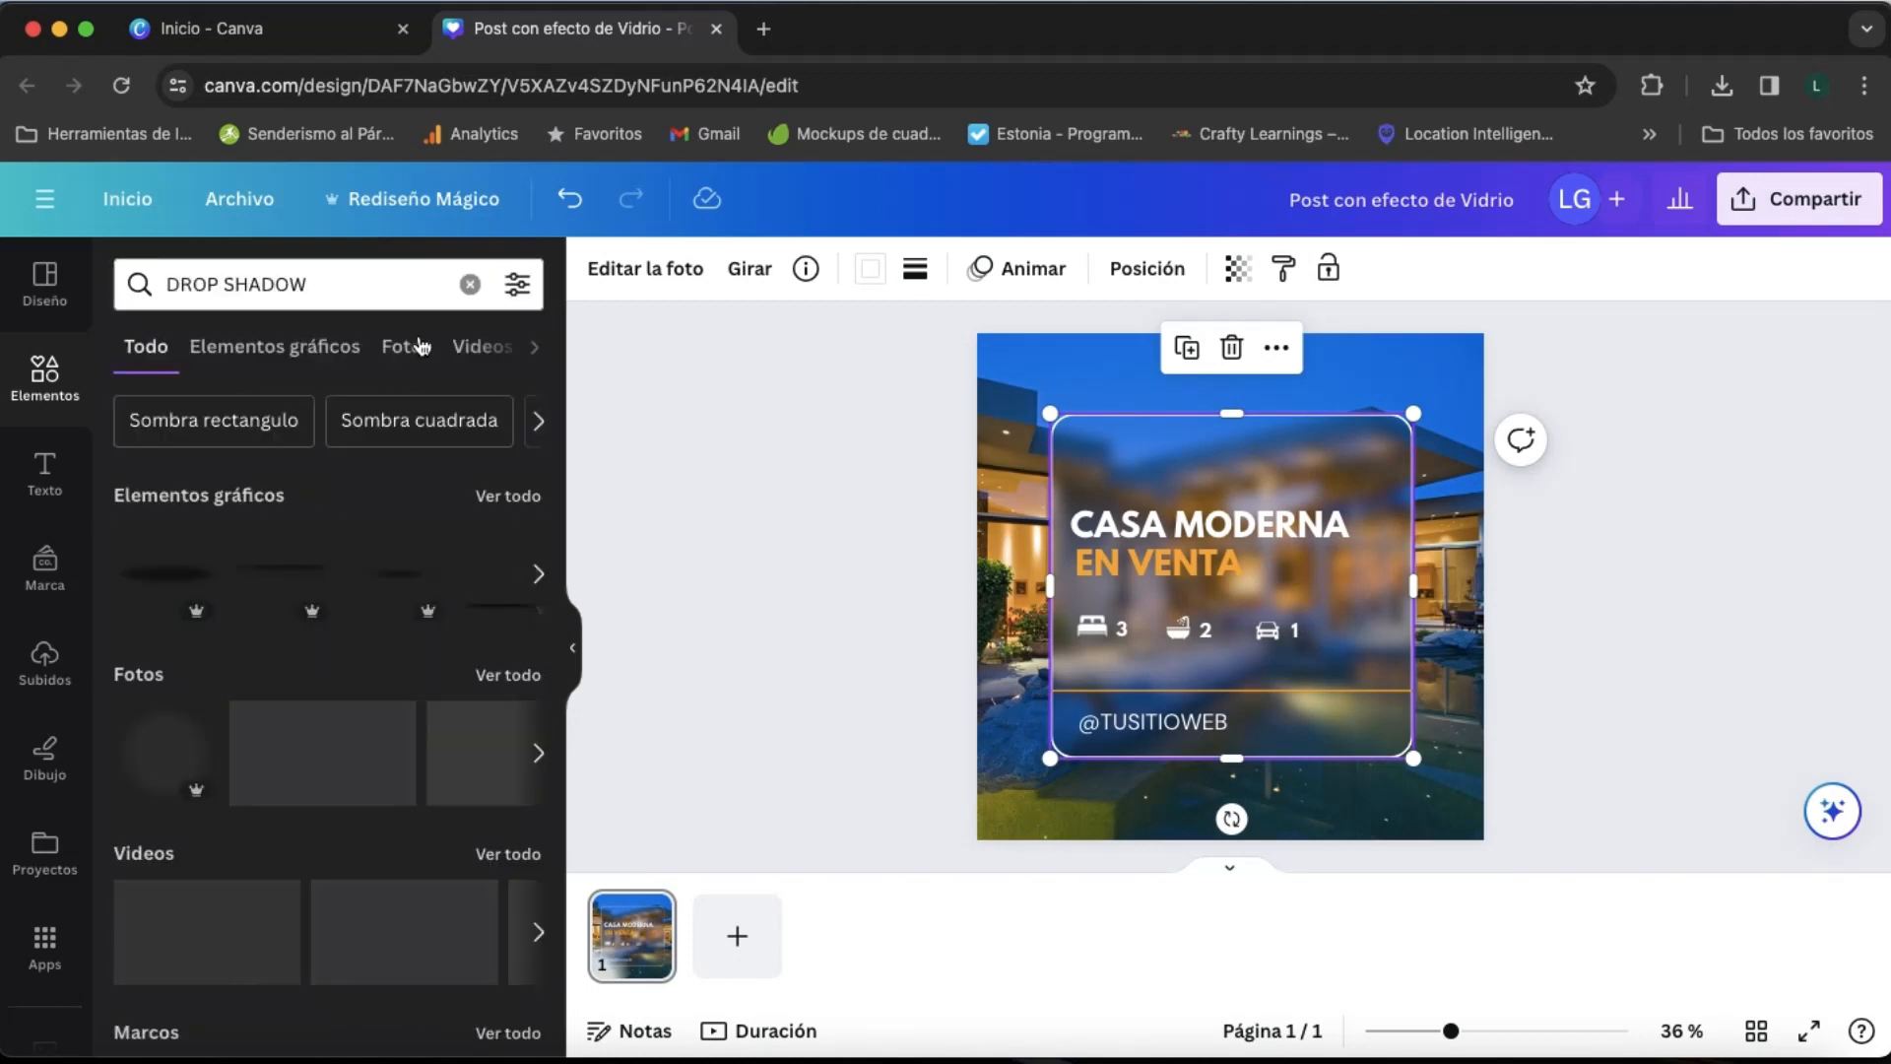
left_click(522, 497)
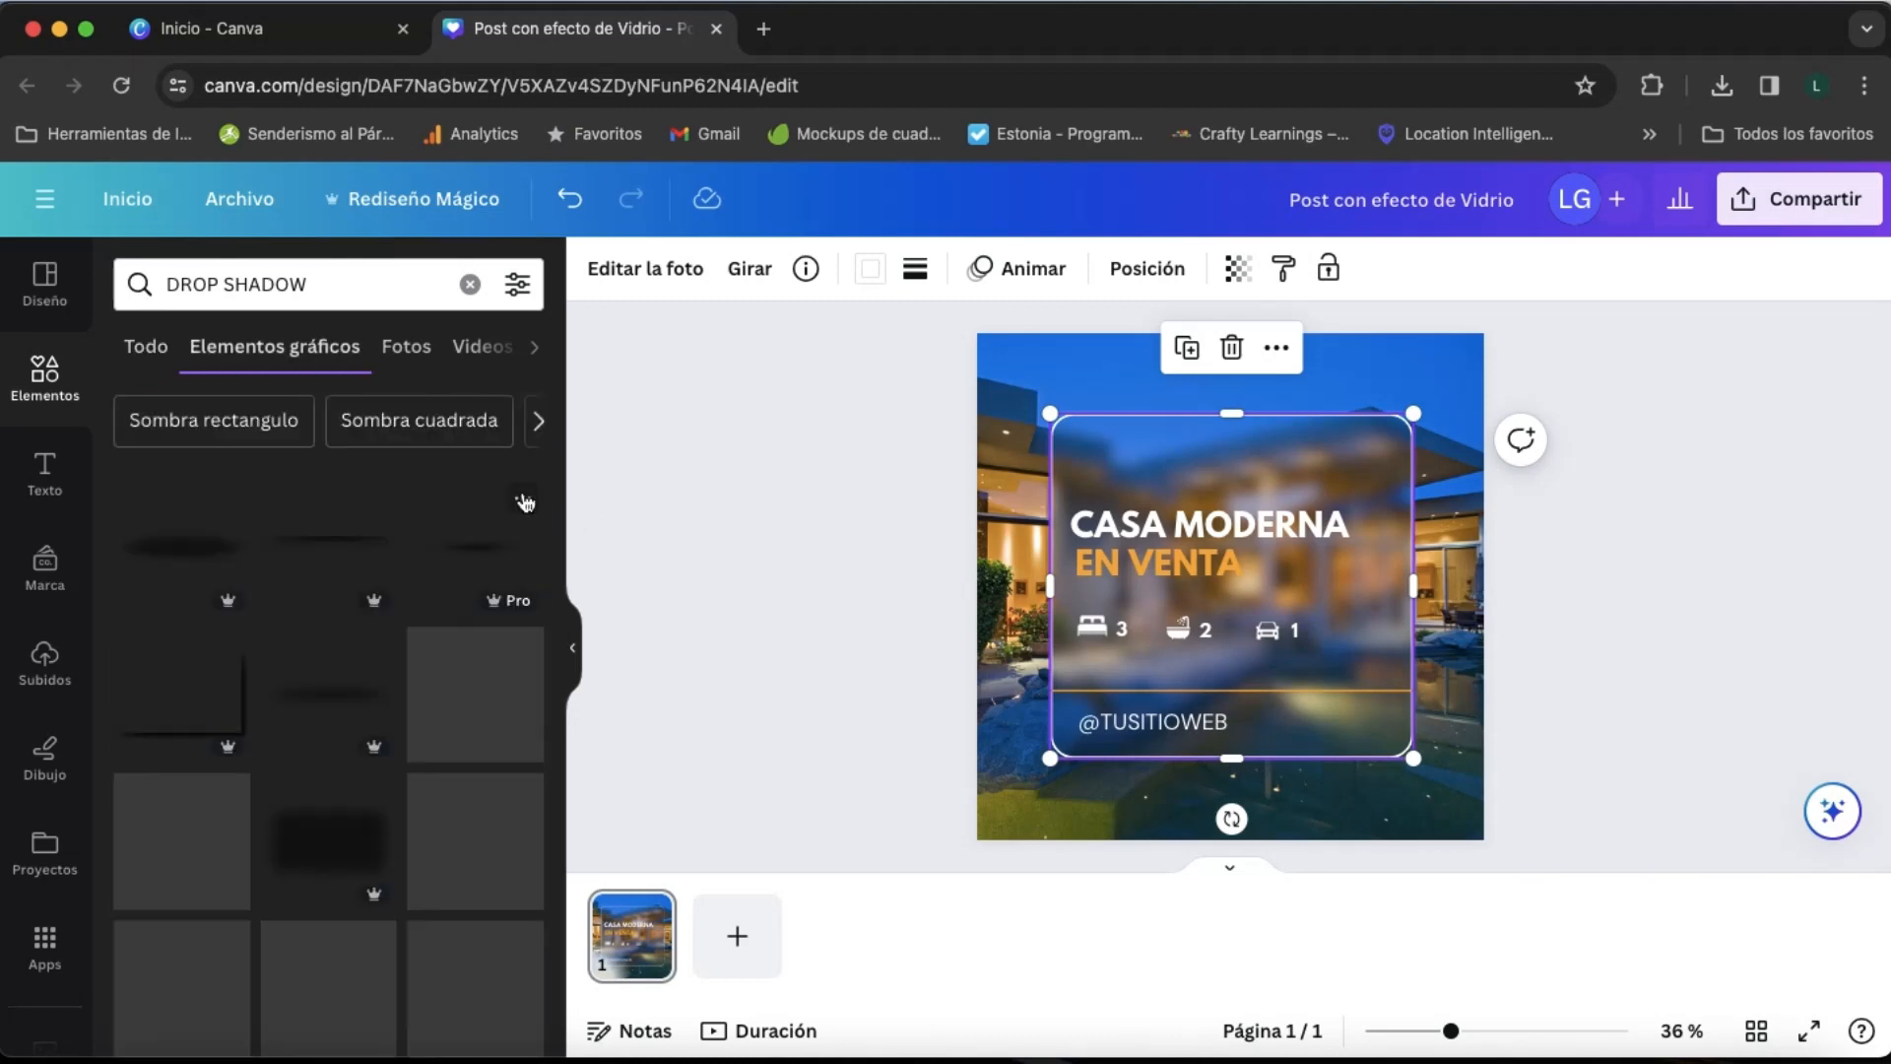
left_click(333, 839)
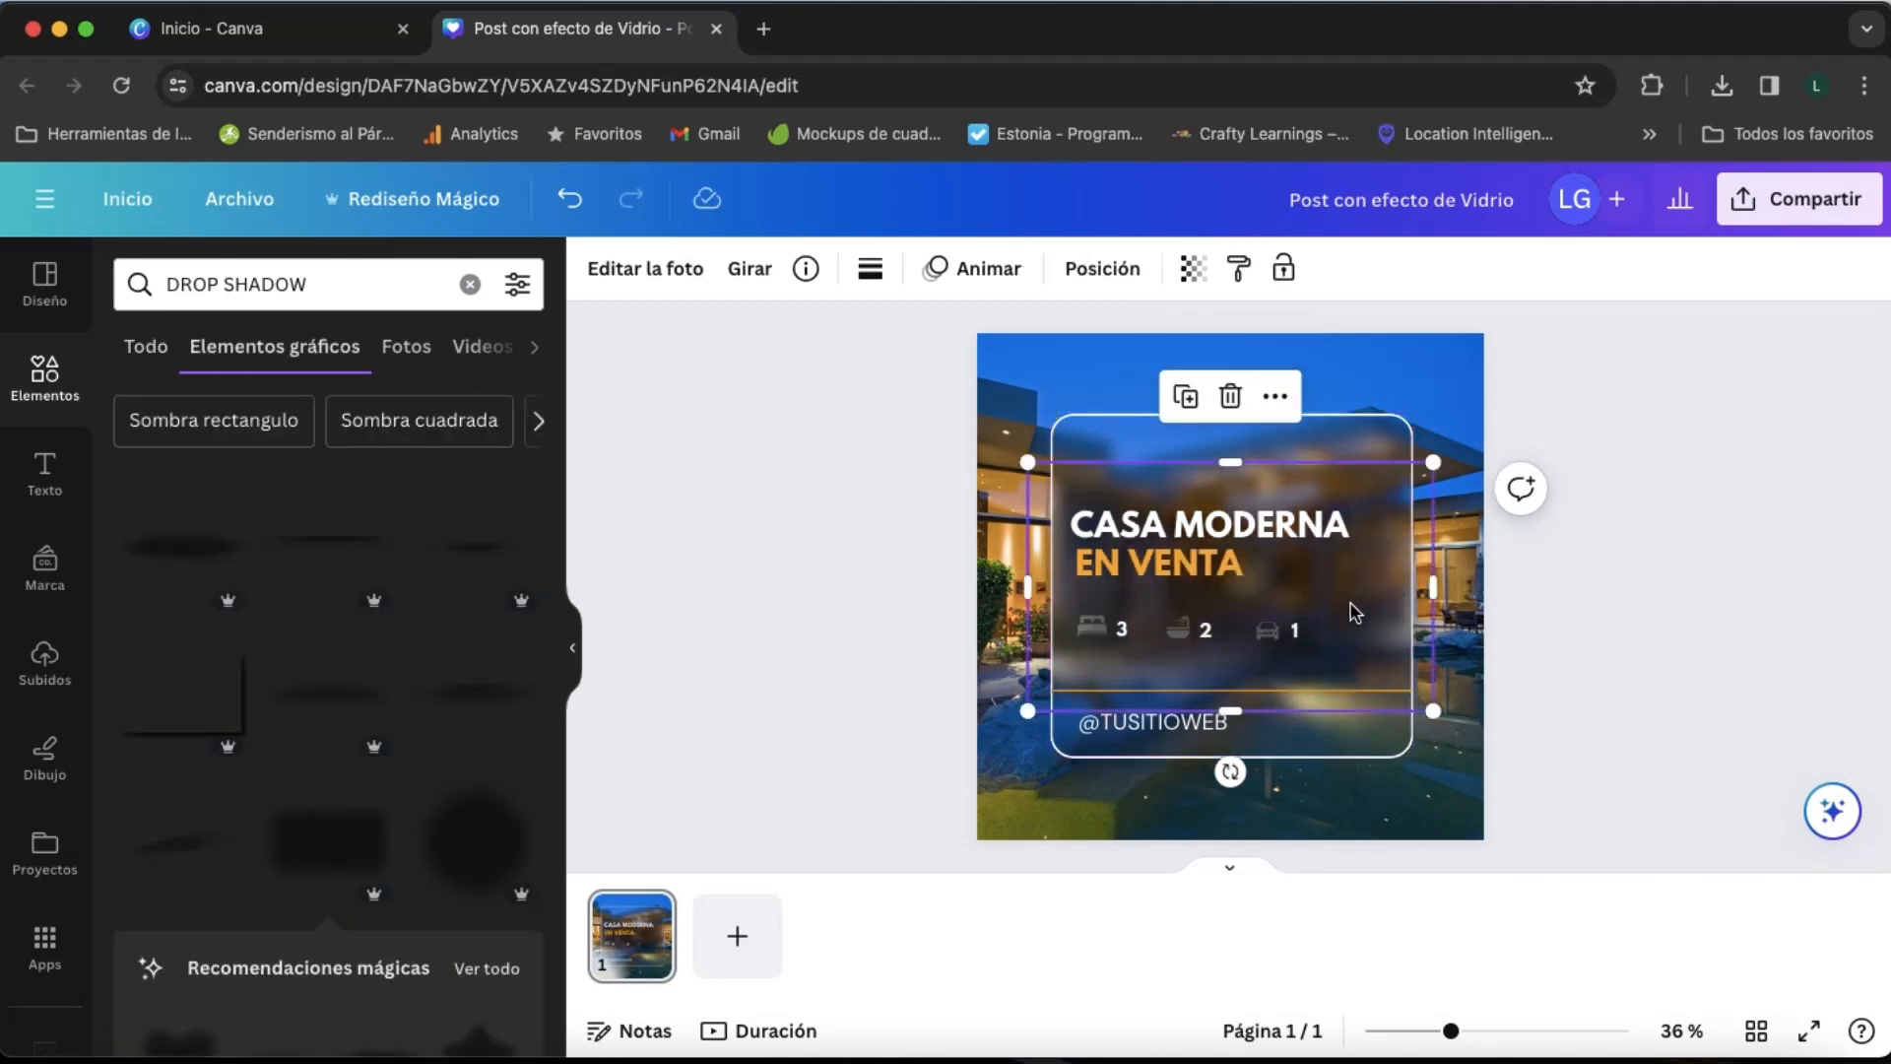
- Send the shadow backward layer by layer until it lies behind the icons, text and glass panel
left_click(1102, 268)
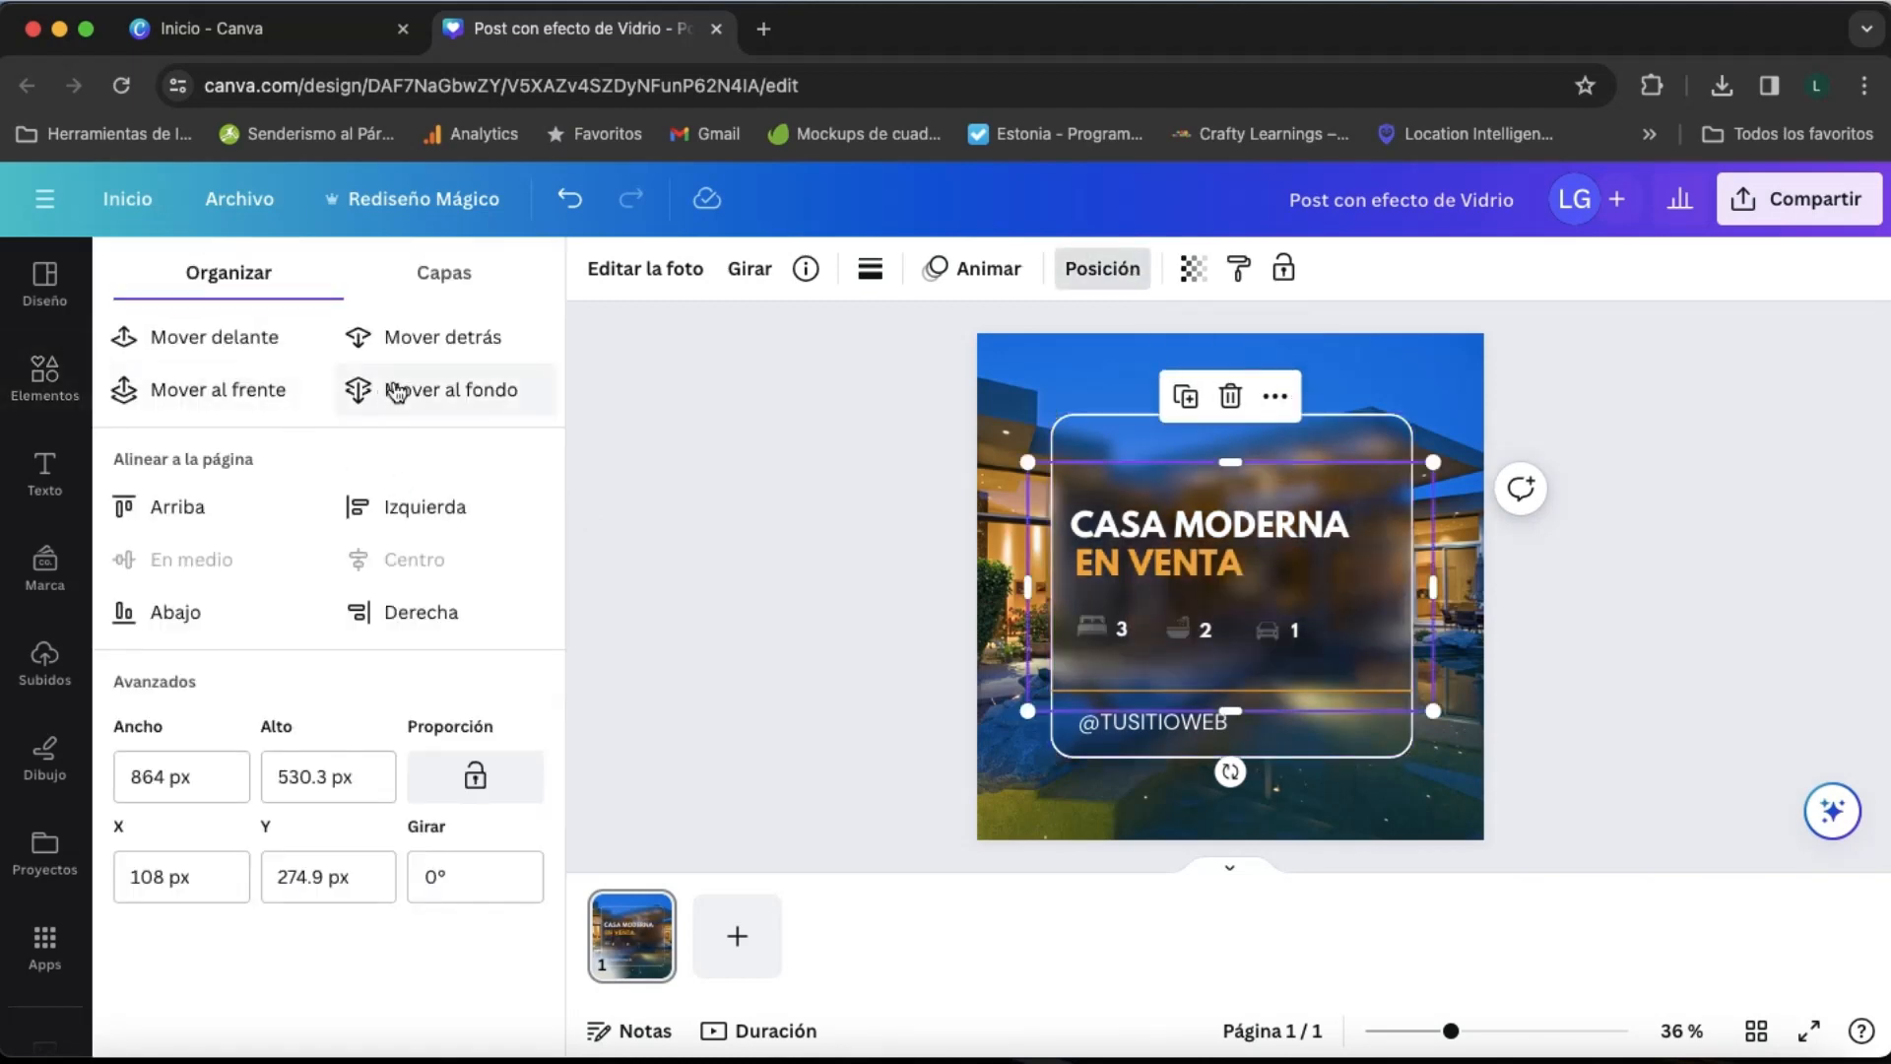
left_click(425, 339)
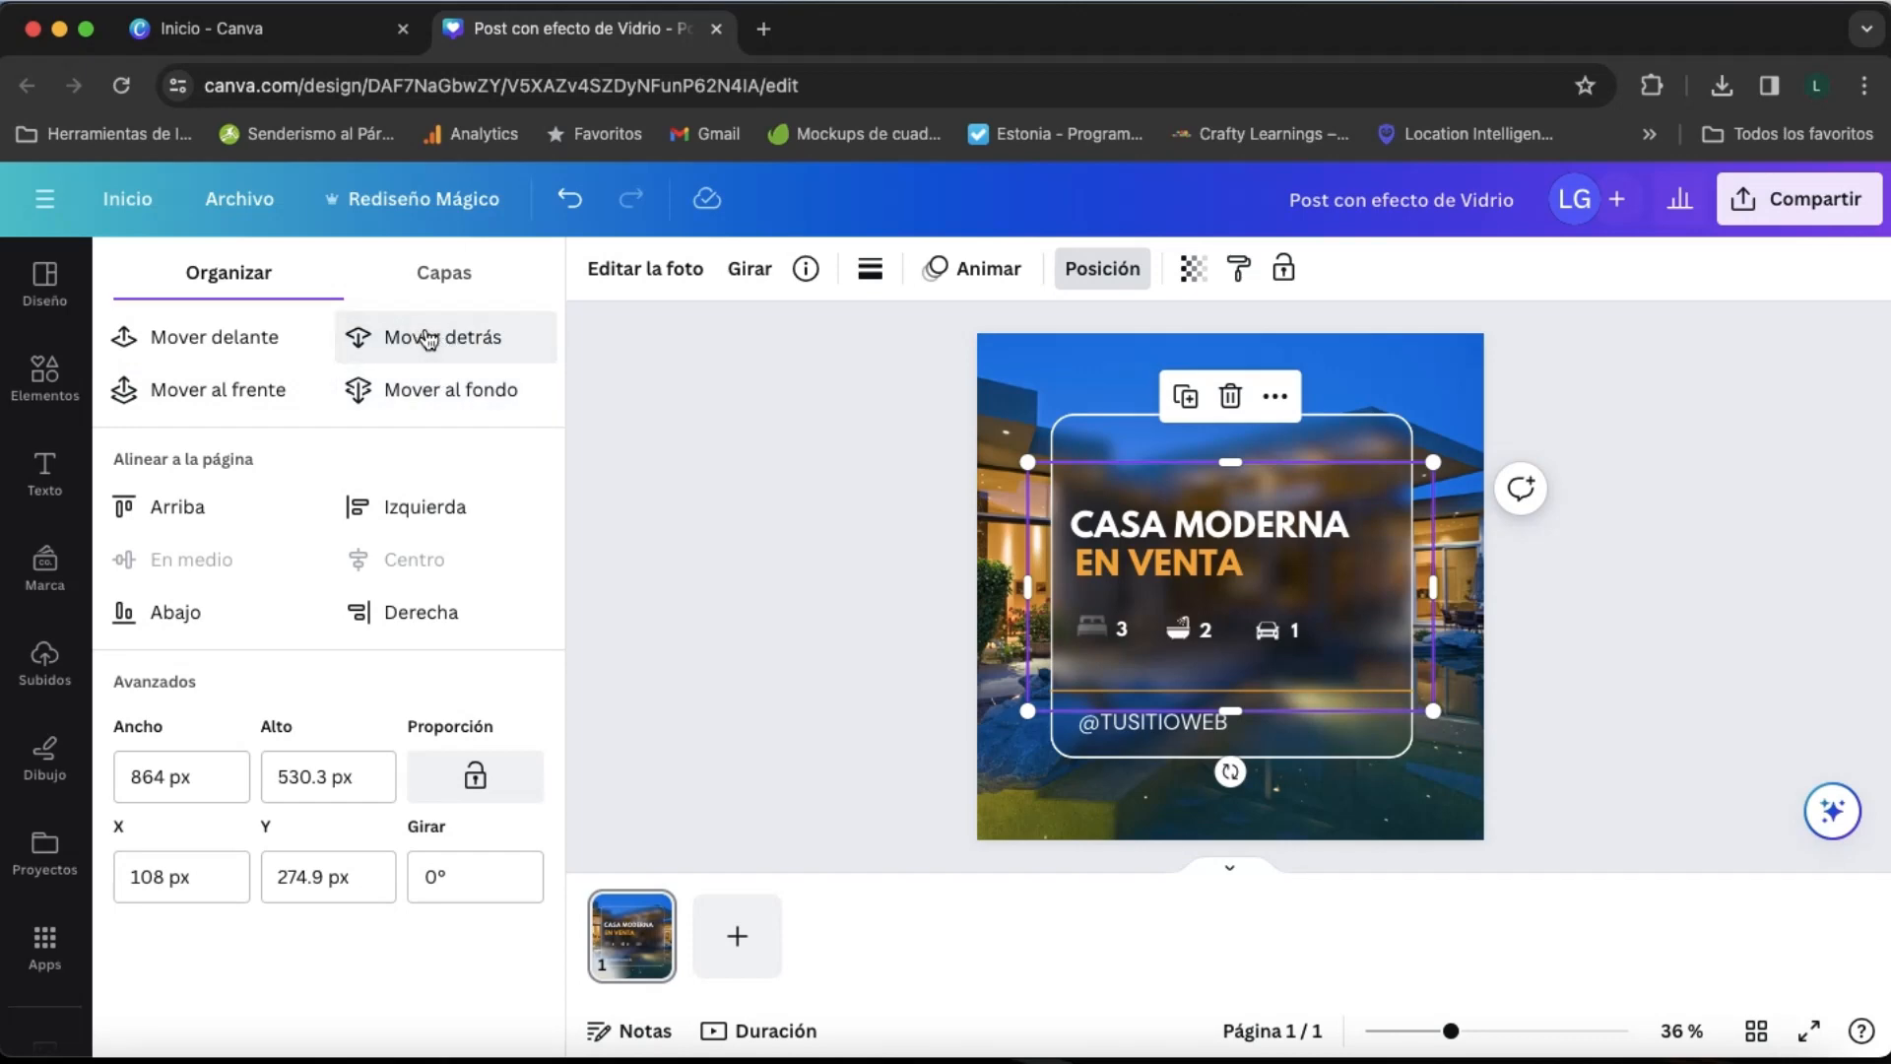
left_click(426, 339)
left_click(426, 338)
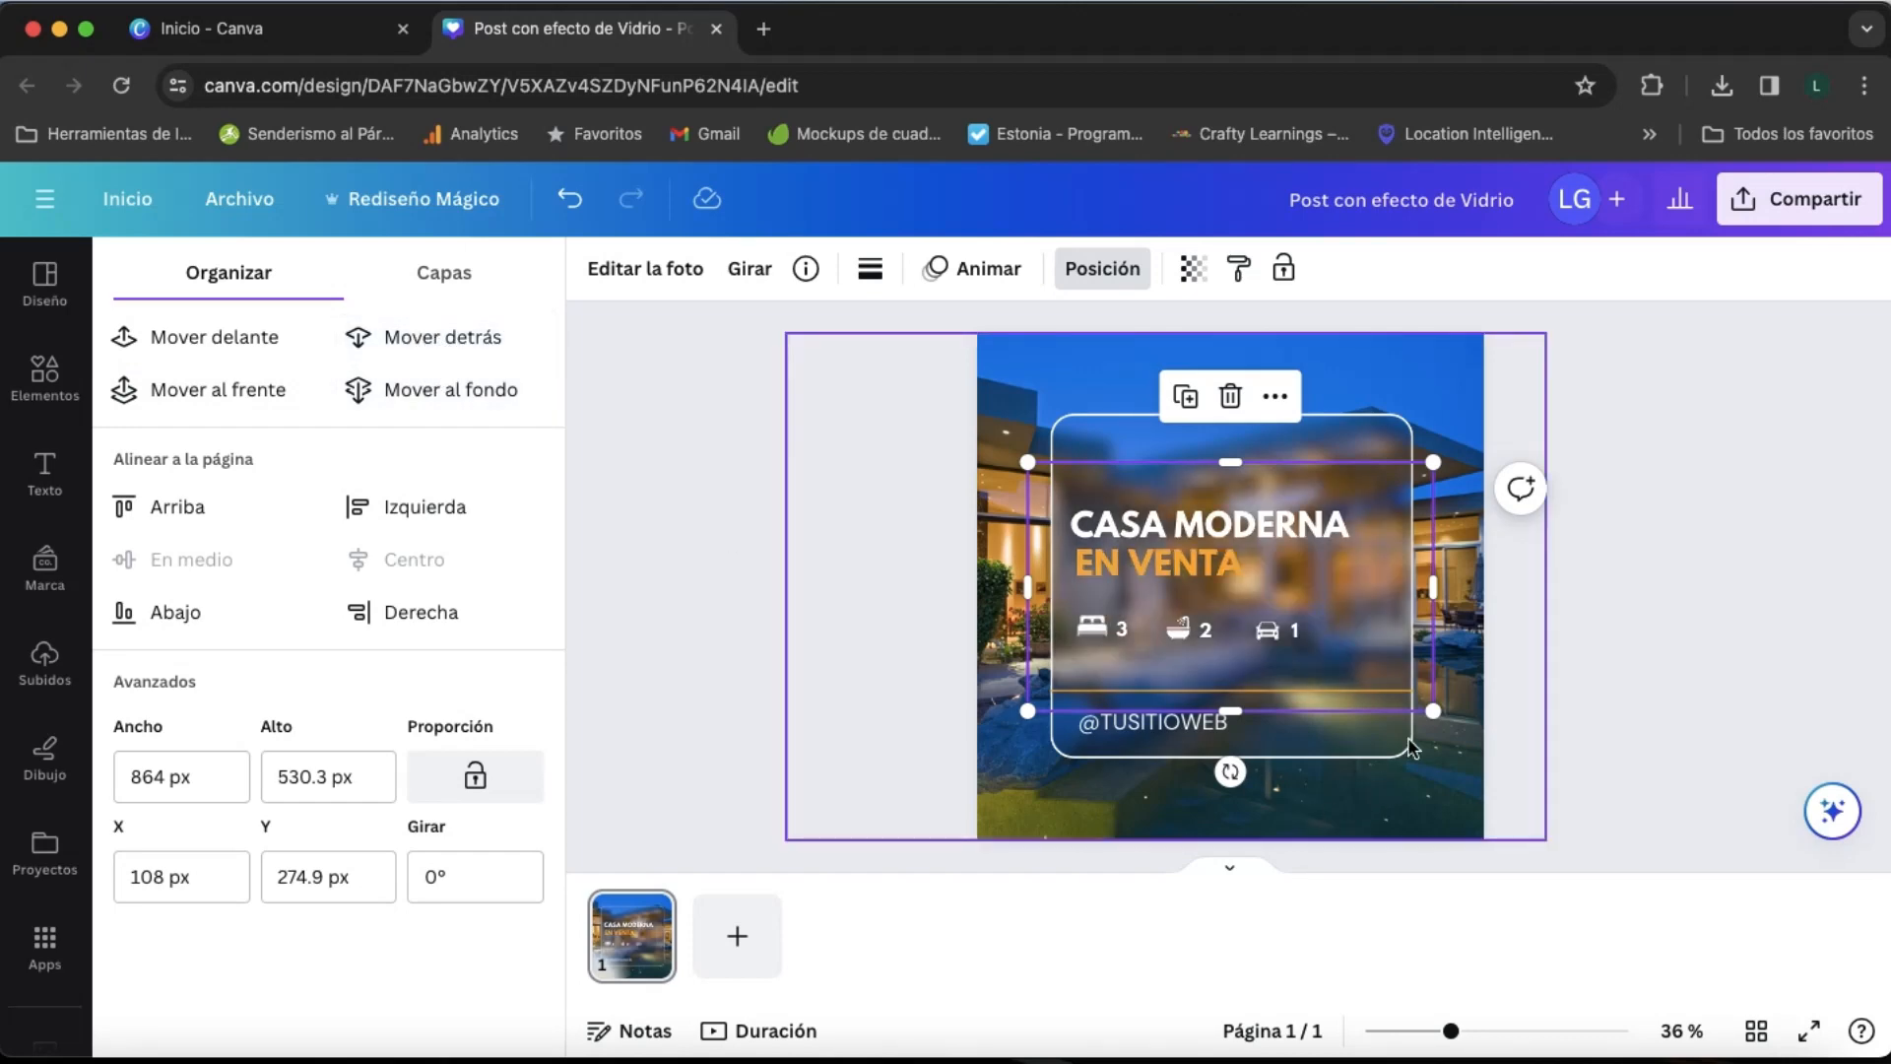
- Adjust the shadow behind the glass panel so that it reaches down to the panel's lower edge
left_click(1046, 548)
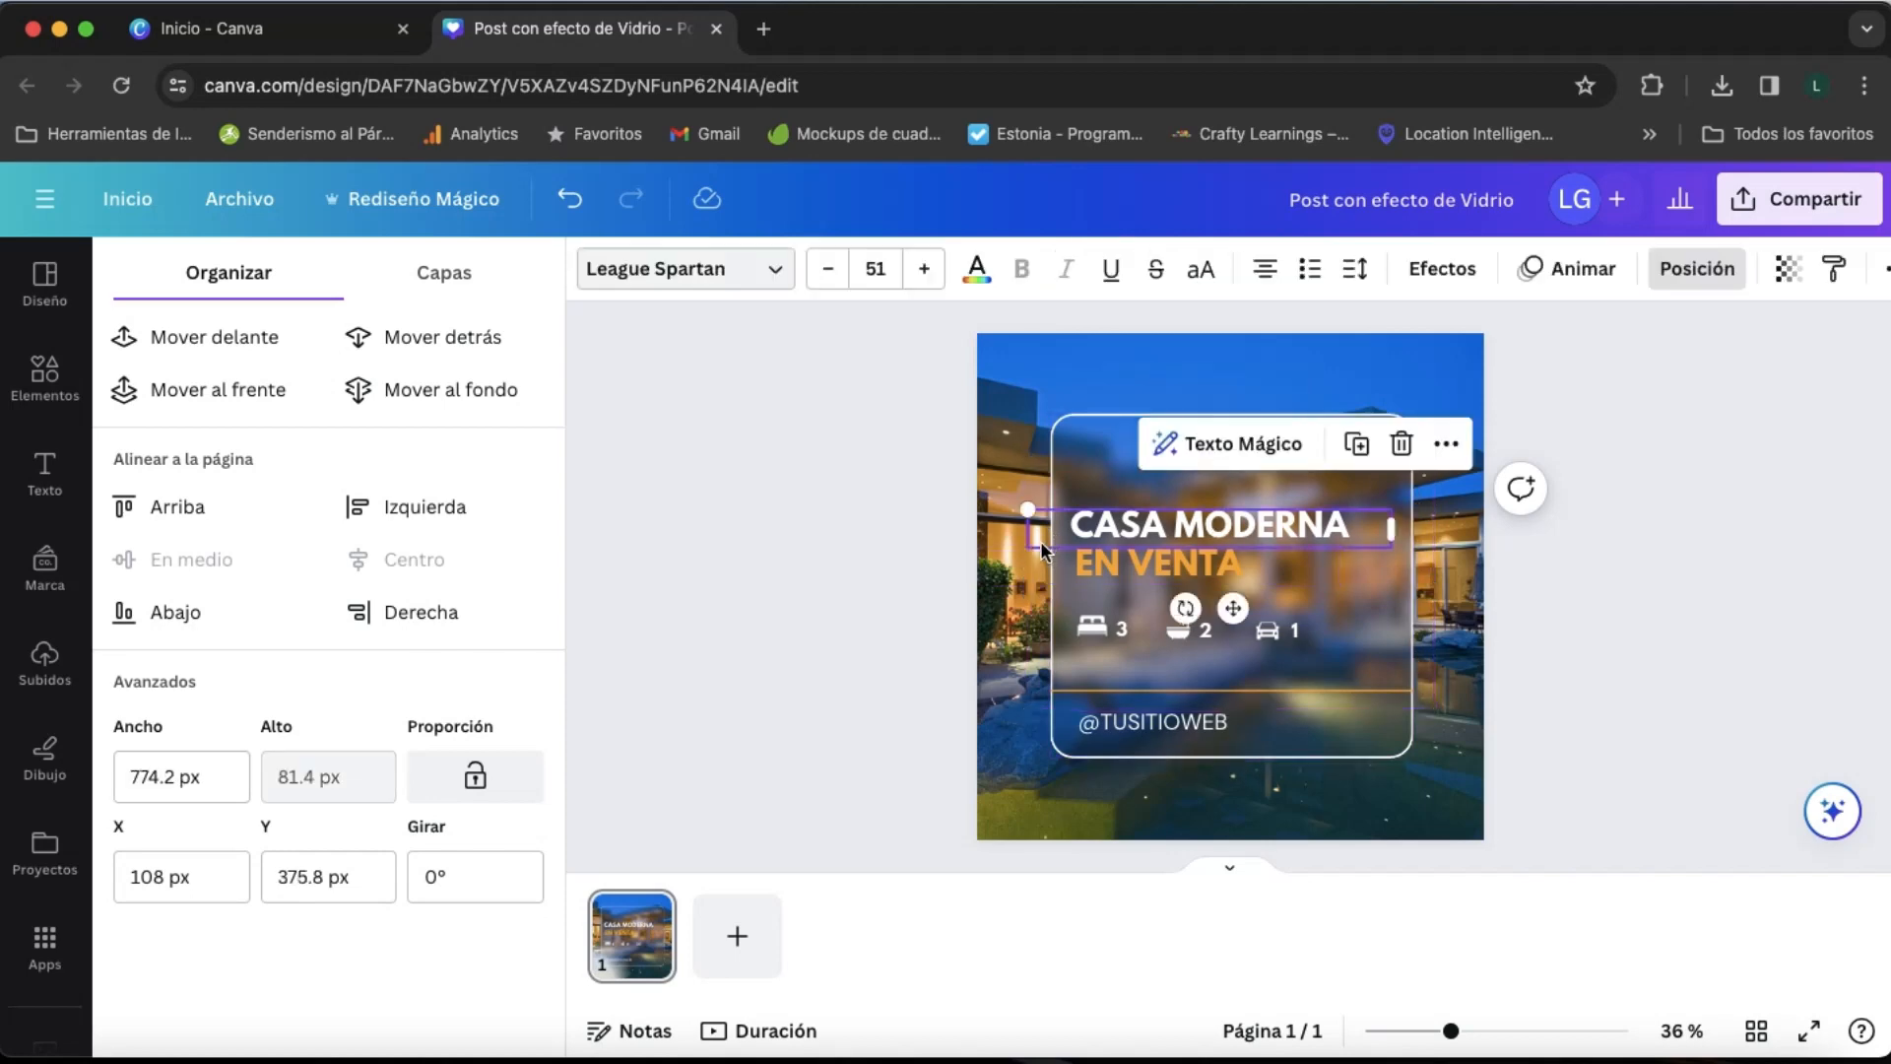
left_click(1426, 646)
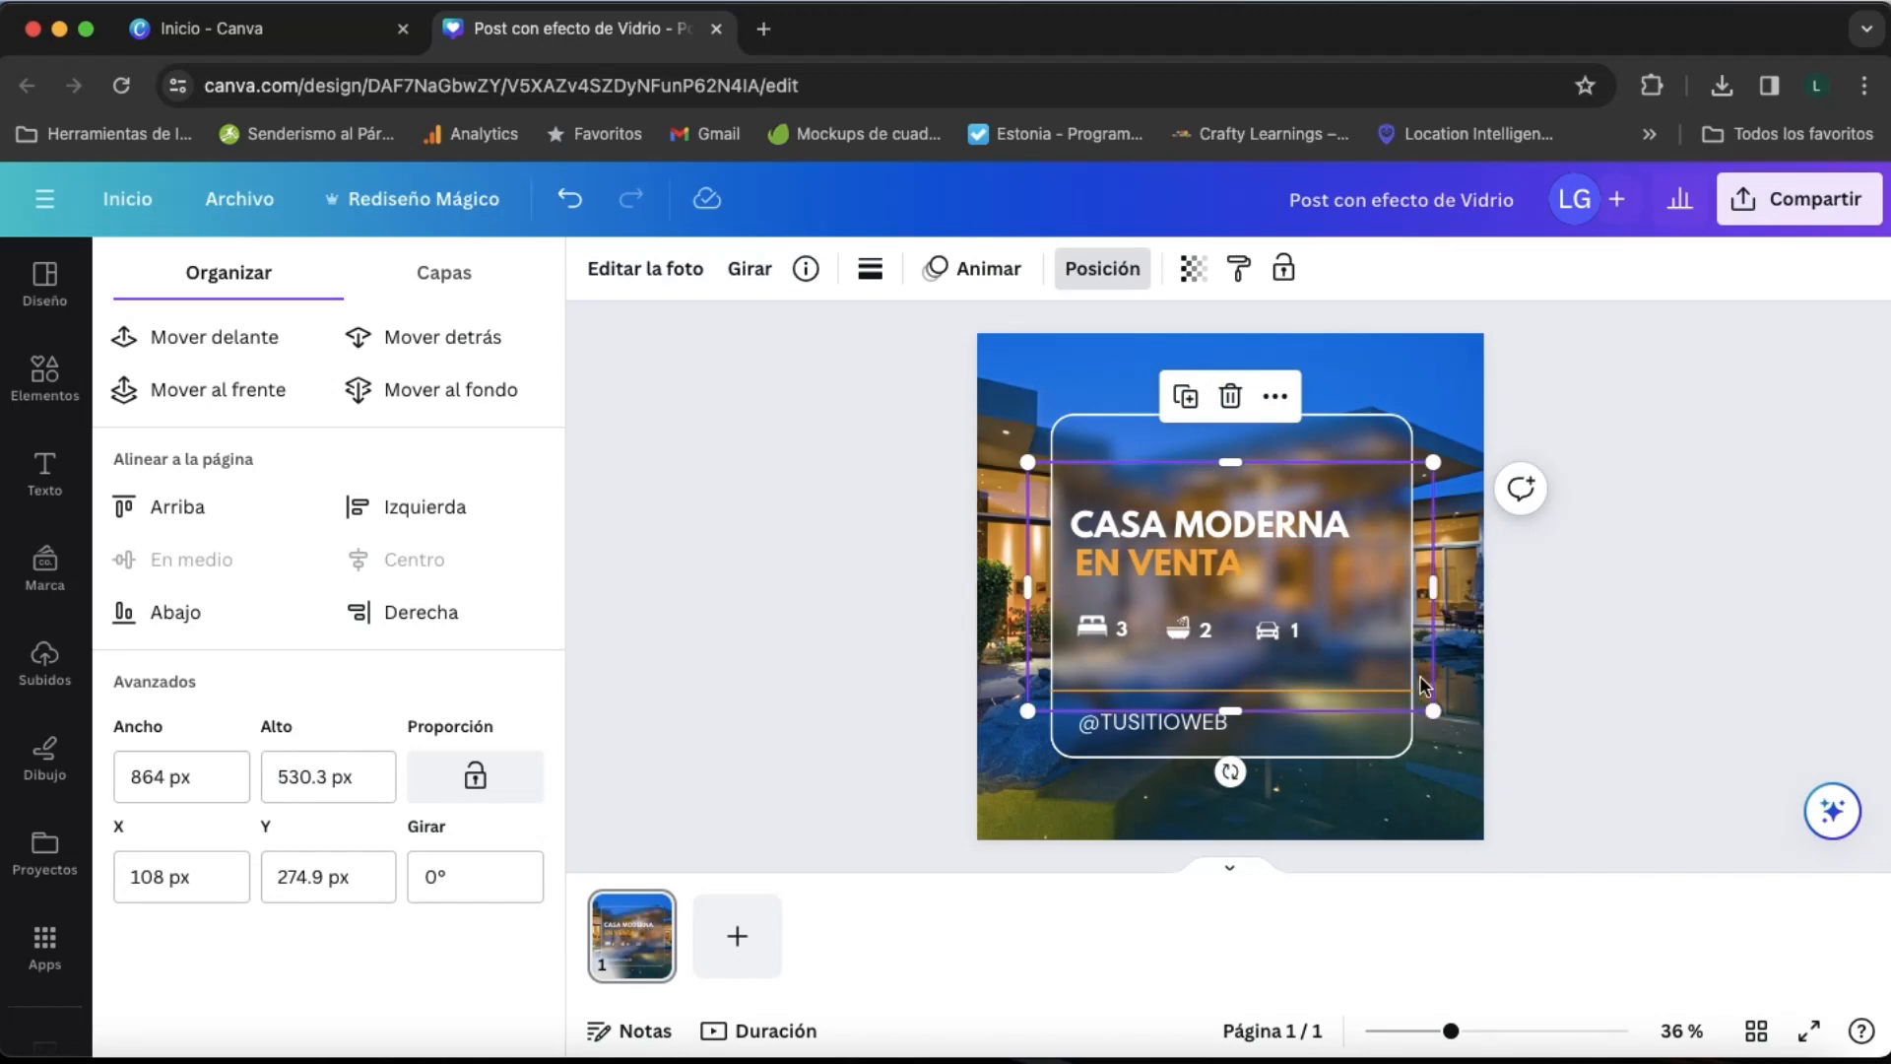
left_click_drag(1420, 675, 1438, 754)
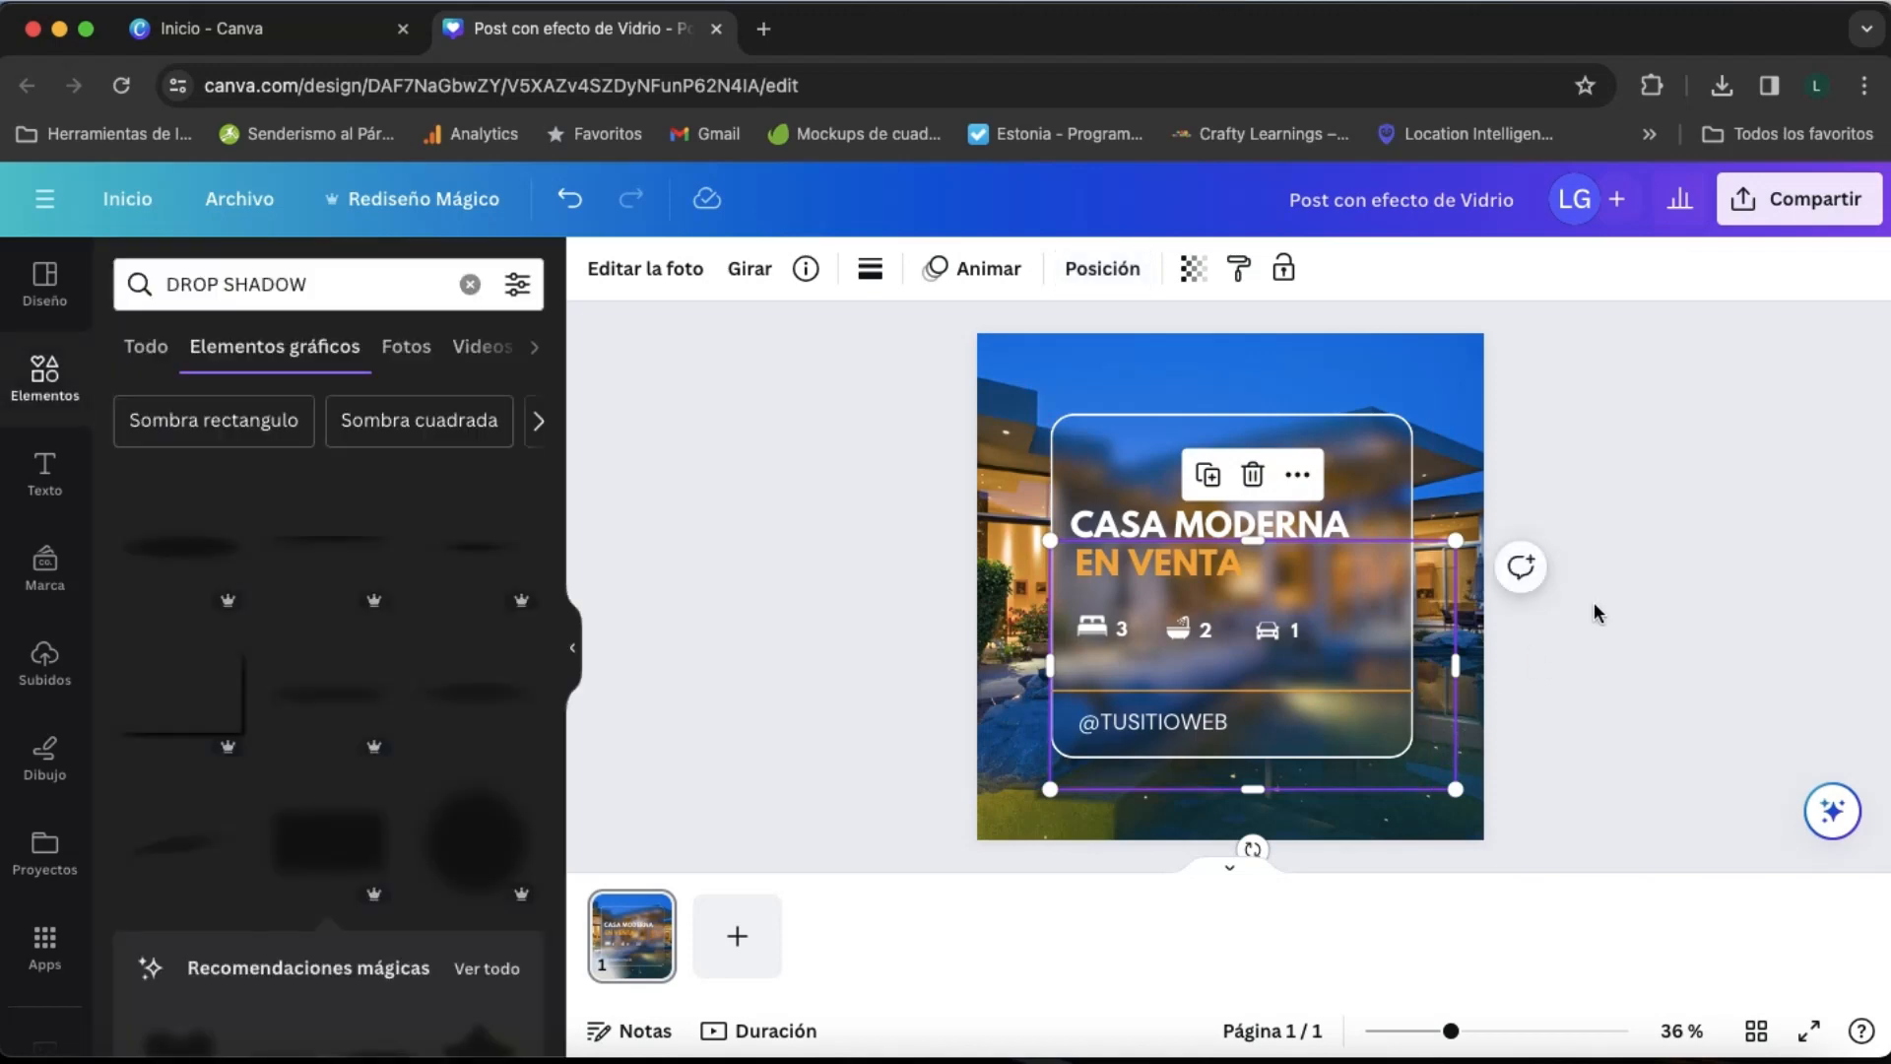
left_click(1594, 605)
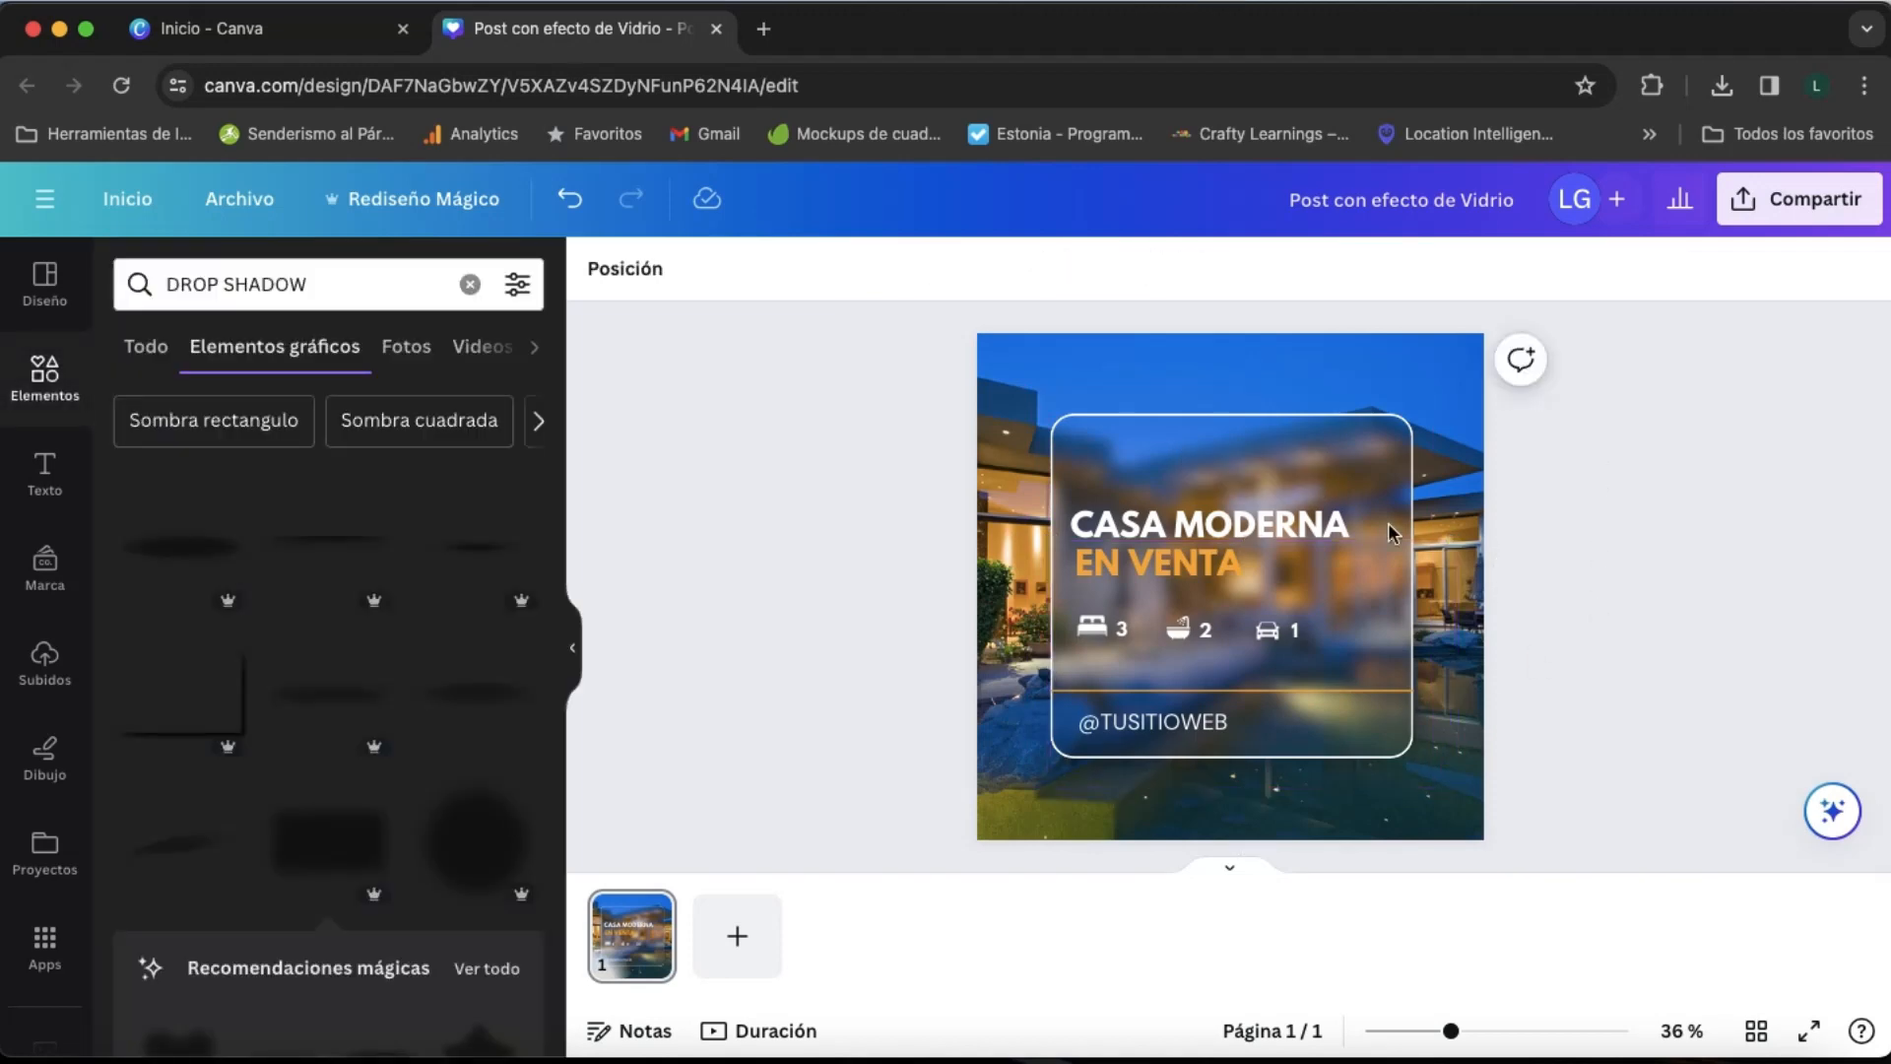
- Add a square shape and shrink it to a small upright rectangle above the glass panel's upper-left corner
left_click(1015, 399)
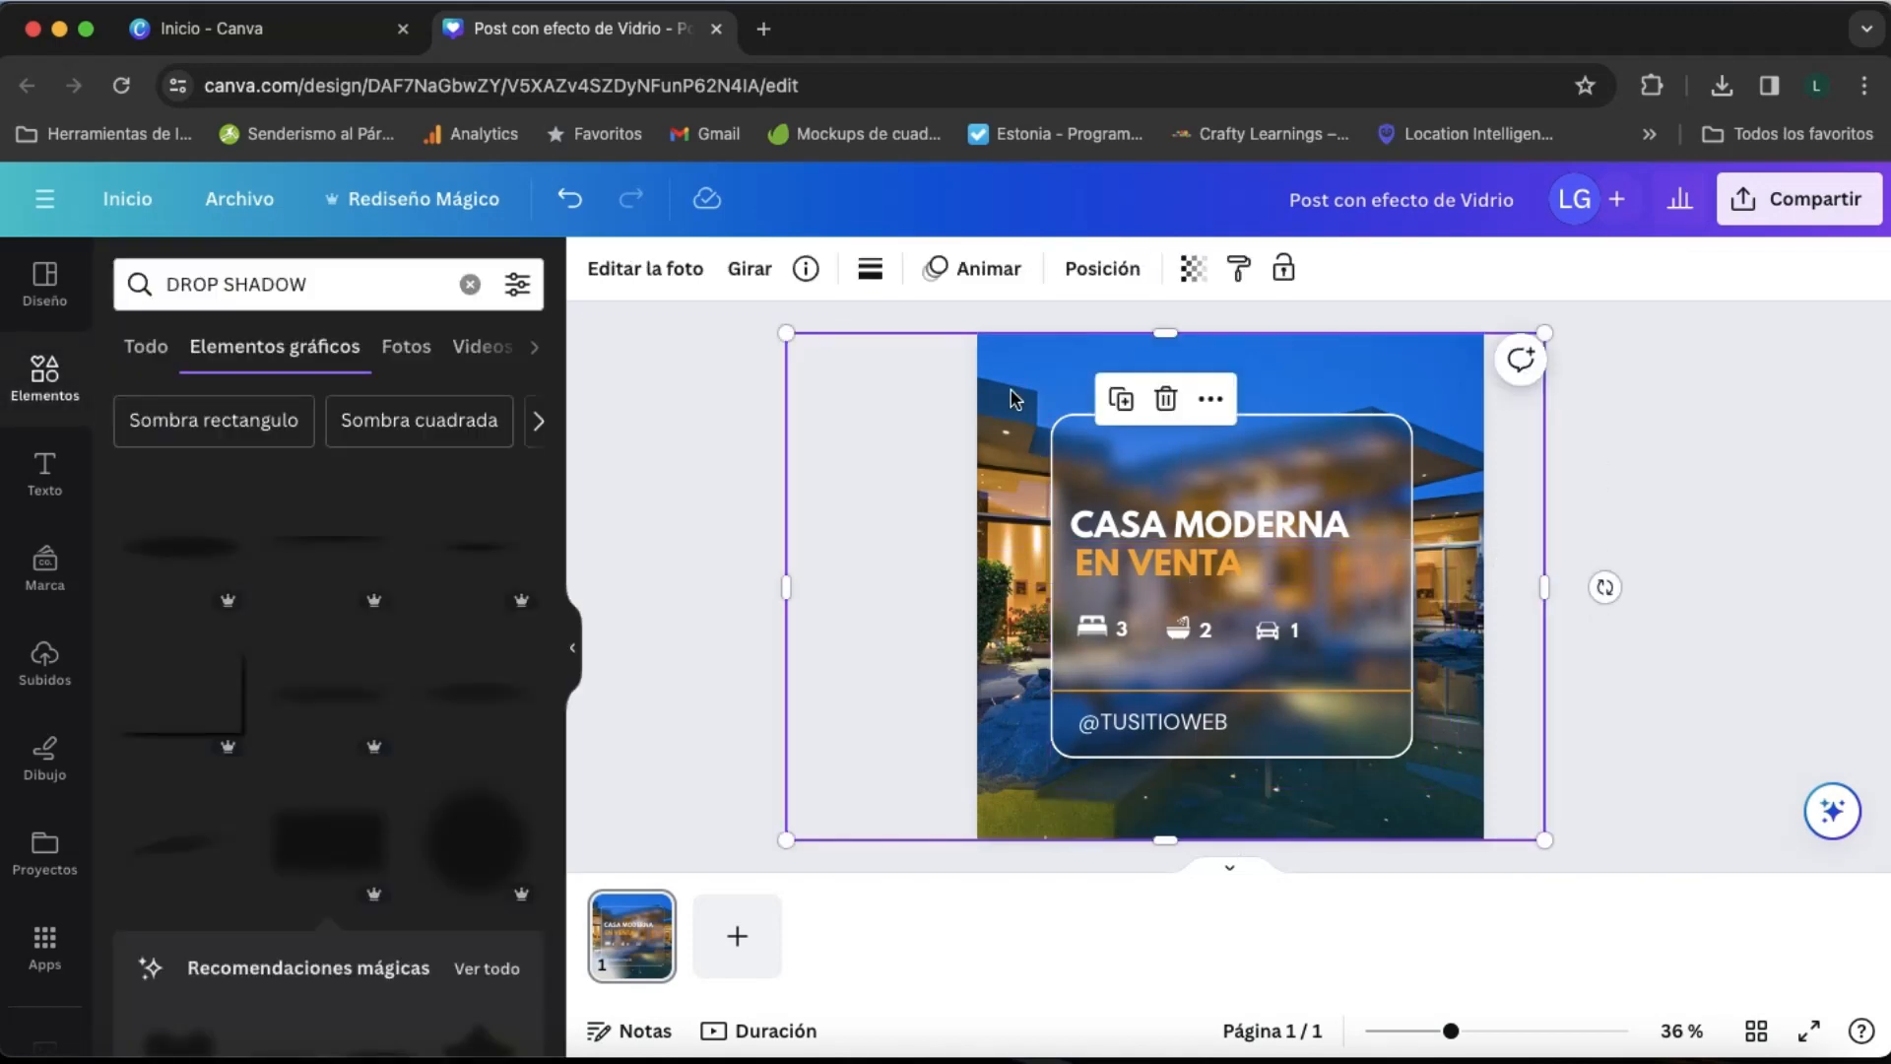
left_click(1269, 656)
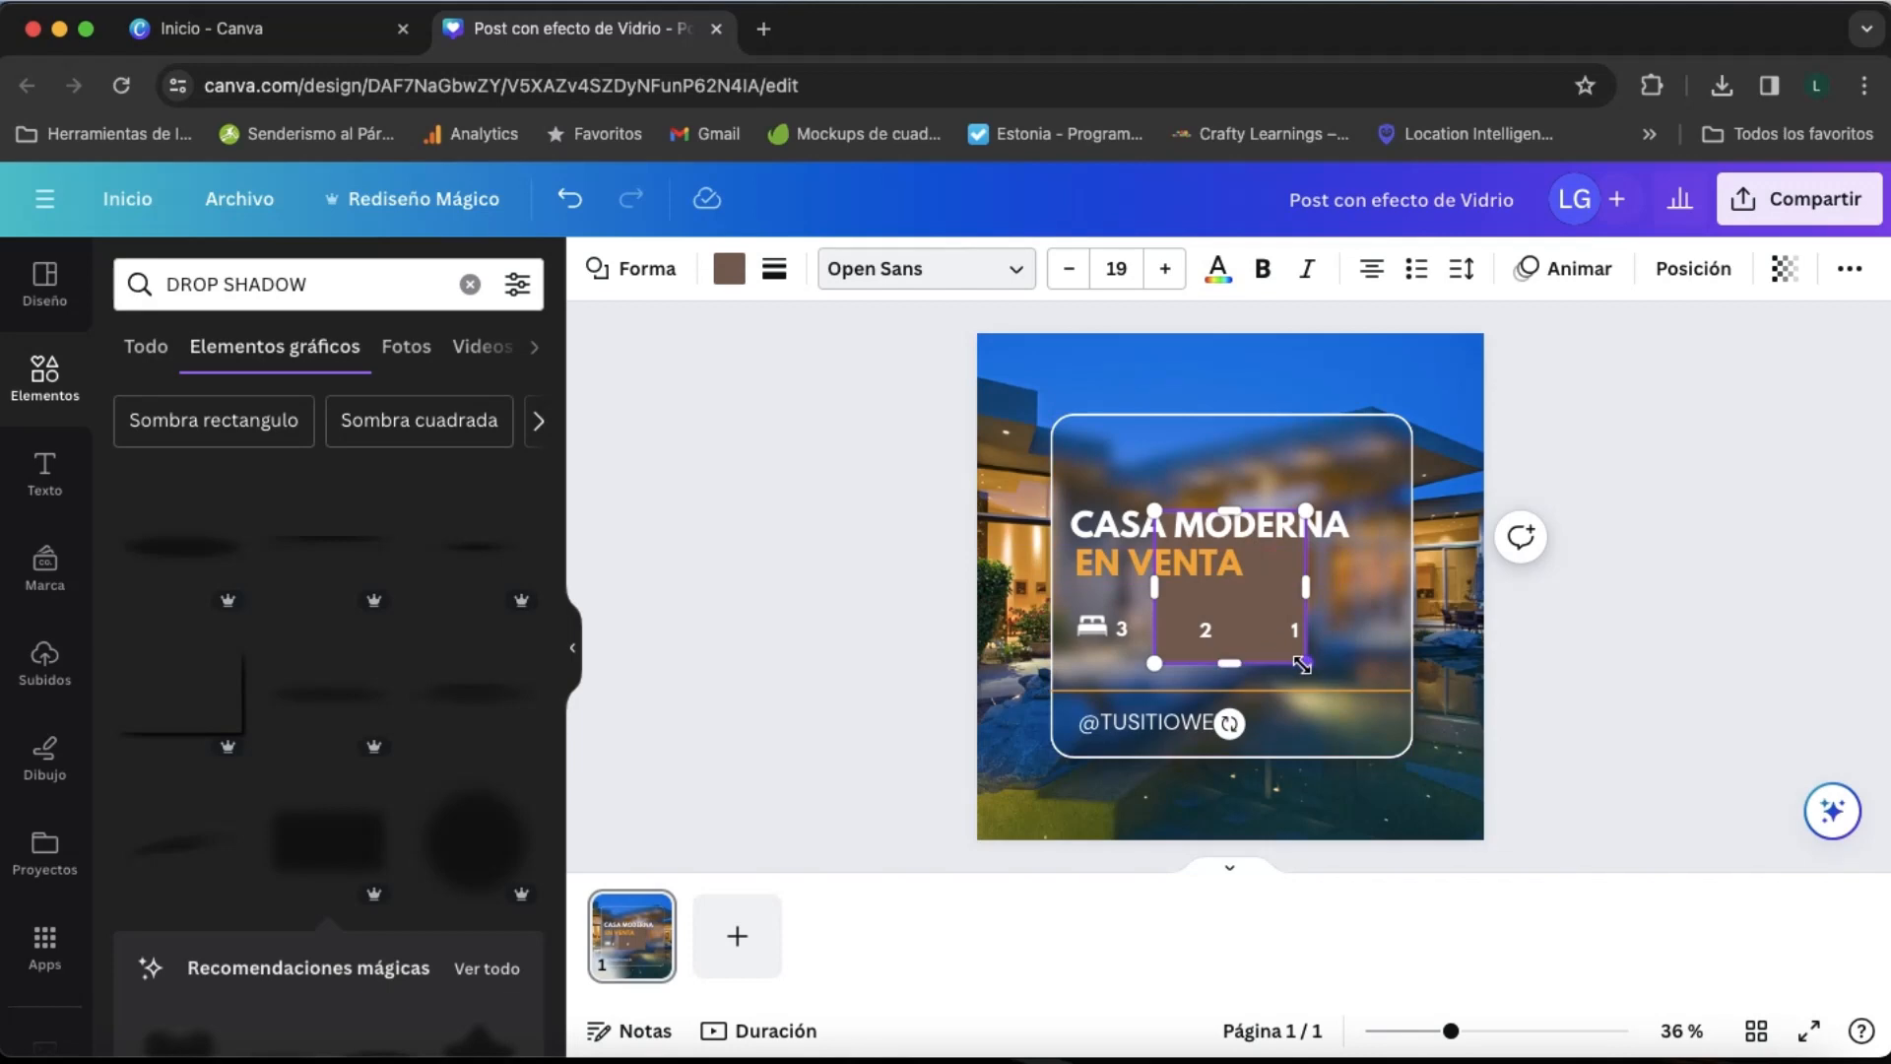
left_click_drag(1302, 665, 1045, 407)
left_click(1079, 397)
left_click(1016, 390)
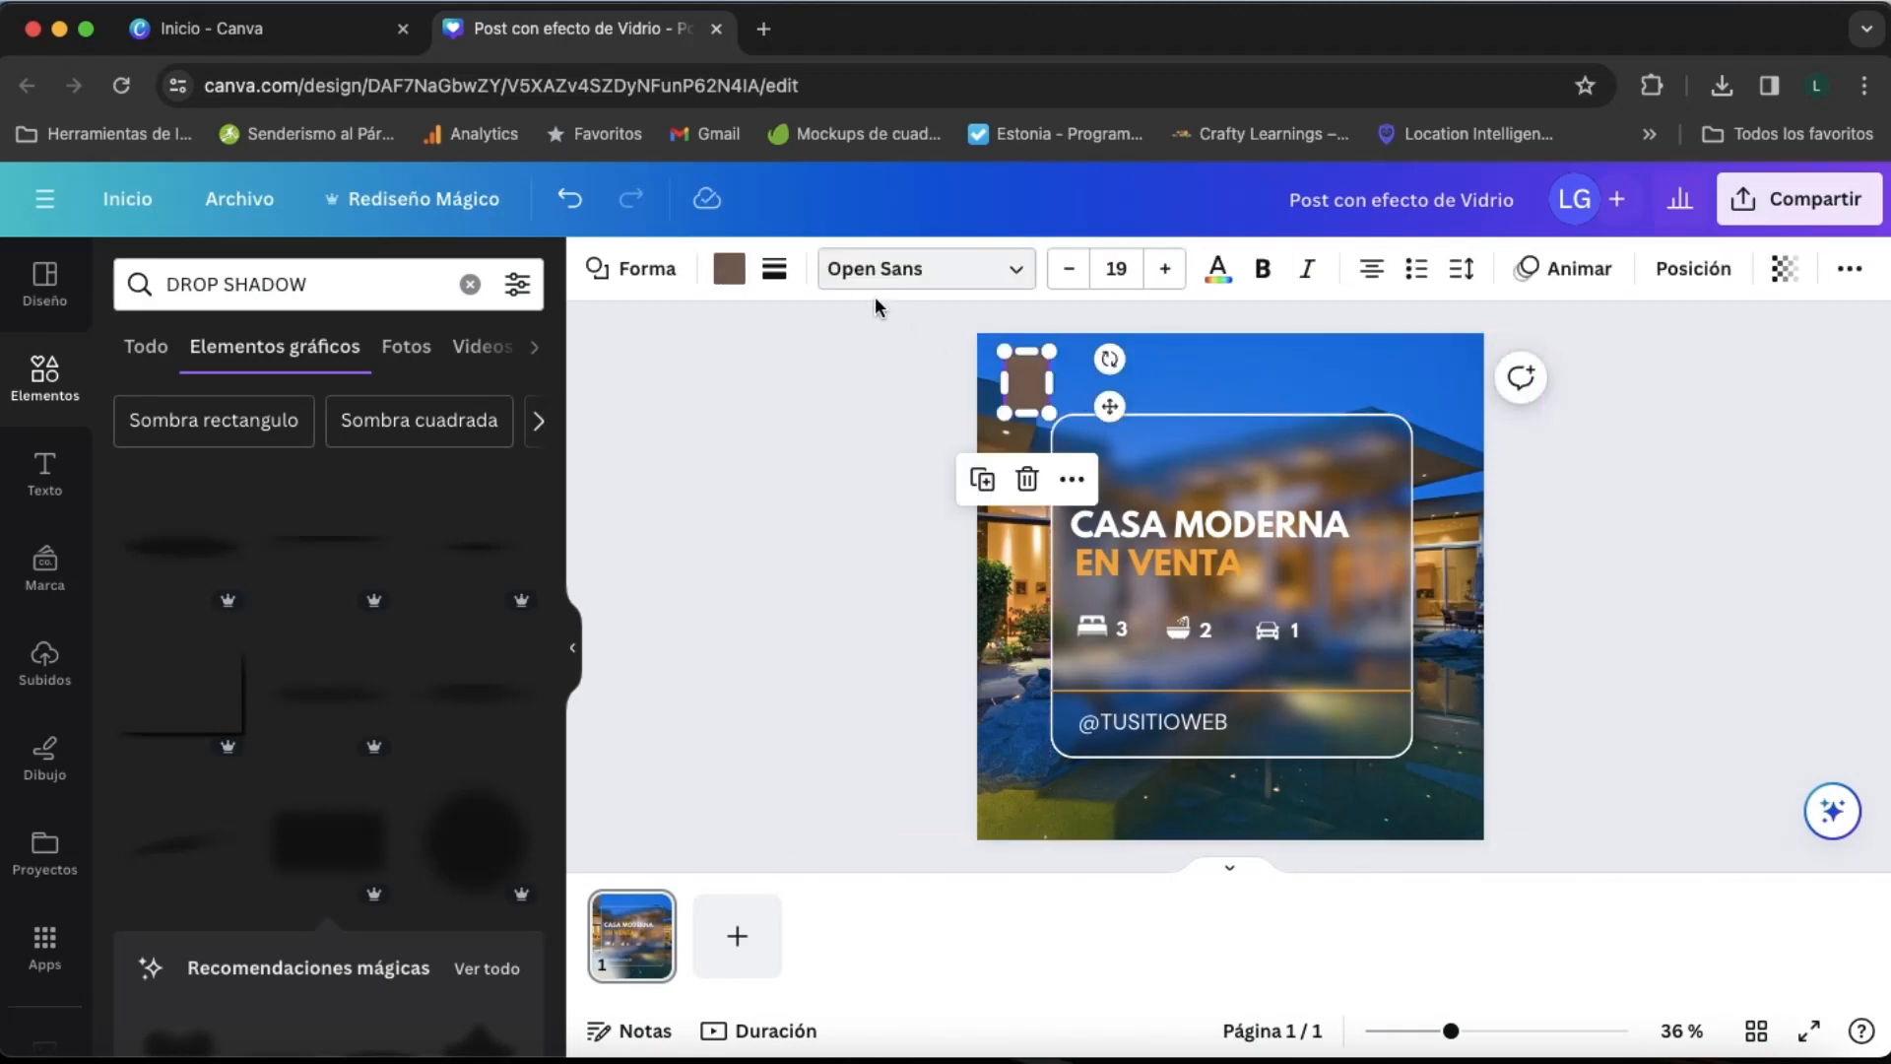
- Fill the small rectangle with the orange from the document's colour palette
left_click(729, 268)
left_click(365, 429)
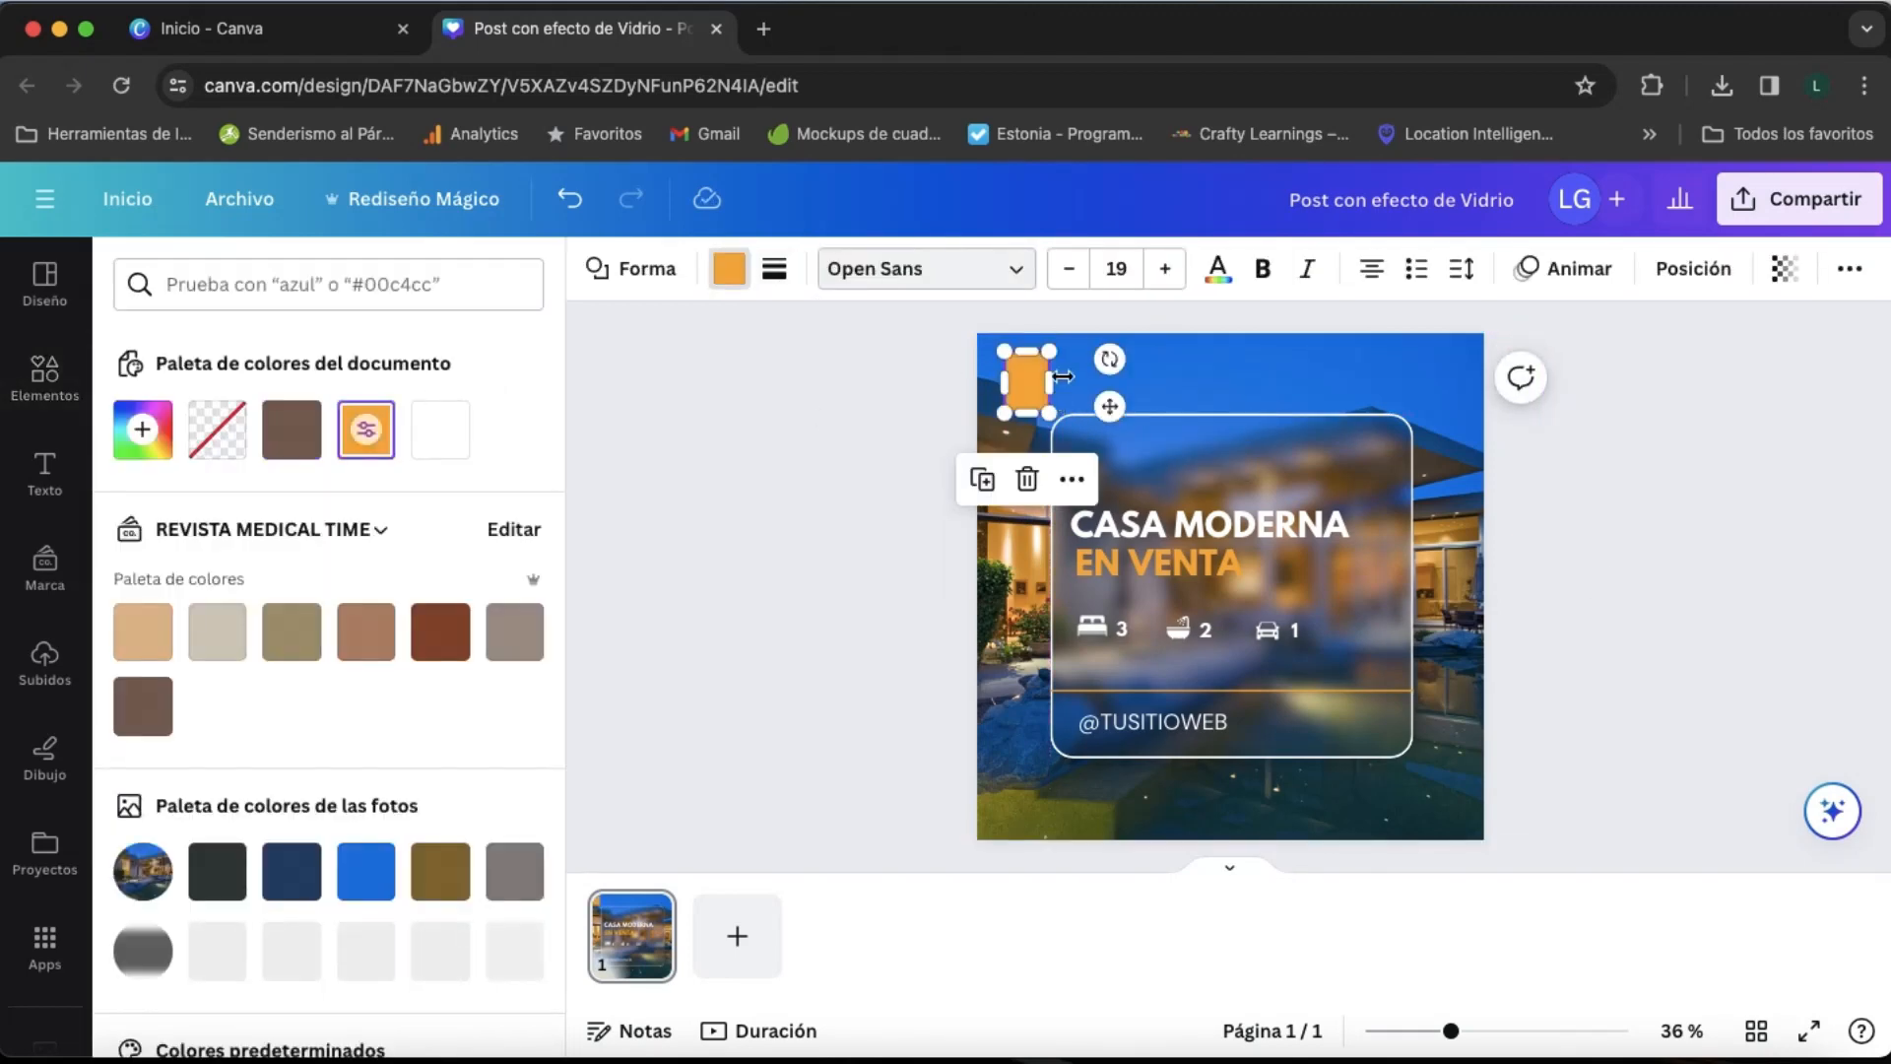
left_click_drag(1051, 387, 1054, 405)
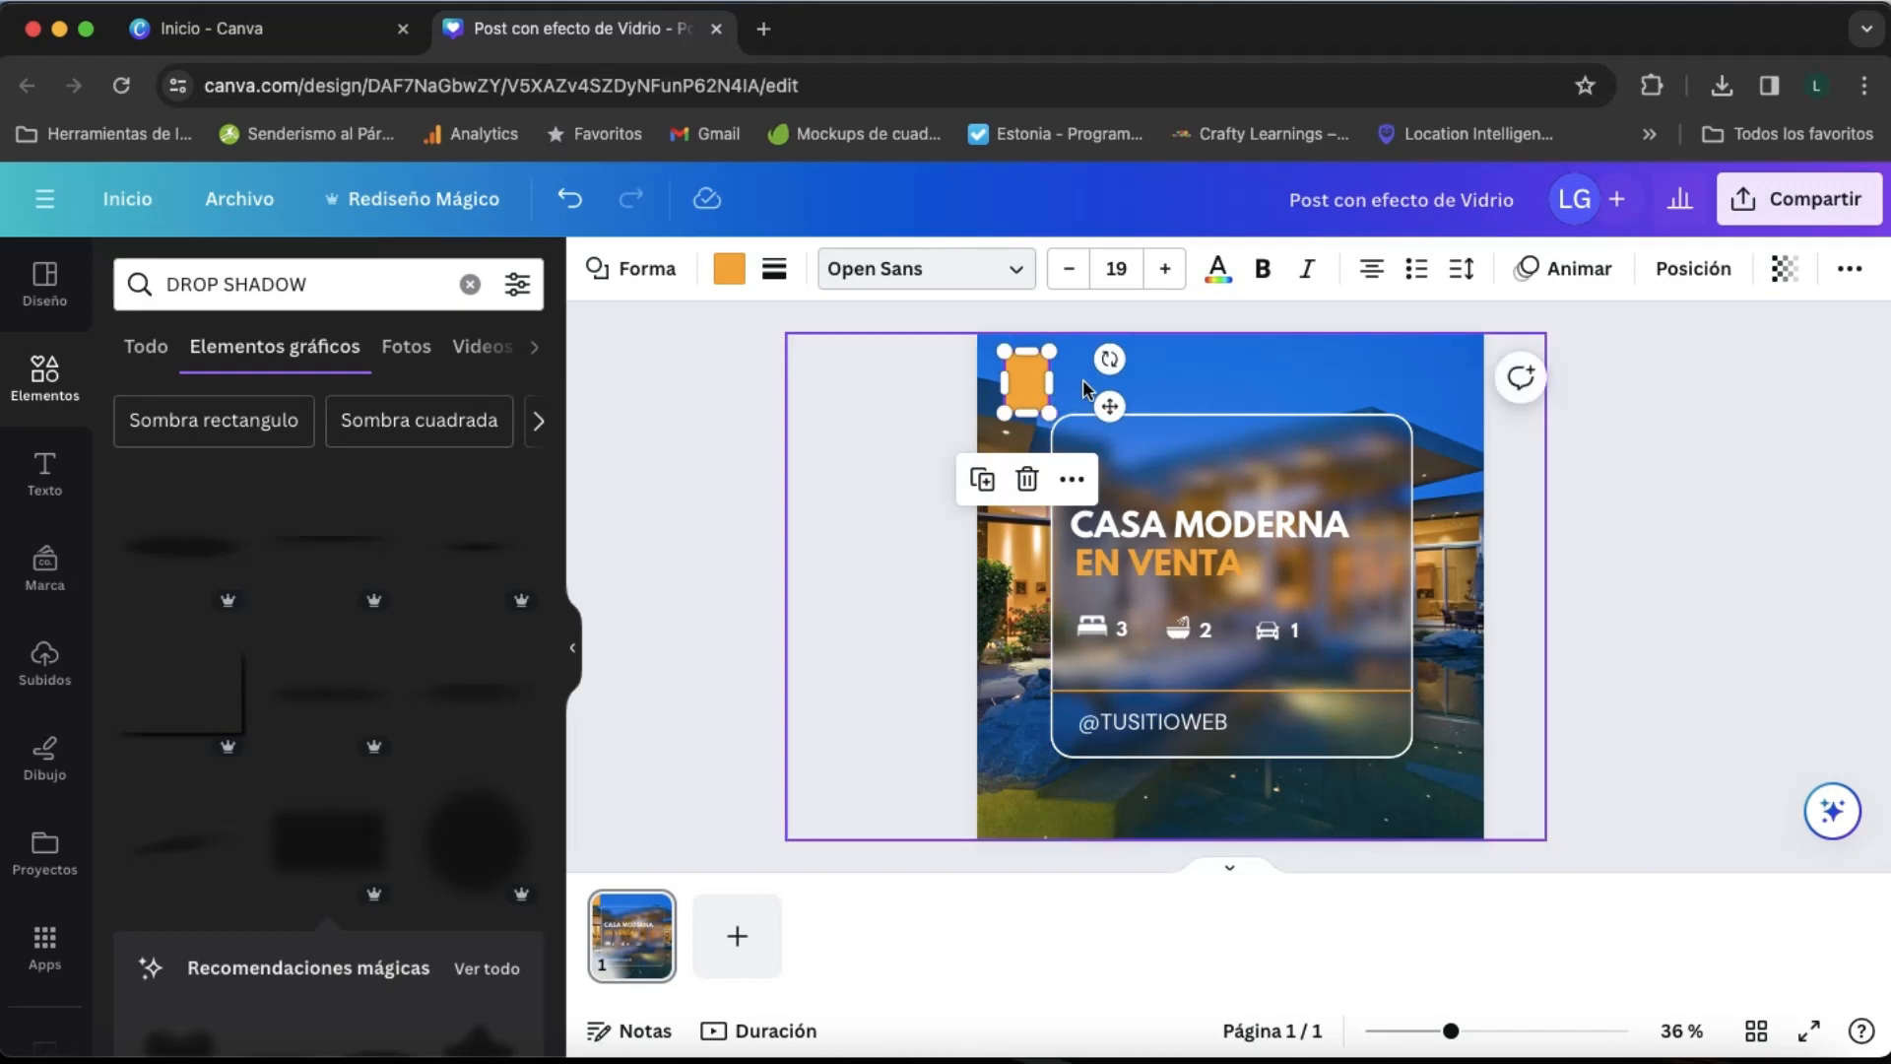
left_click(1086, 463)
- Duplicate the "CASA MODERNA" headline, move the copy above the glass panel and change it to "TU"
left_click(1111, 540)
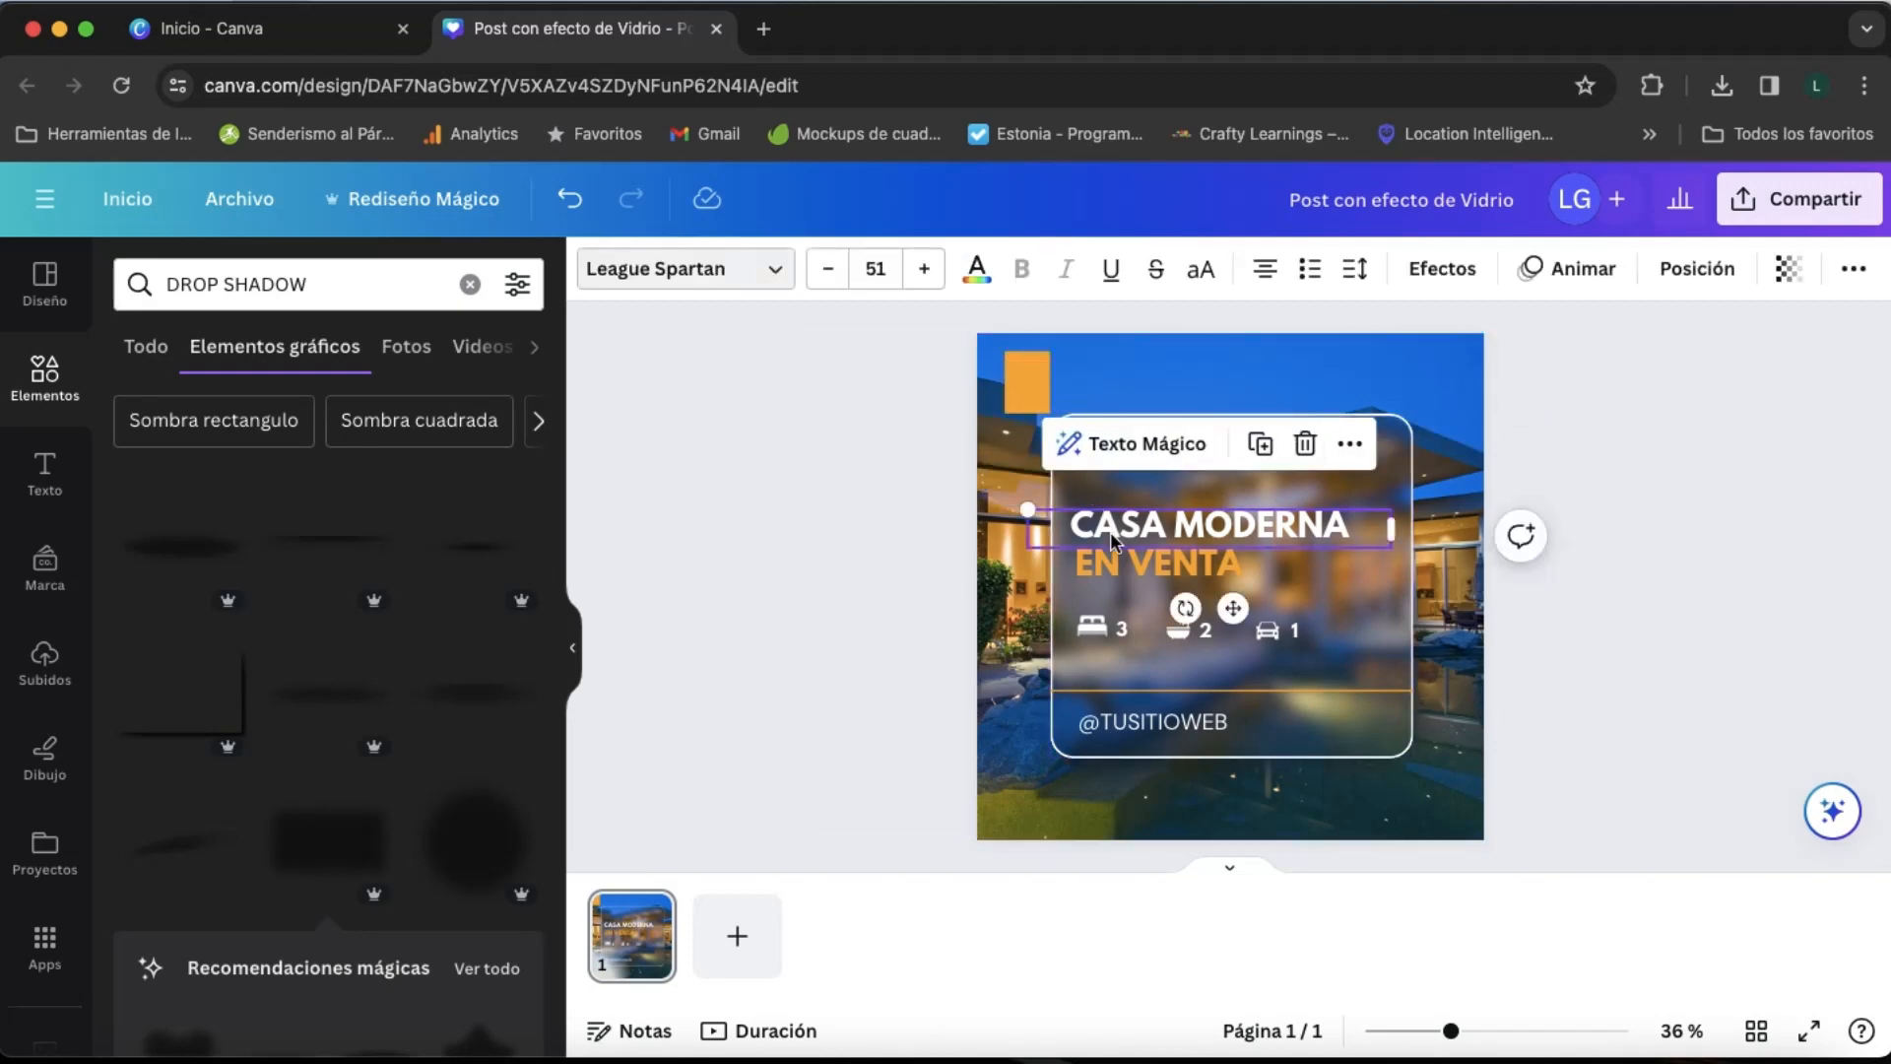
key("super+d")
left_click_drag(1242, 621, 1188, 456)
double_click(1120, 370)
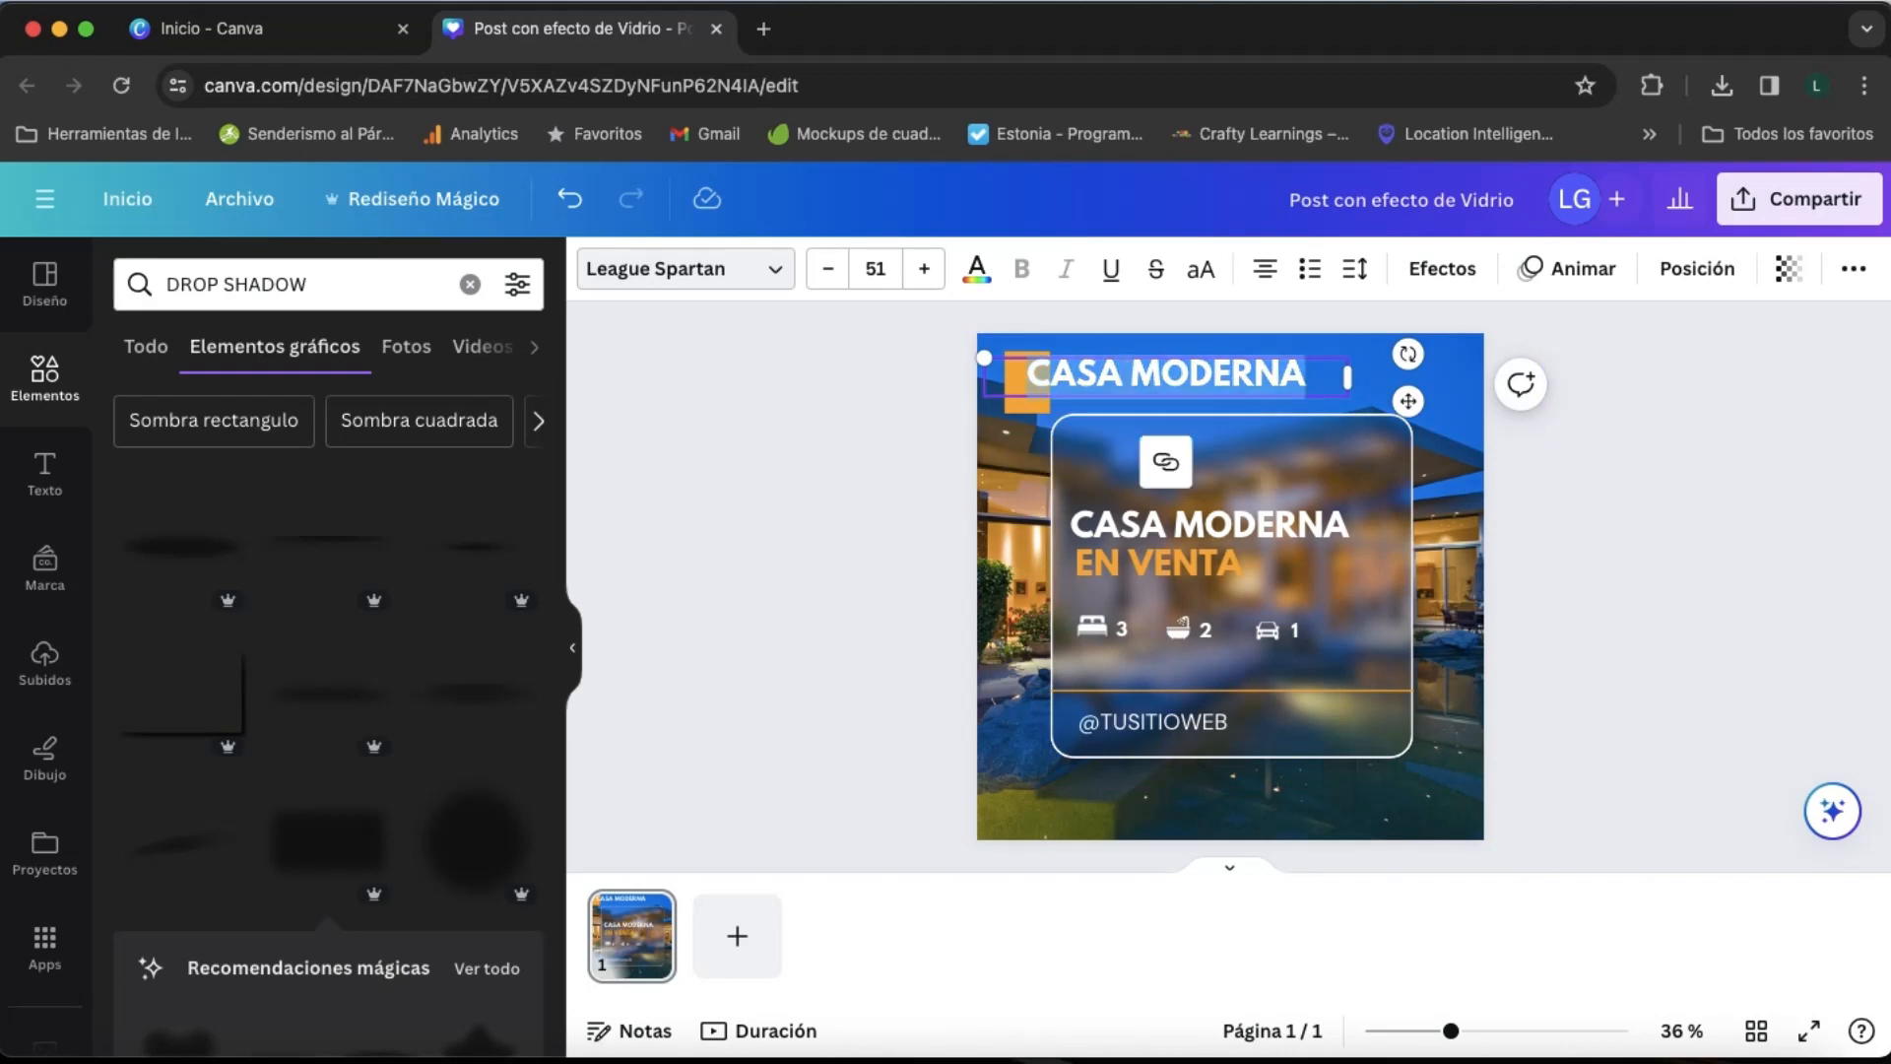
type("TU")
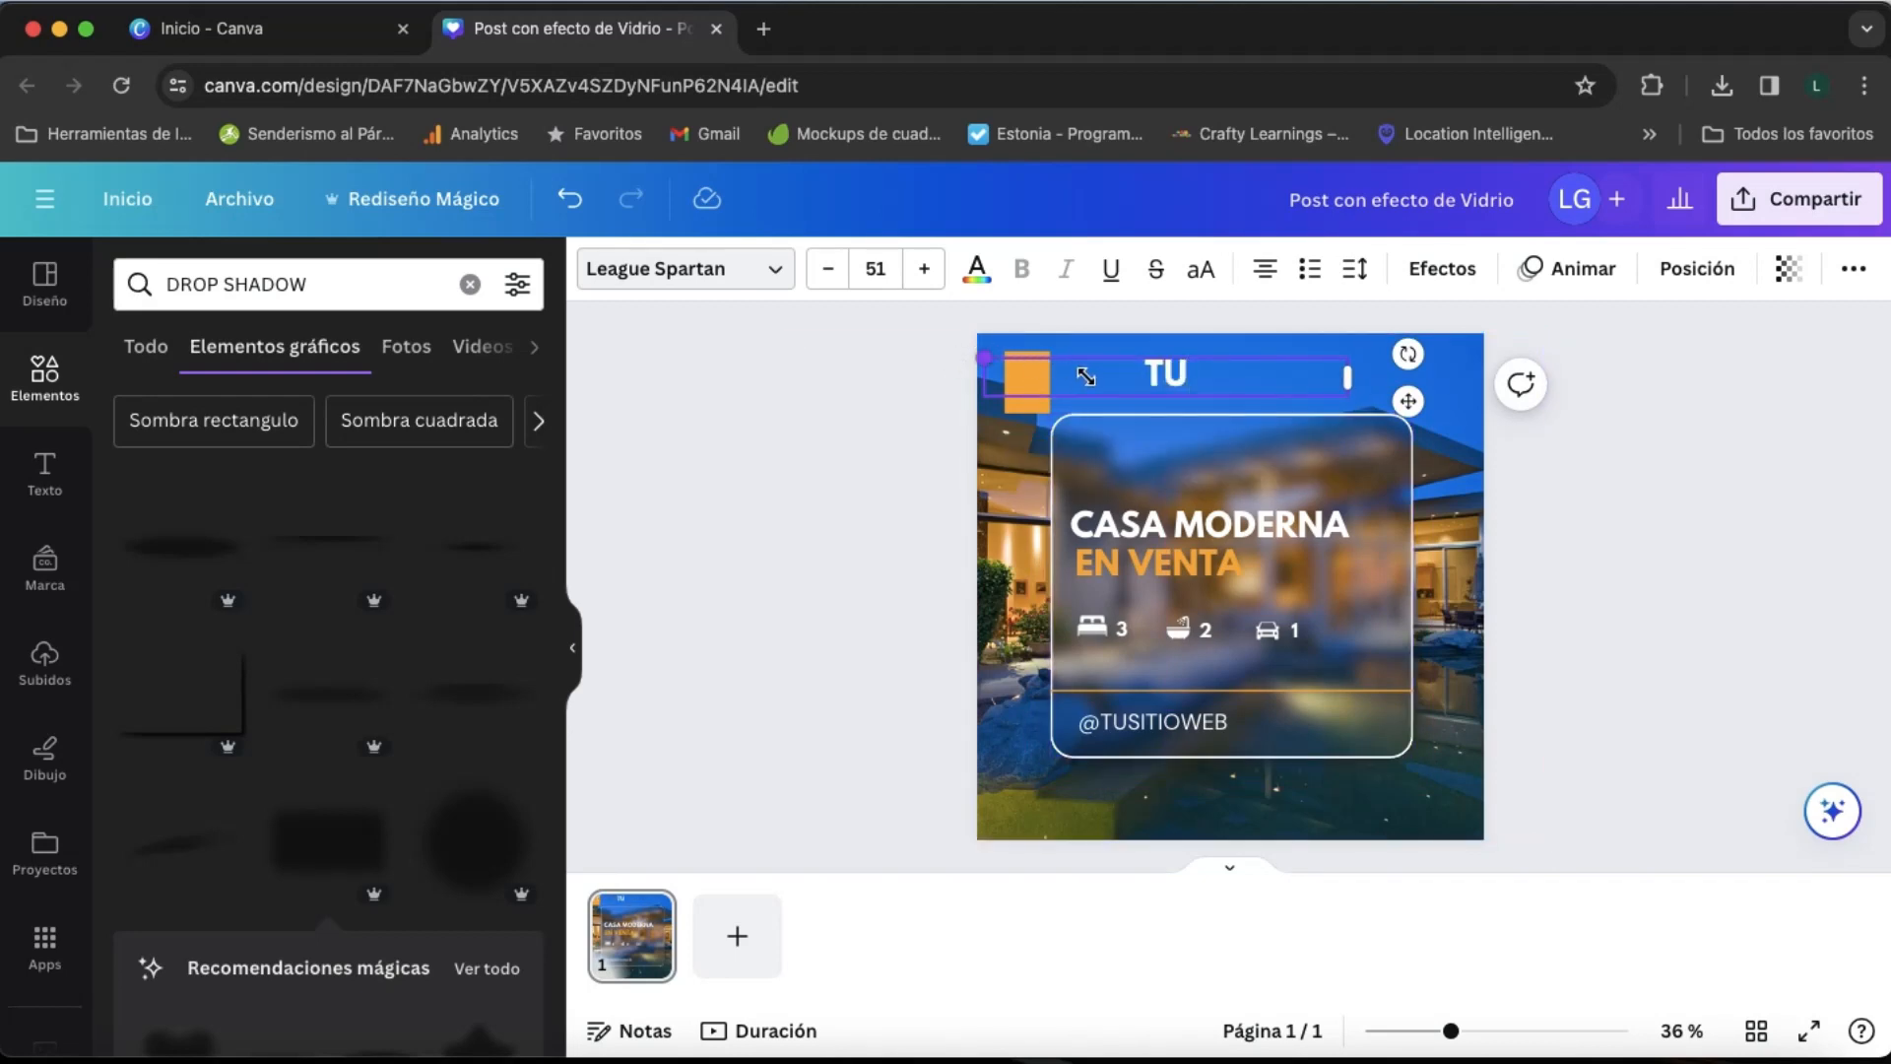
- Shrink "TU" to about font size 29.3 and place it over the right edge of the orange rectangle
left_click_drag(1085, 376, 1138, 374)
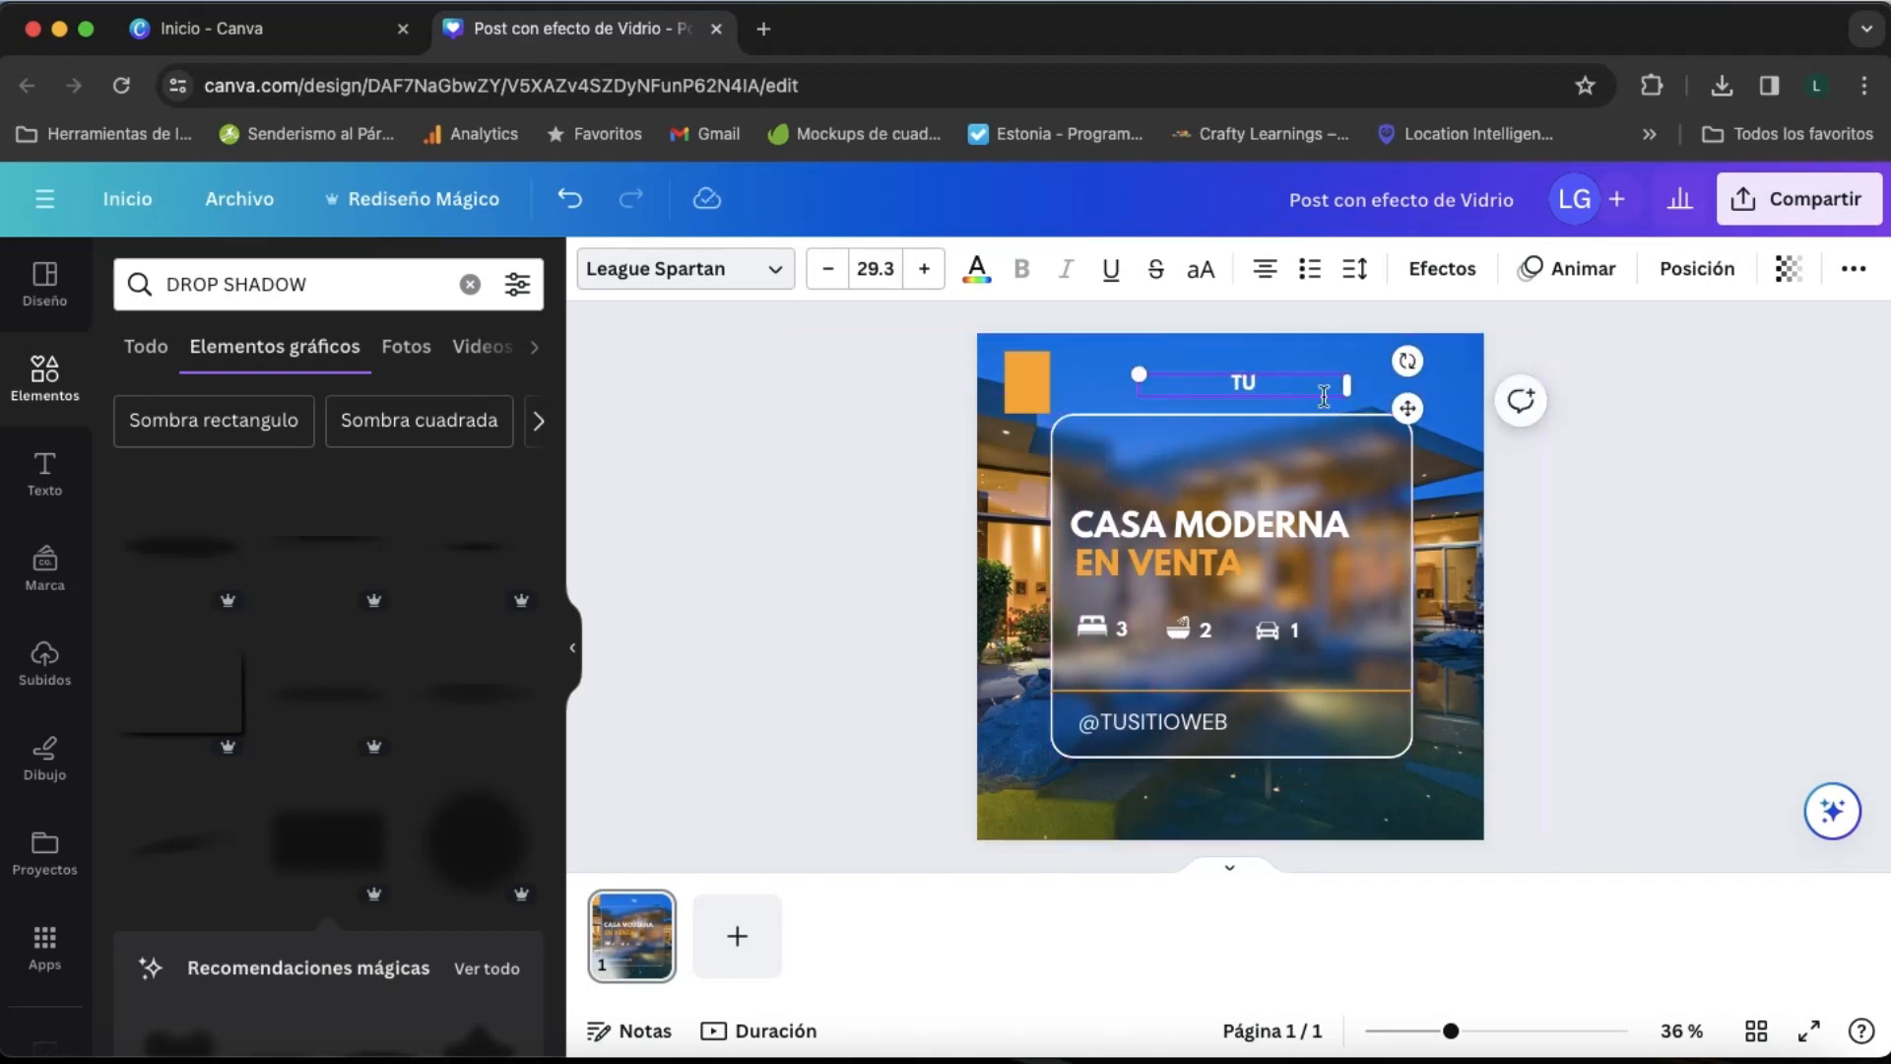
left_click_drag(1407, 408, 1212, 395)
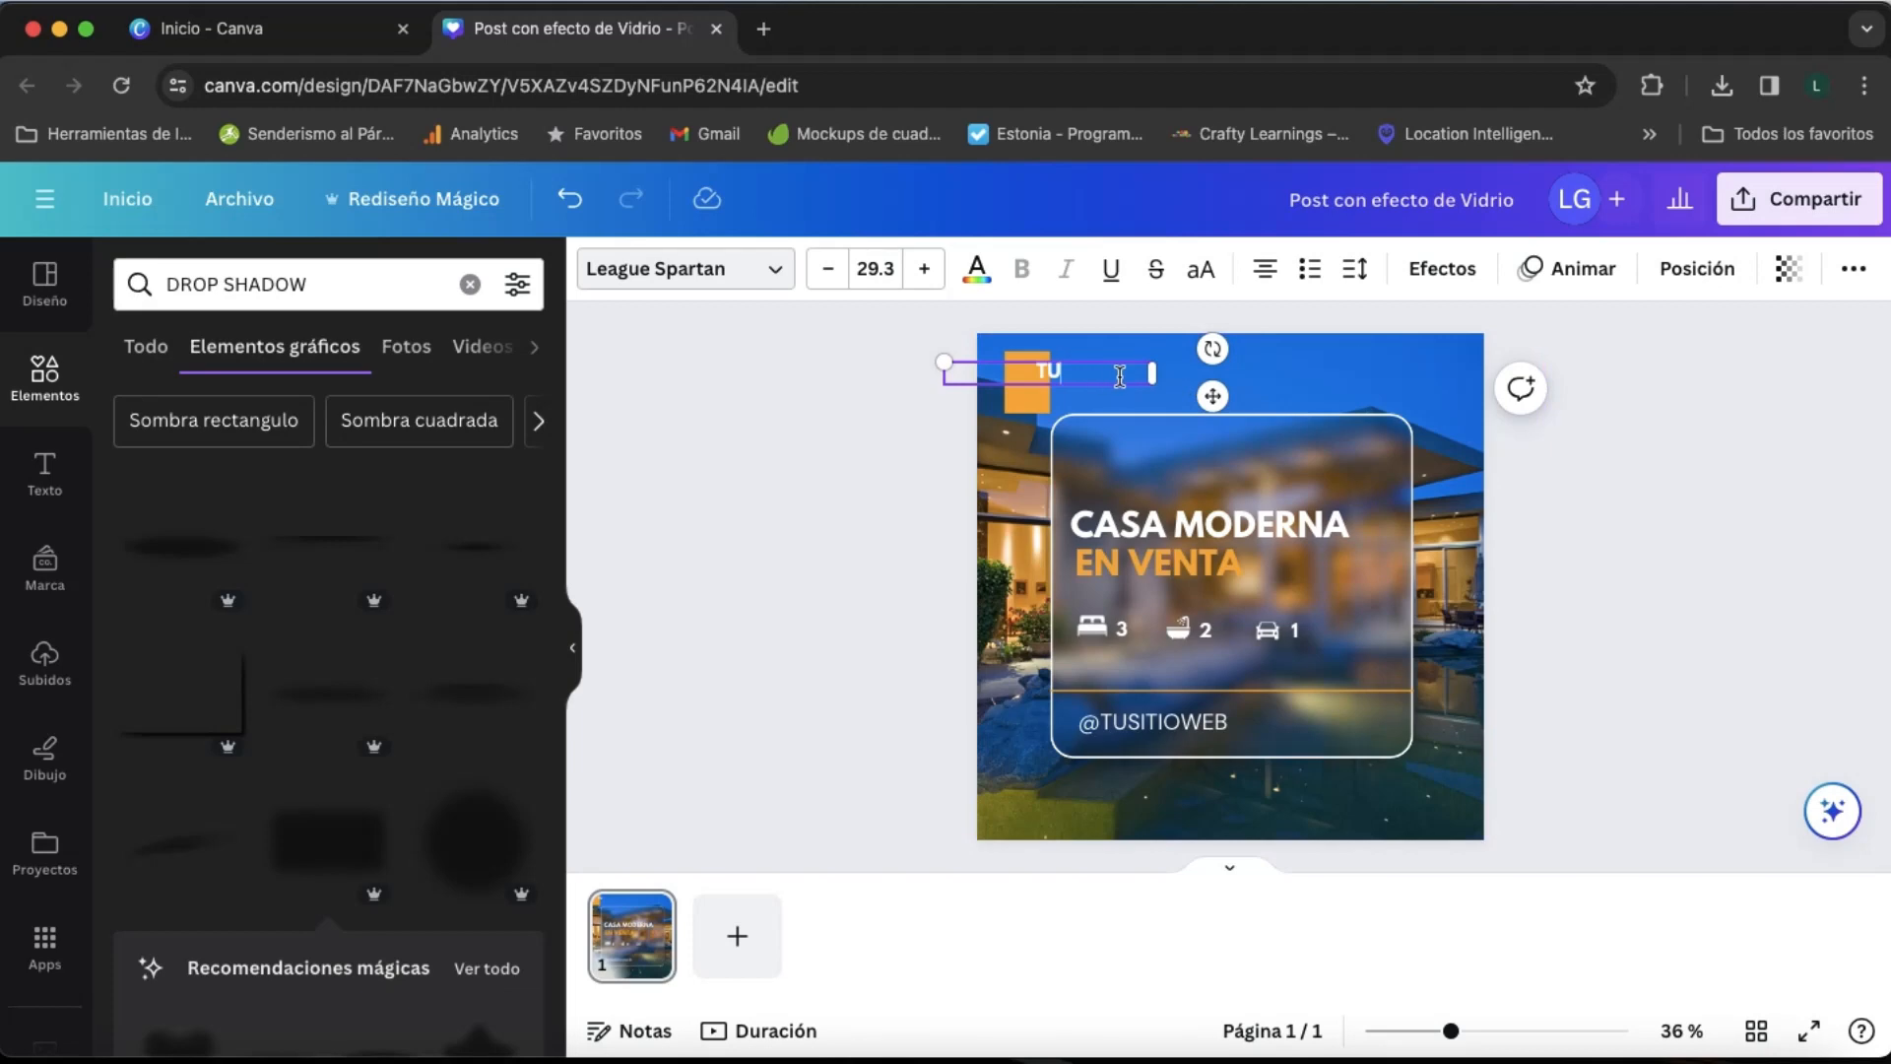
left_click(1188, 369)
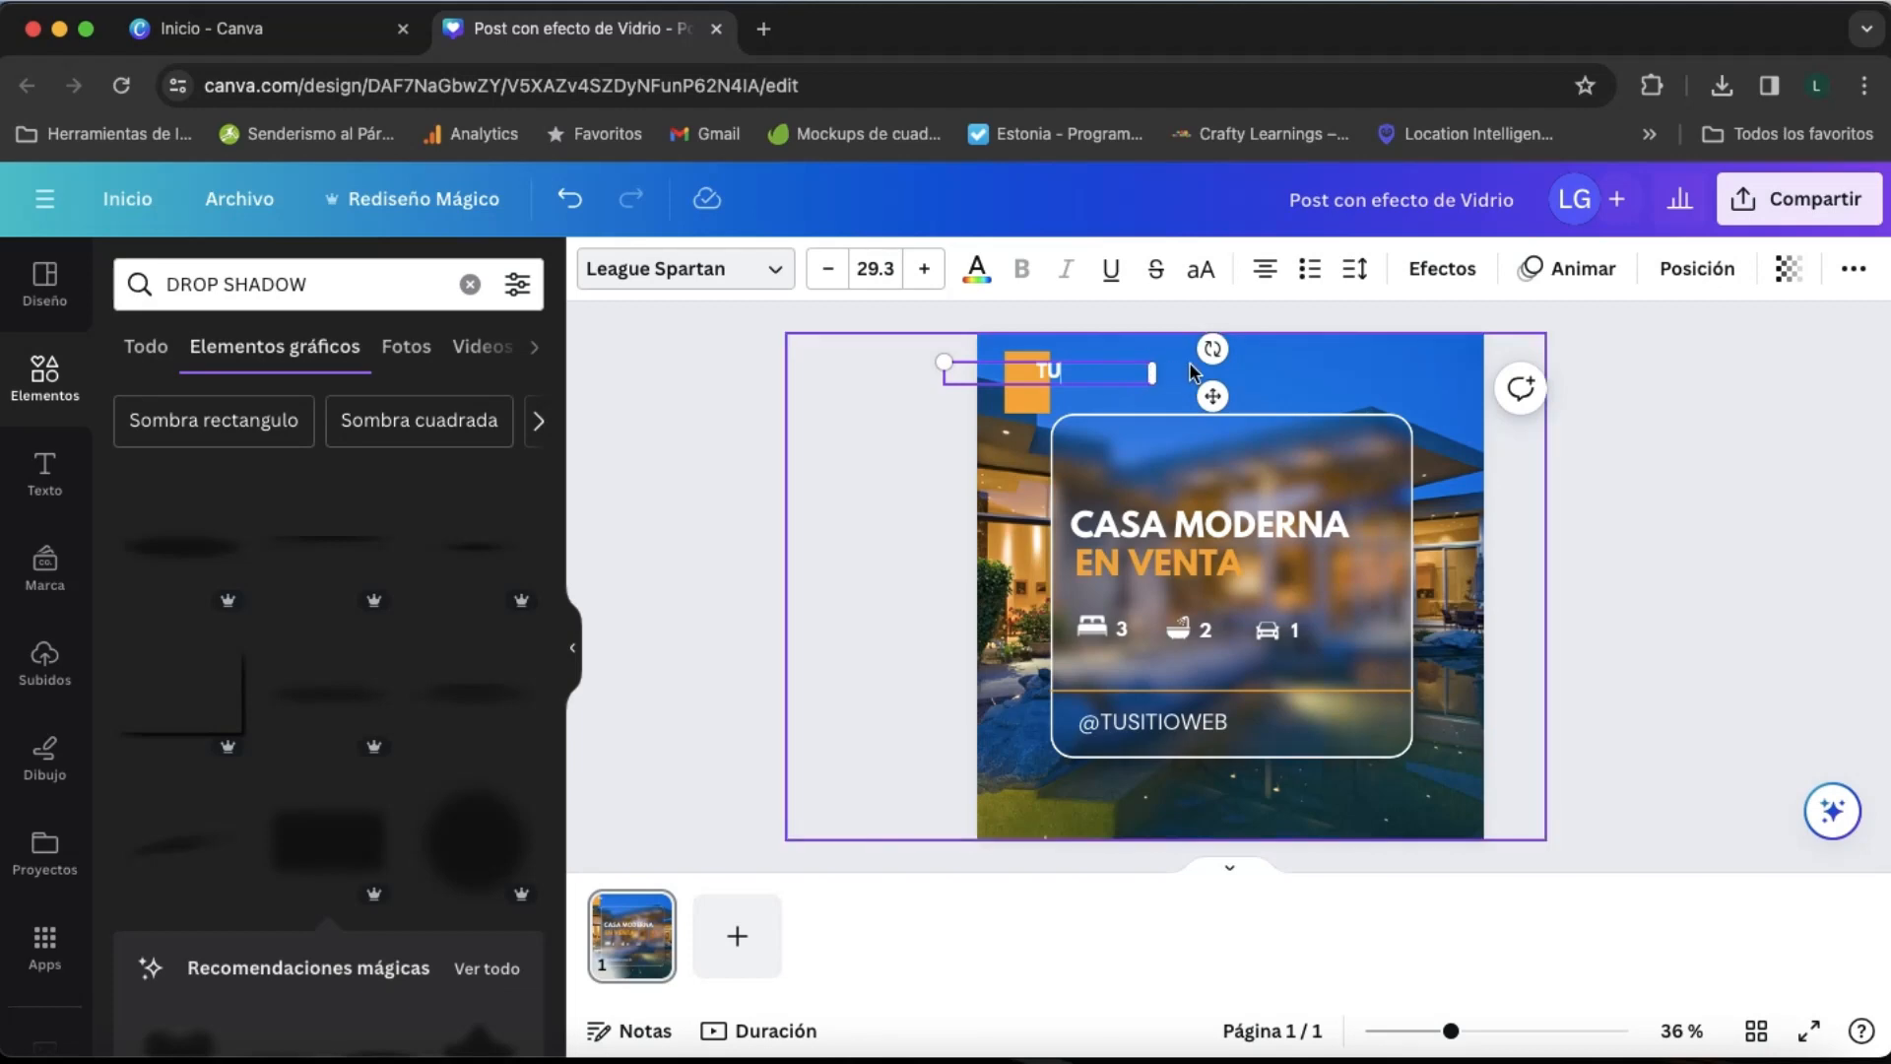
- Duplicate "TU", place the copy directly below it and change the text to "LOGO."
left_click(1050, 372)
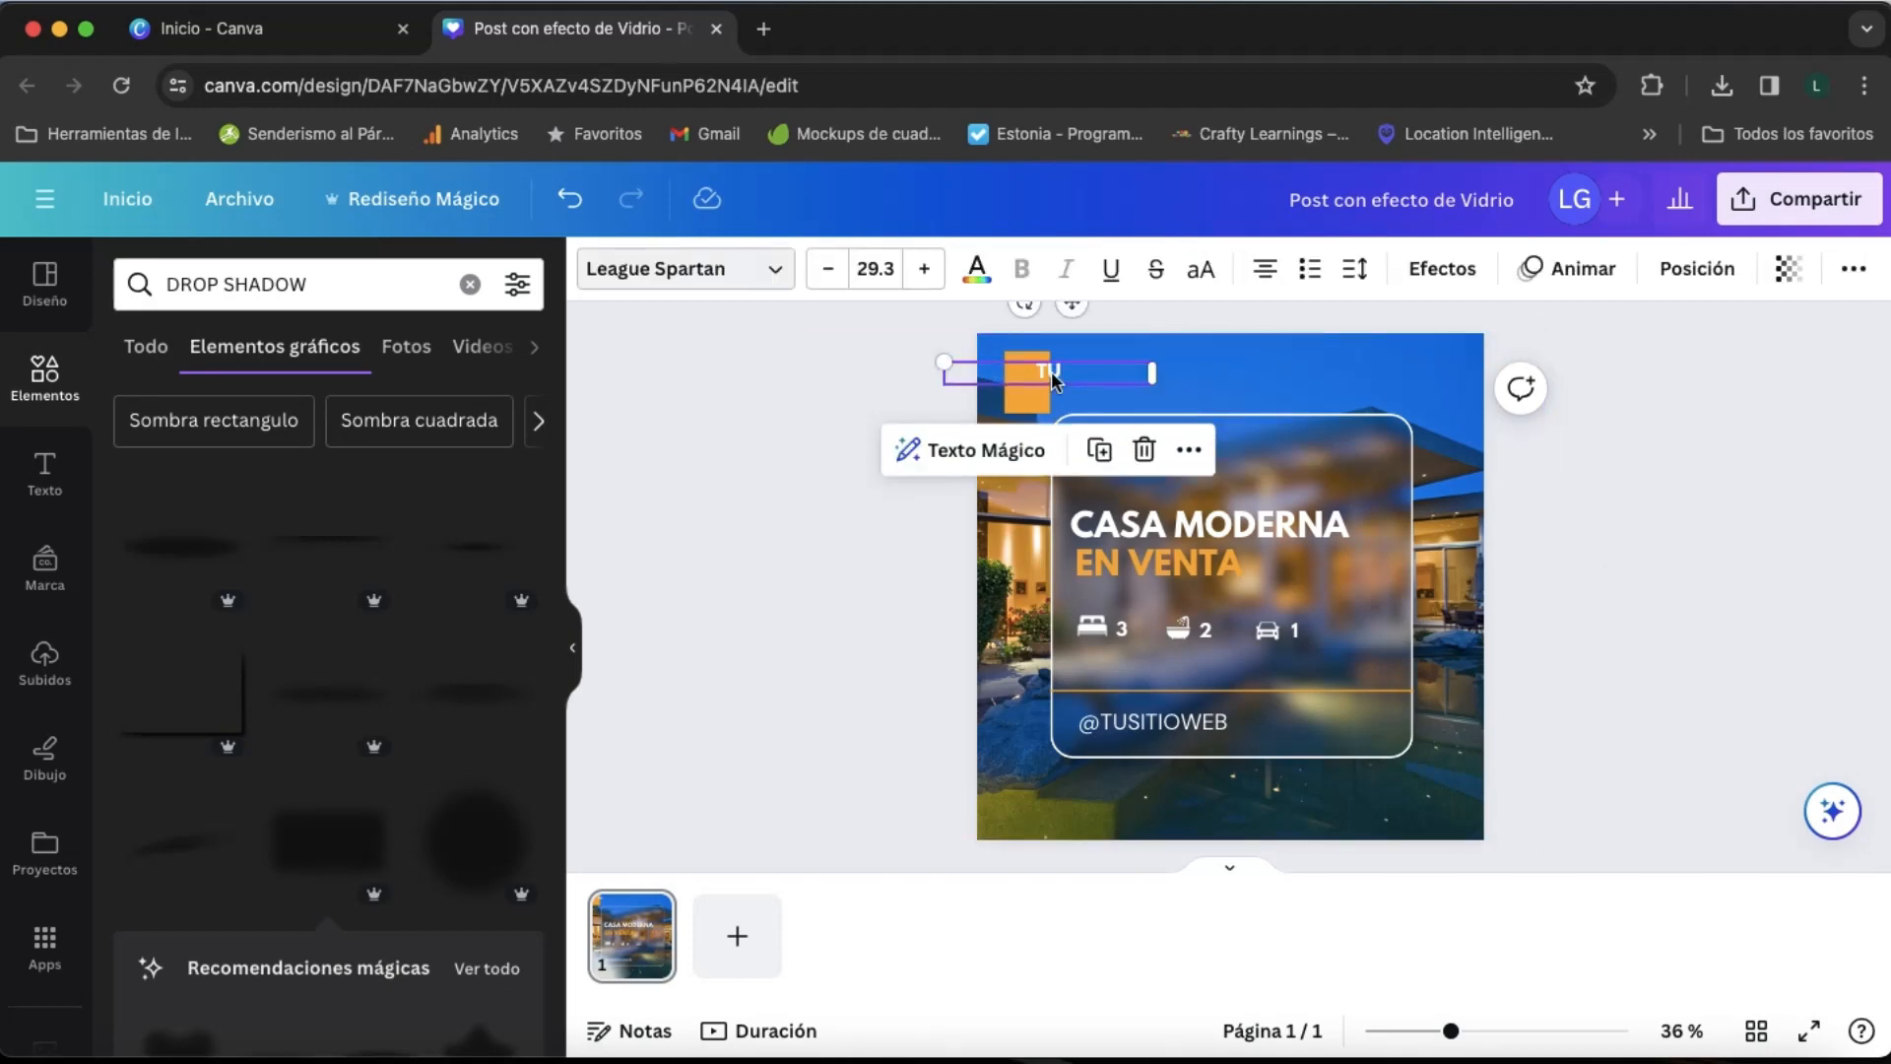
key("ctrl+d")
left_click_drag(1076, 375, 1075, 391)
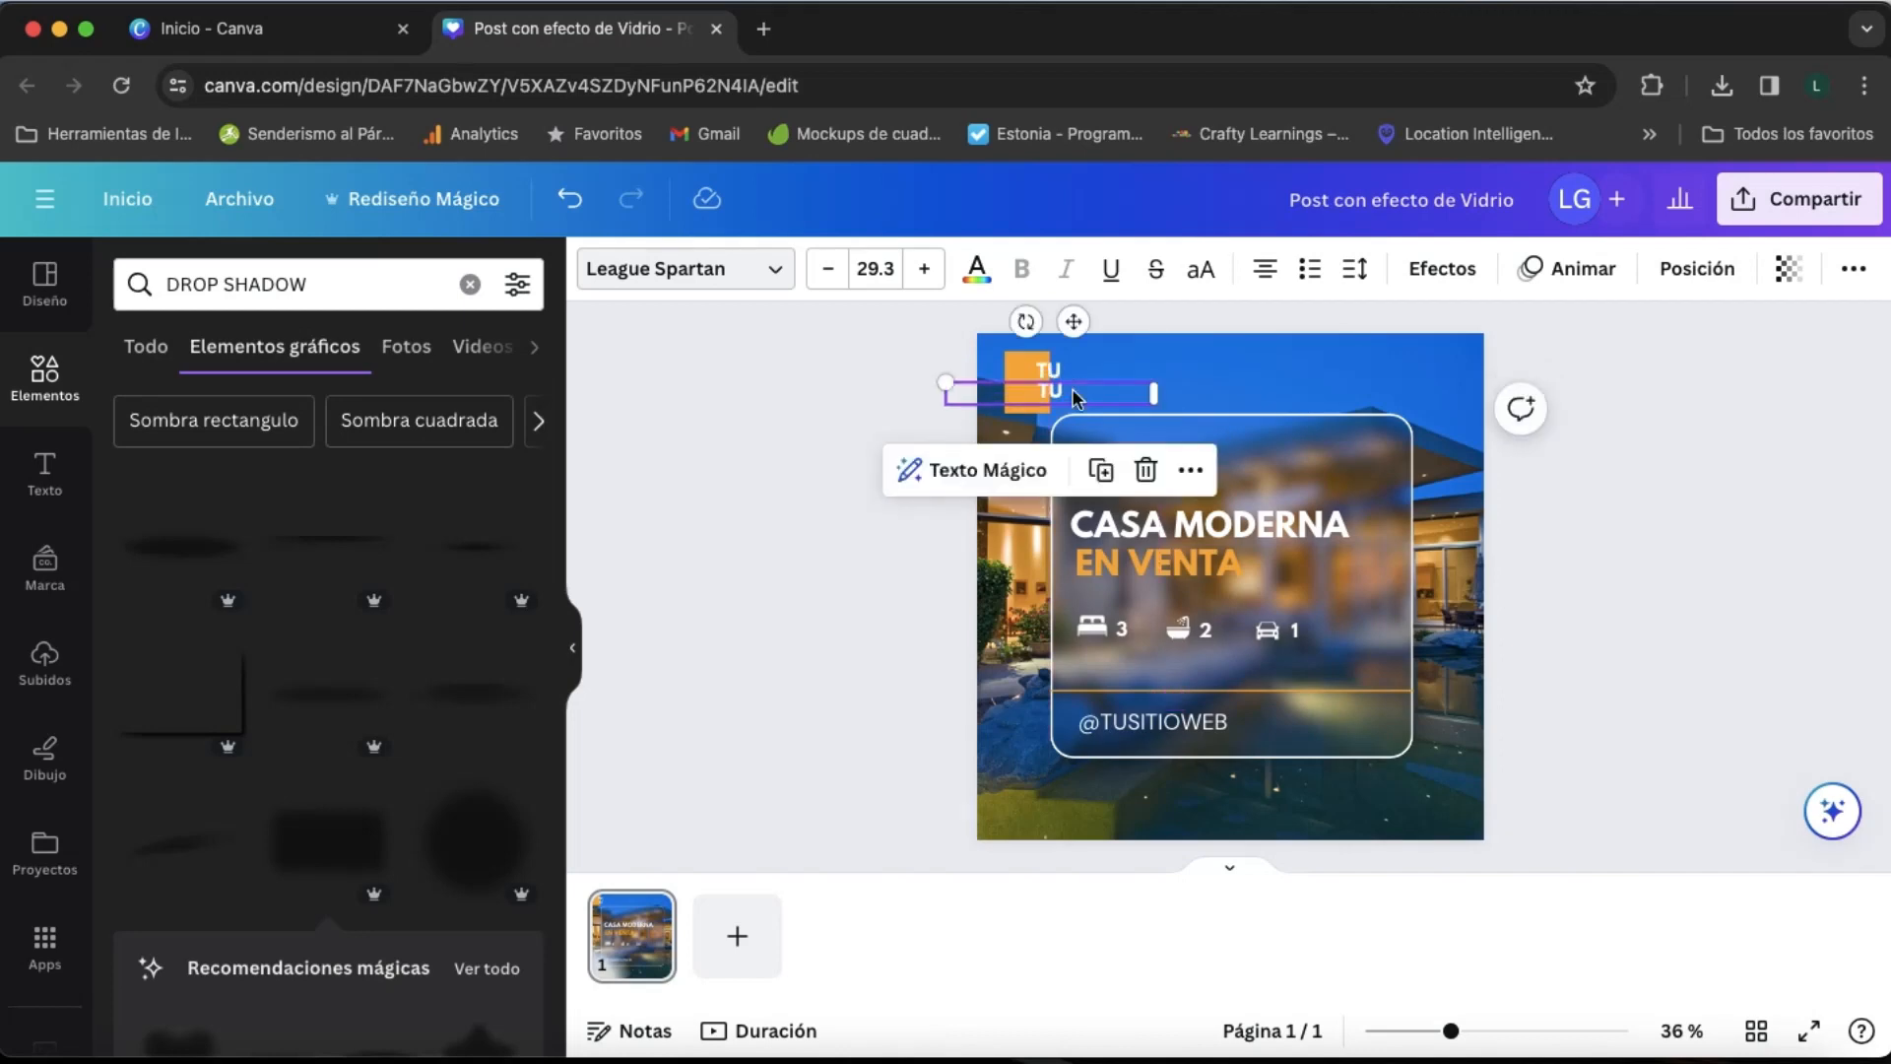
double_click(1074, 391)
type("LOGO.")
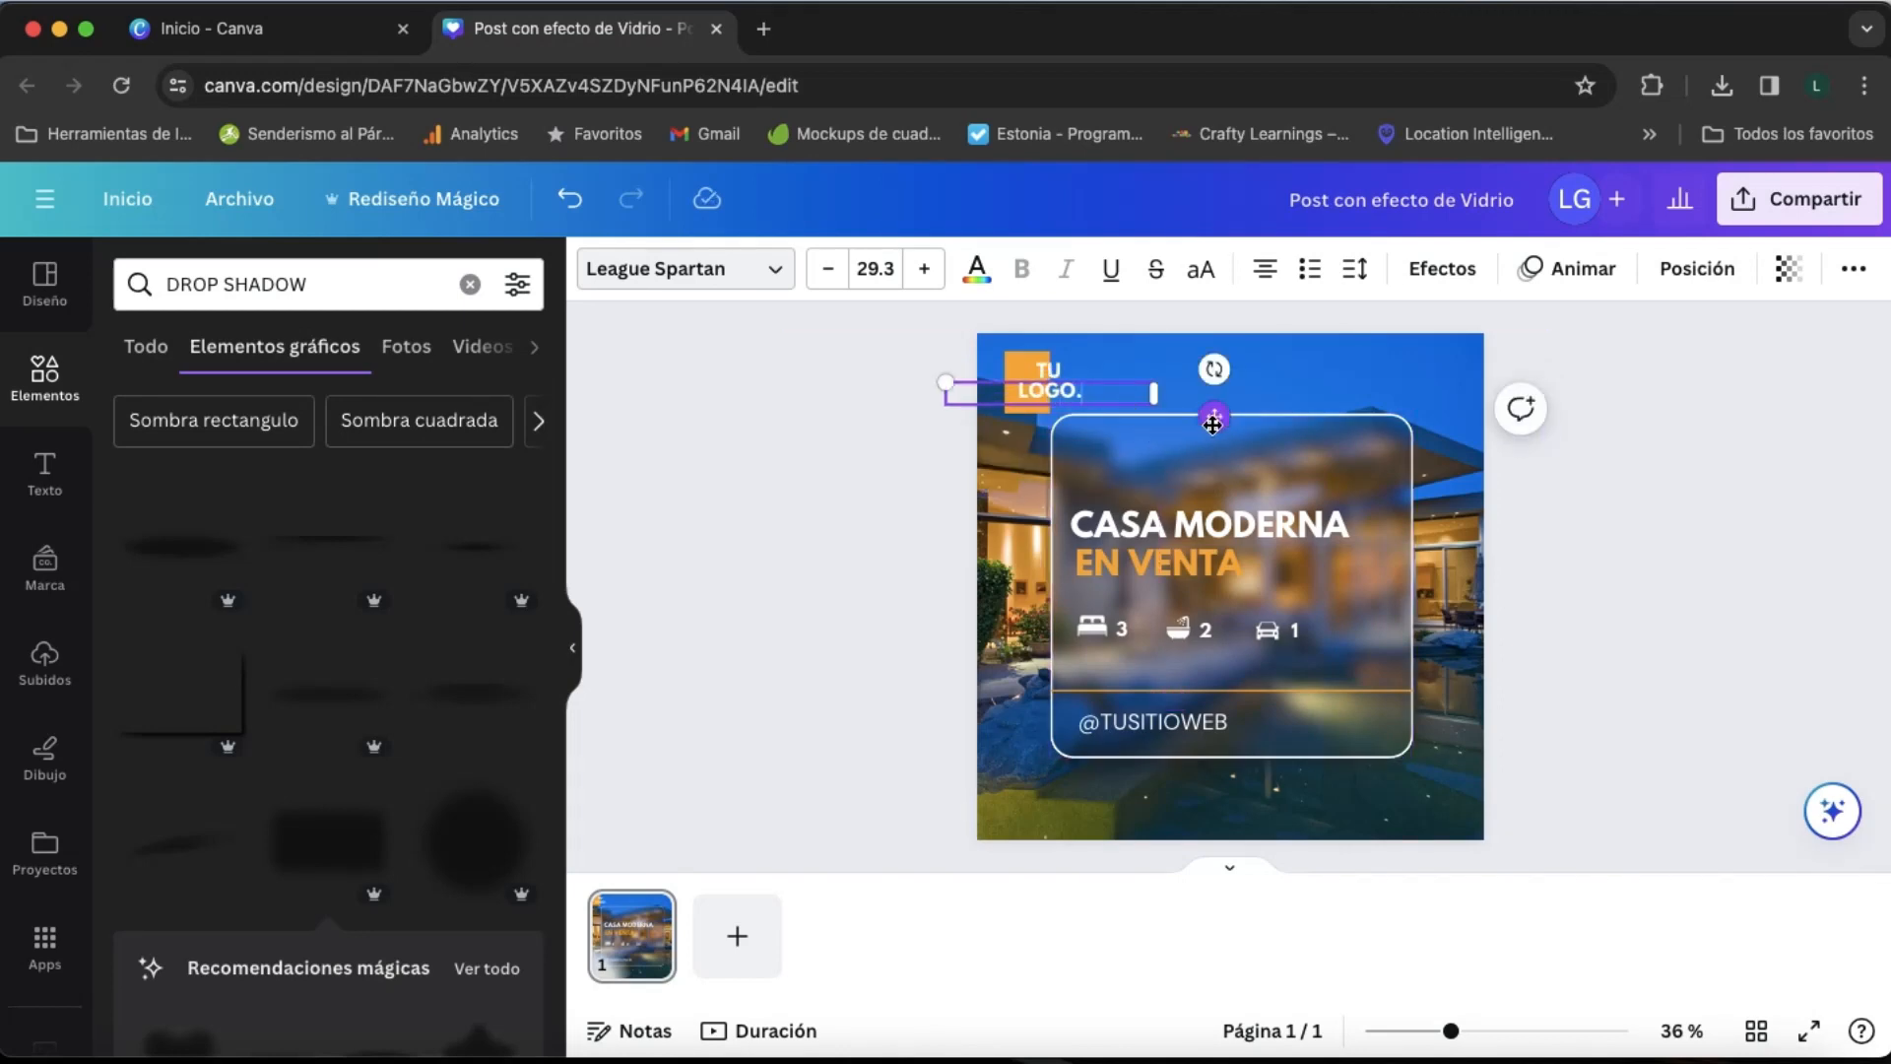
- Shift "LOGO." horizontally so its left edge lines up with "TU" above it
left_click_drag(1215, 420, 1234, 423)
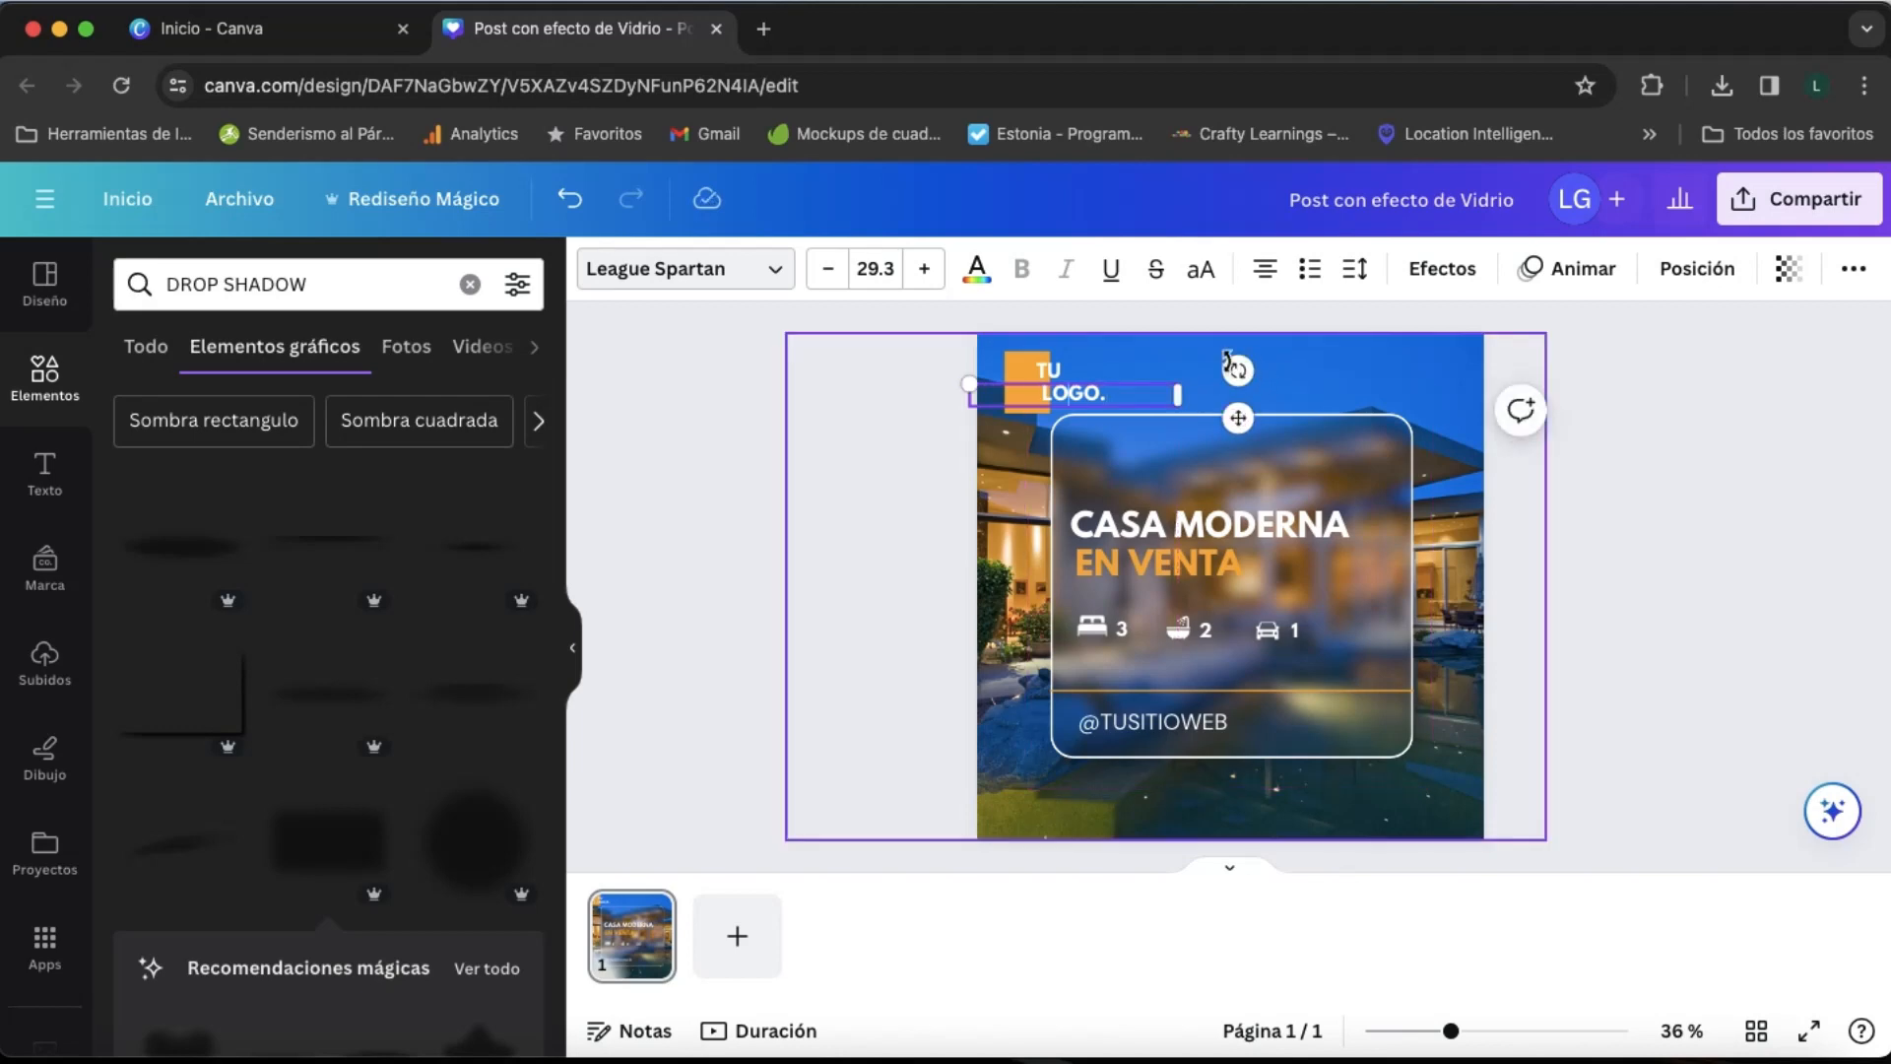
left_click(1190, 358)
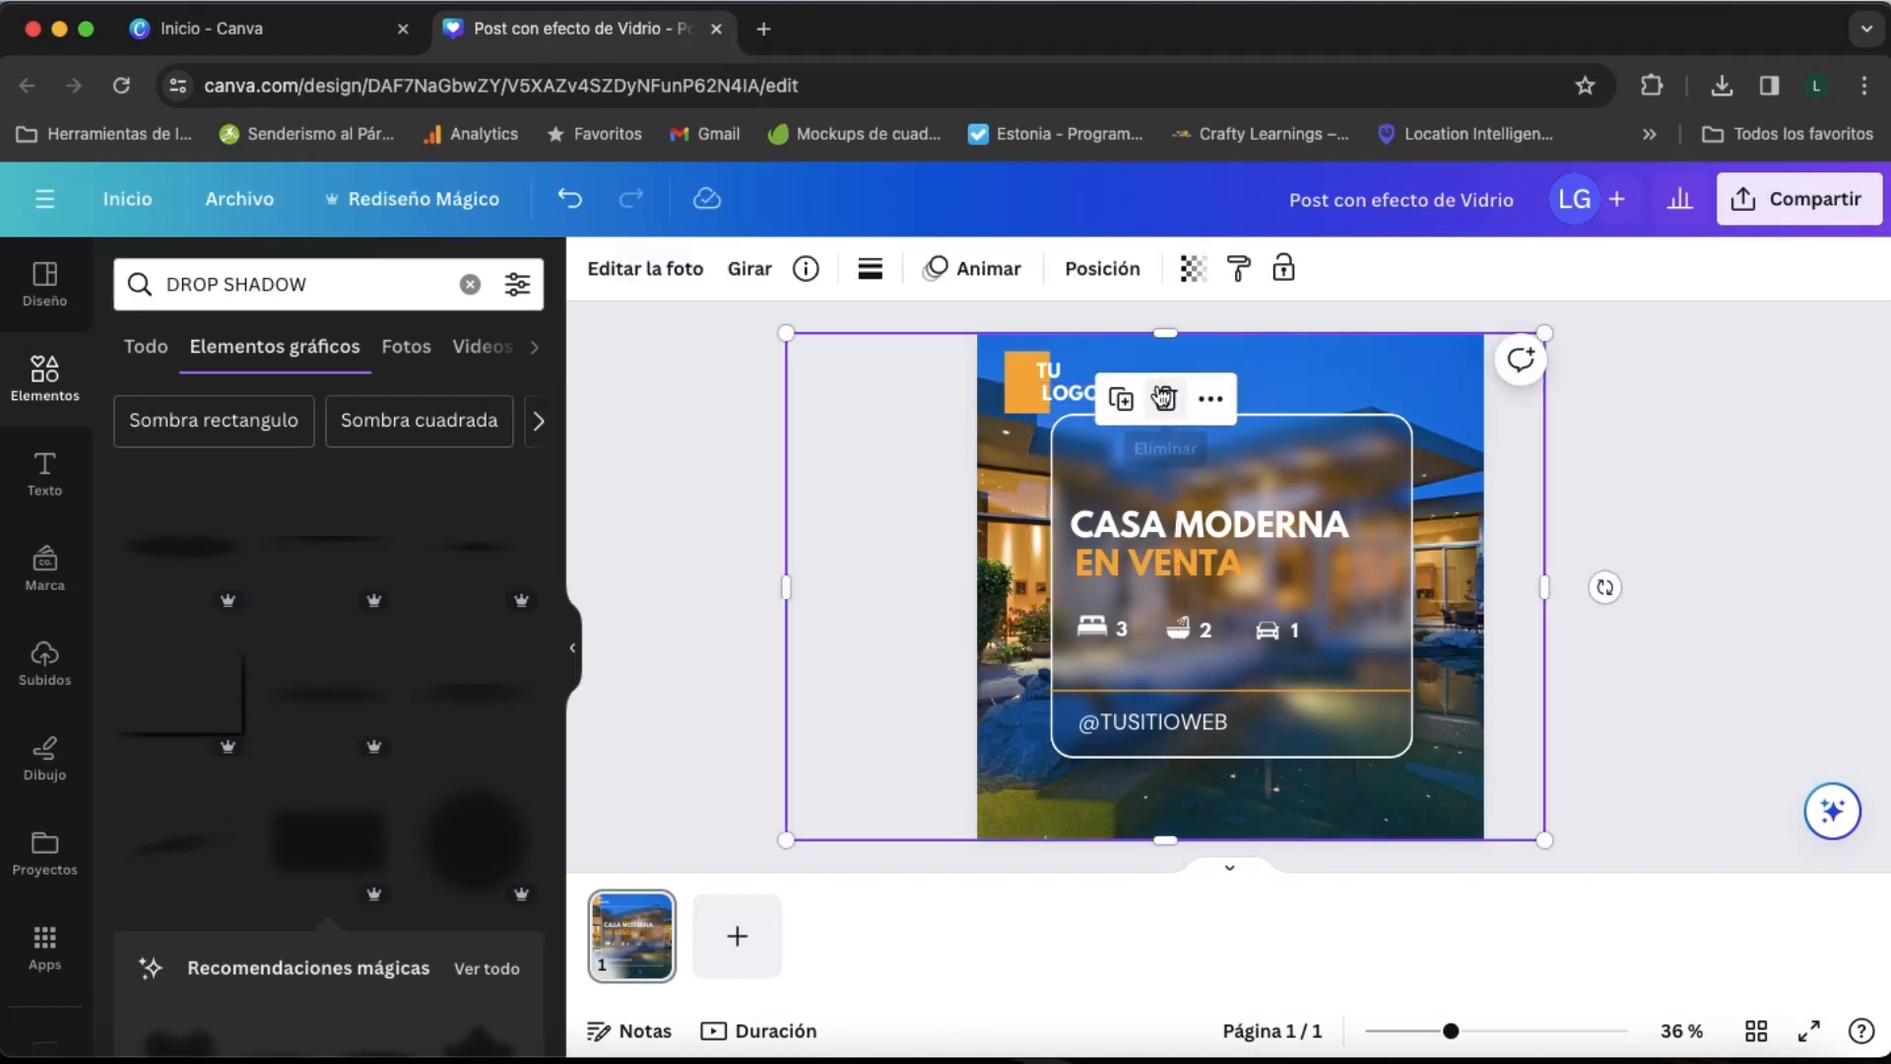
left_click(1058, 394)
key("Left")
key("Left")
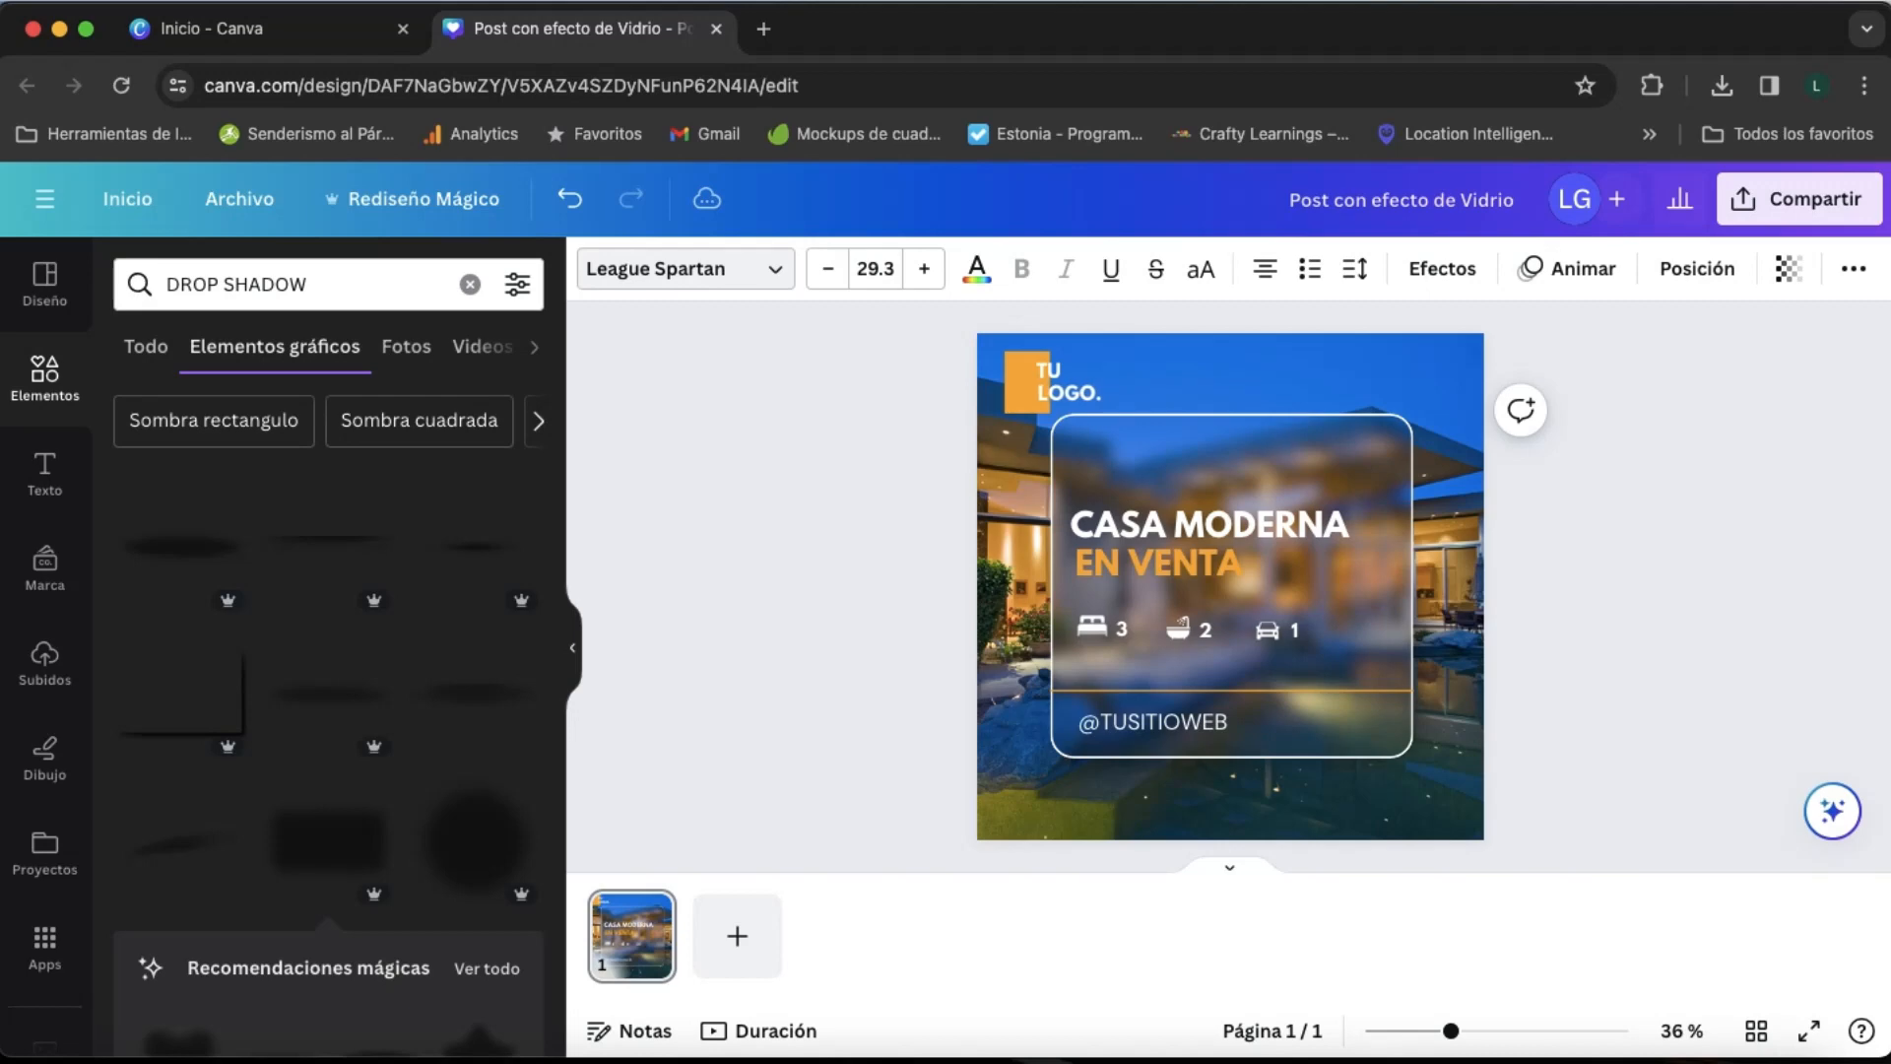
key("Right")
- Select "TU" and "LOGO." together and nudge them left until "TU" sits inside the orange rectangle
left_click(1062, 368, "shift")
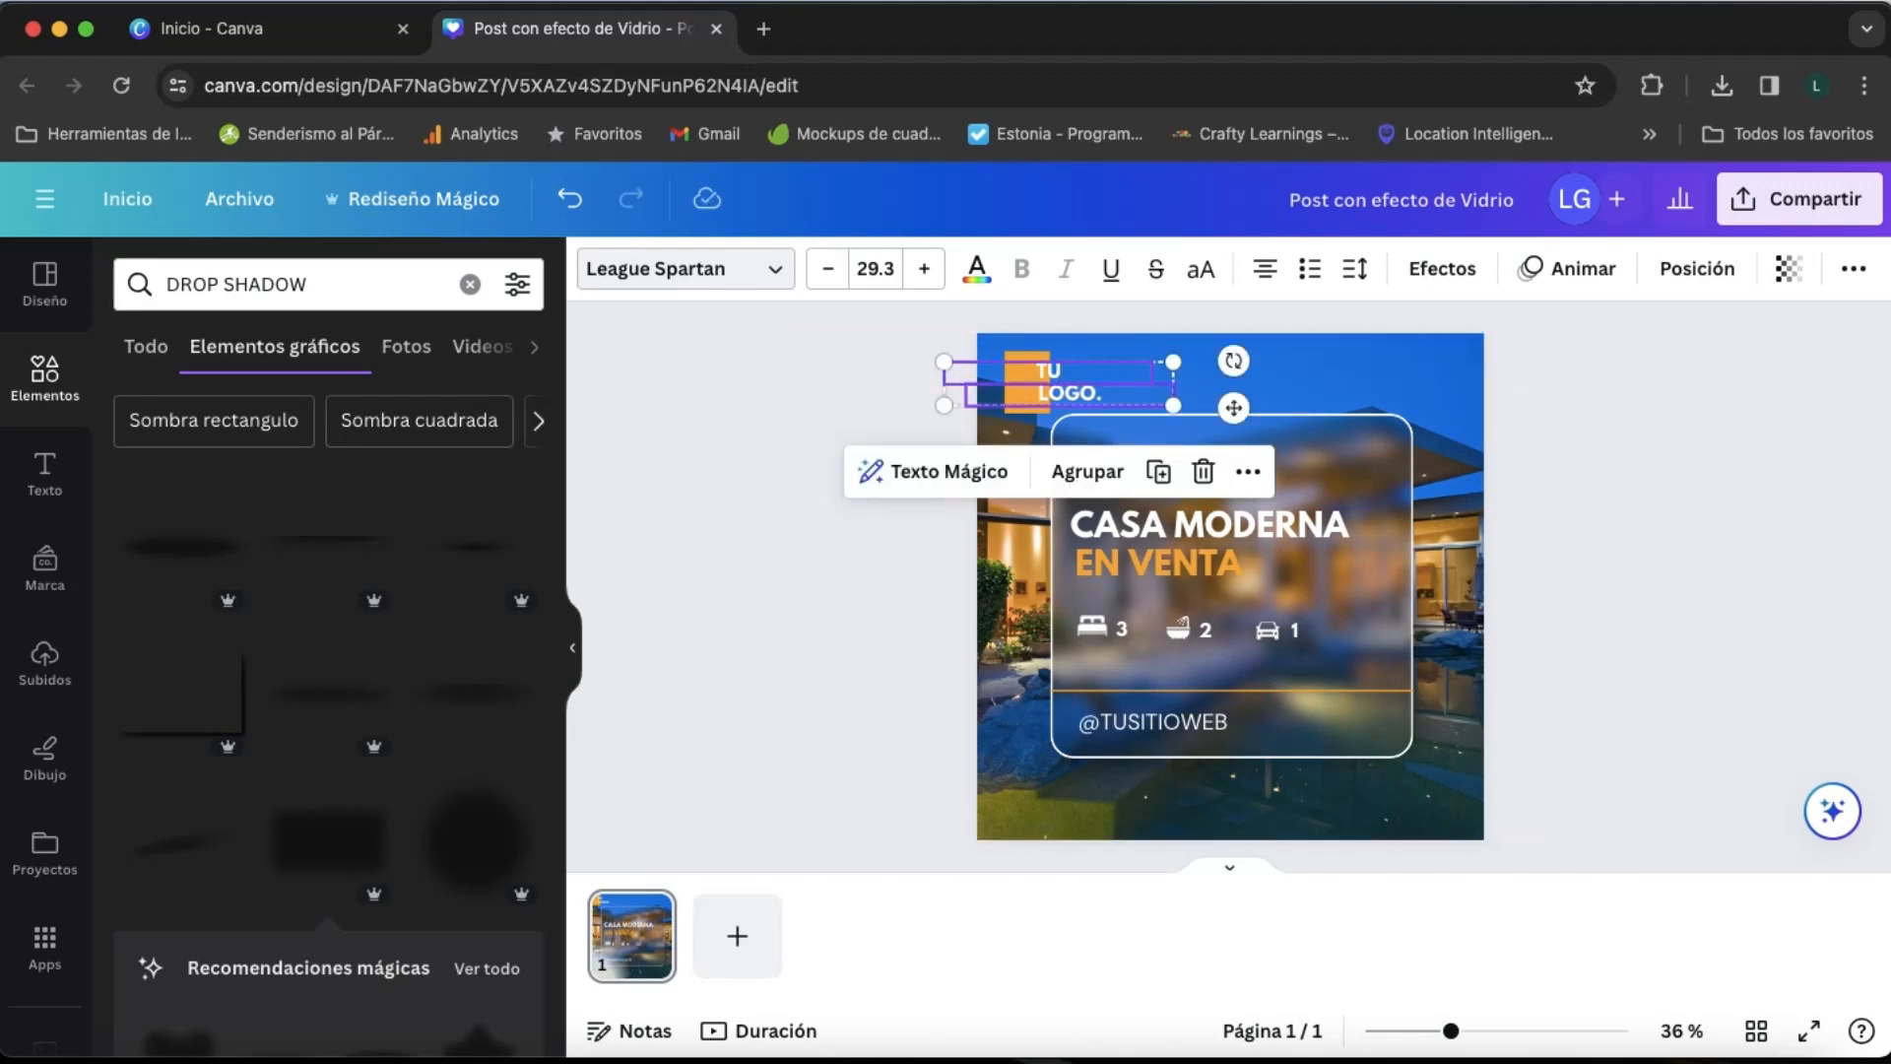
key("Left")
key("Left")
key("Left")
key("Left")
key("Left")
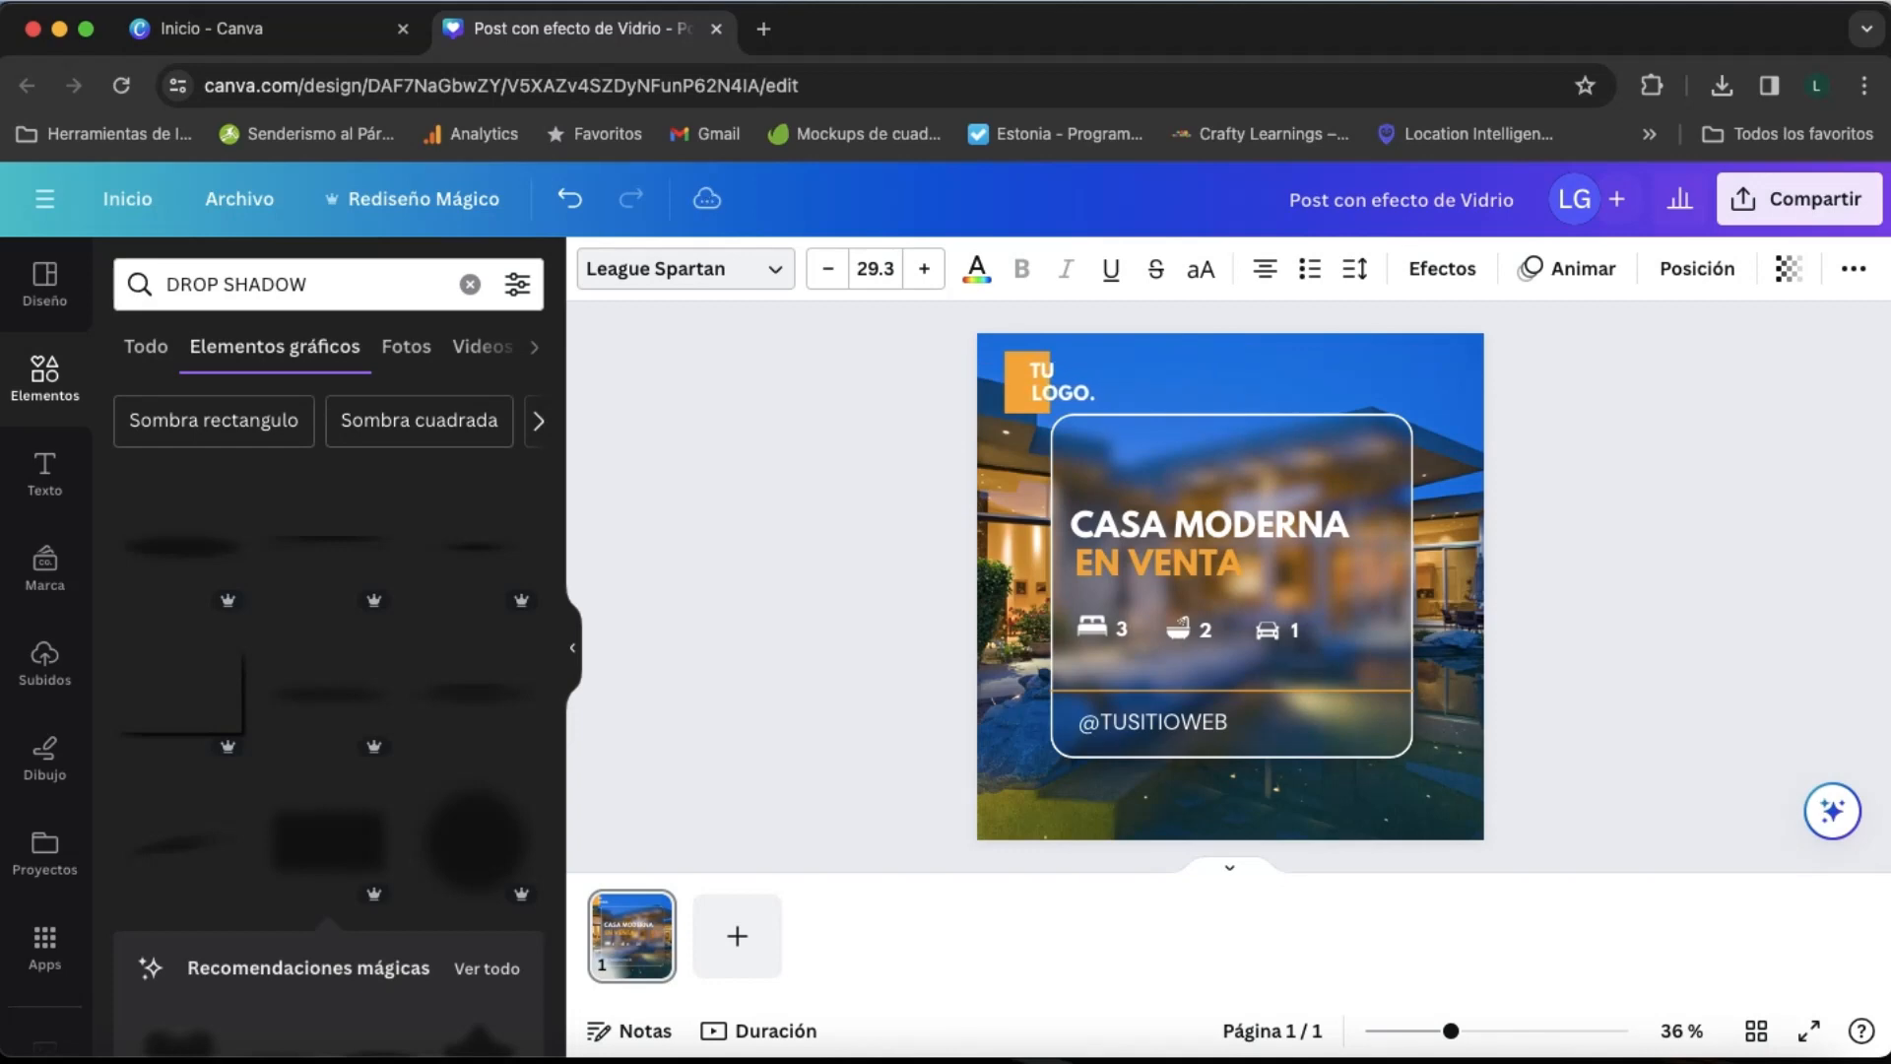
key("Left")
key("Left")
key("Left")
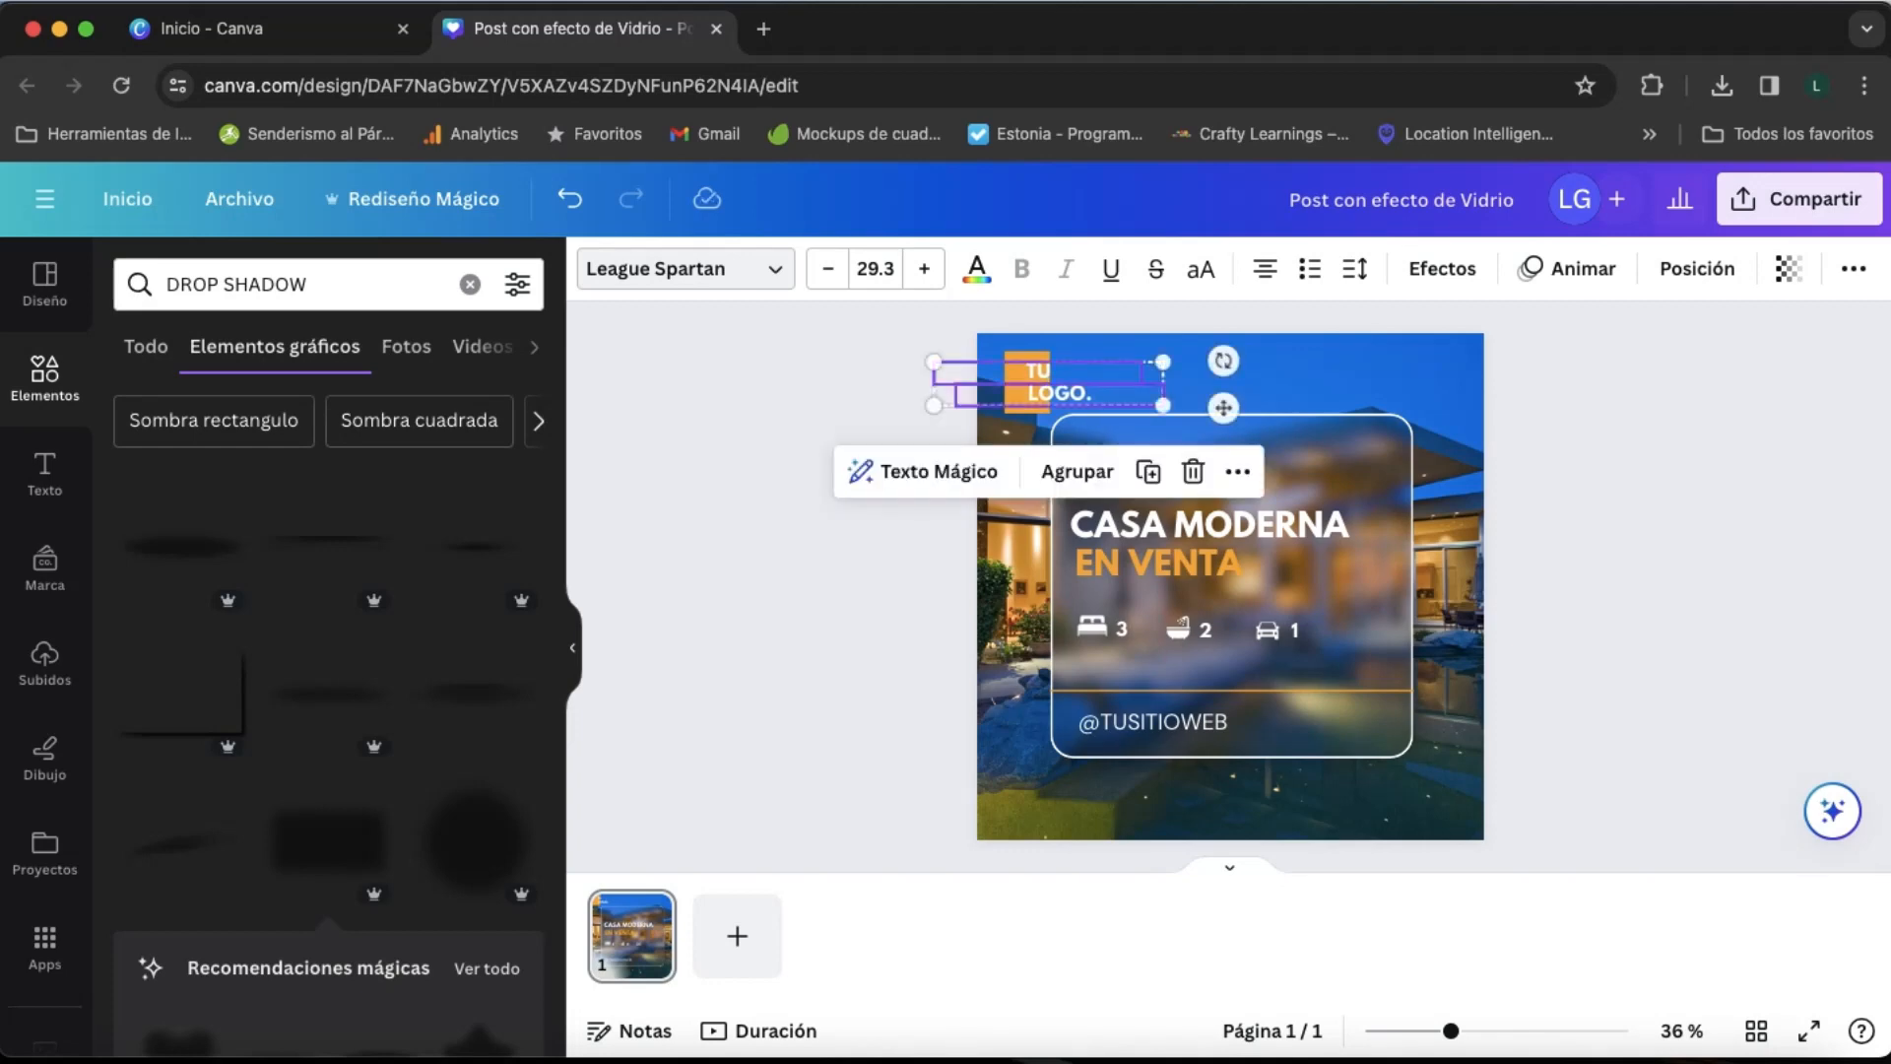
key("Right")
key("Right")
key("Right")
left_click(1167, 404)
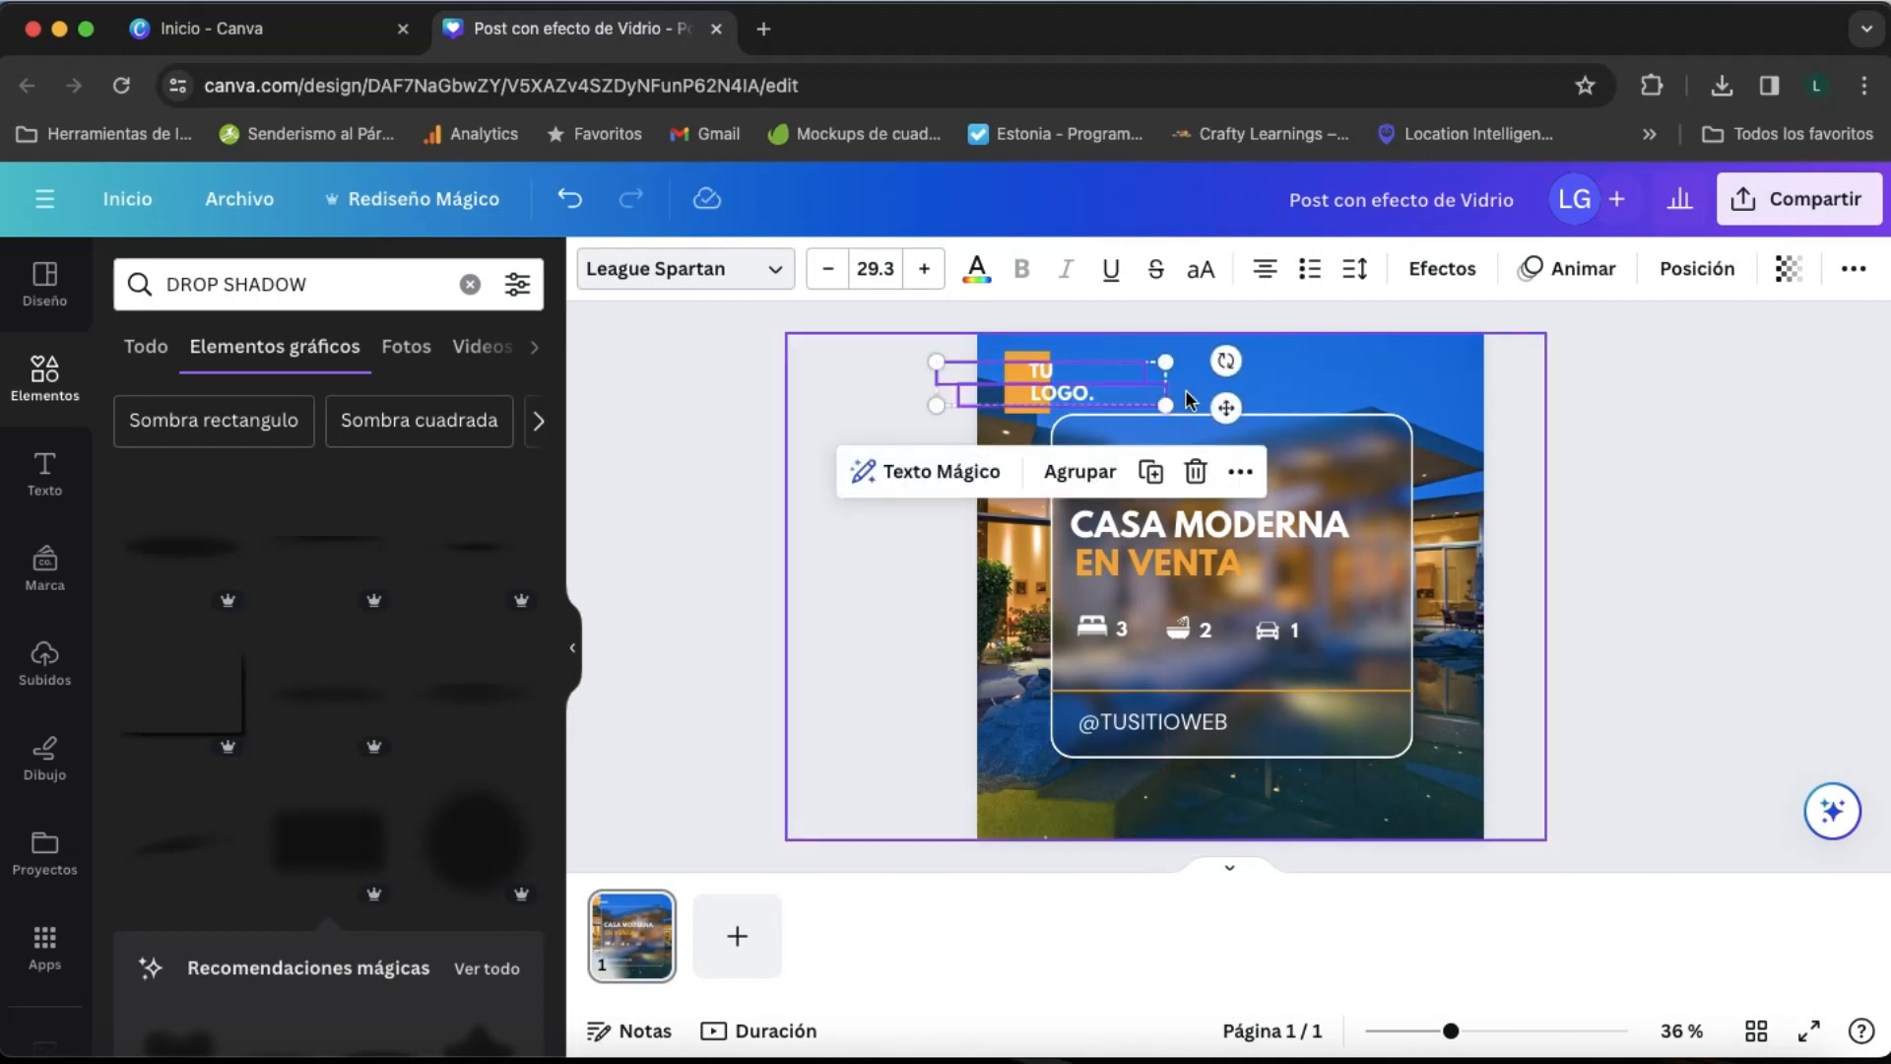
left_click(1345, 392)
left_click(1048, 393)
left_click(1047, 393, "shift")
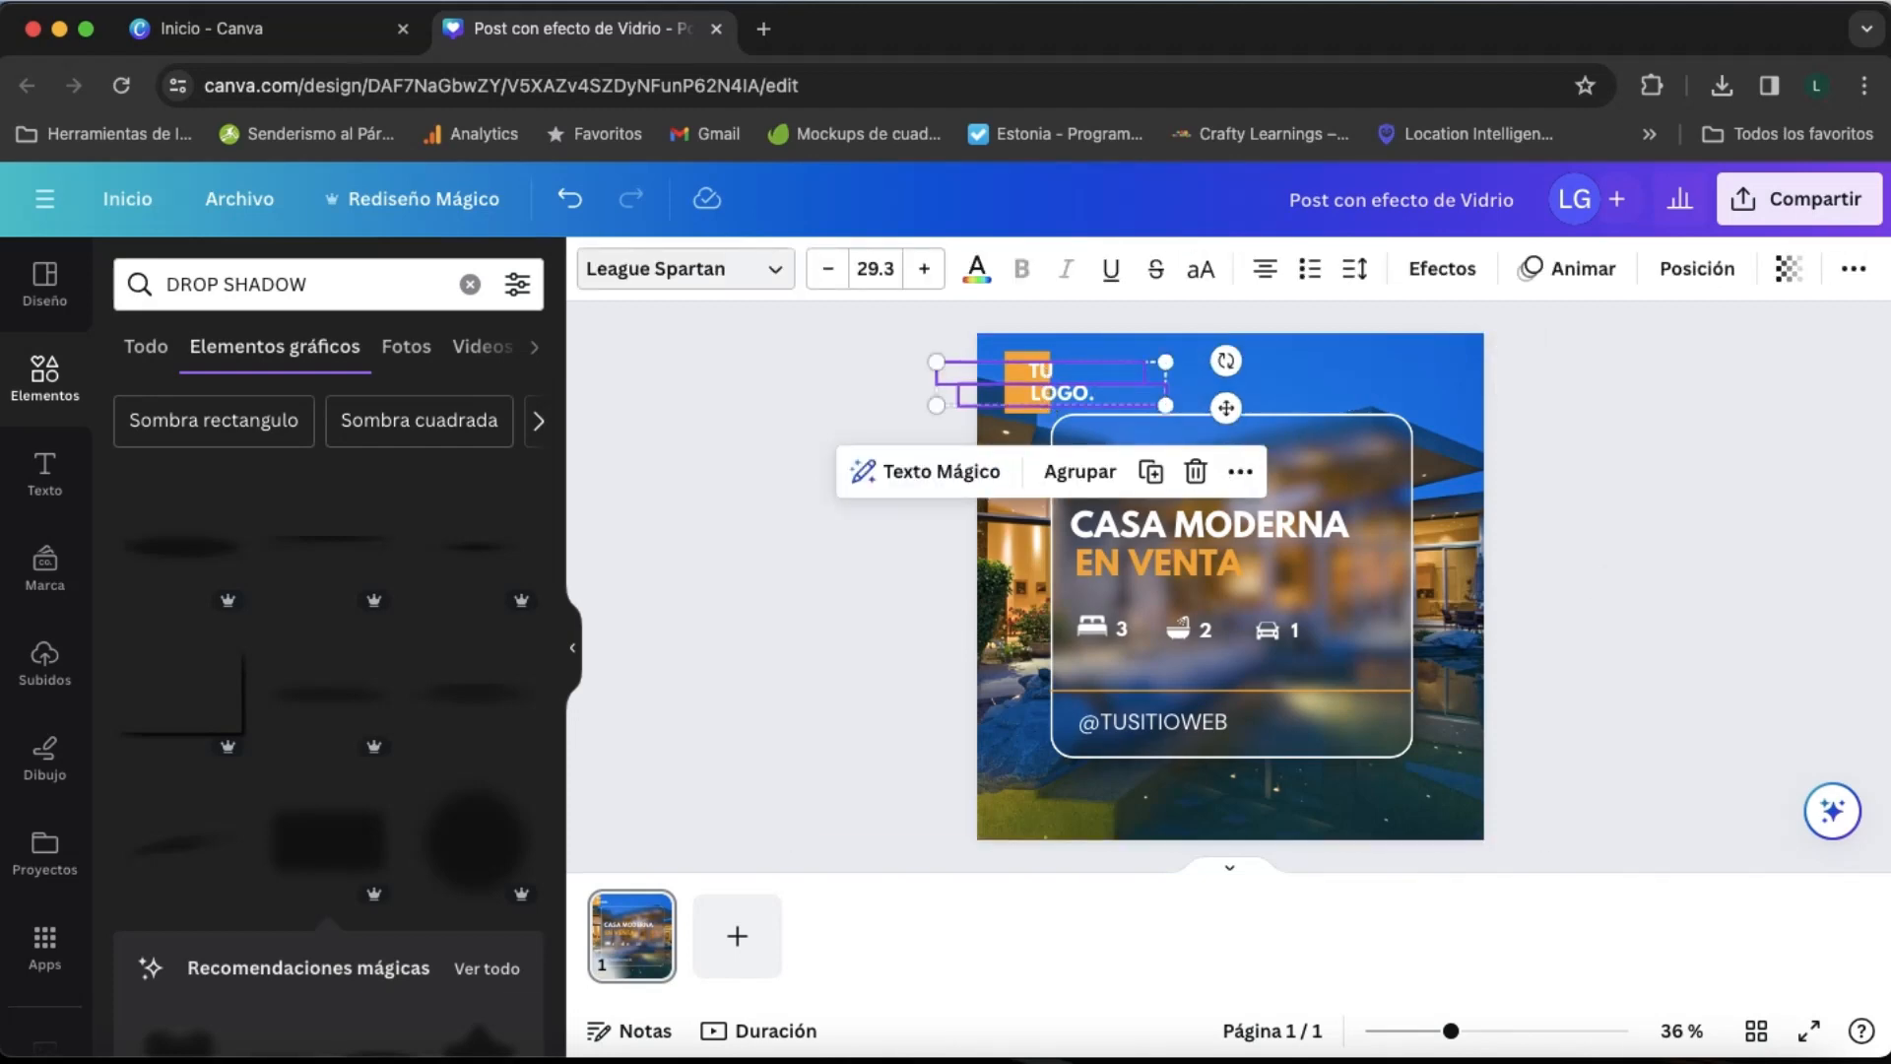
key("Left")
key("Left")
key("Left")
key("Left")
key("Left")
key("Left")
key("Left")
key("Left")
key("Left")
key("Left")
key("Left")
key("Left")
key("Left")
key("Left")
key("Left")
key("Left")
key("Left")
key("Left")
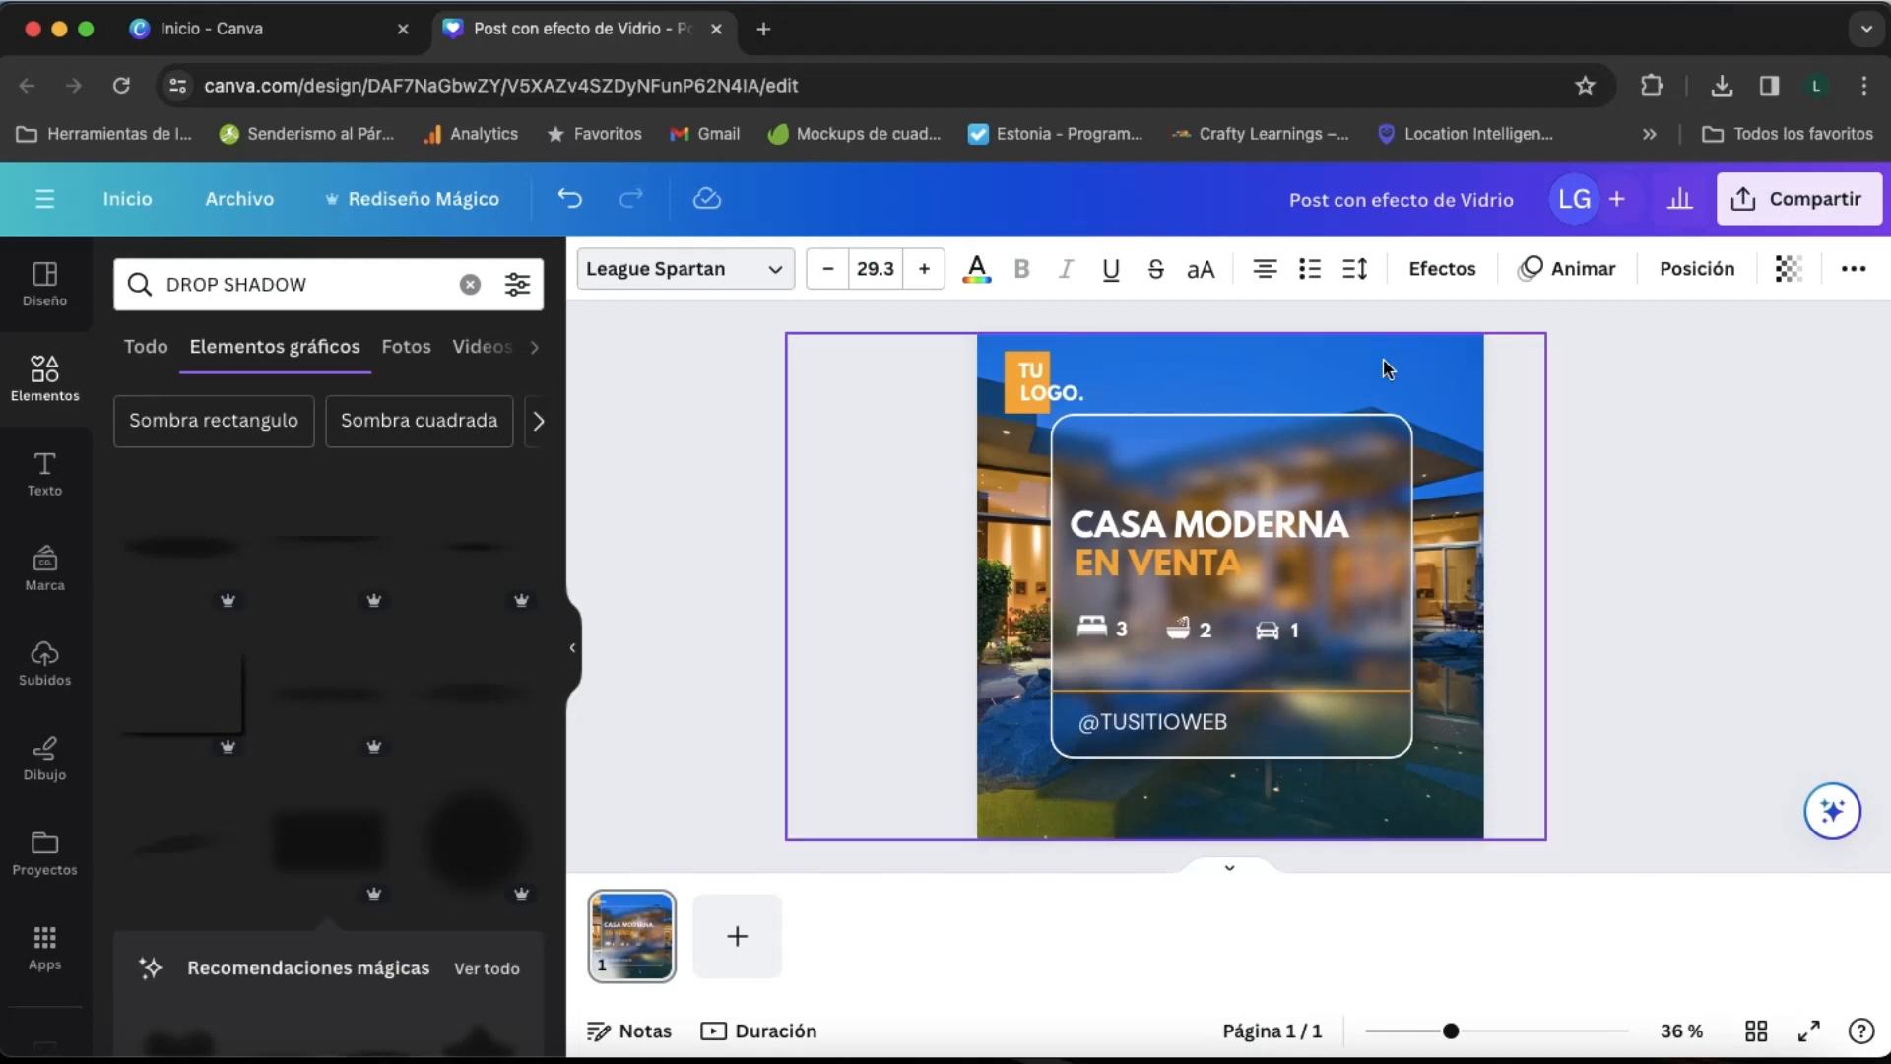
left_click(1434, 372)
left_click(1735, 463)
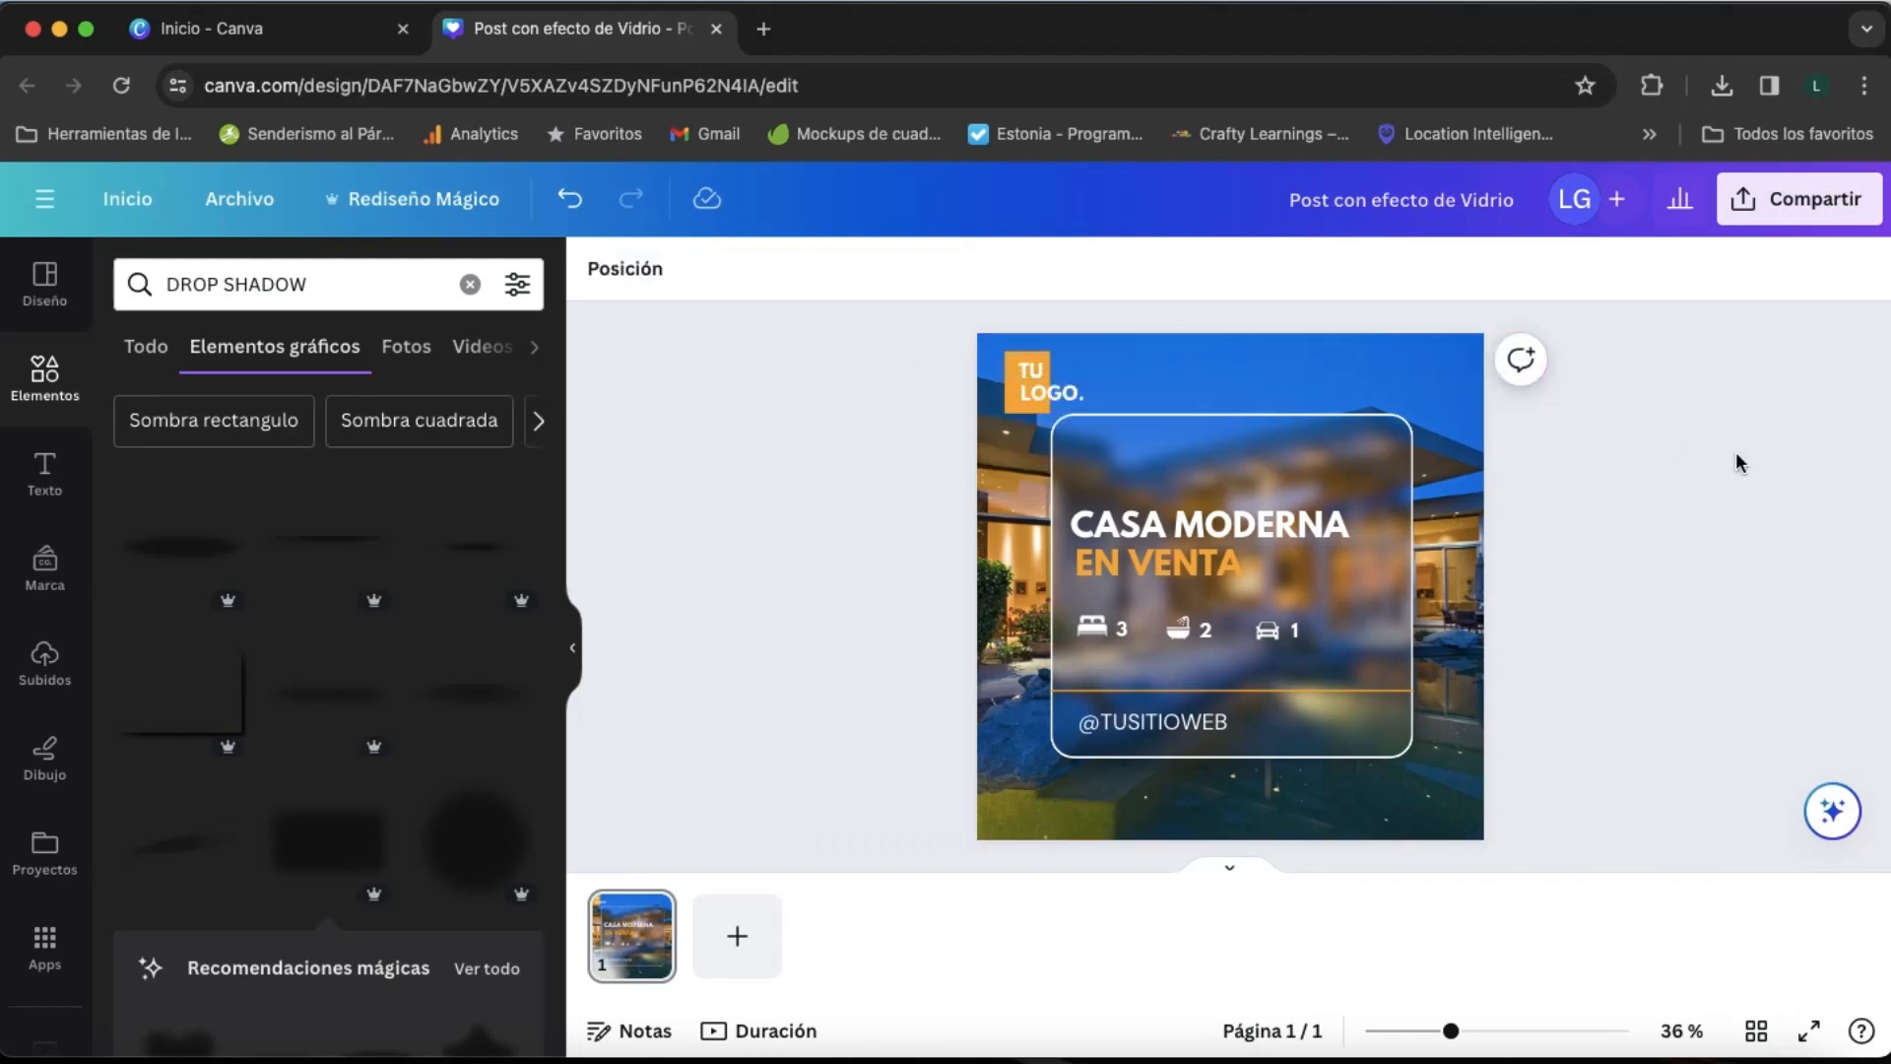